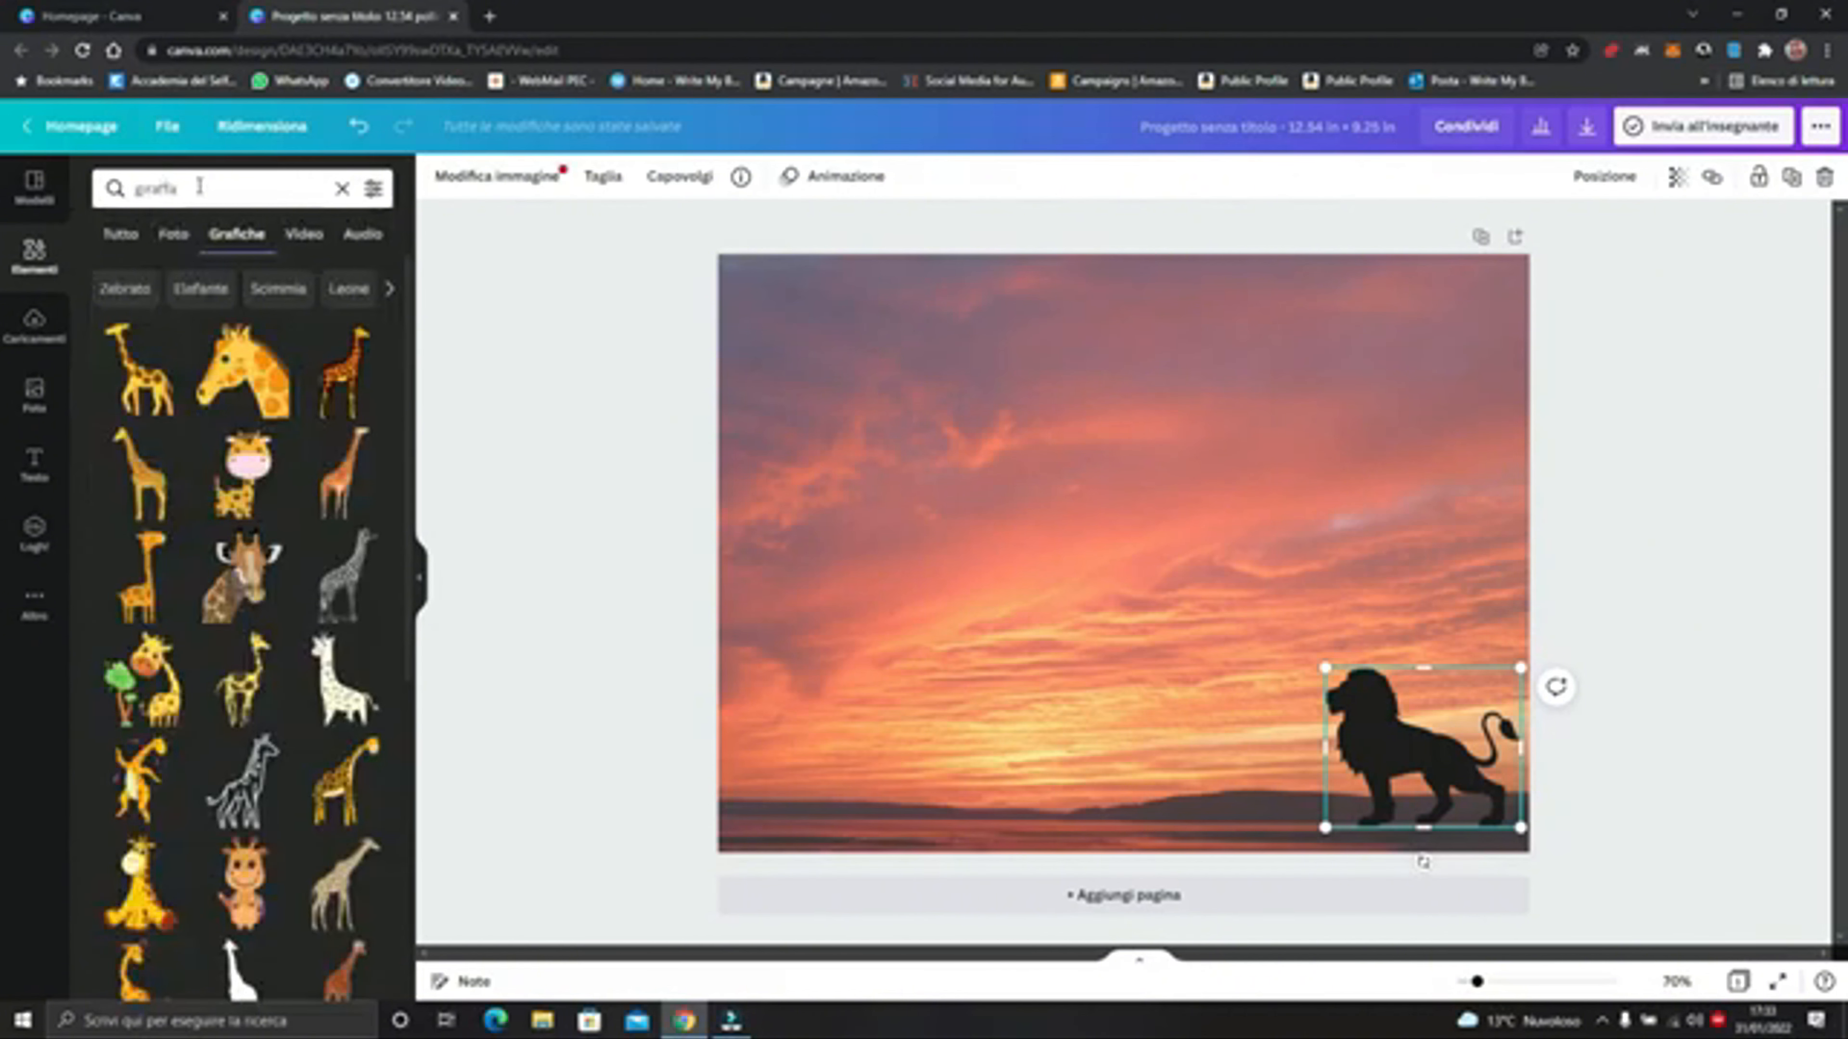
Find the black giraffe silhouette among the giraffe graphics and add it to the page
left_click_drag(409, 480, 420, 801)
scroll(329, 790, "down", 3)
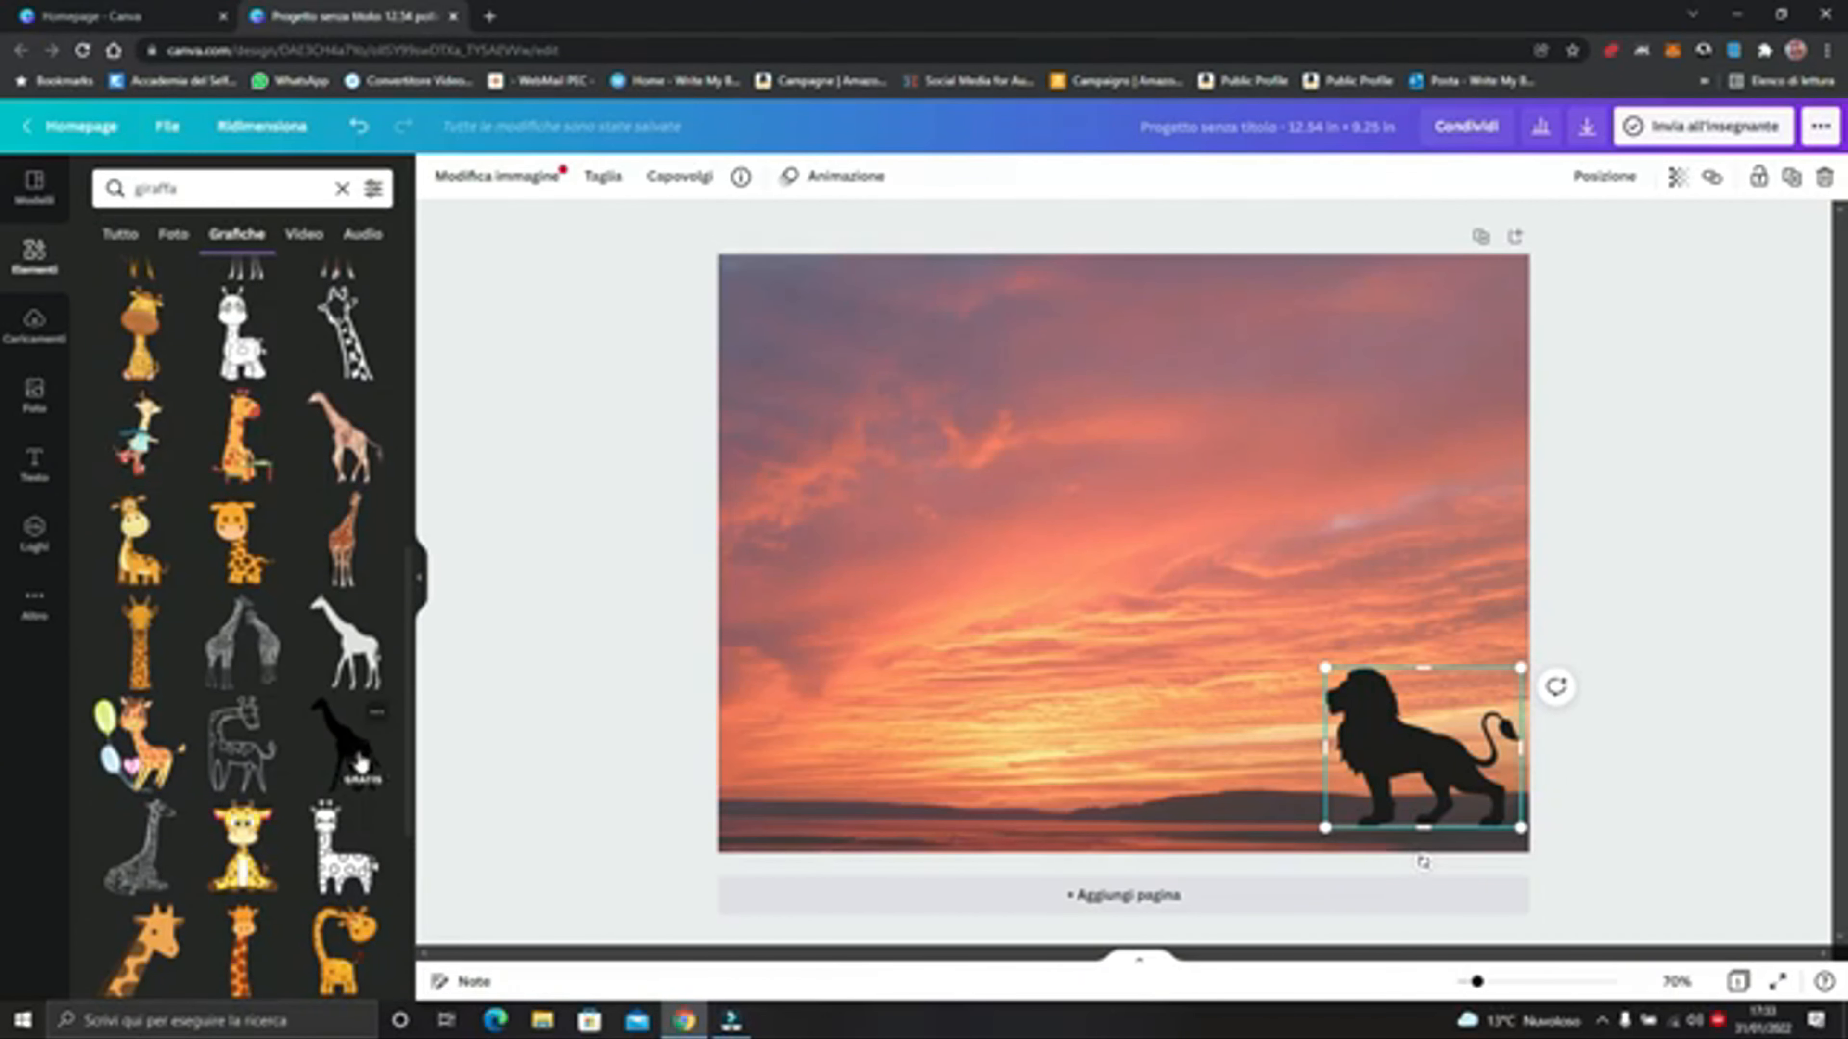
left_click(359, 762)
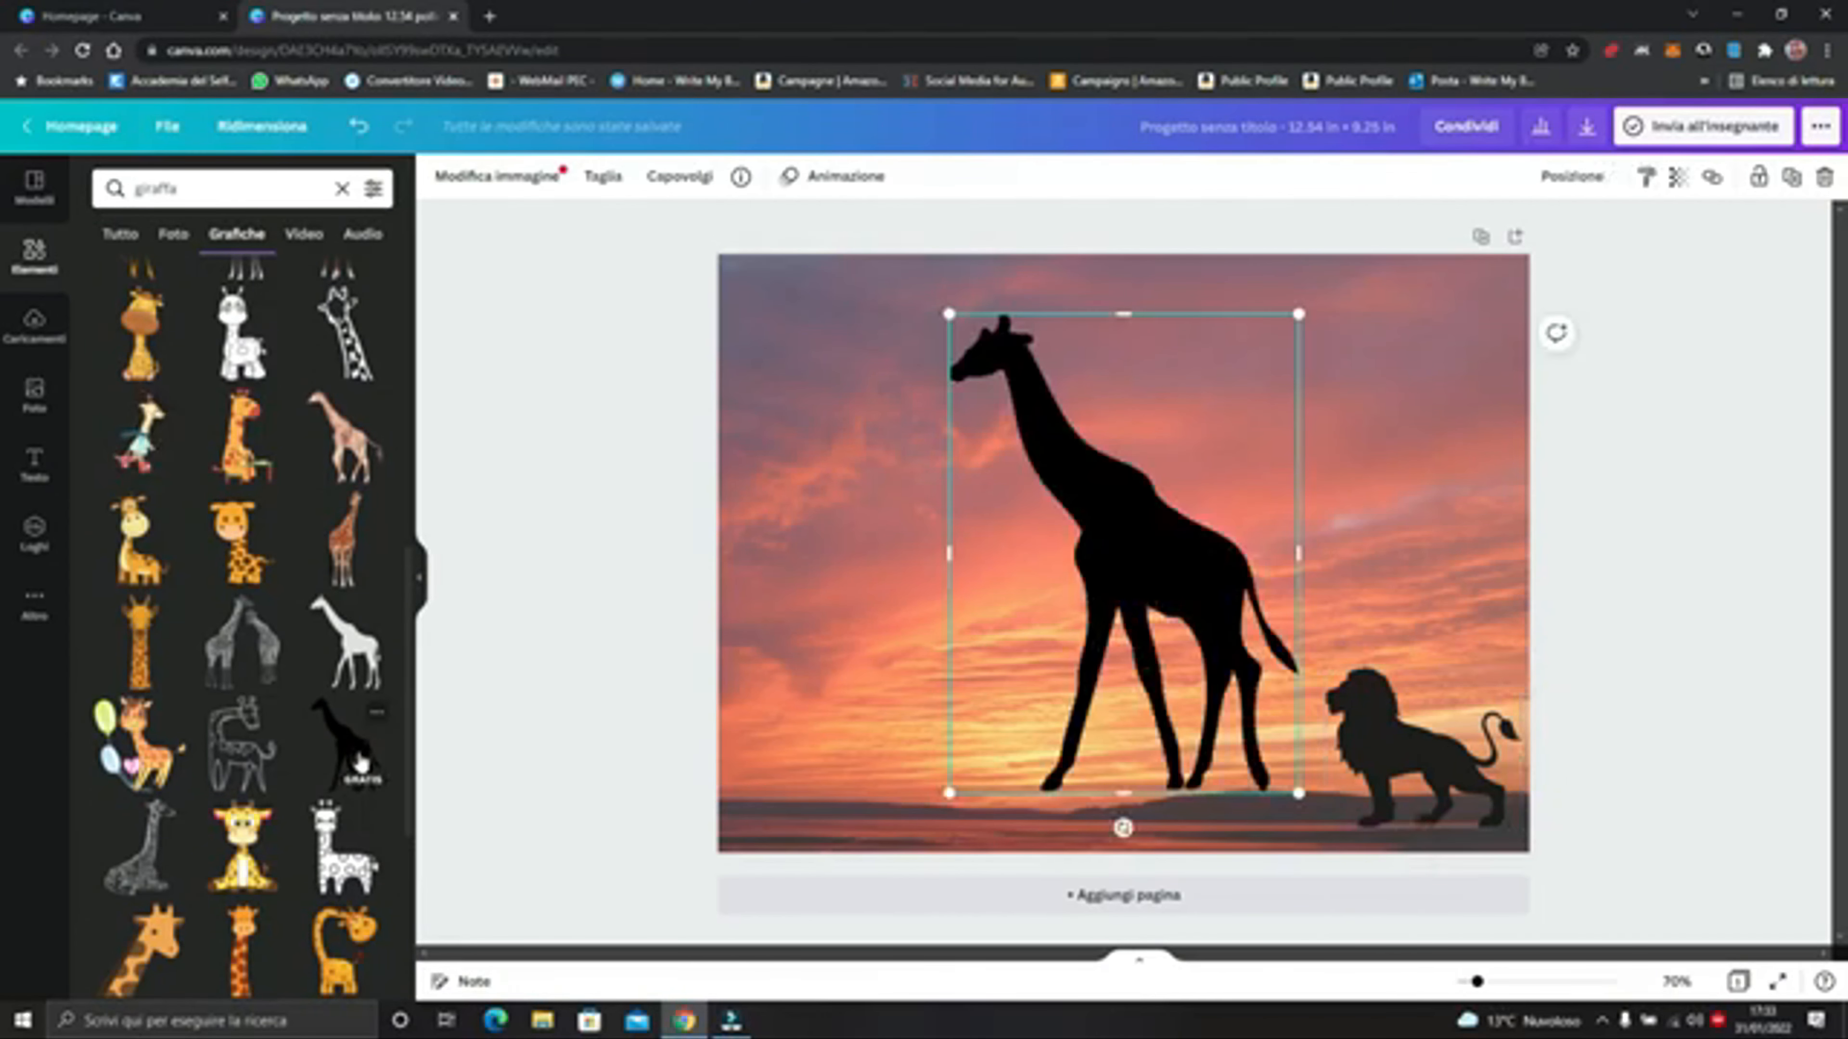
right_click(1135, 521)
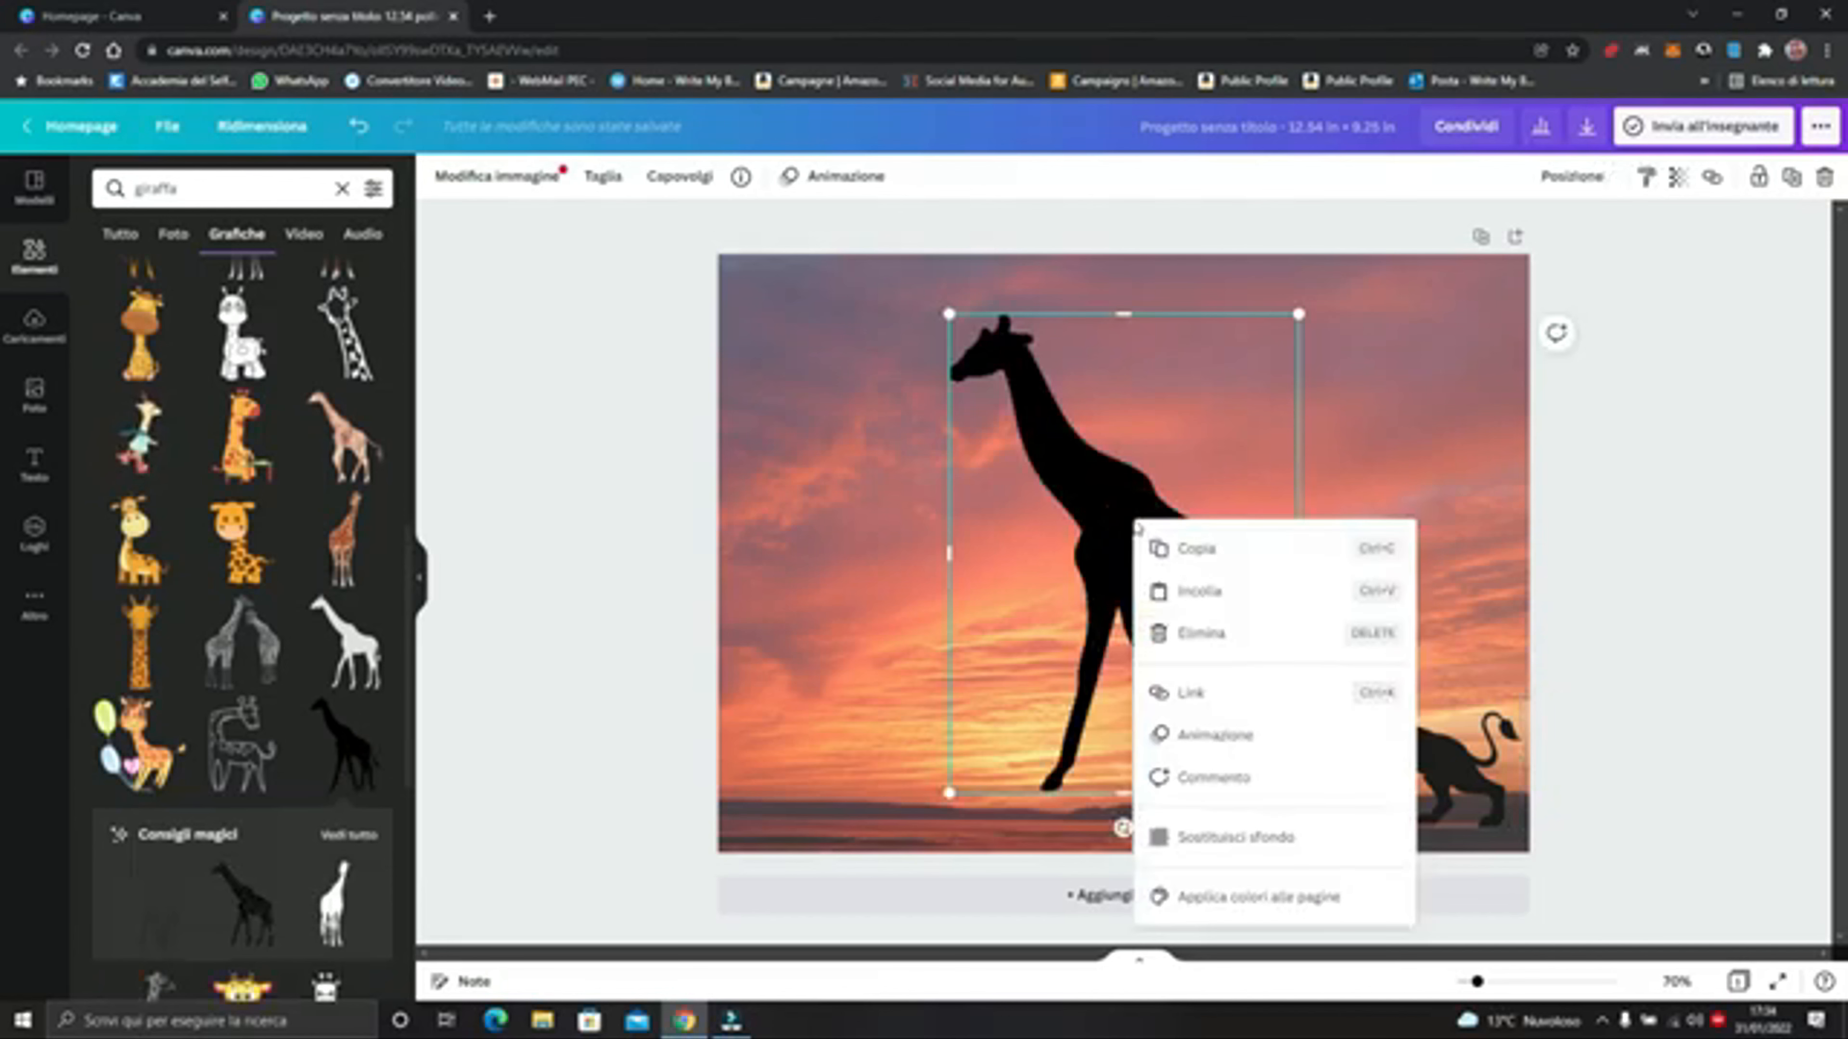
left_click(1092, 521)
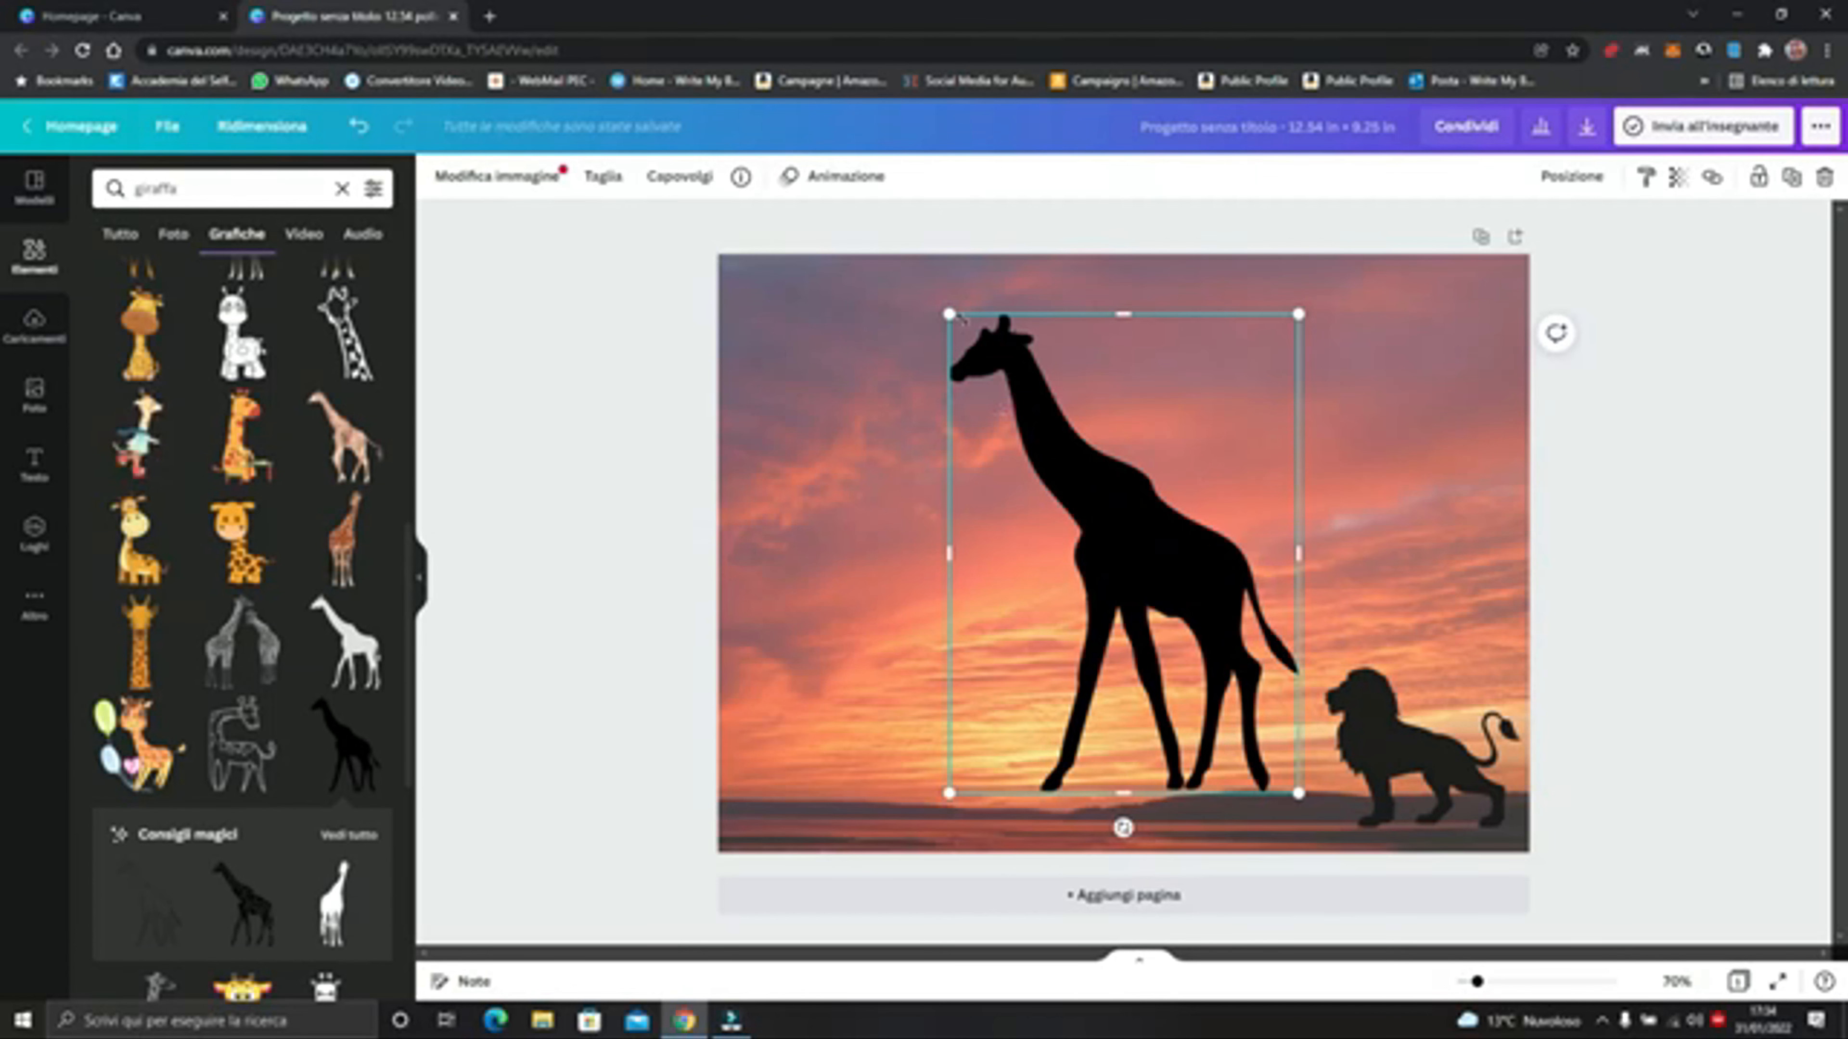
Shrink the giraffe silhouette, flip it horizontally and place it just beside the lion, standing at the lion's ground level
left_click_drag(950, 316, 1048, 449)
left_click(689, 190)
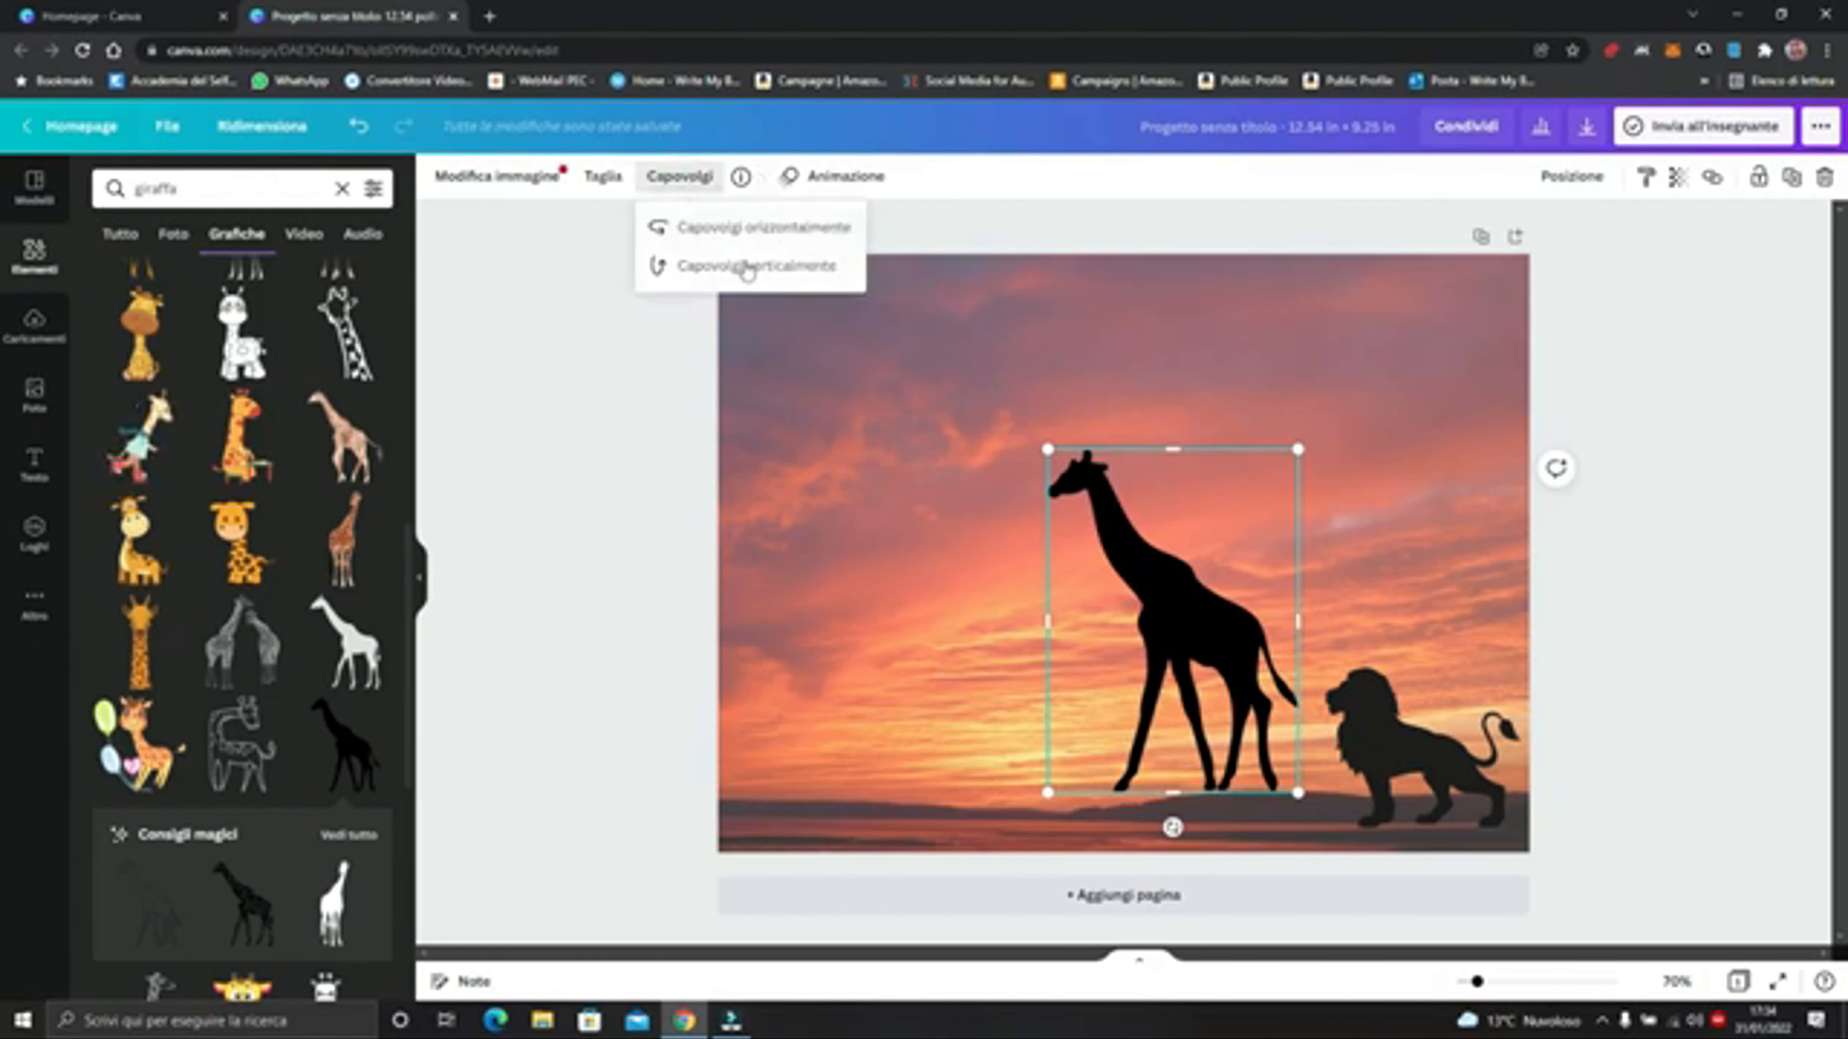
left_click(803, 237)
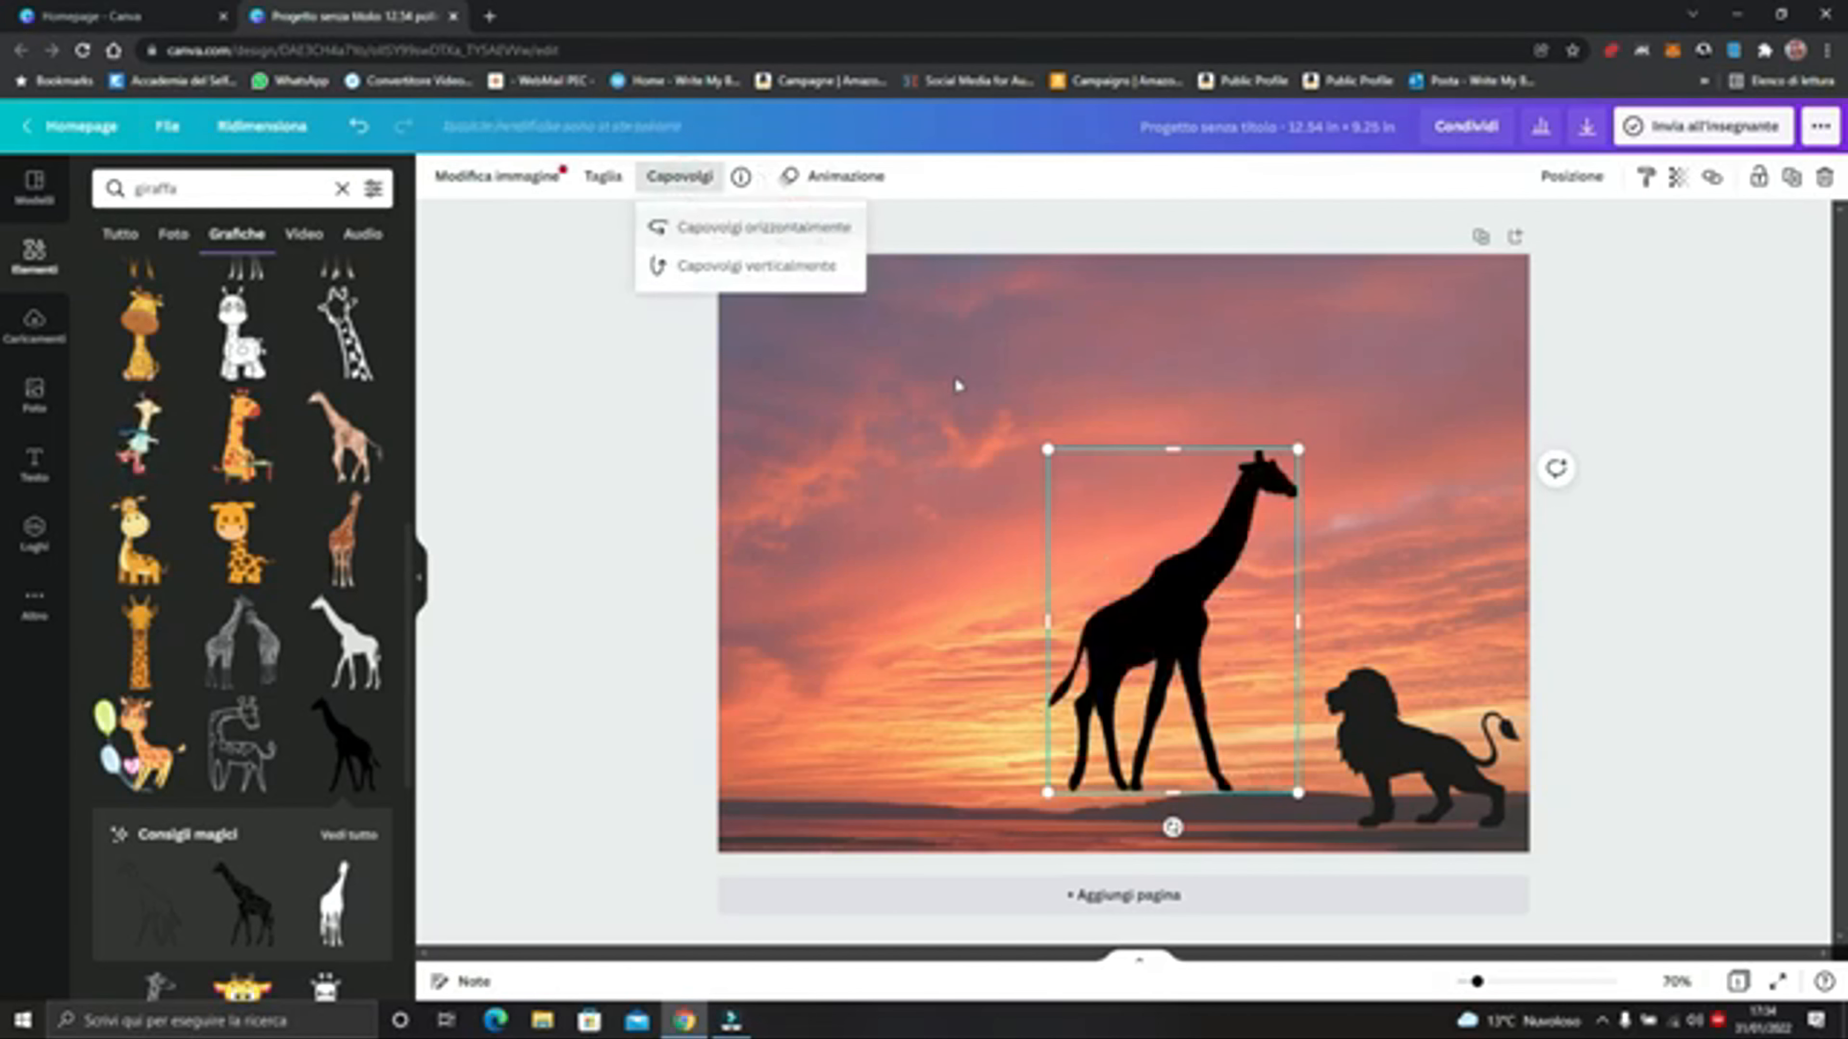
left_click_drag(1047, 450, 1088, 506)
left_click_drag(1172, 631, 1235, 646)
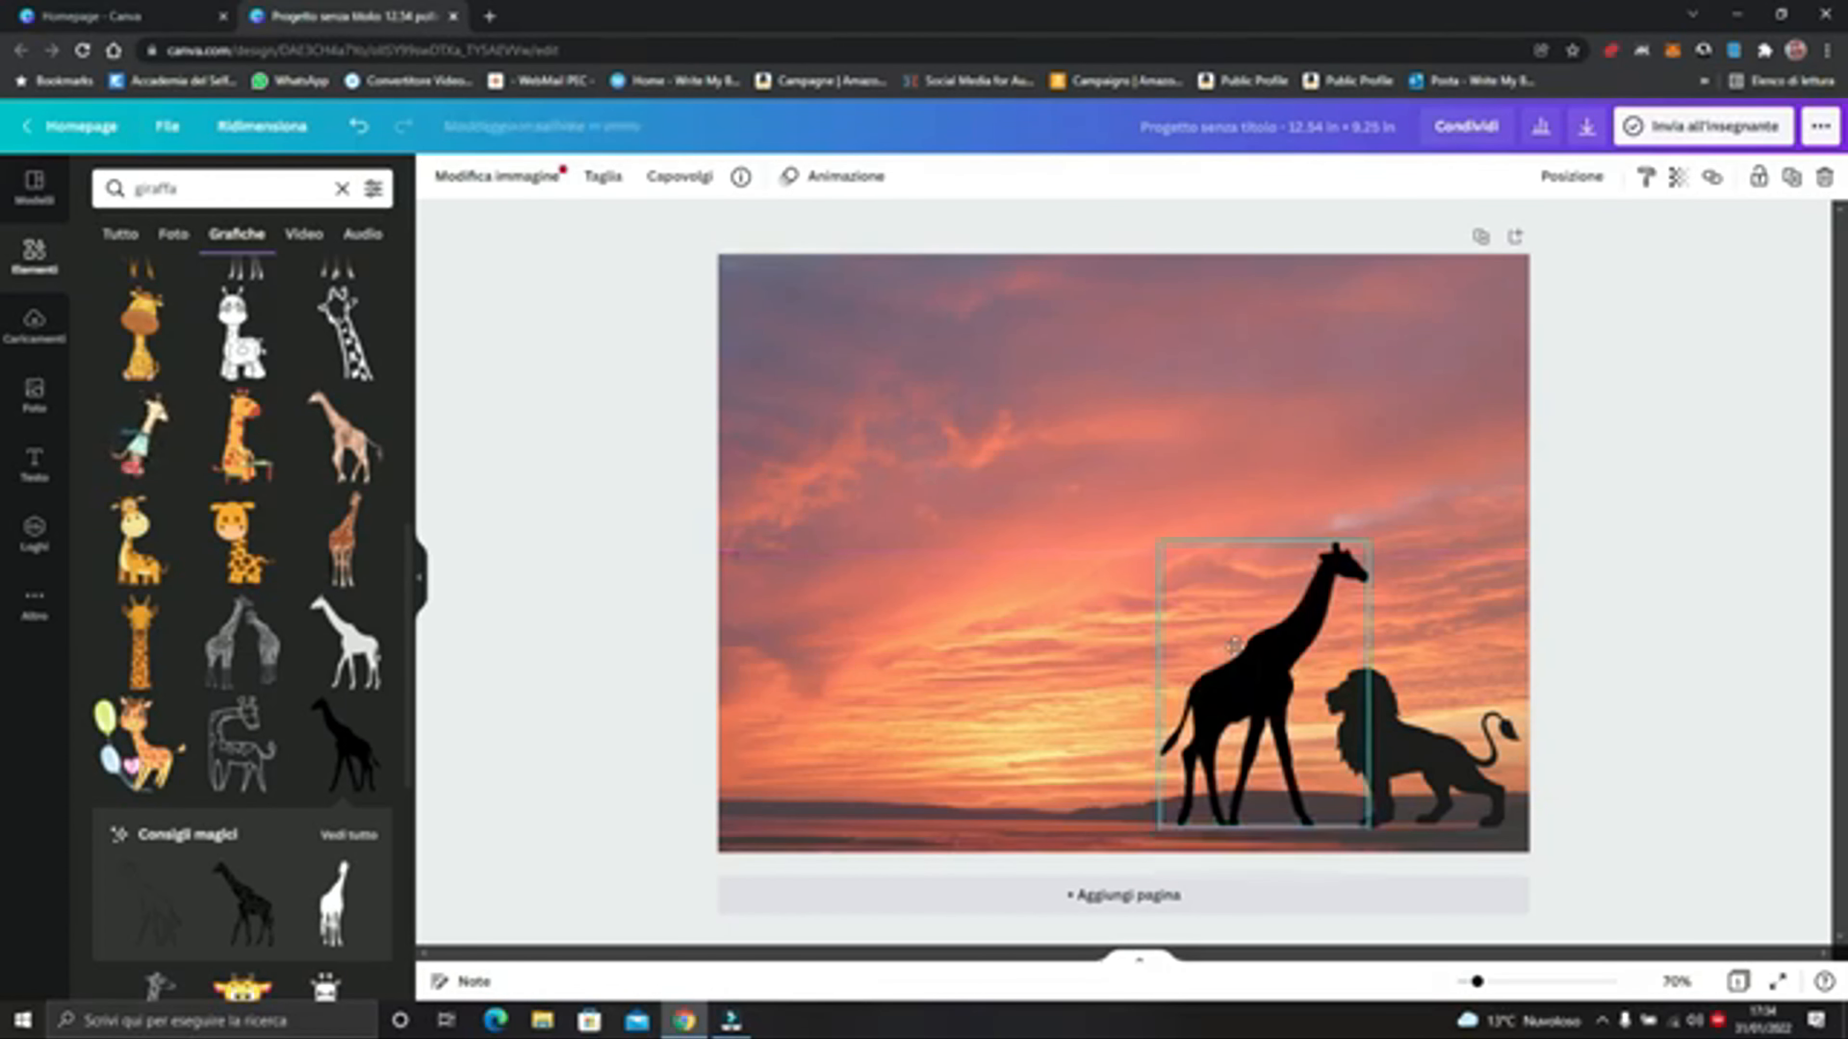
left_click(915, 561)
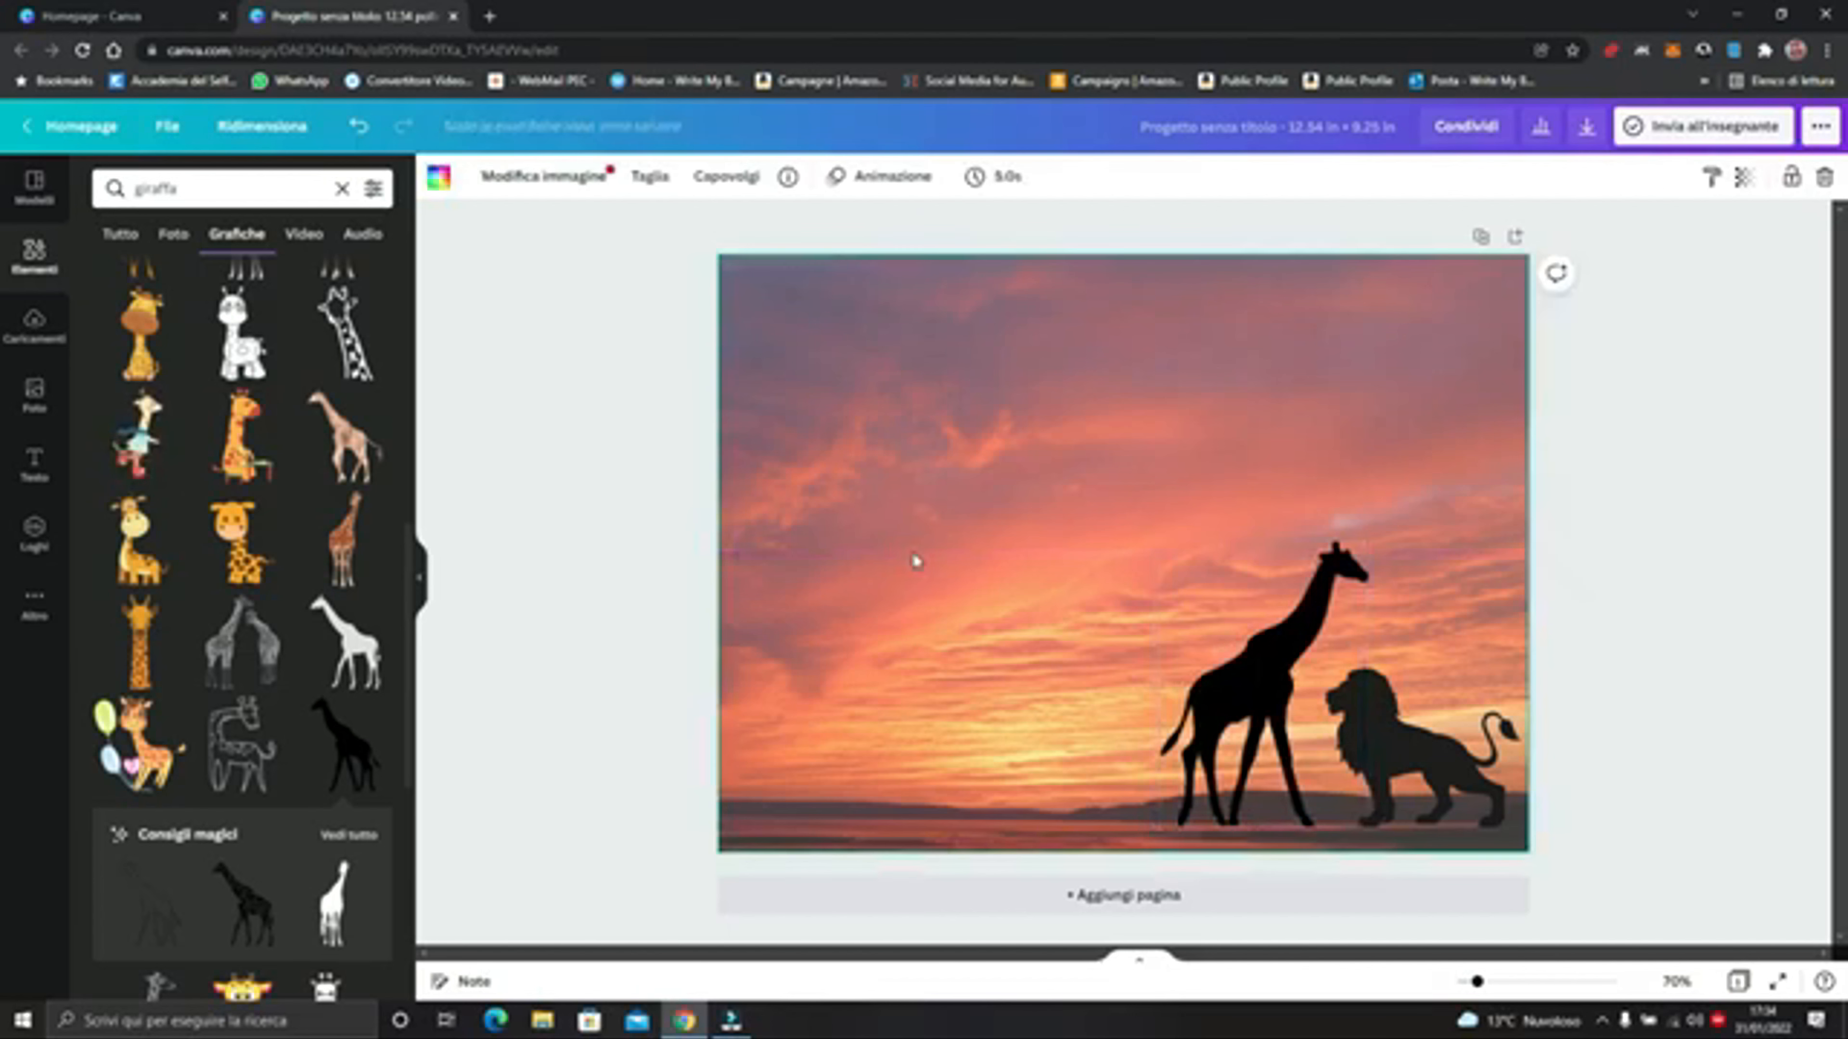
Search the graphics for "erba", add a bright green grass strip and place it in the page's lower-right corner
left_click_drag(187, 189, 85, 193)
type("ortica")
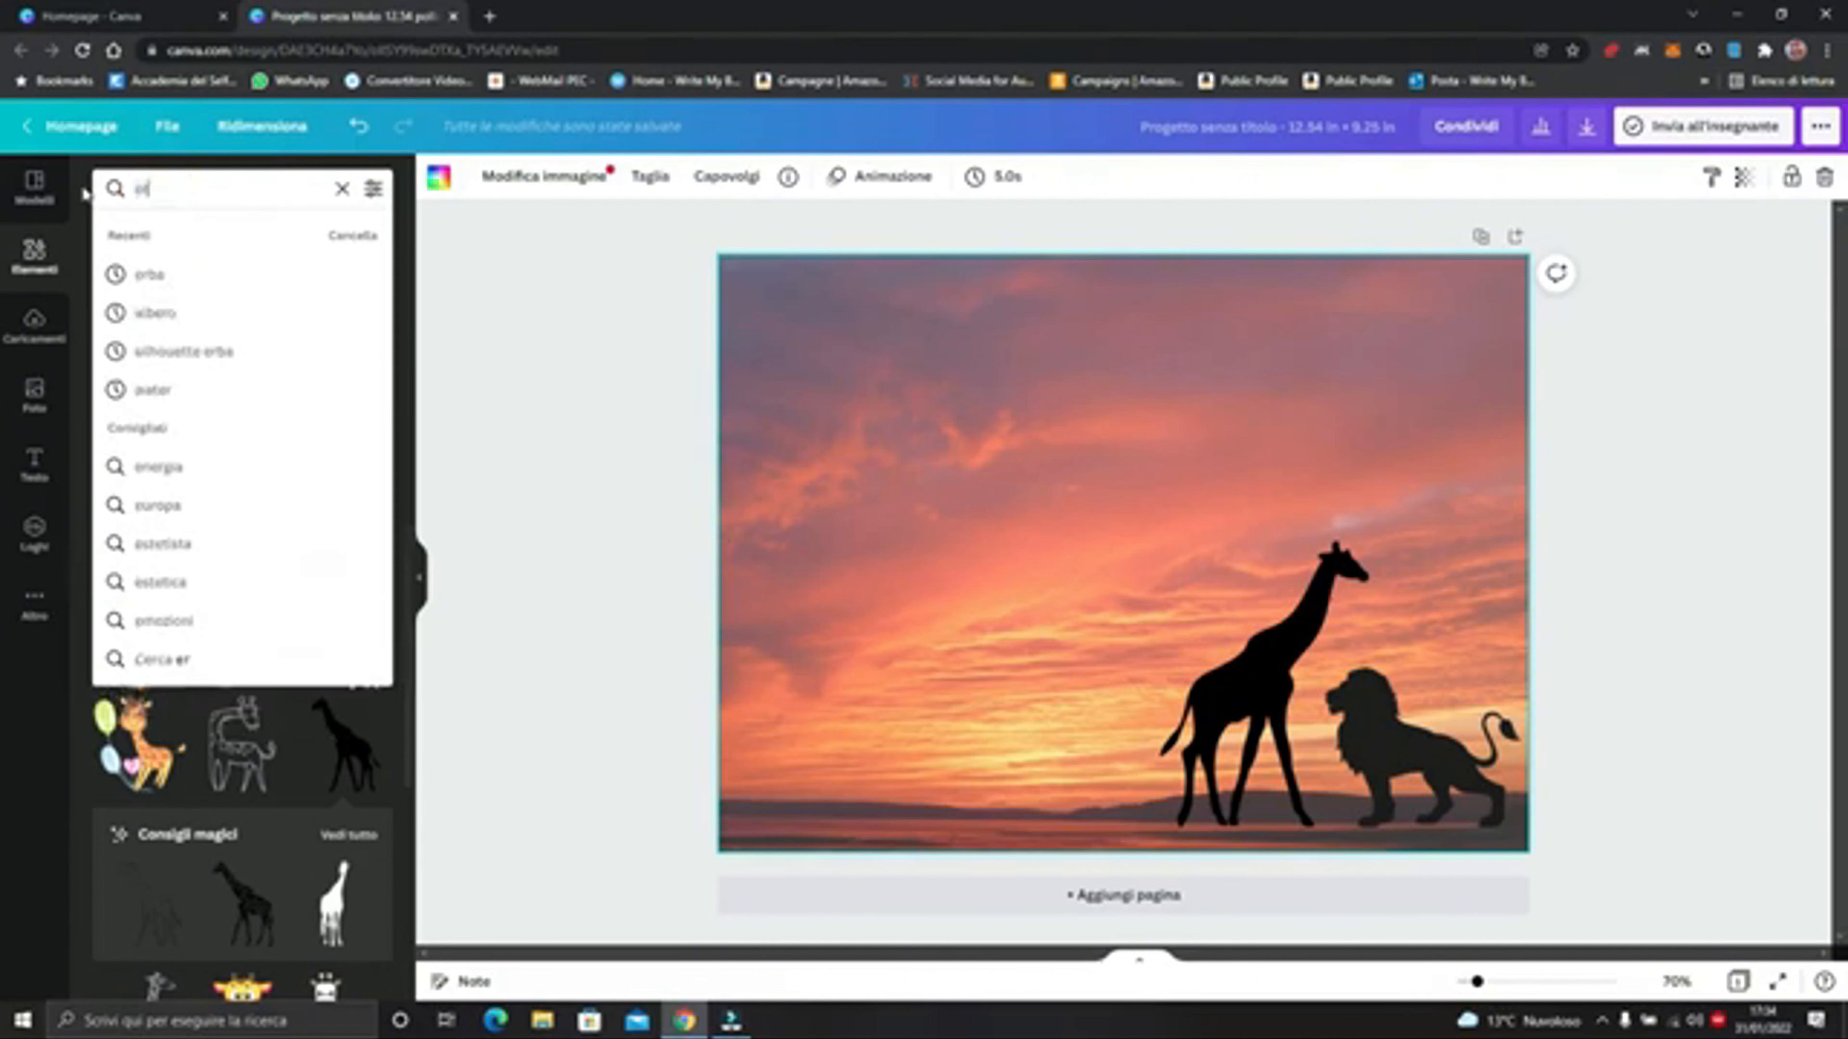
key("Return")
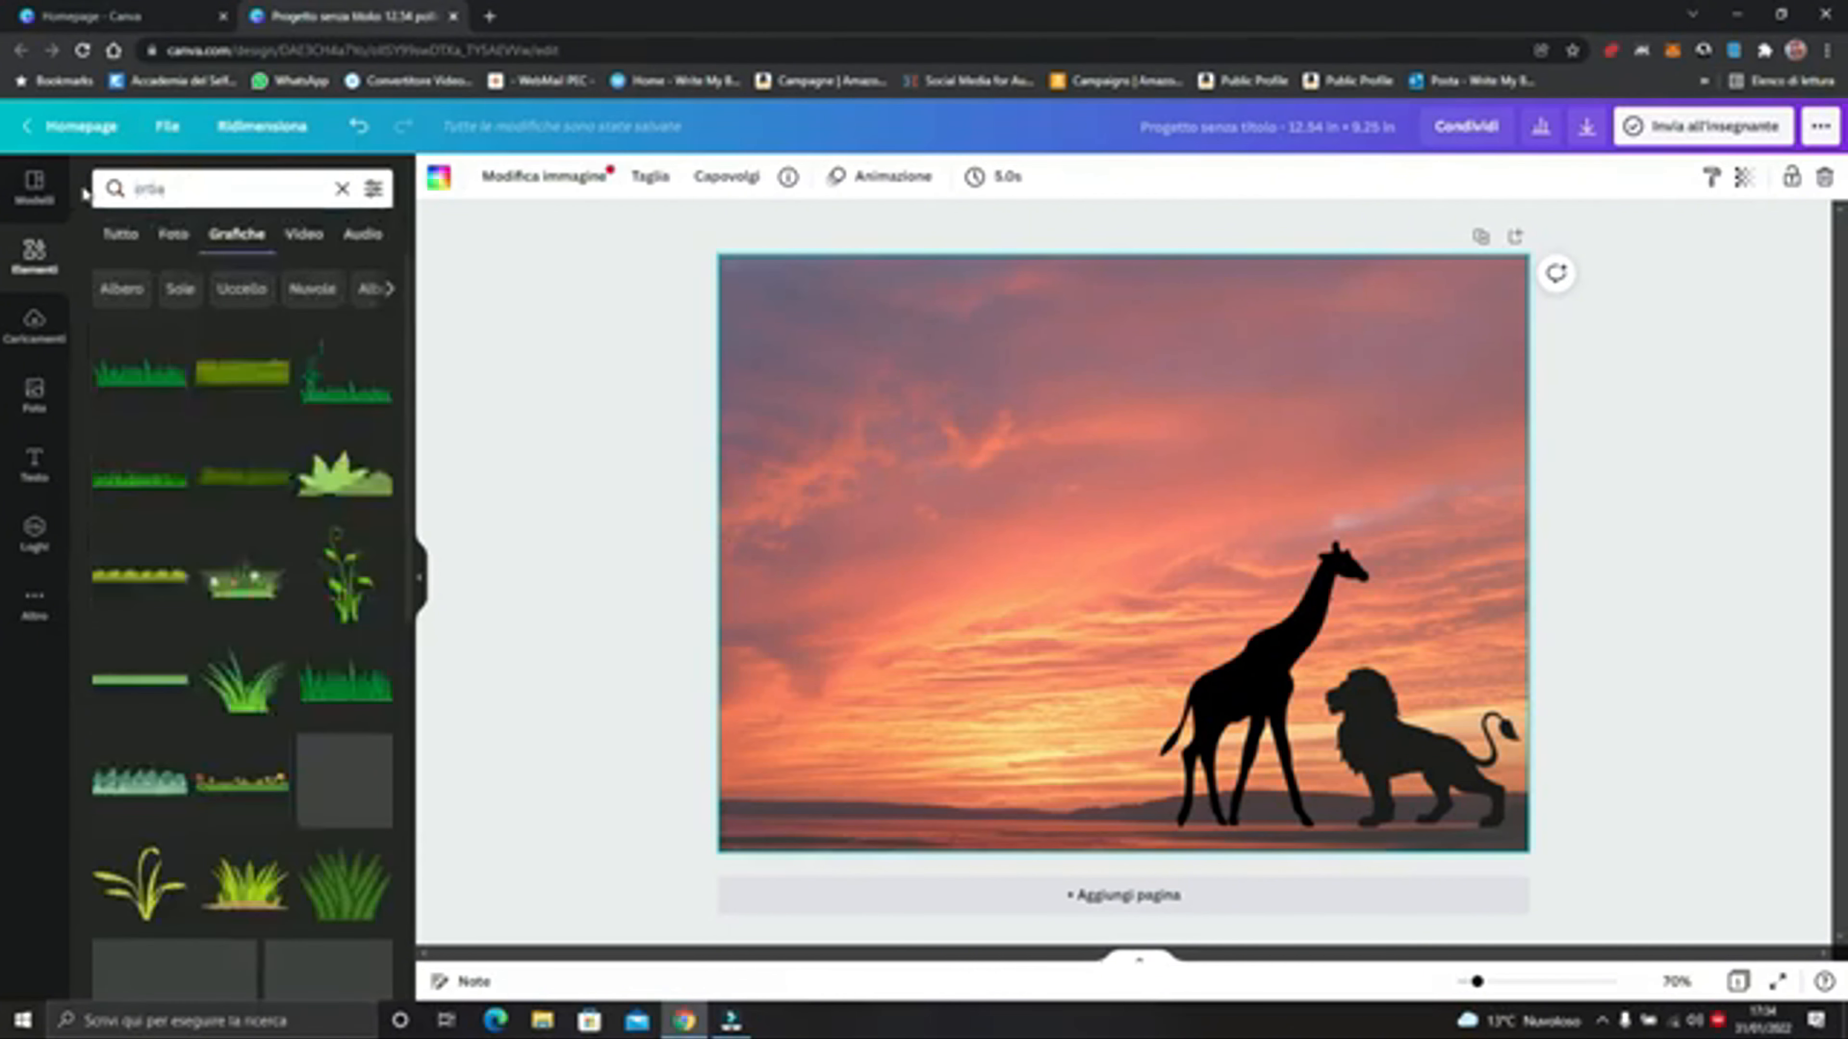
left_click(132, 459)
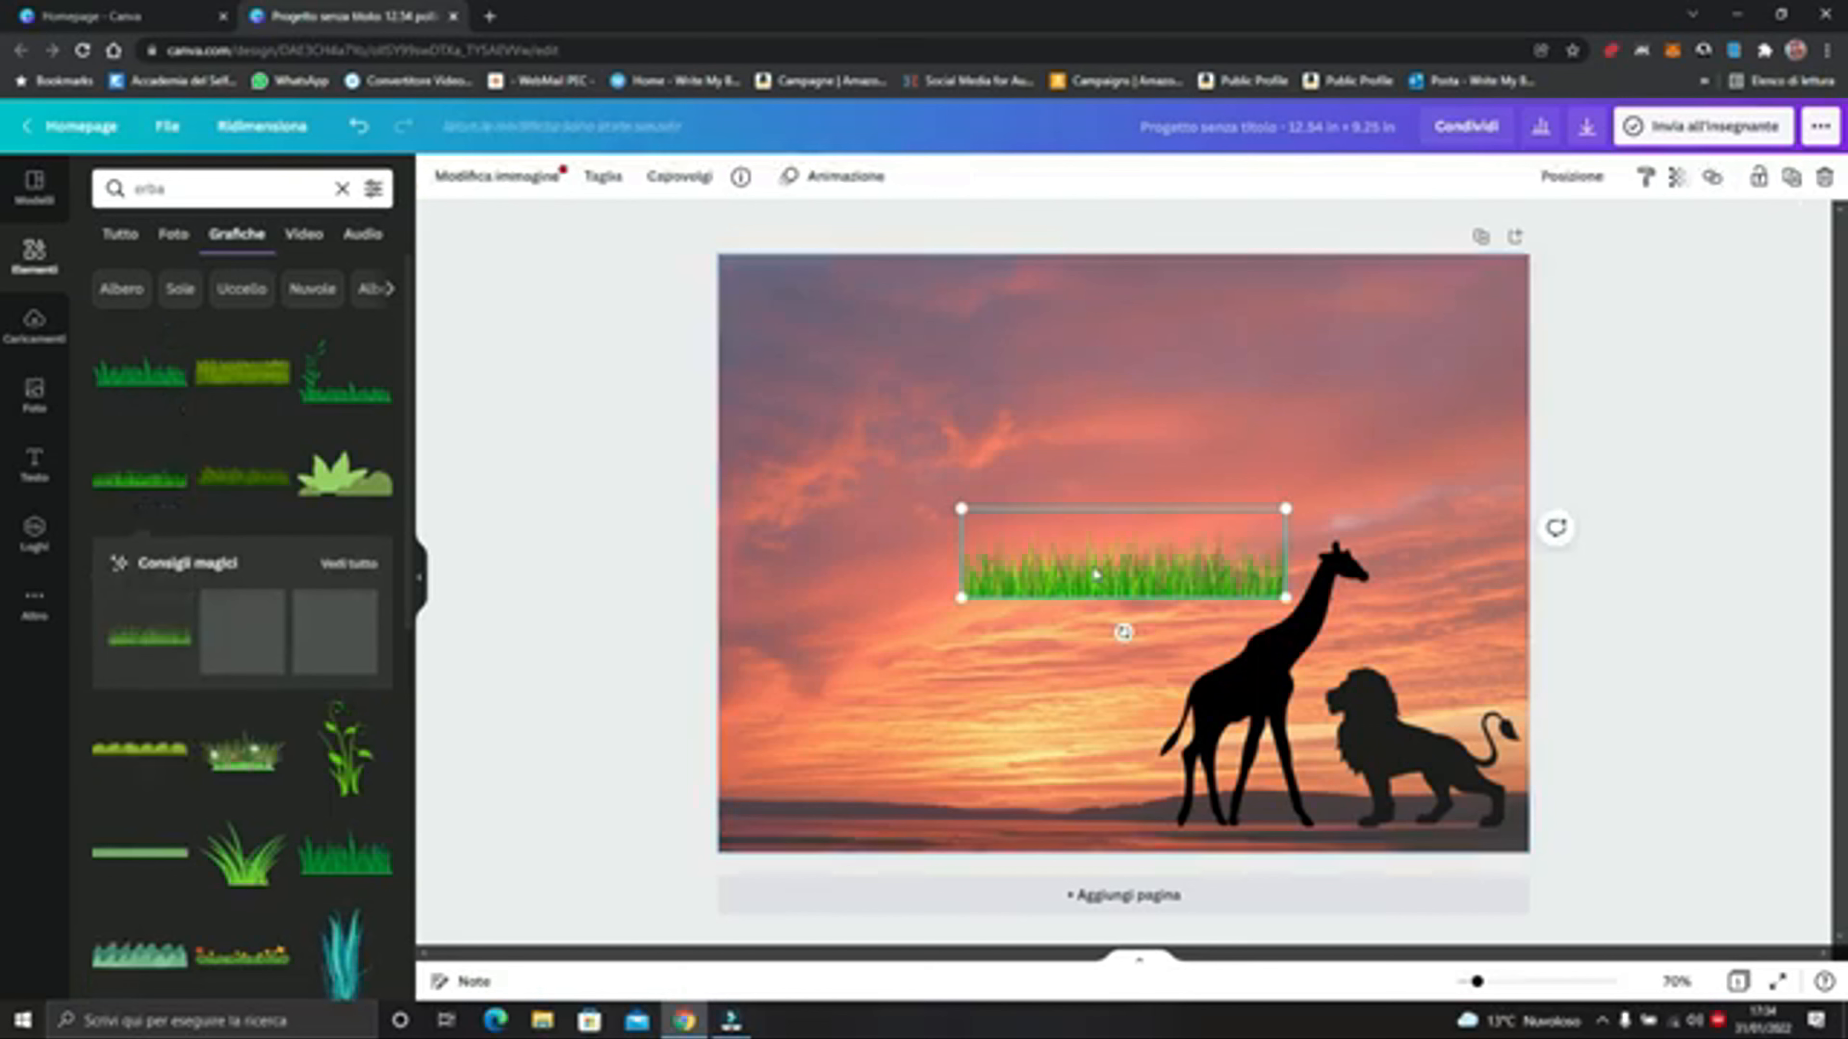
left_click_drag(1095, 574, 1347, 829)
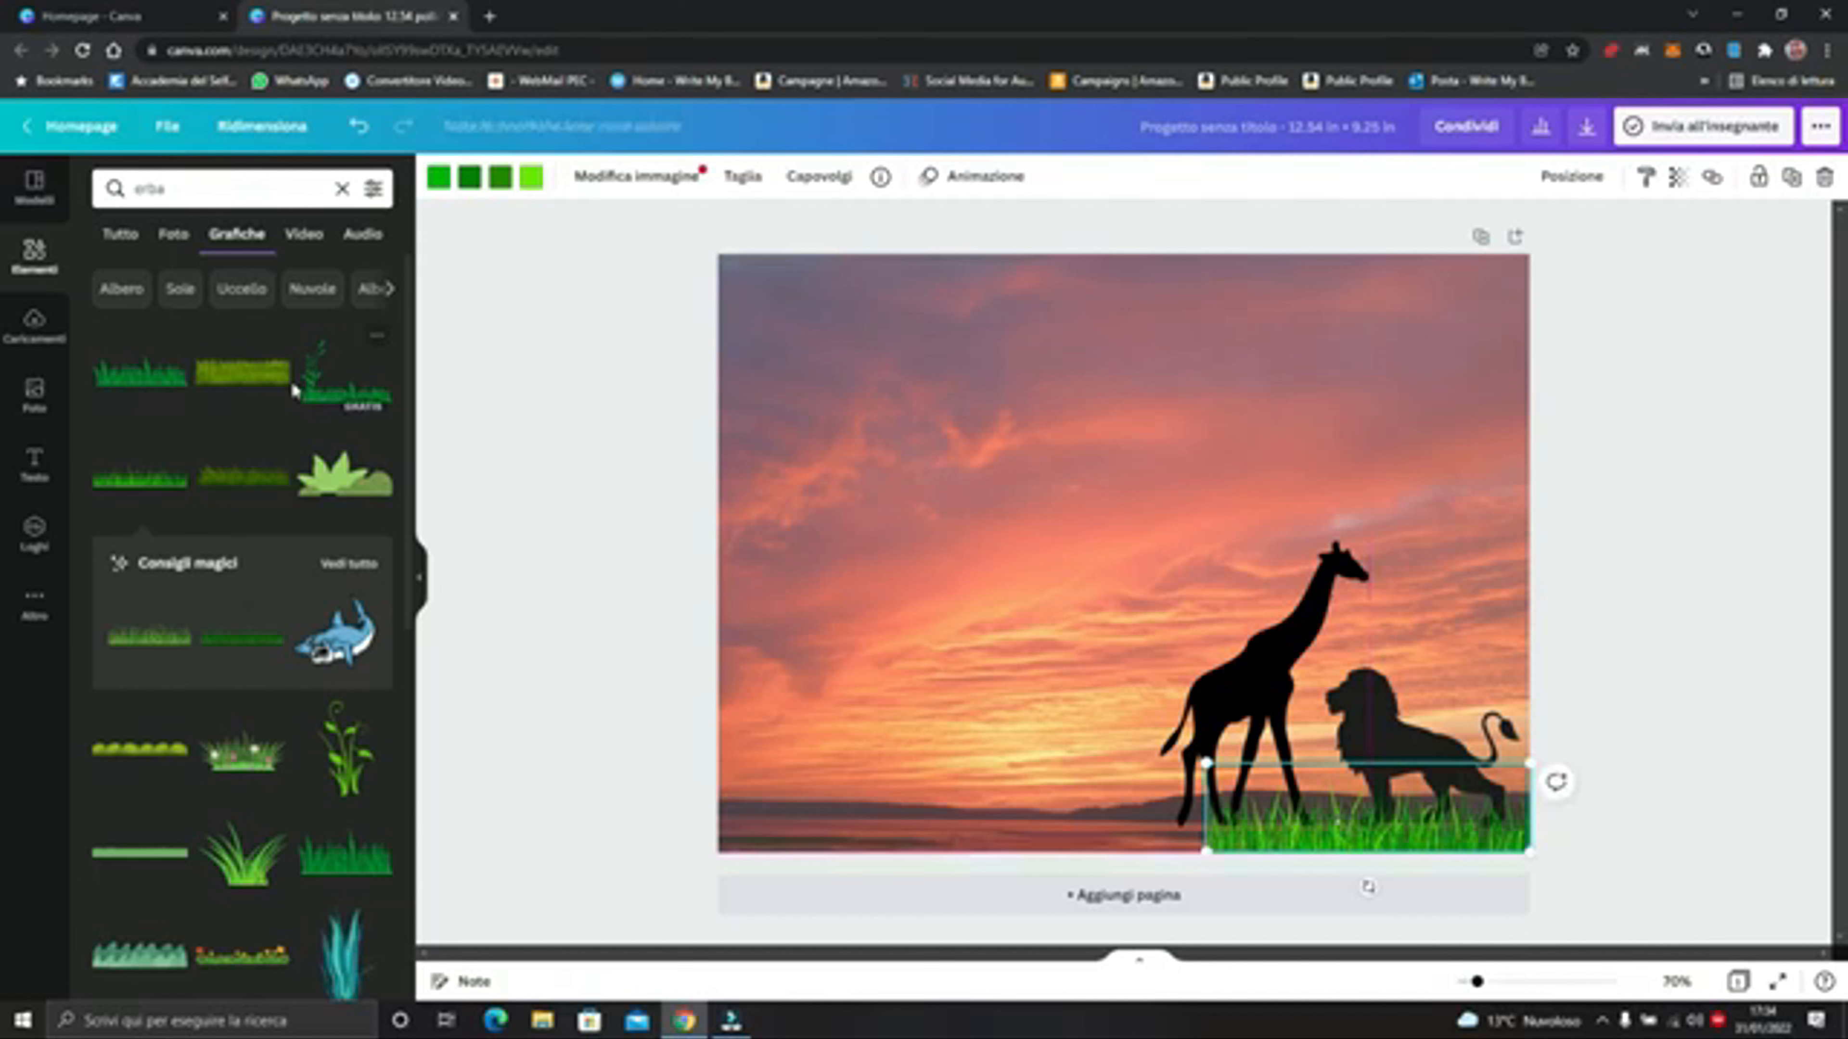
Try three other grass graphics on the page, deleting each one after adding it
left_click(129, 366)
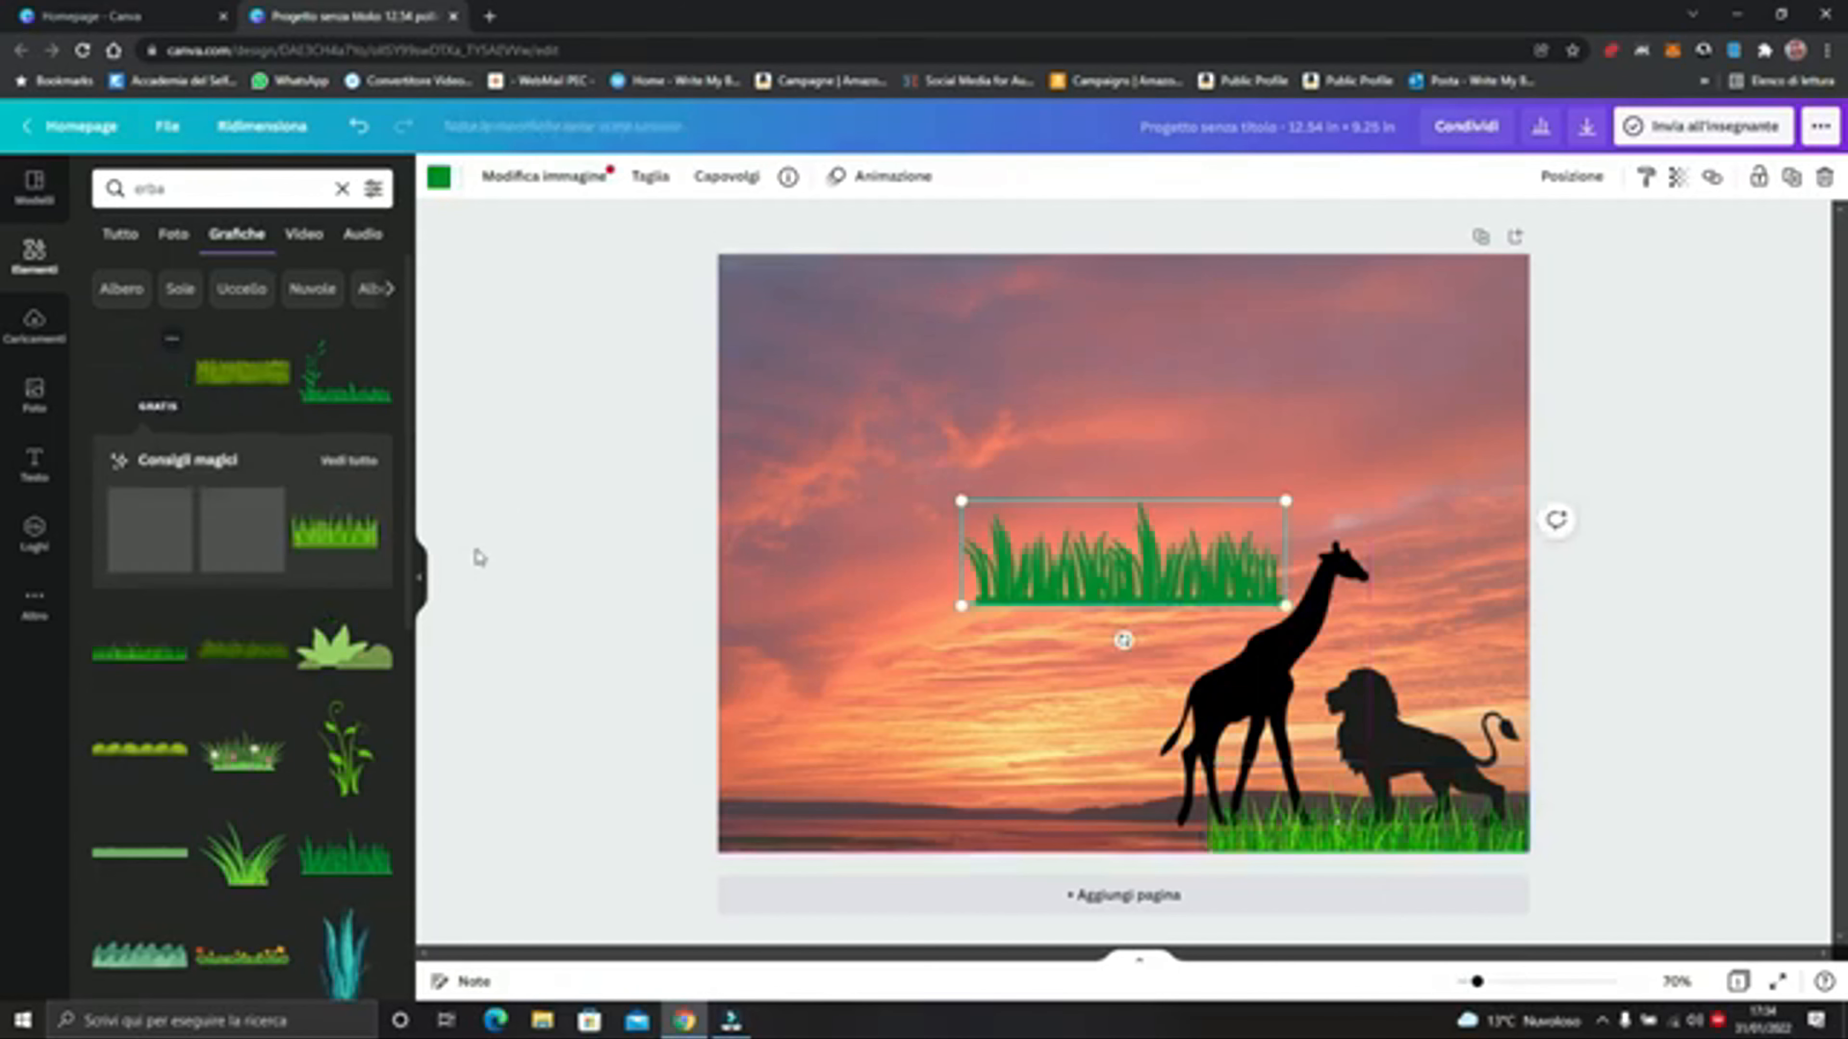
key("Delete")
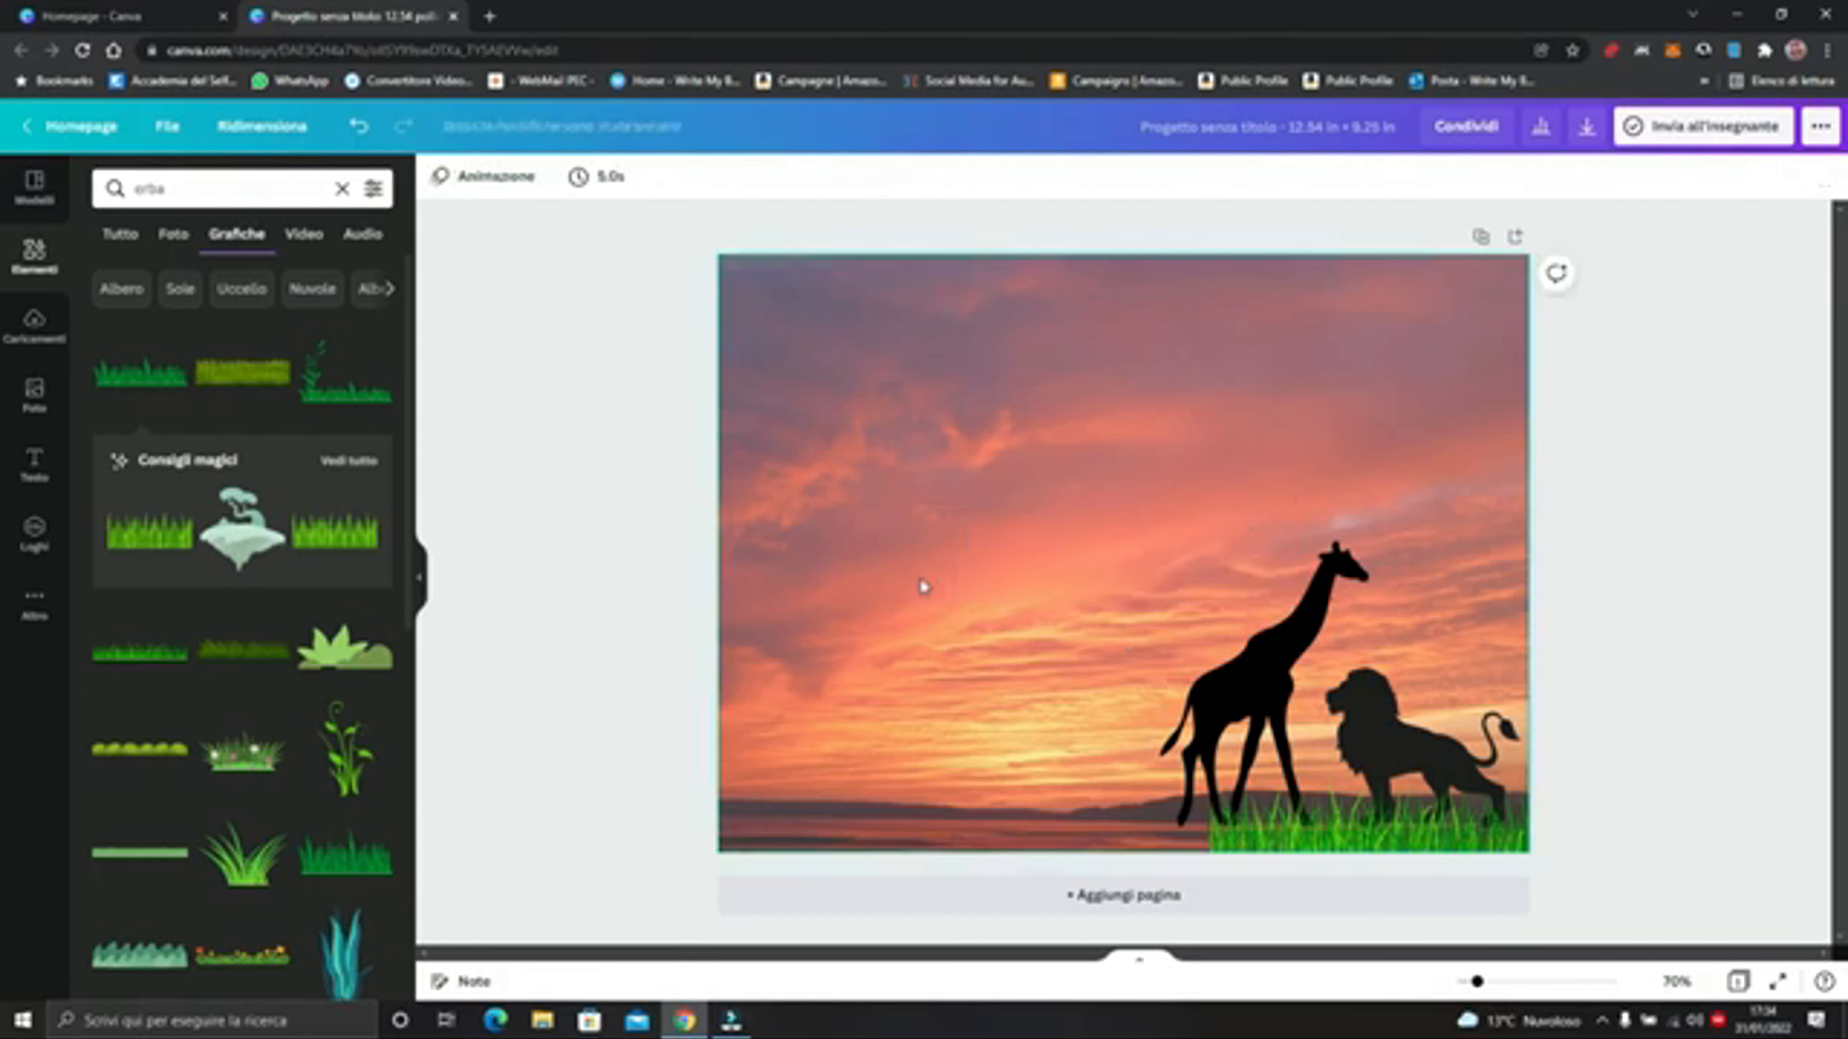
left_click(261, 399)
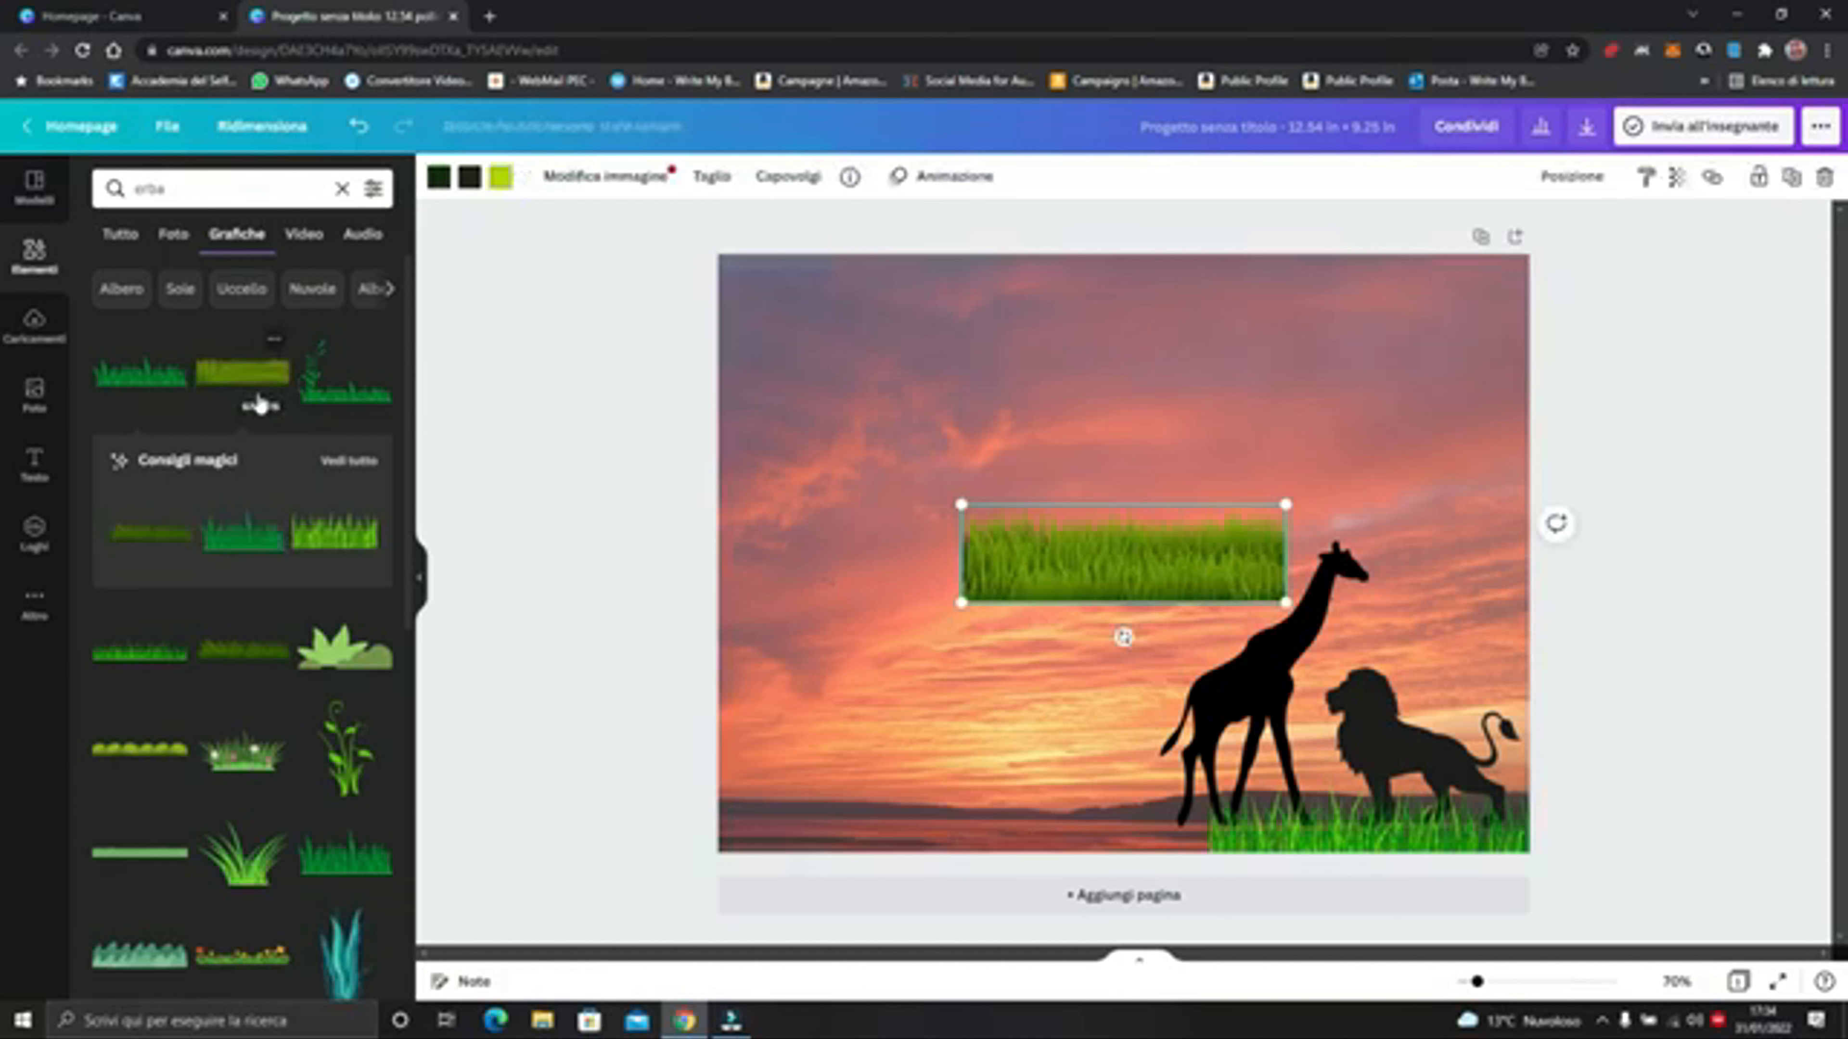
key("Delete")
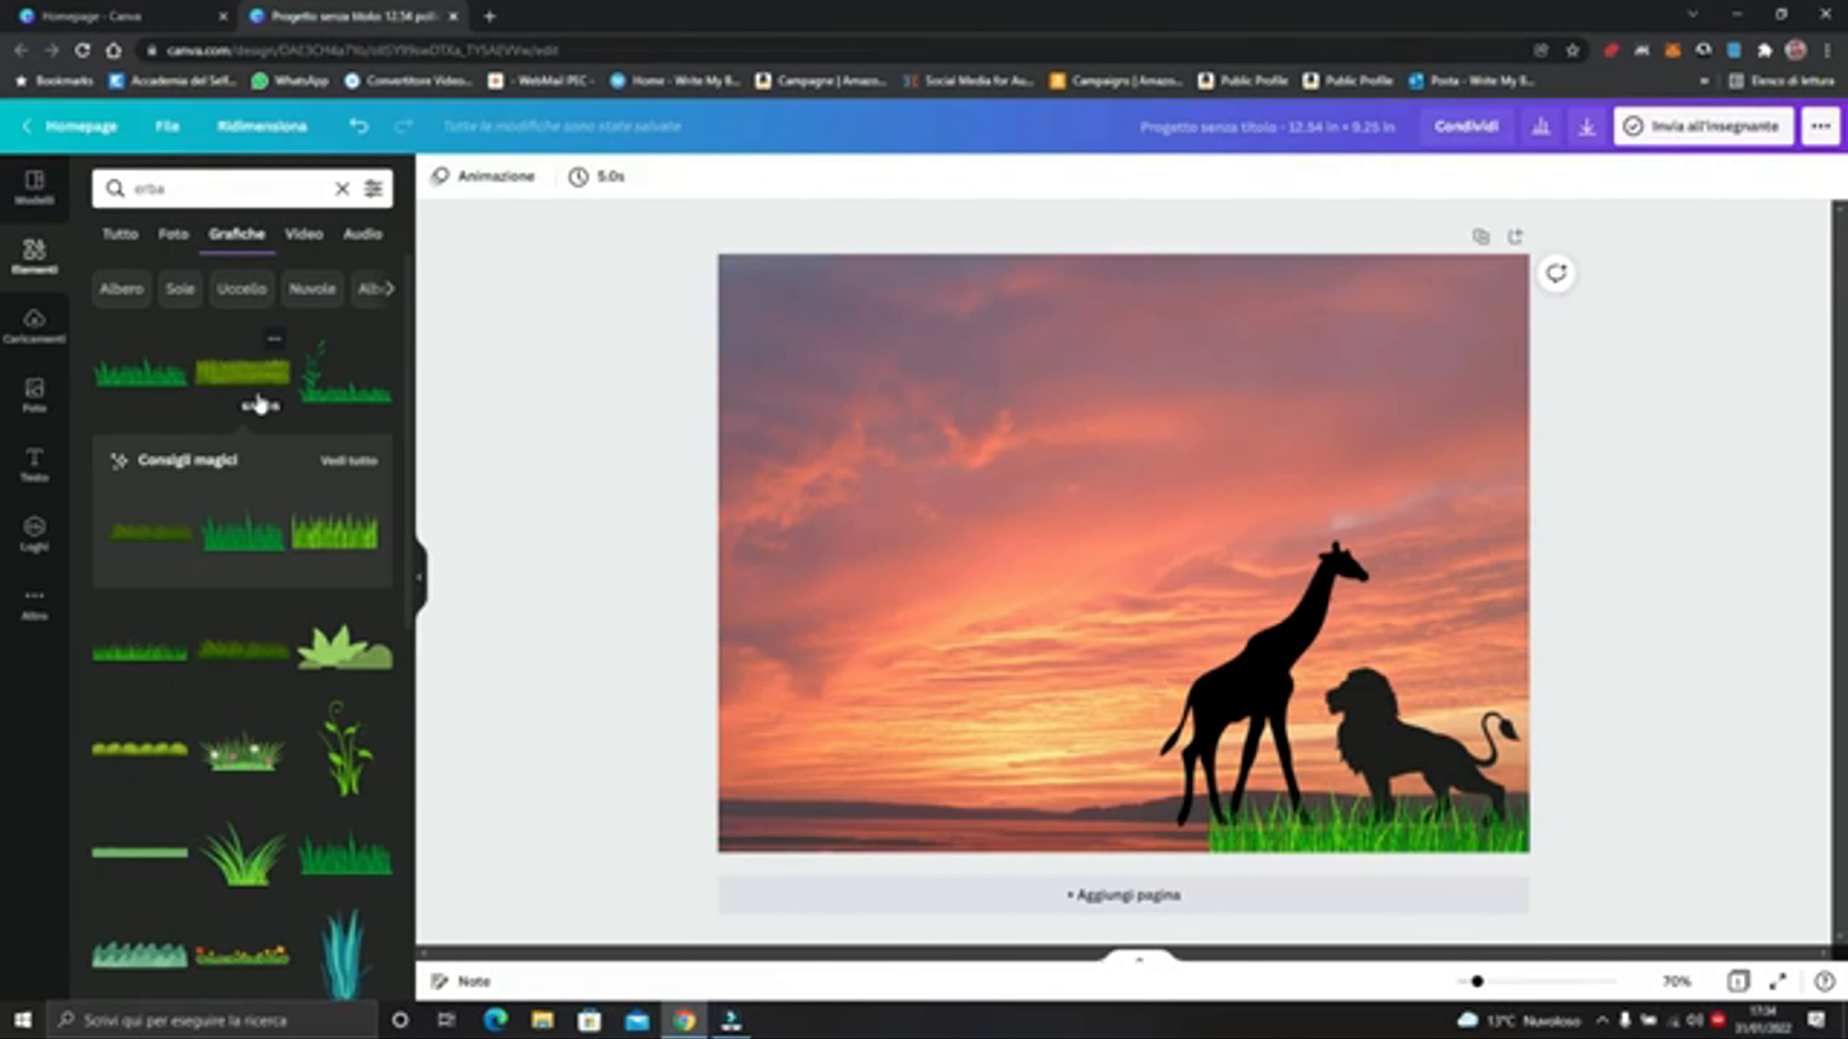
left_click(231, 538)
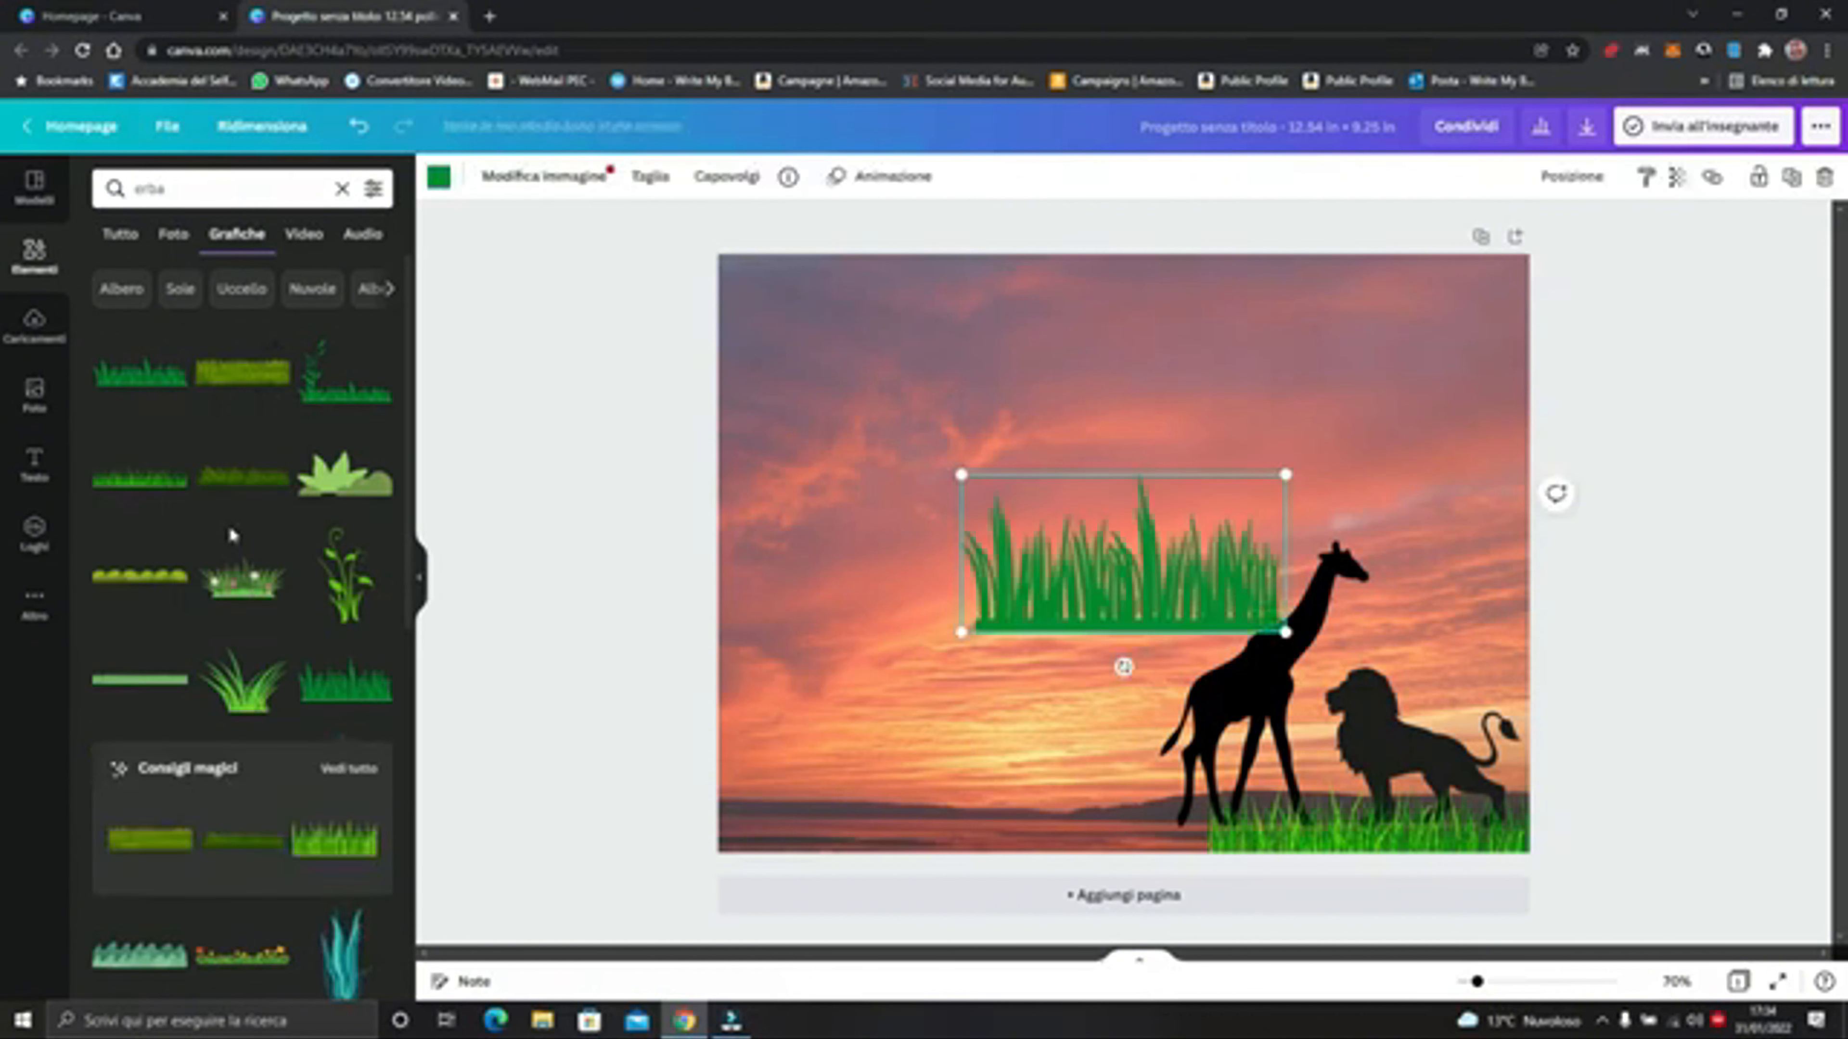
key("Delete")
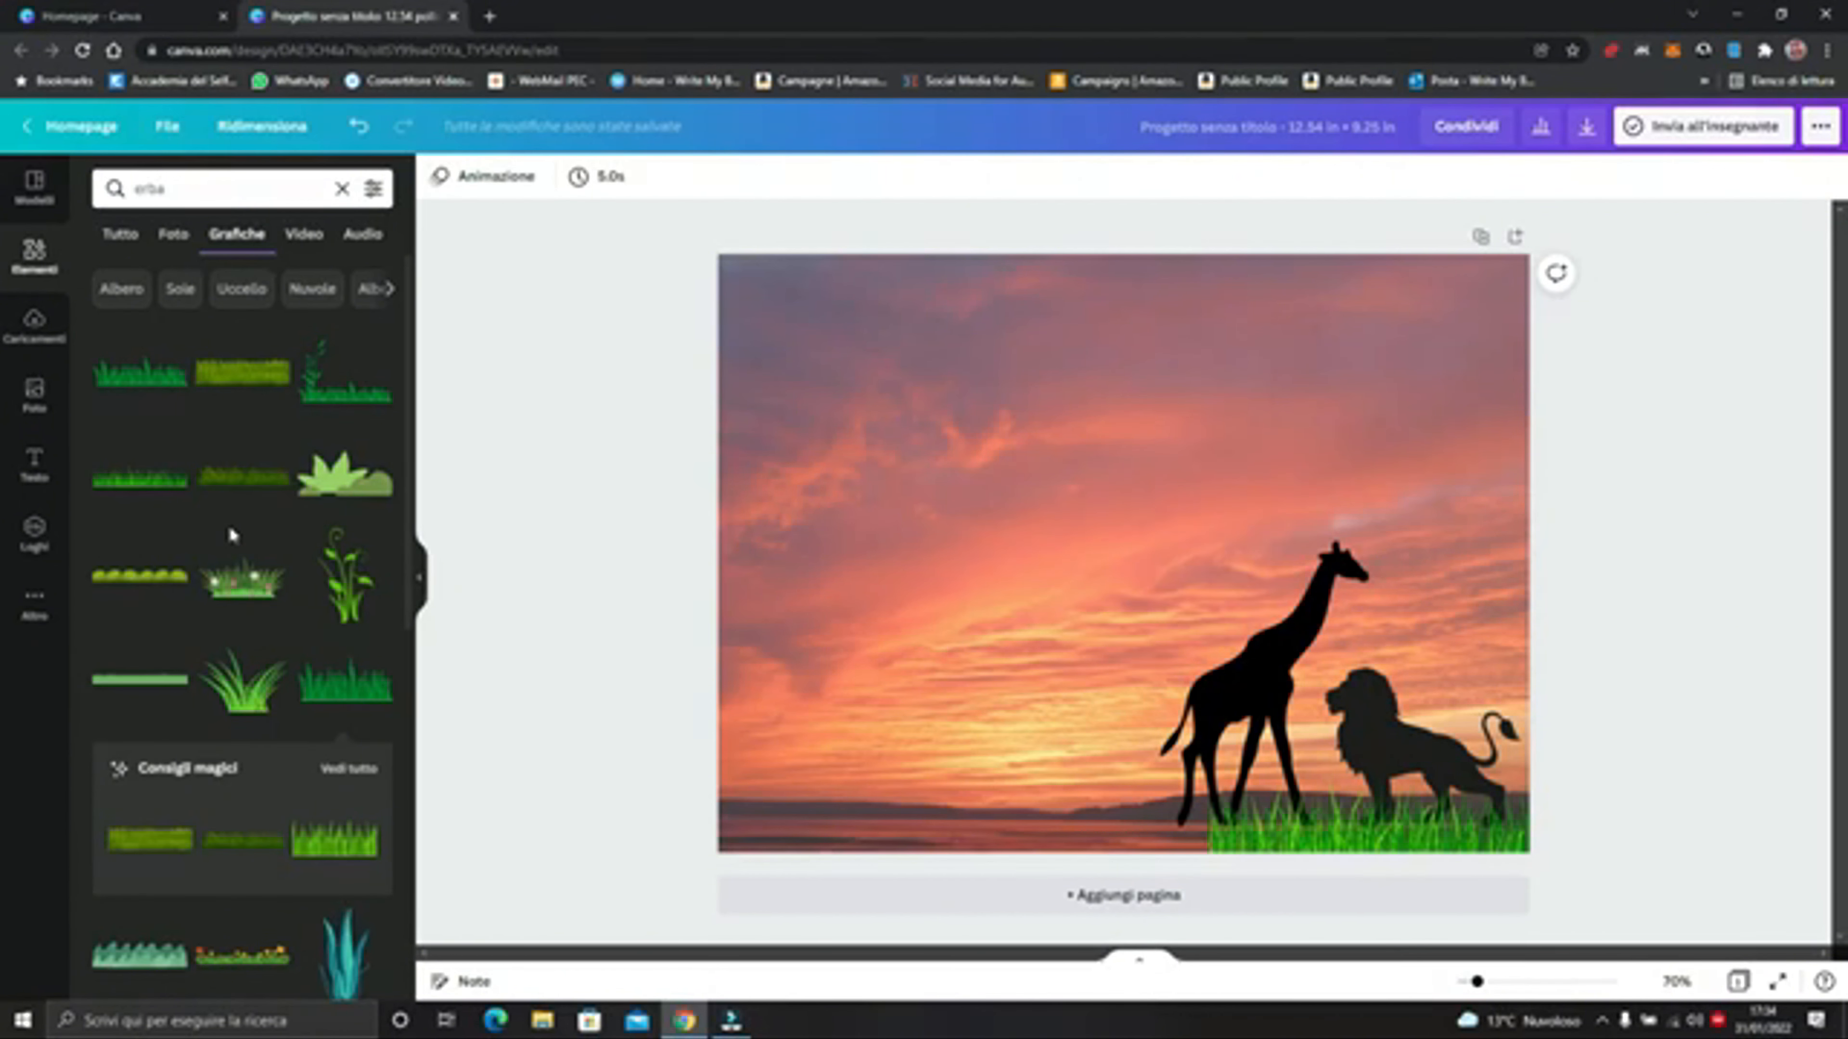
Duplicate the grass strip and place the copy along the bottom edge, overlapping the original's left end under the giraffe
left_click(1306, 812)
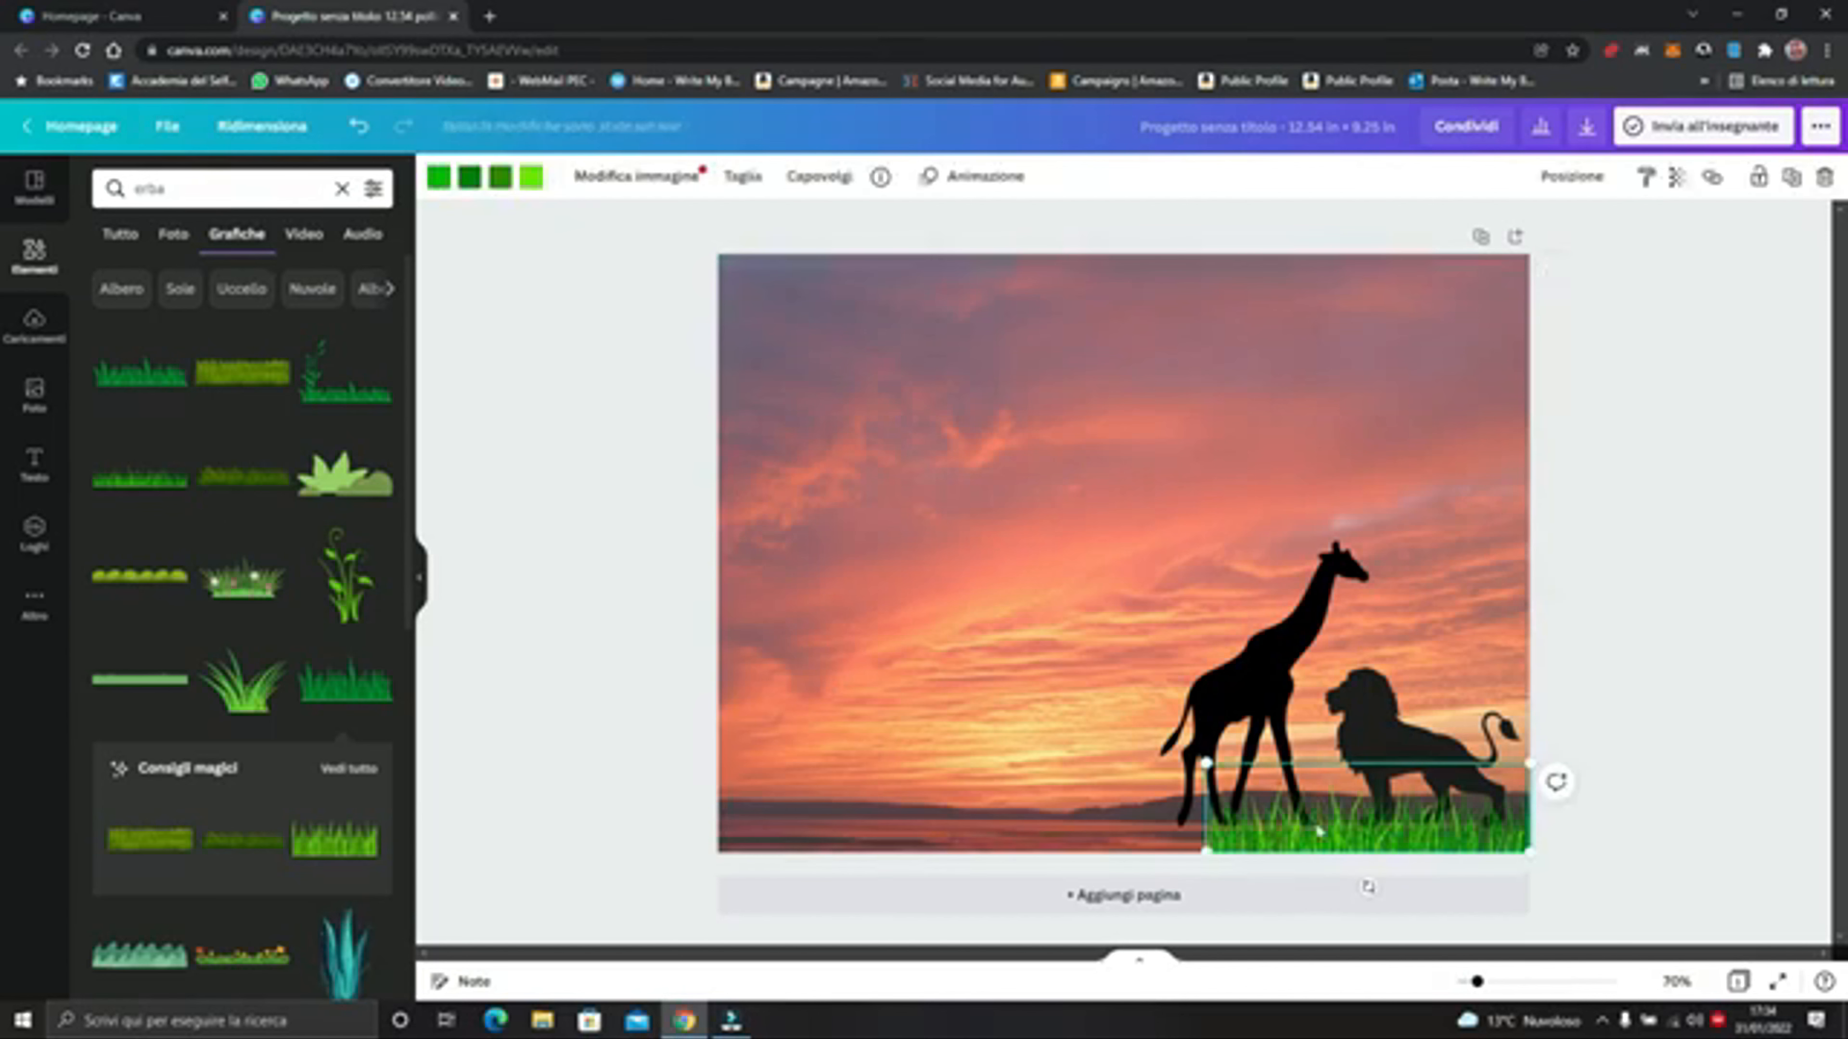
right_click(1321, 829)
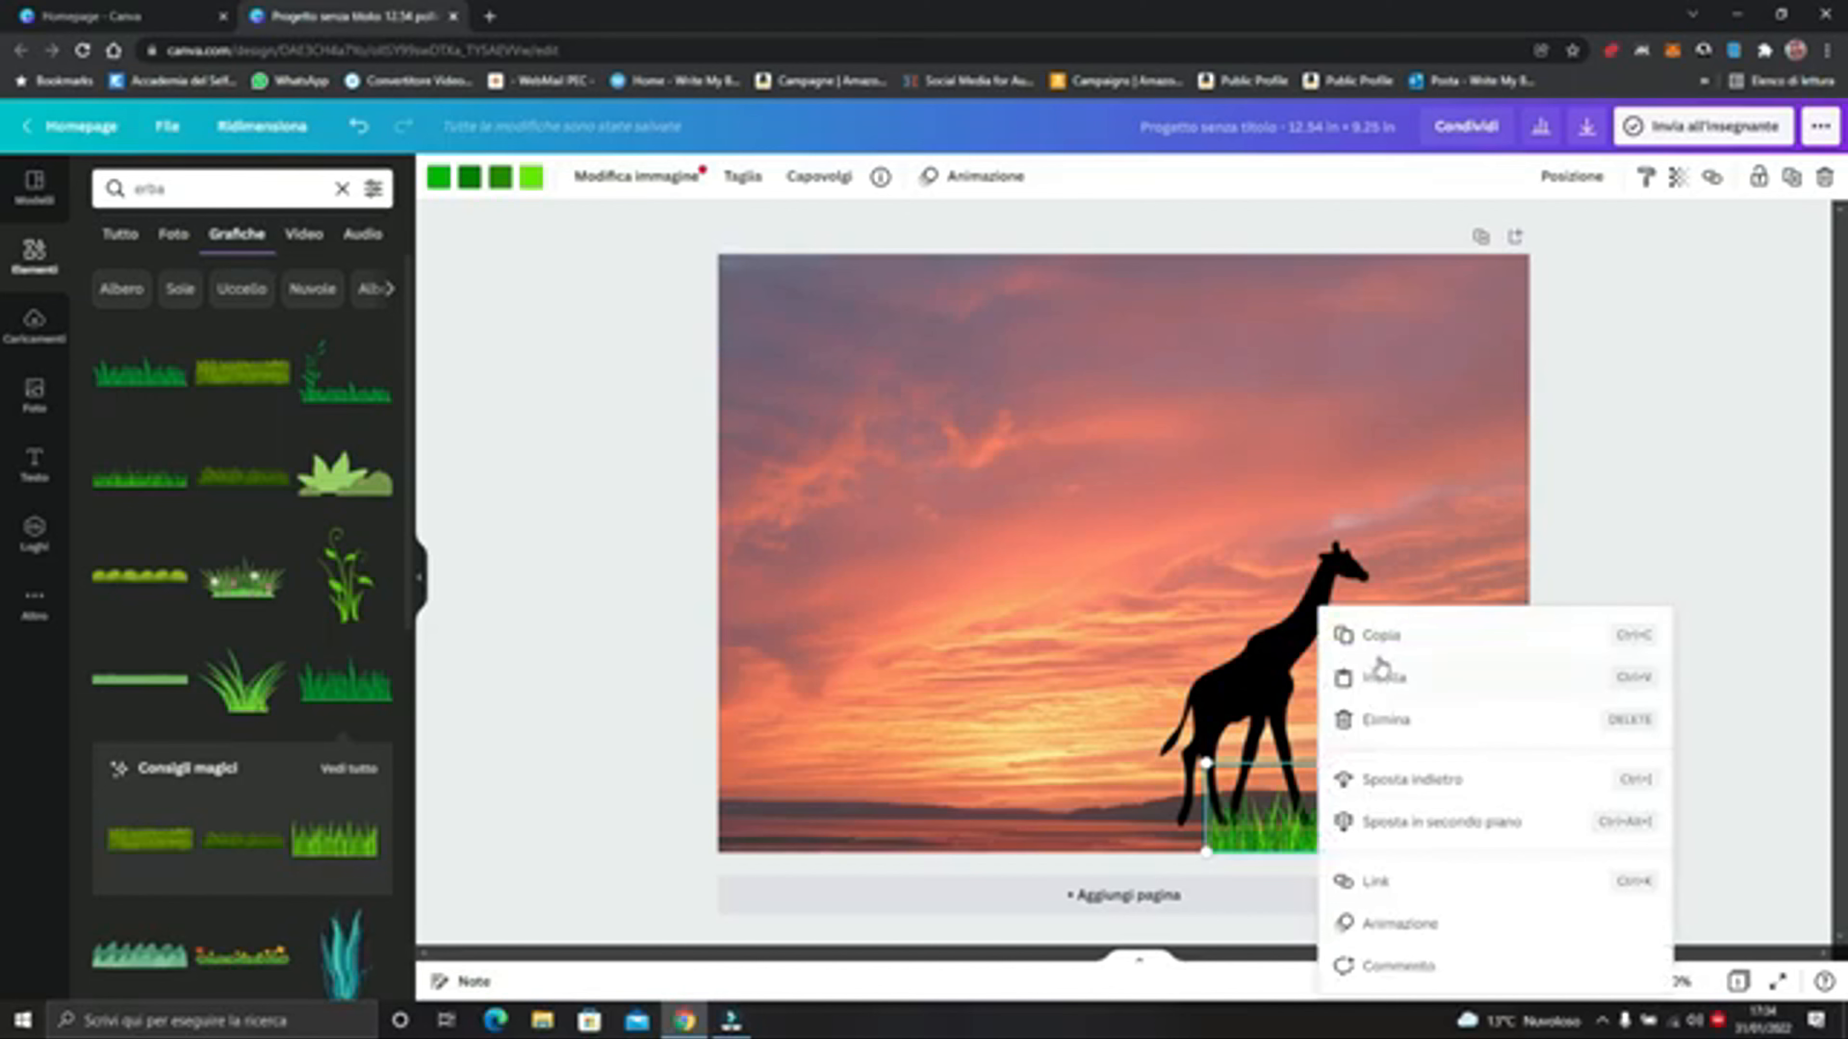
left_click(1384, 641)
left_click(977, 796)
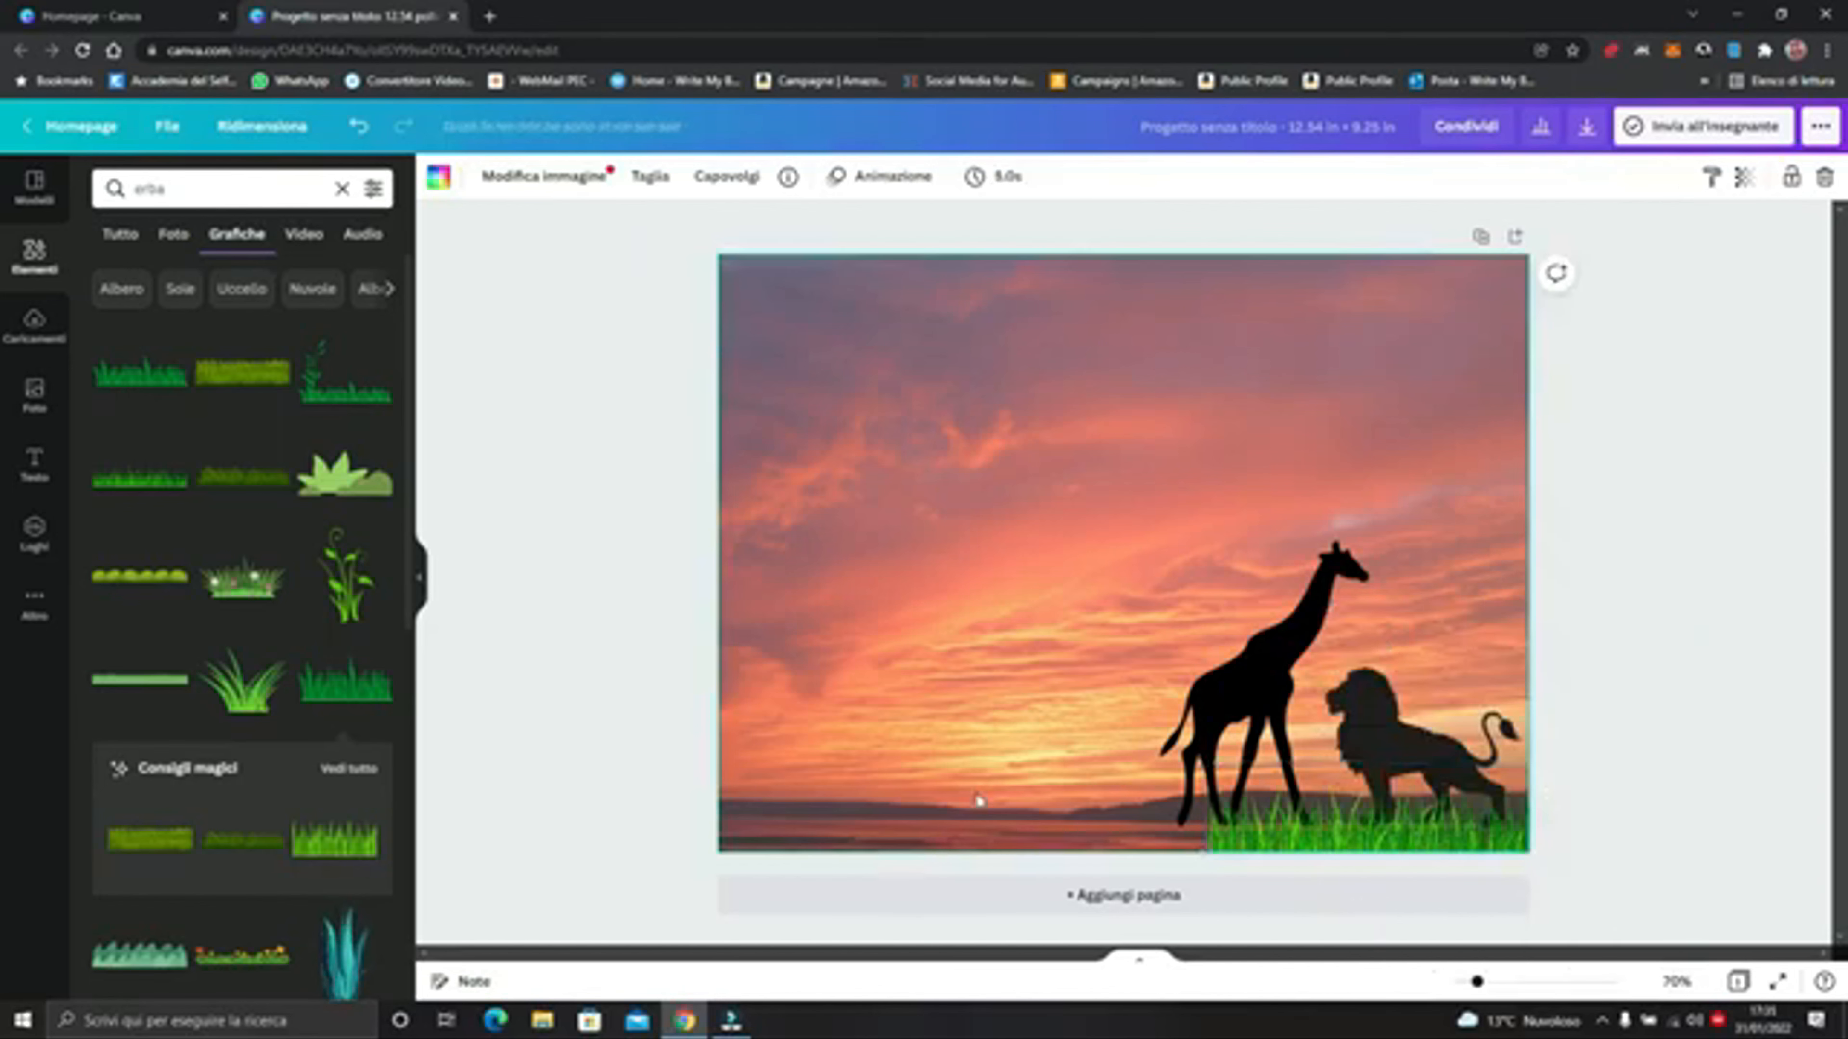
right_click(977, 796)
left_click(1048, 768)
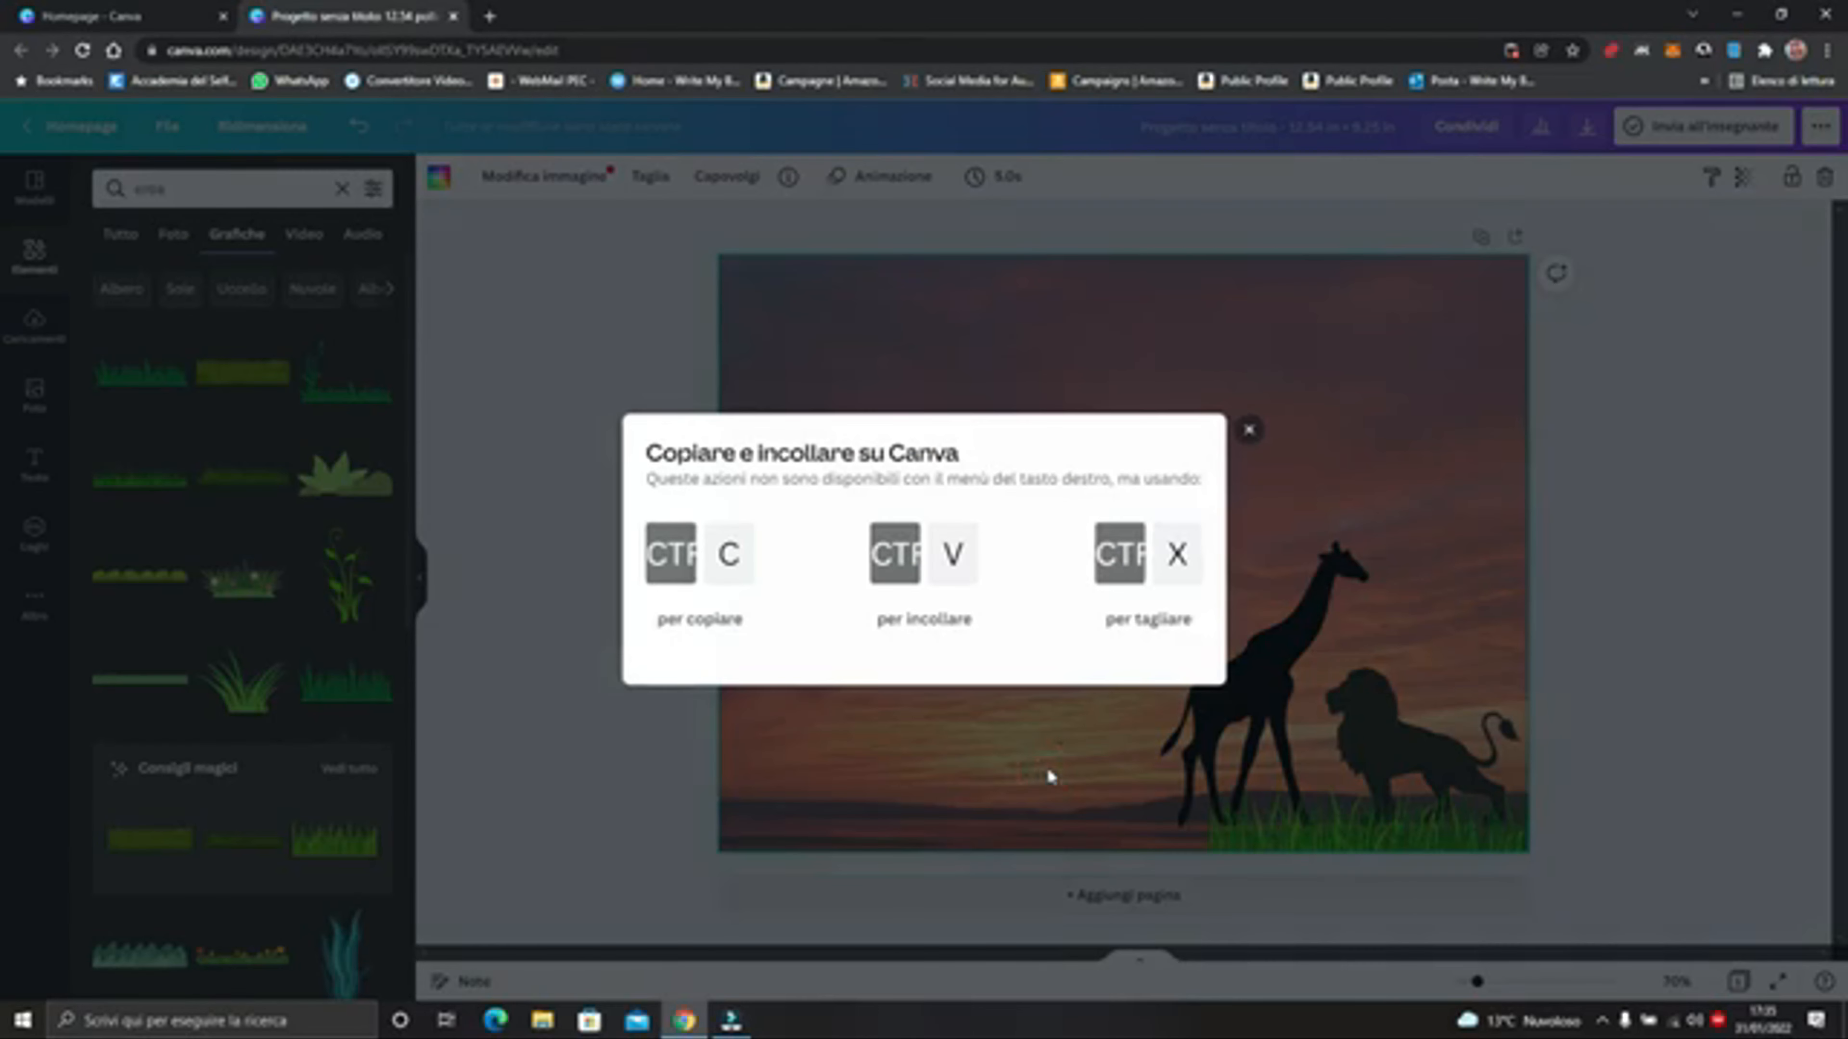
left_click(1247, 432)
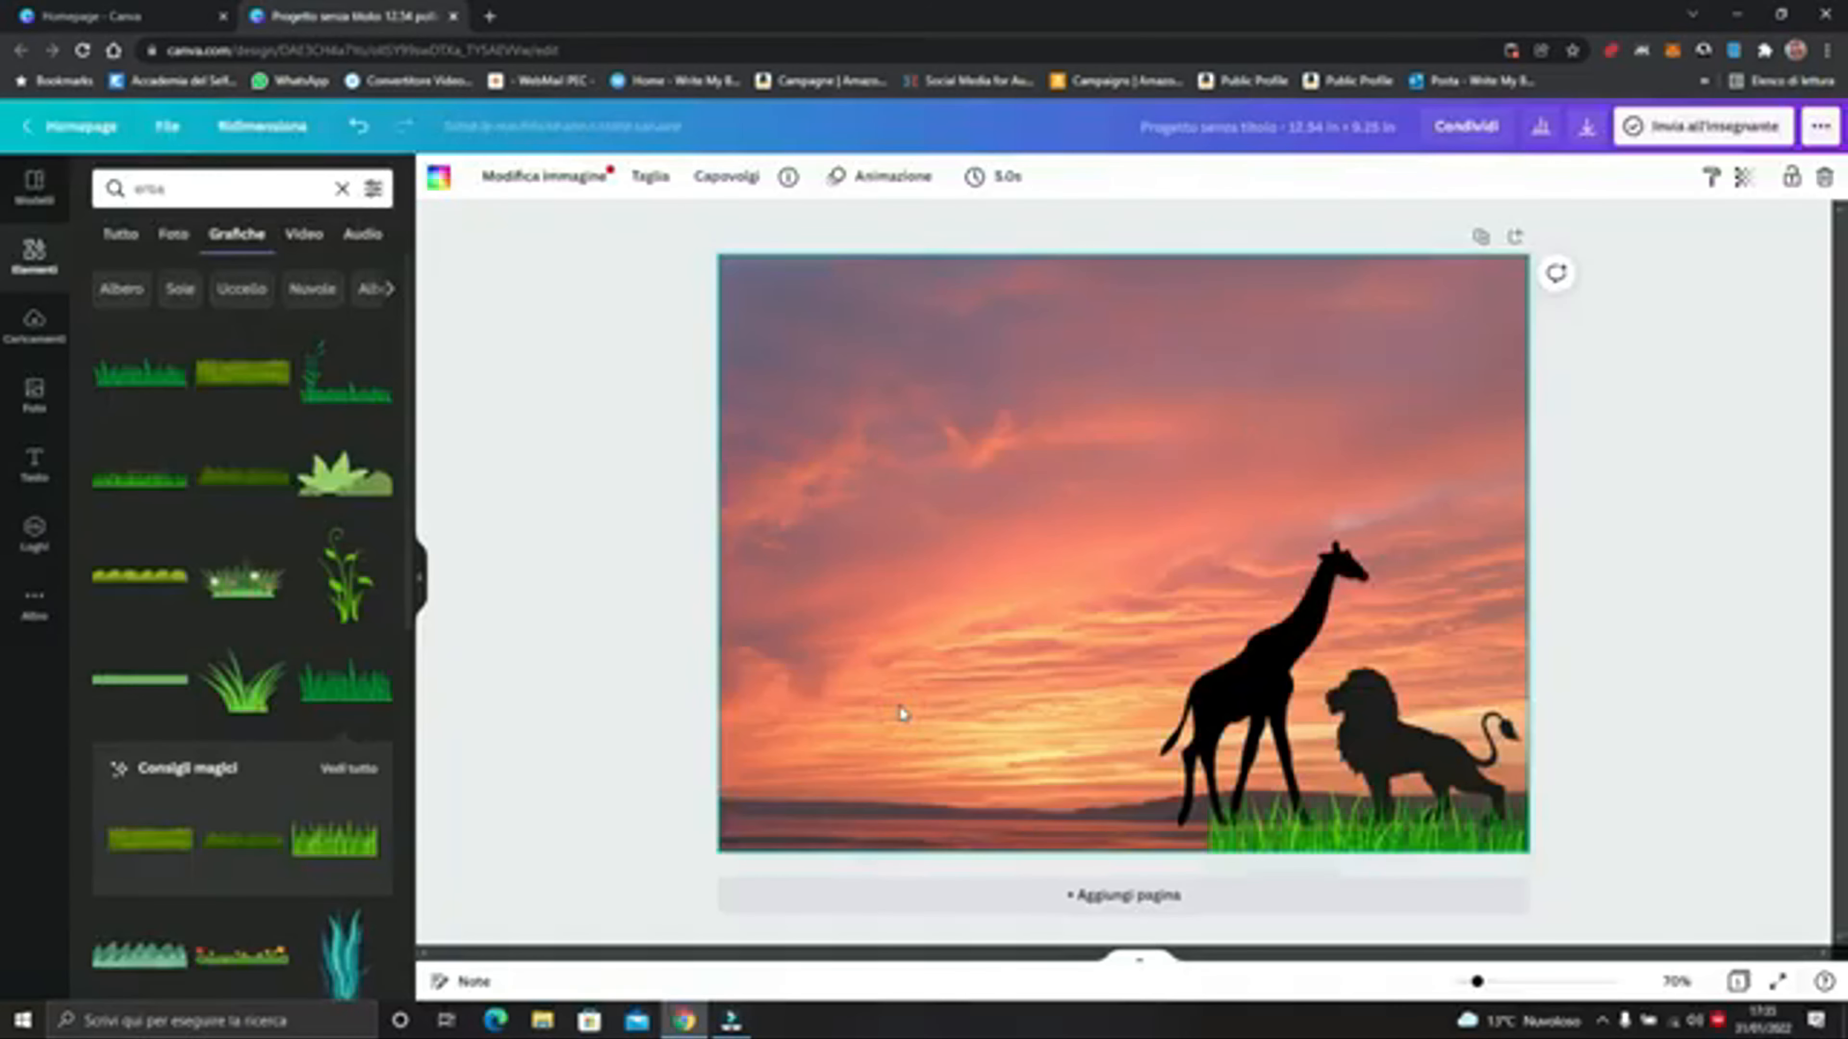
key("ctrl+v")
left_click_drag(1306, 826, 1008, 801)
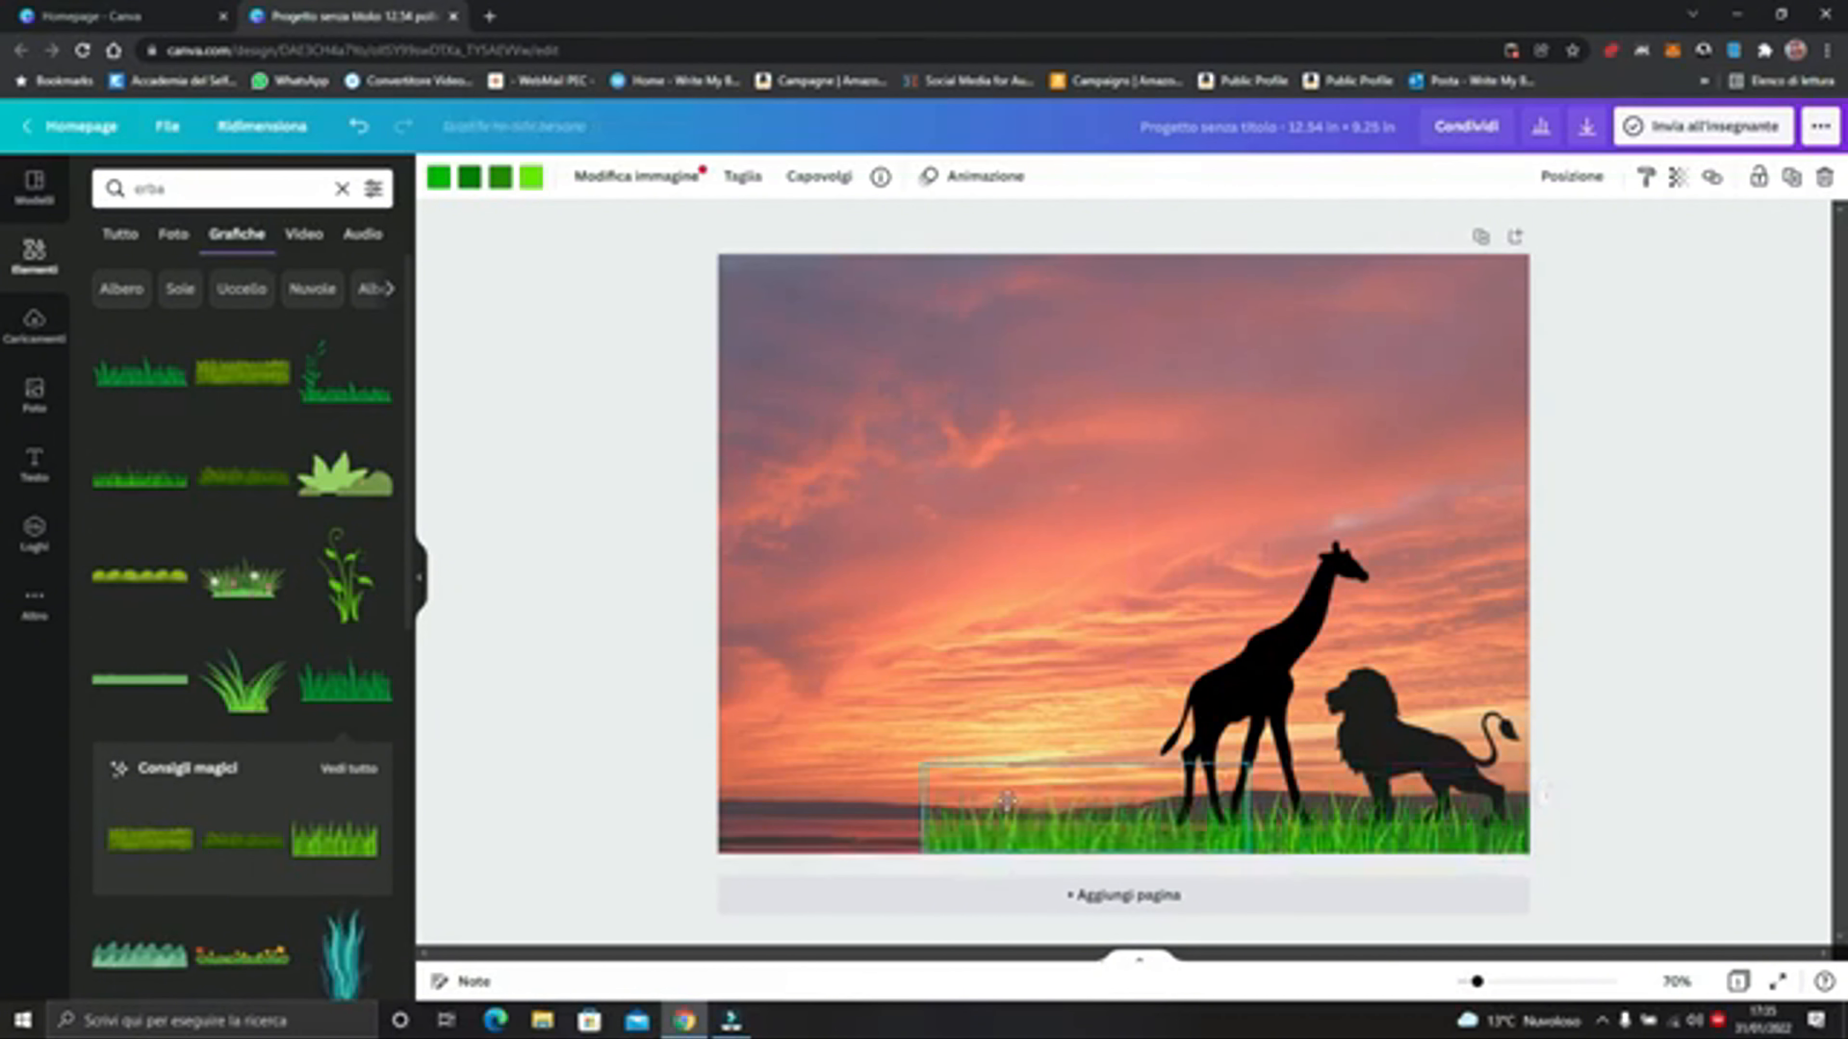
Paste another copy of the grass strip and fit it into the page's lower-left corner, completing the row
left_click(851, 803)
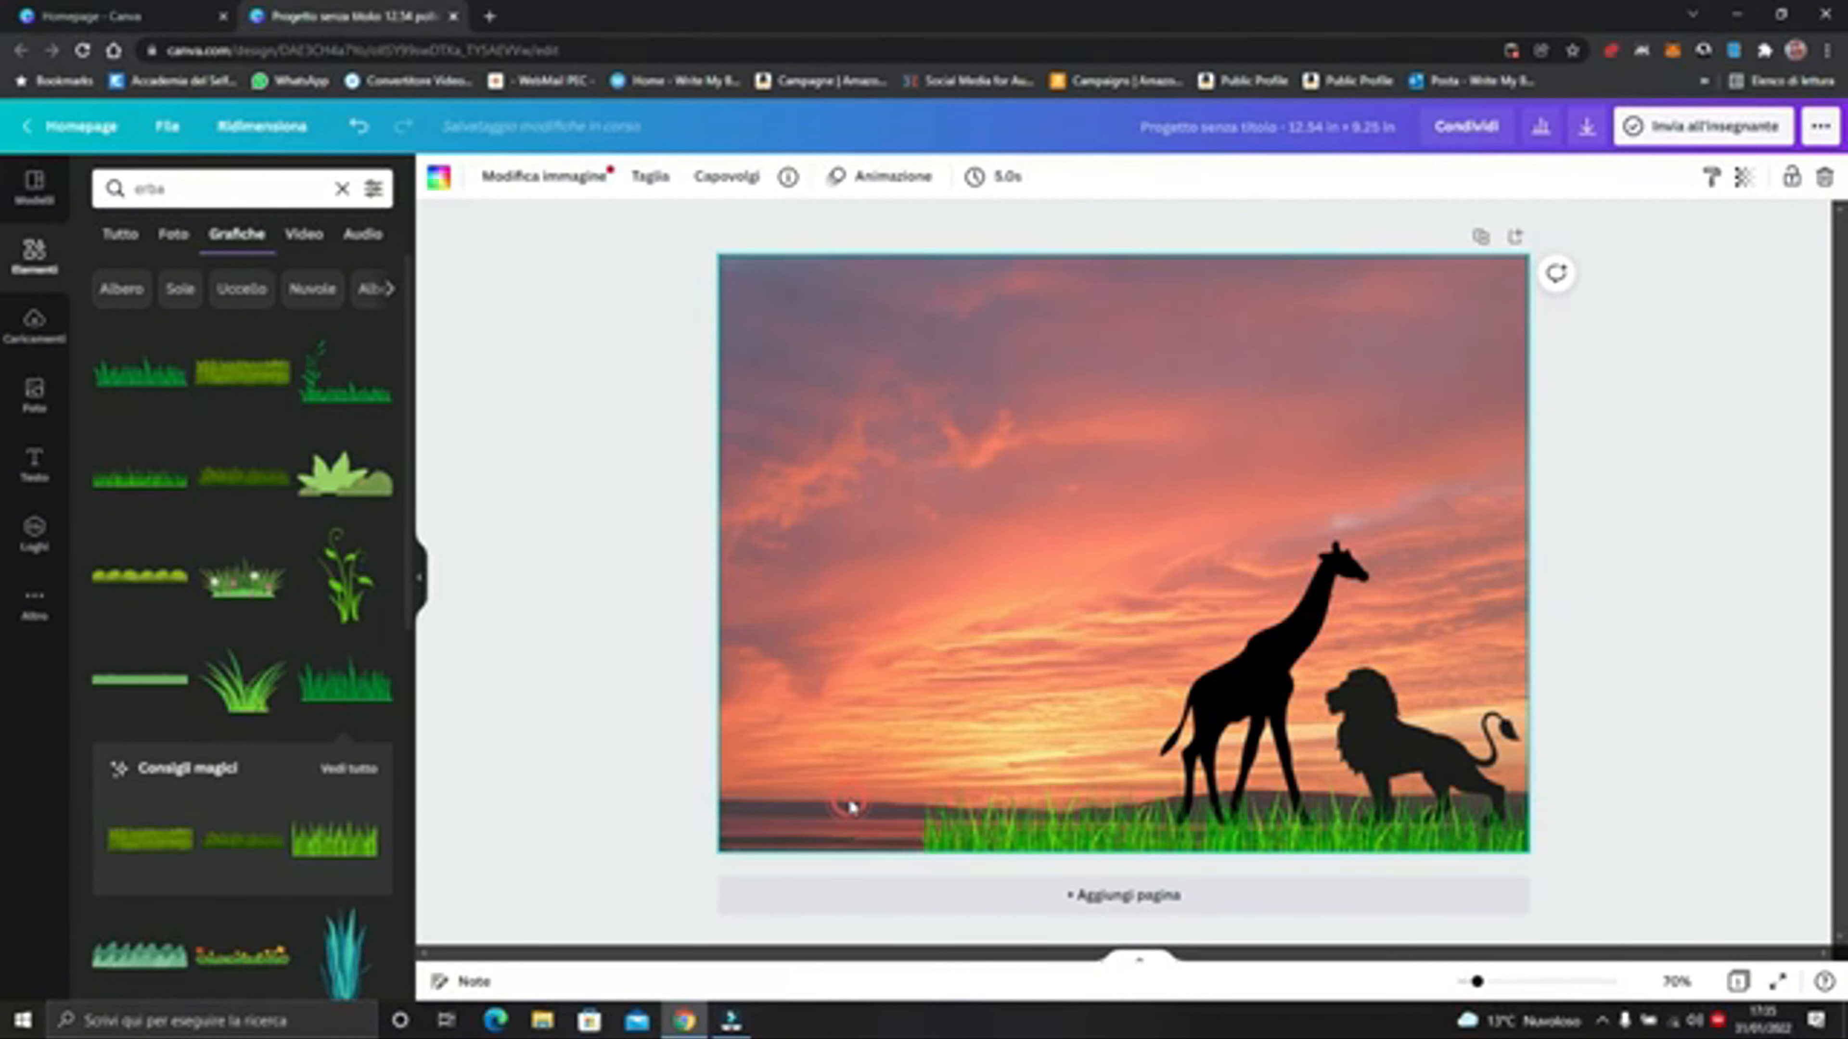
key("Tab")
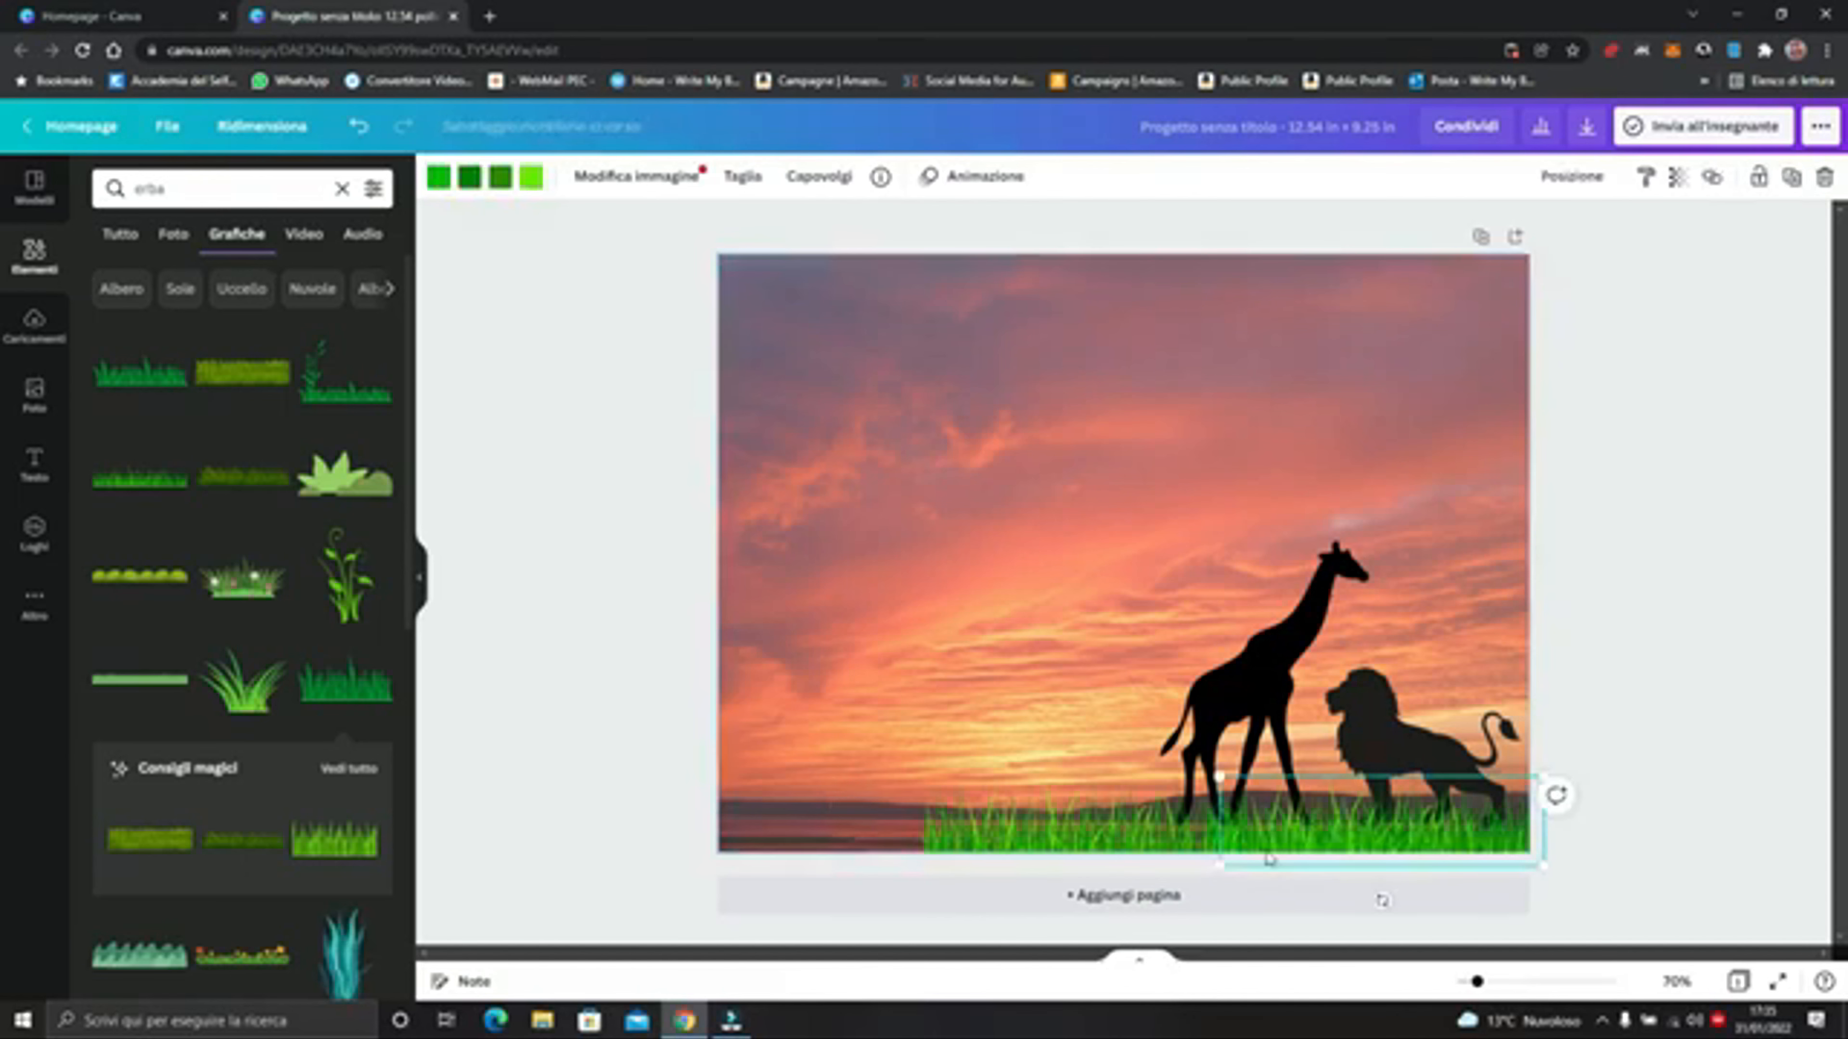
left_click_drag(1309, 832, 807, 817)
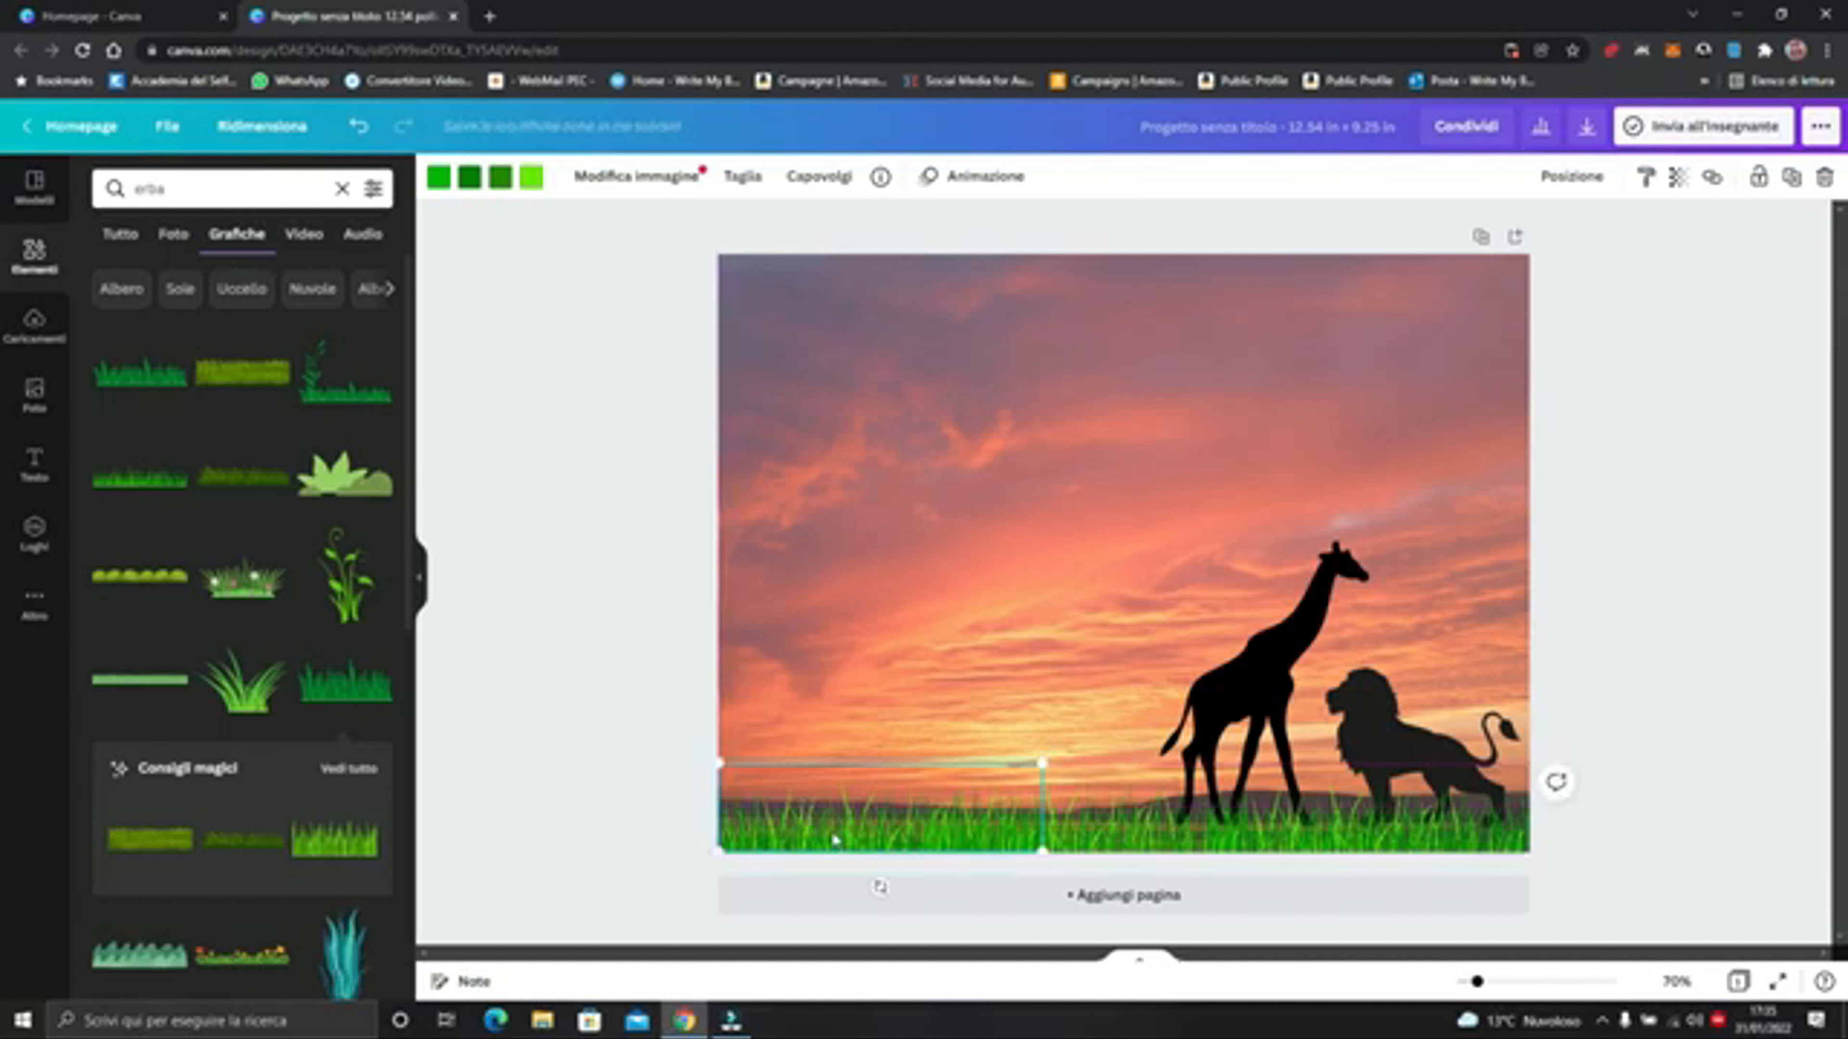
Recolour all four green shades of the leftmost grass strip to black
left_click(441, 186)
left_click(104, 710)
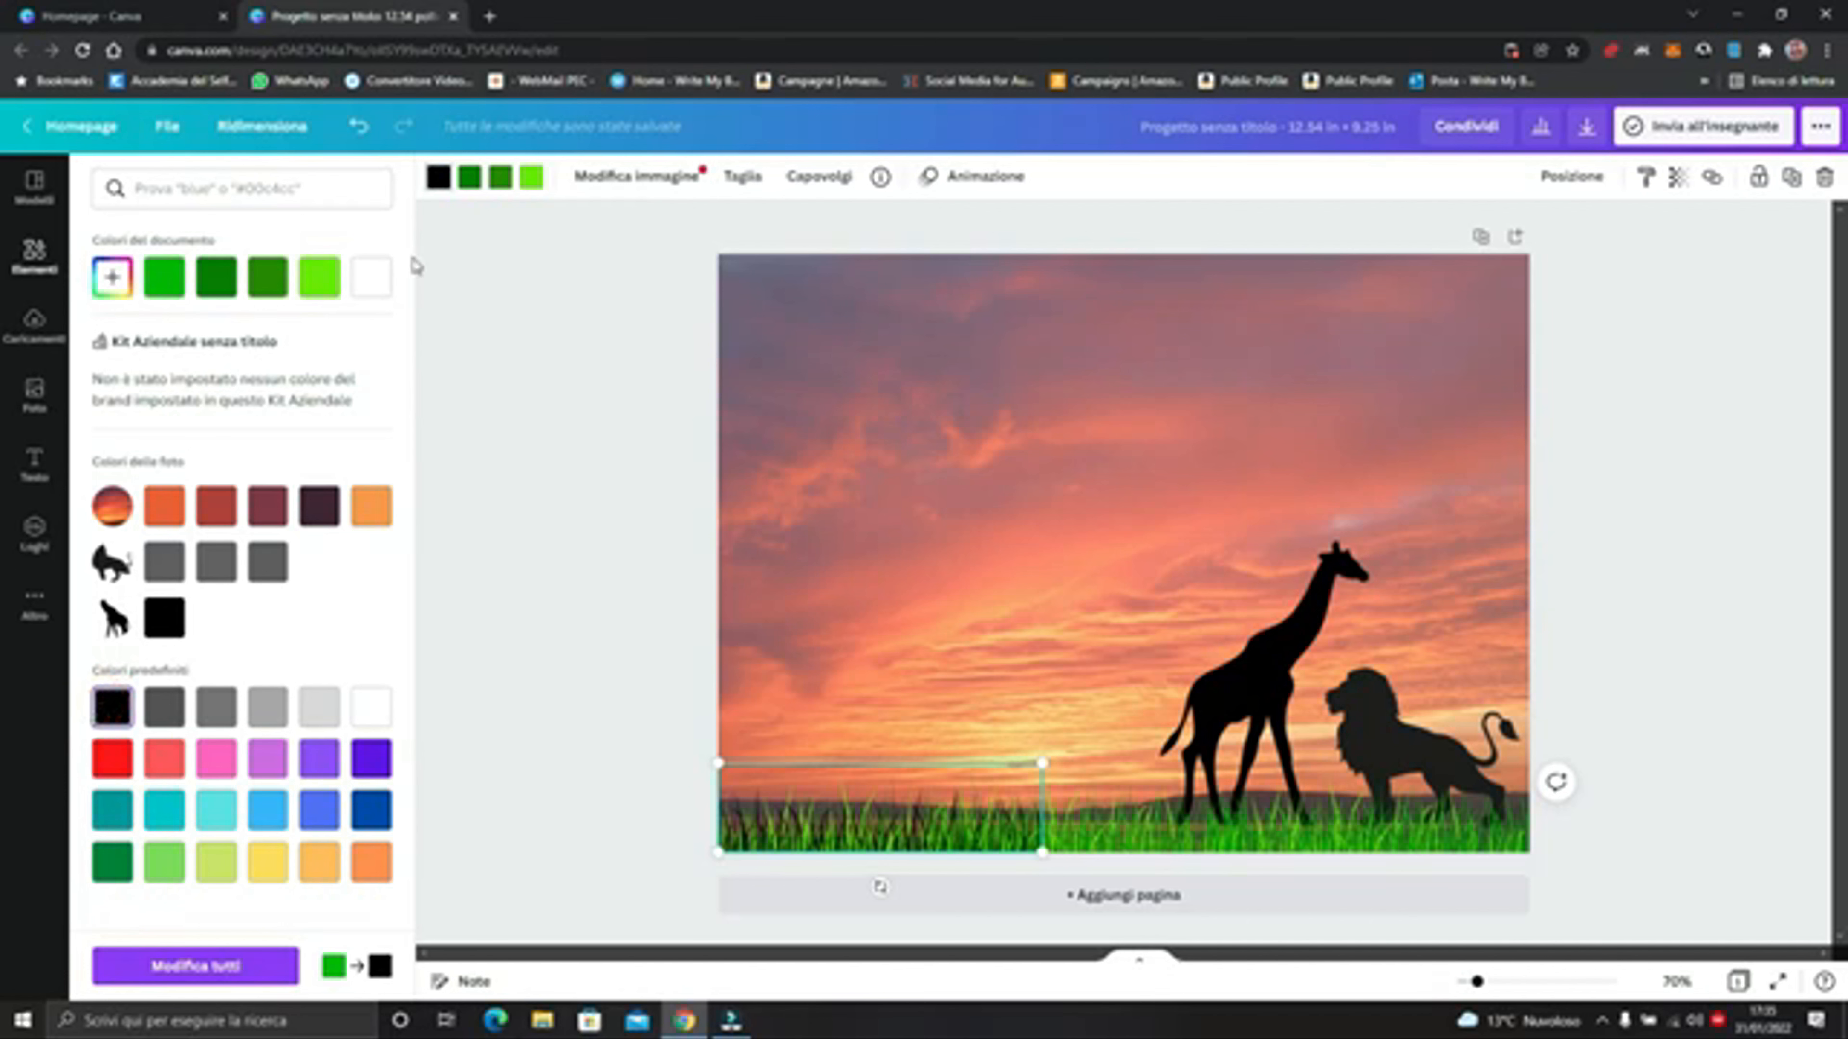
left_click(476, 187)
left_click(112, 706)
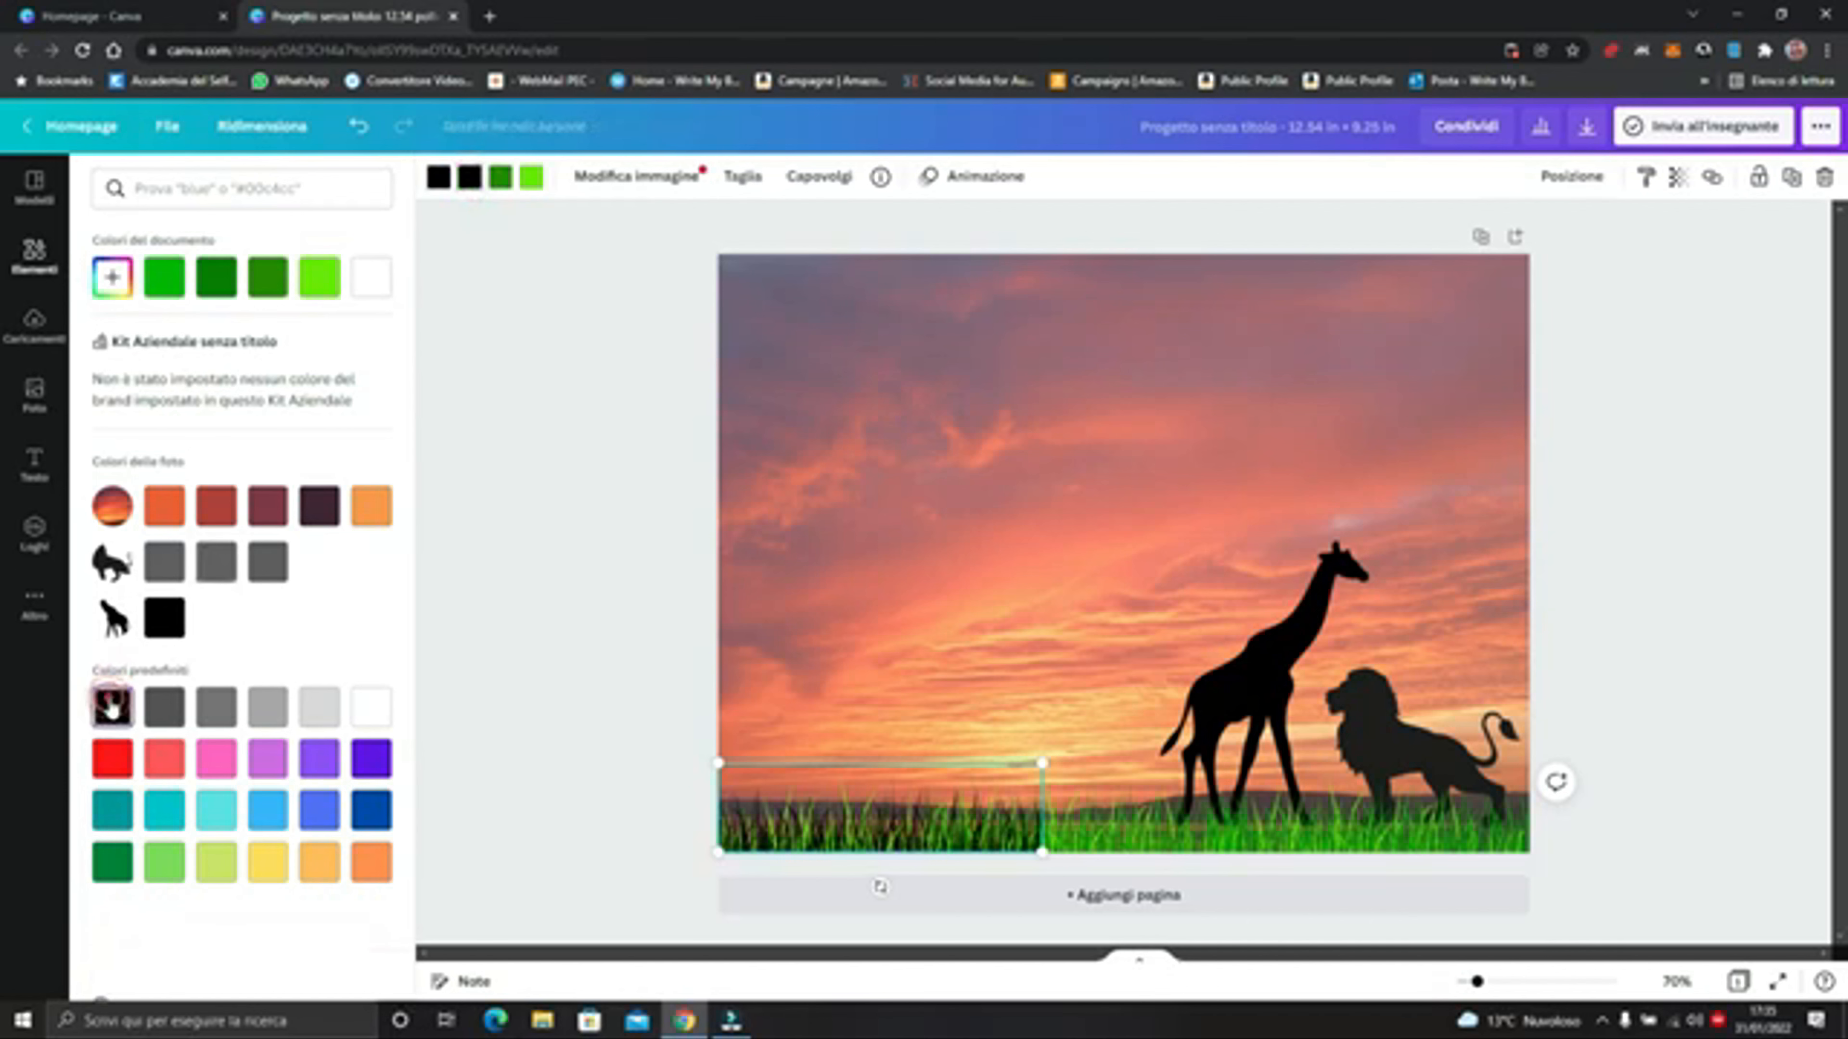
left_click(502, 179)
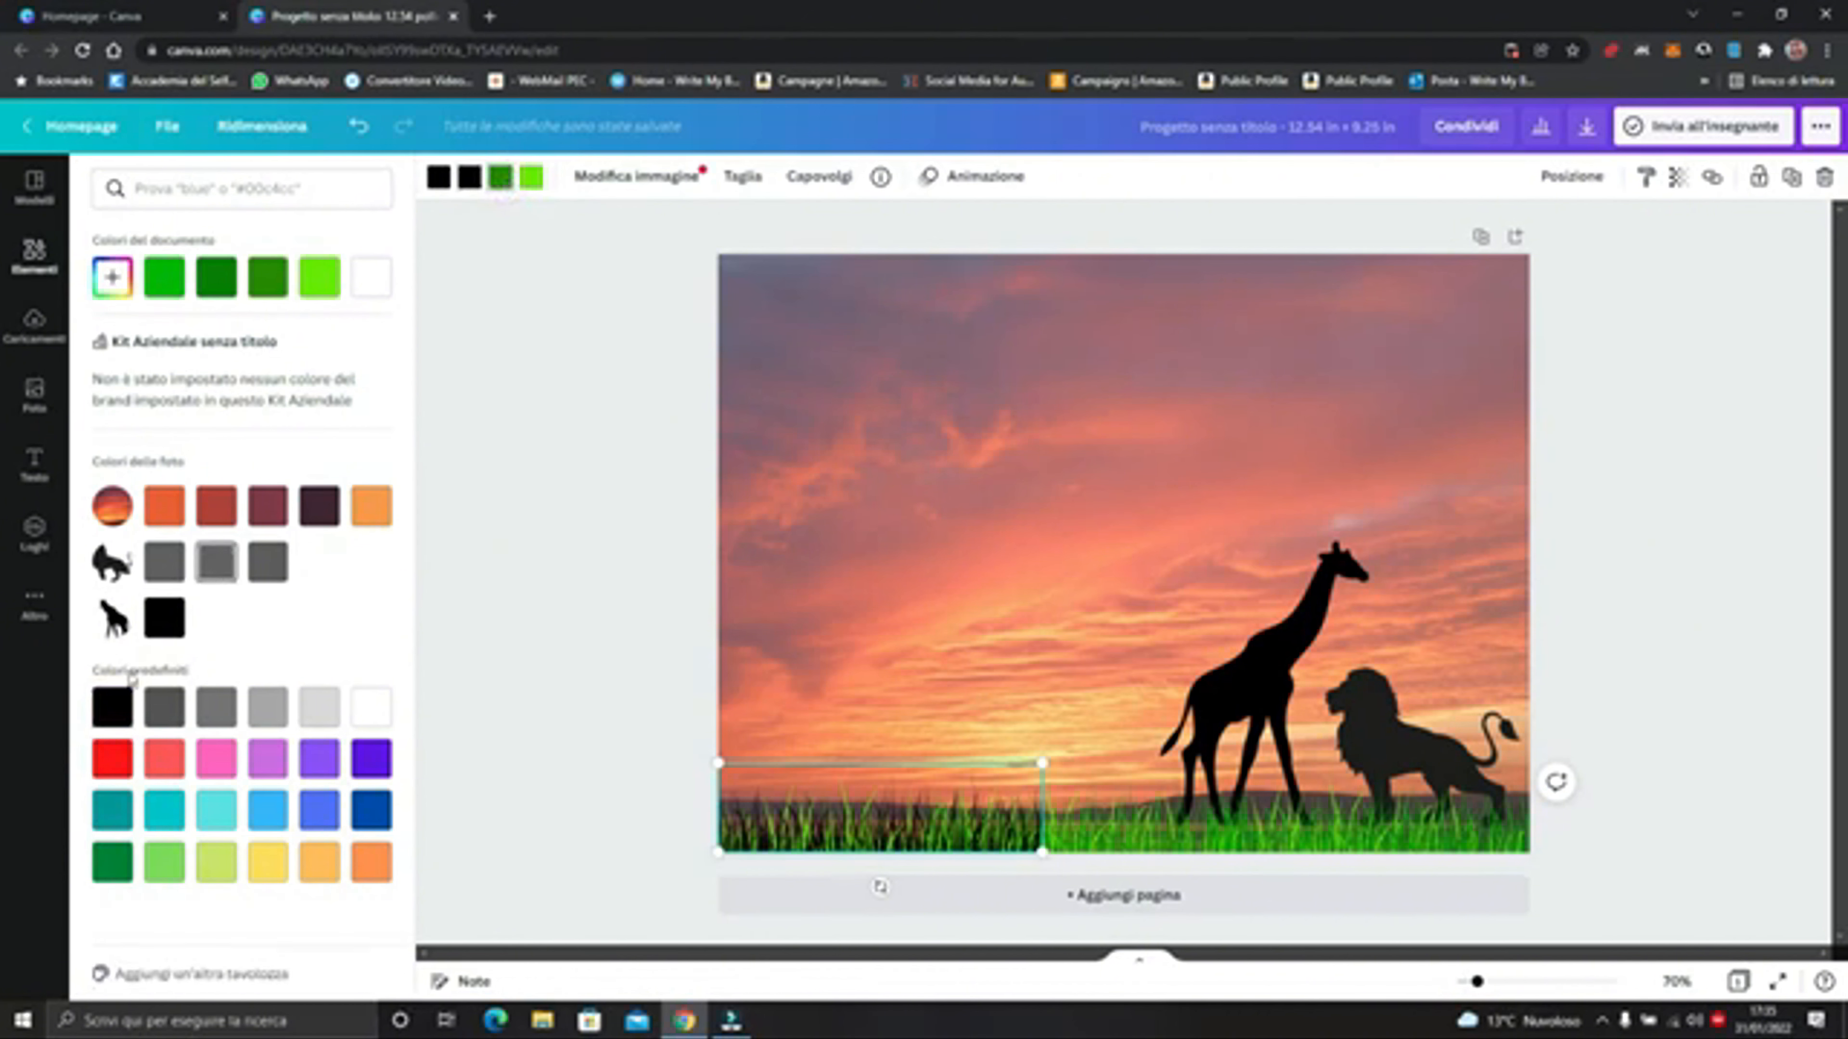
left_click(112, 708)
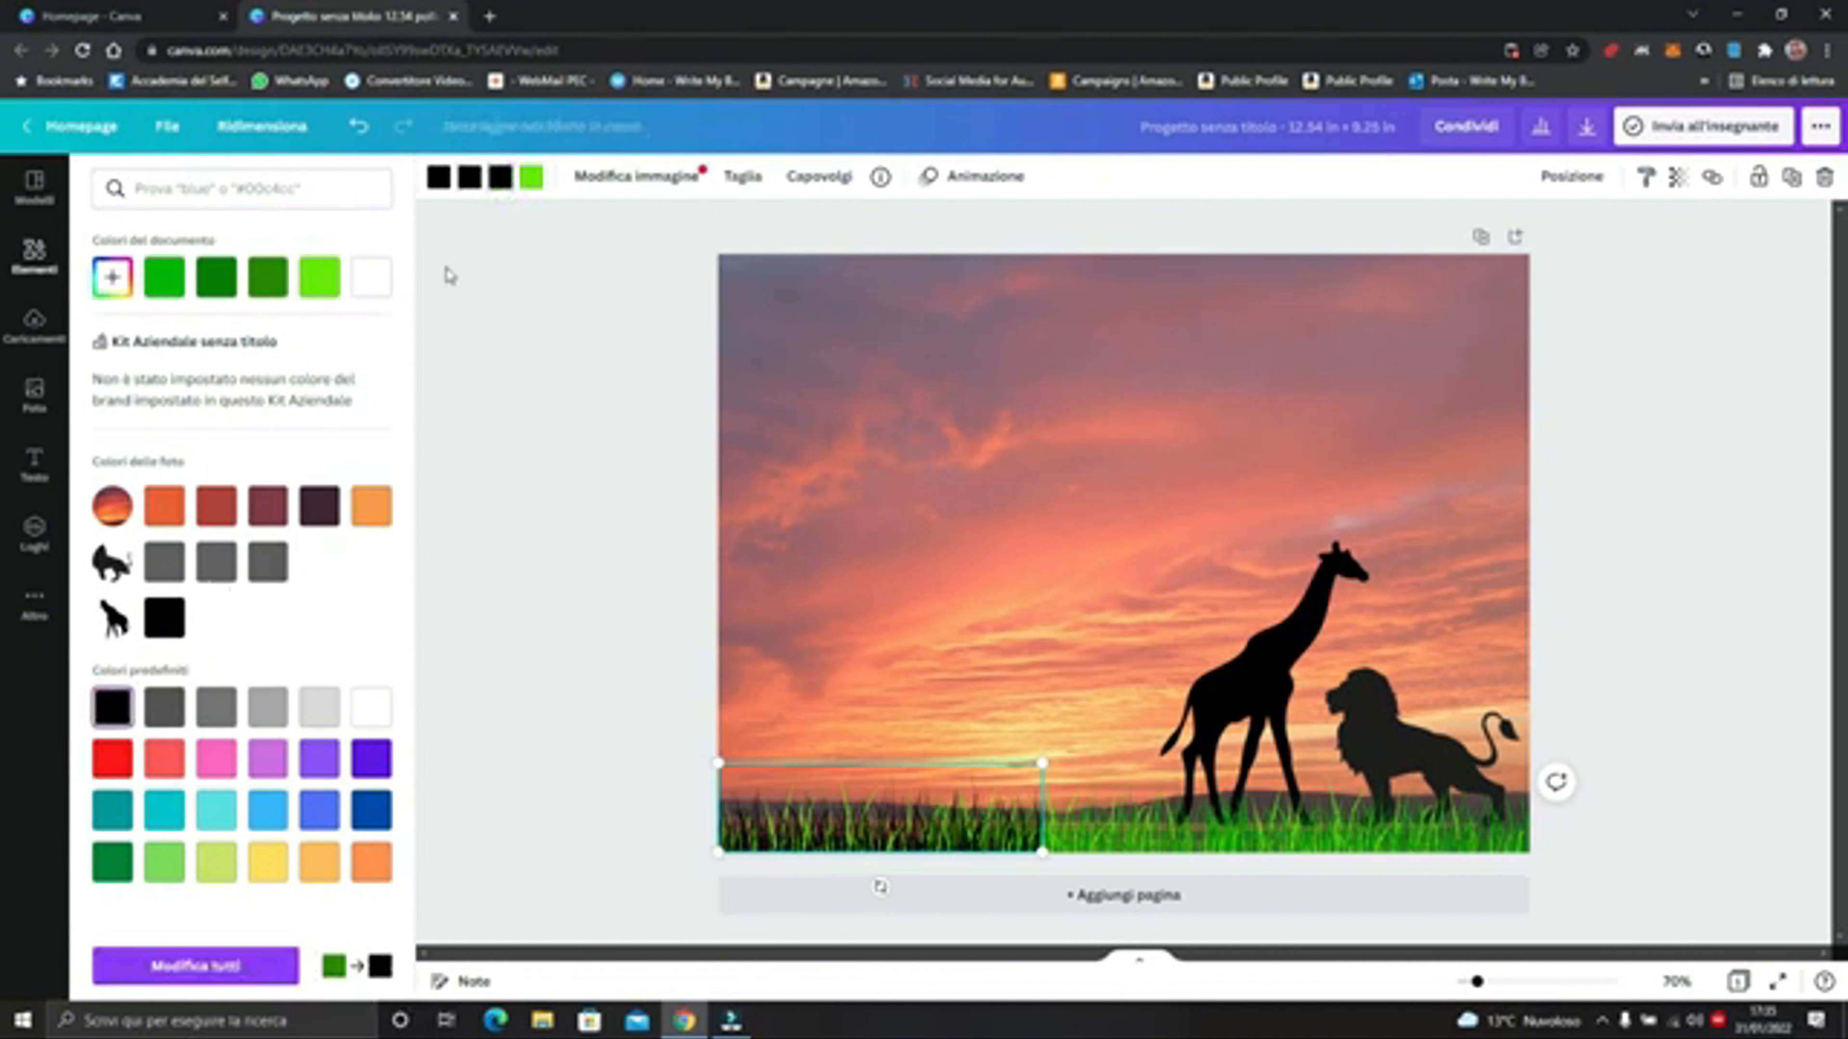
left_click(531, 177)
left_click(113, 706)
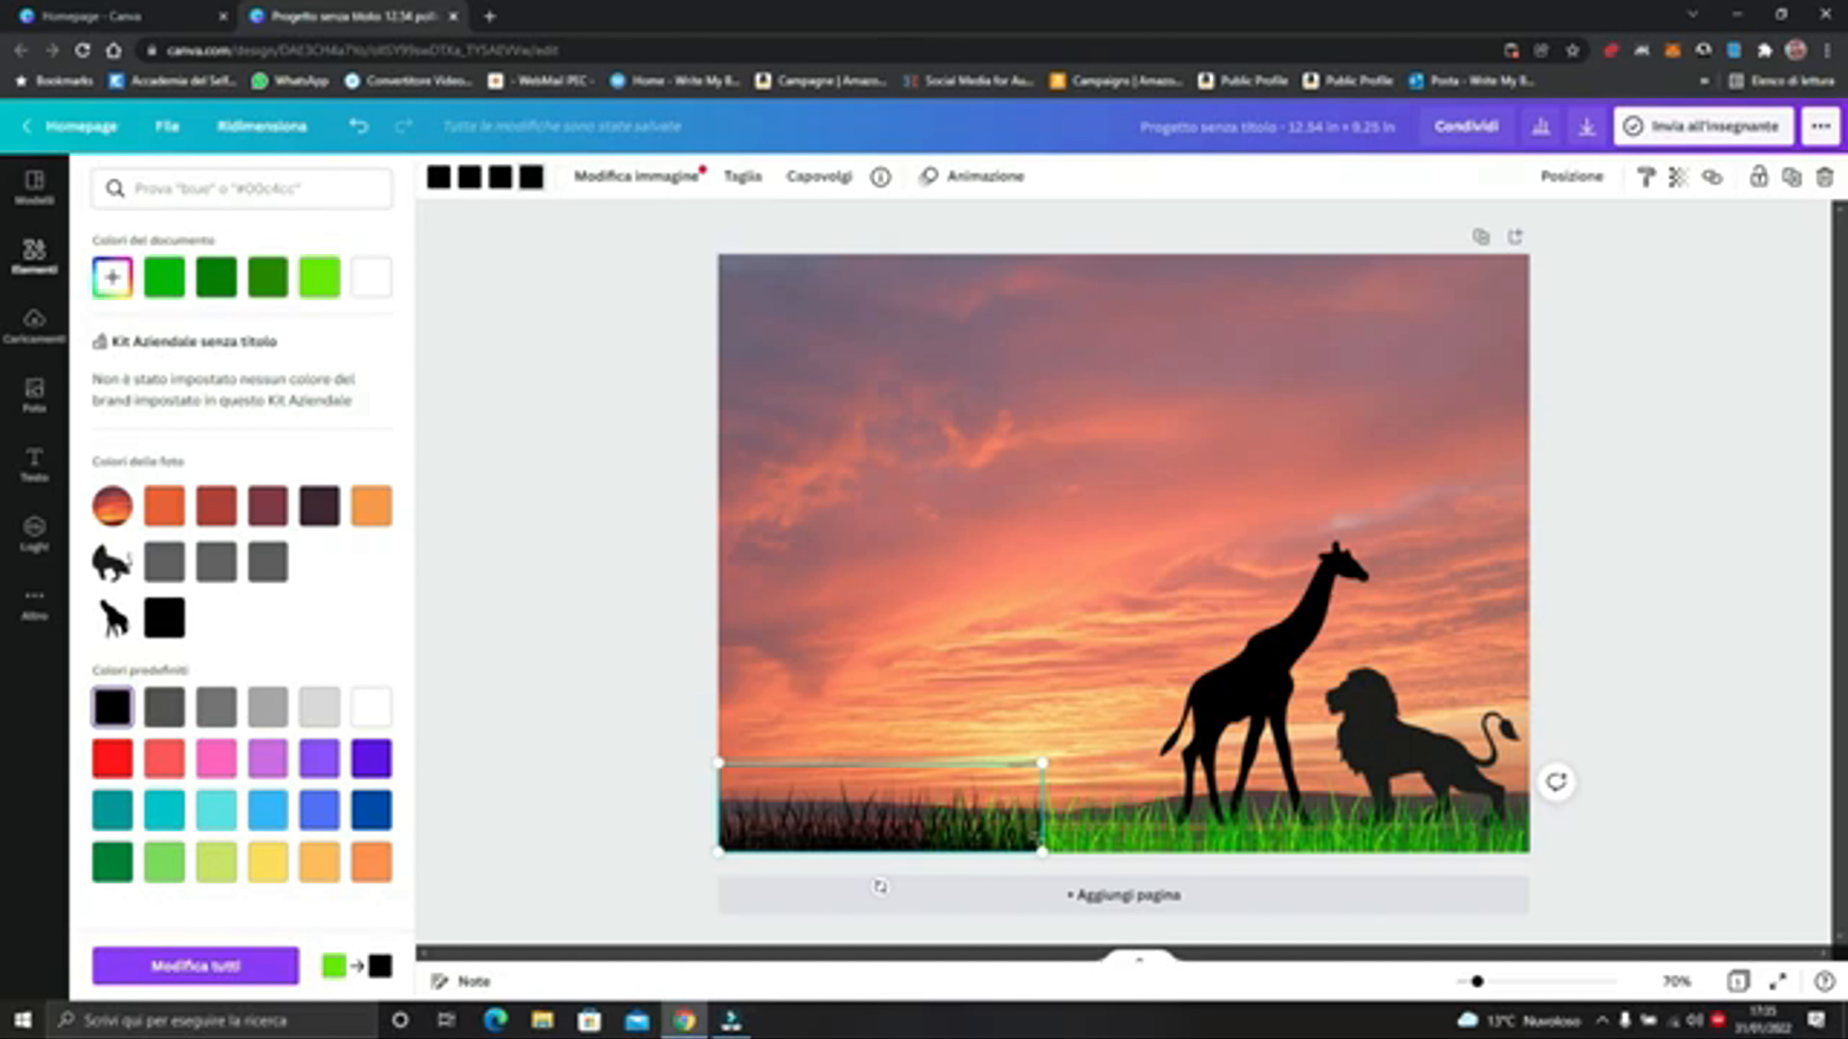
Recolour all four green shades of the middle grass strip to black
left_click_drag(880, 886, 1083, 887)
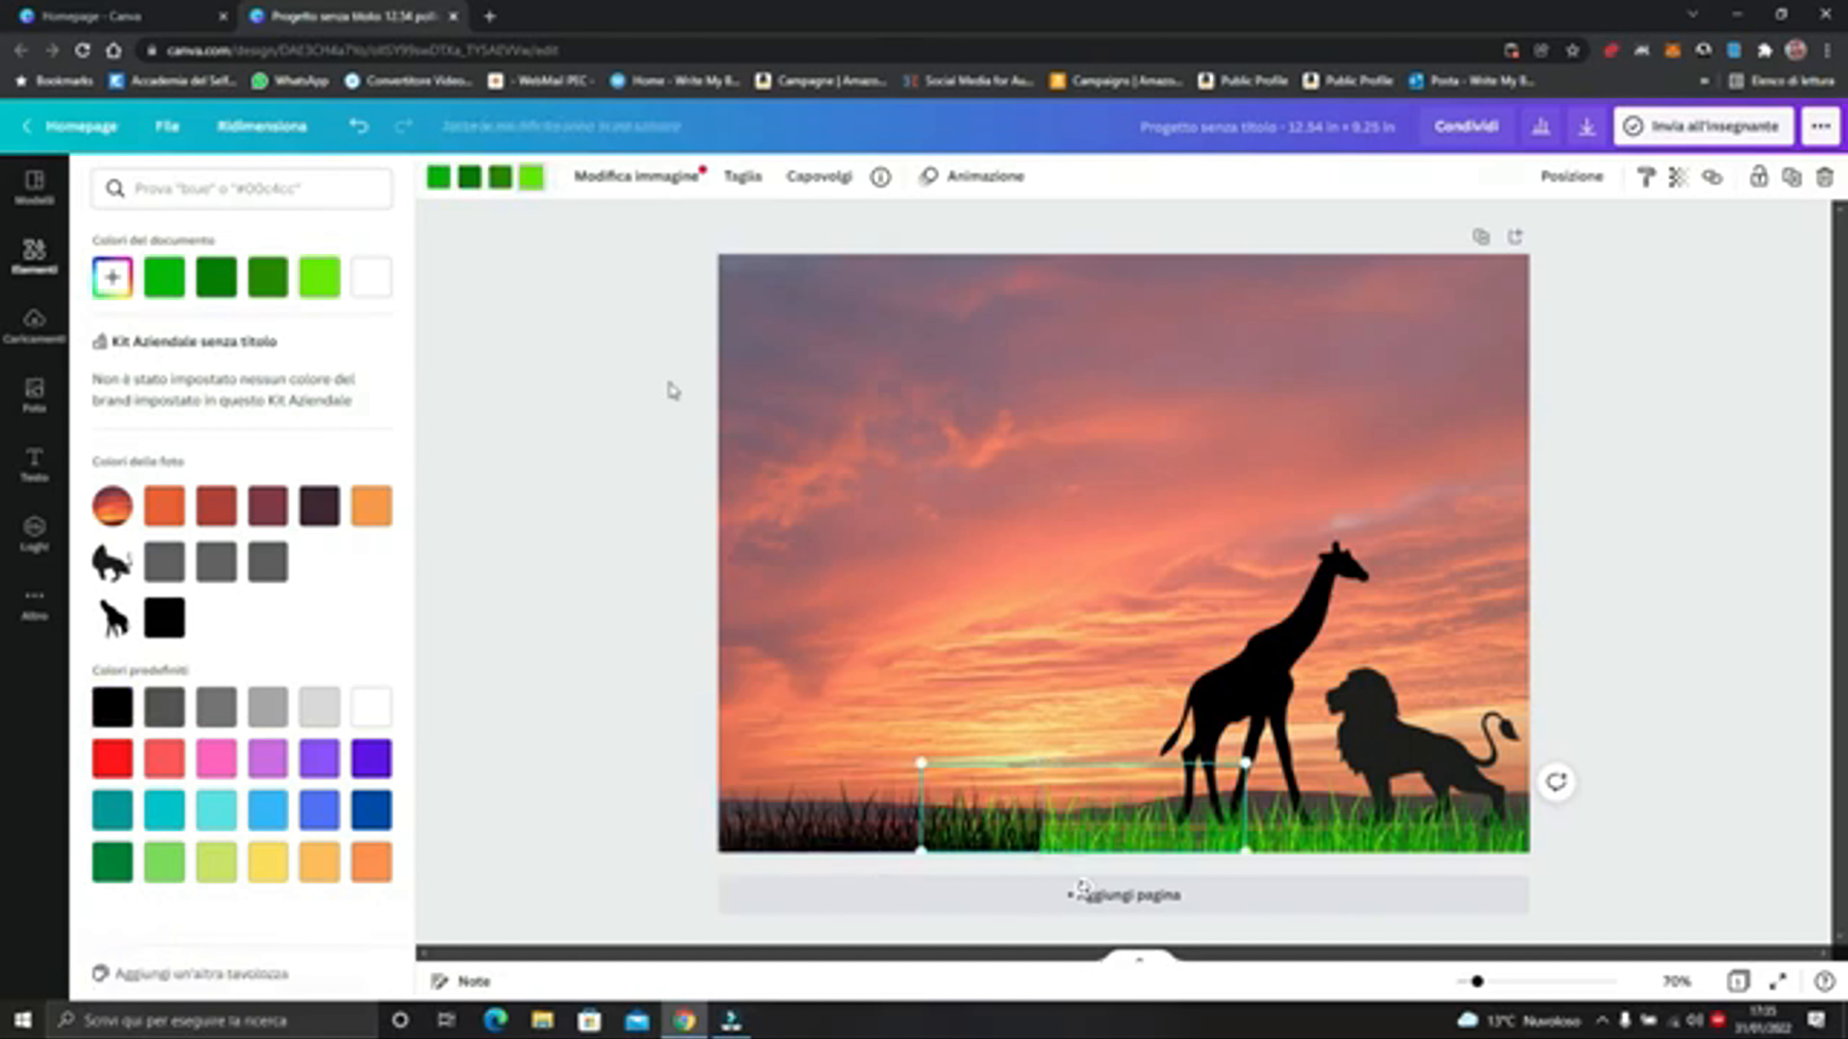
left_click(539, 181)
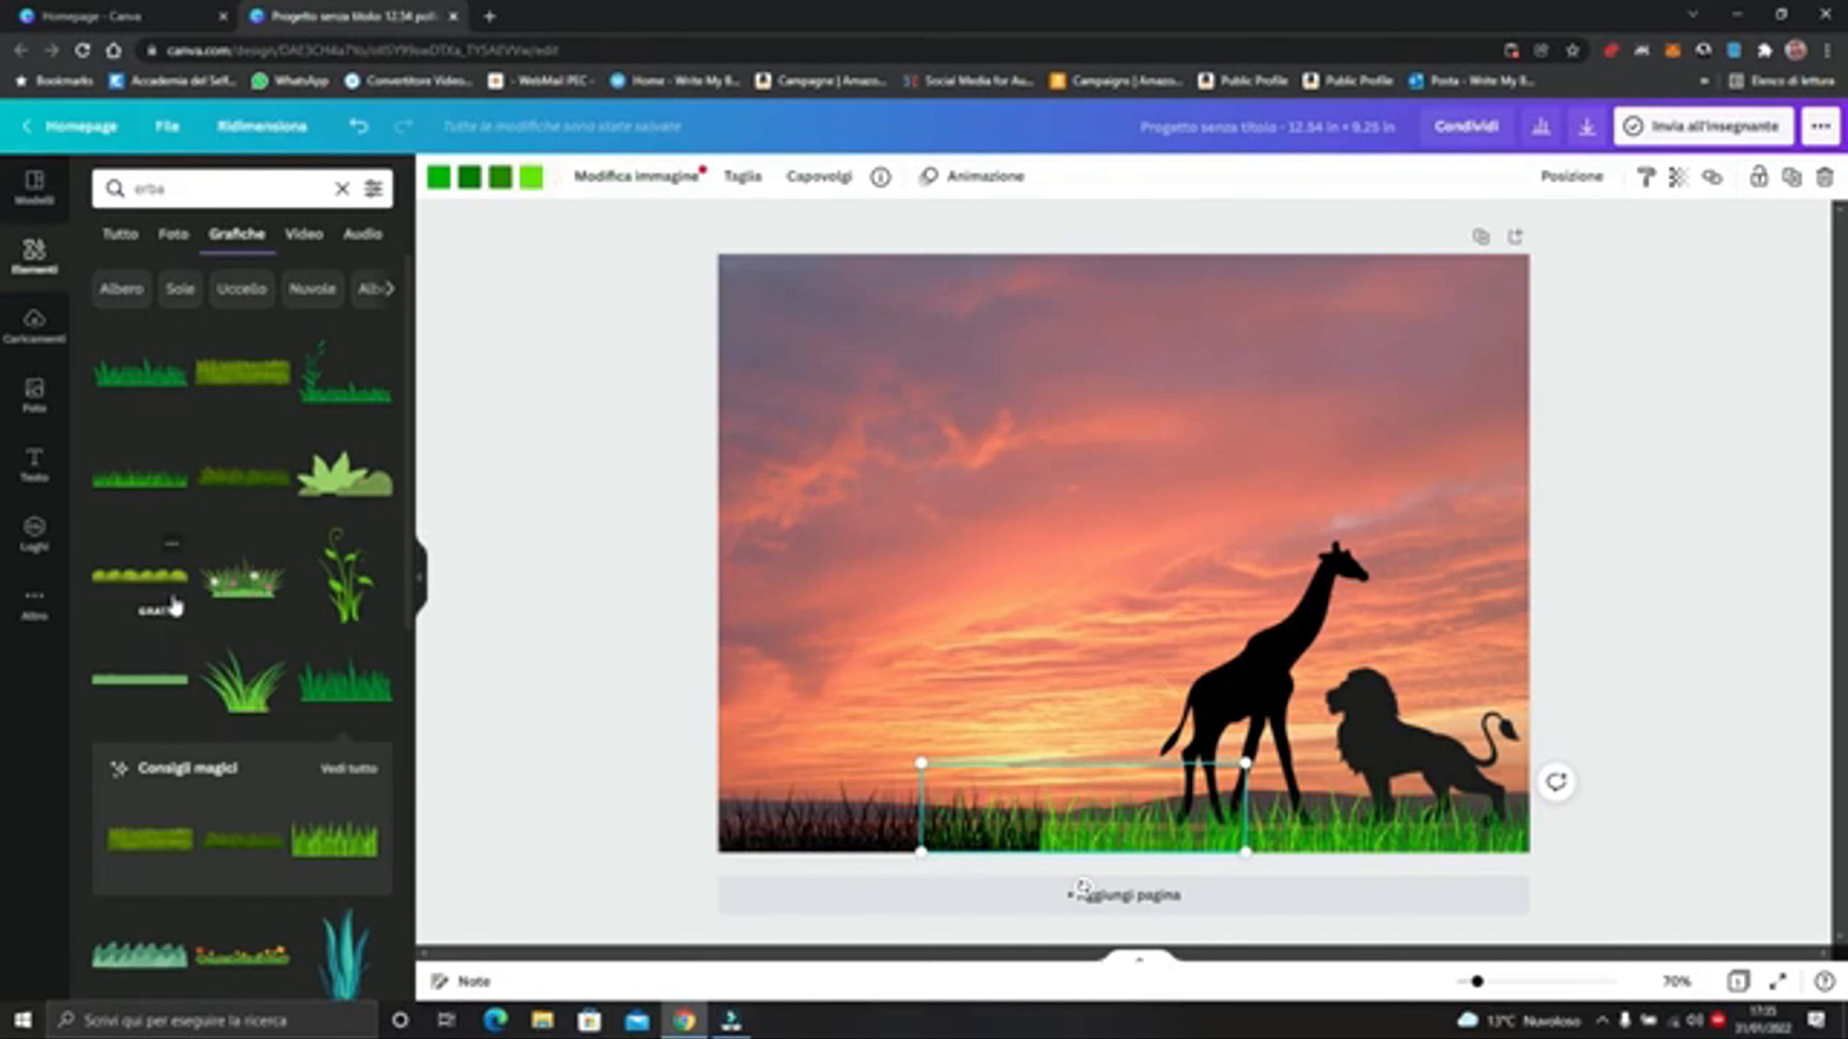
left_click(531, 178)
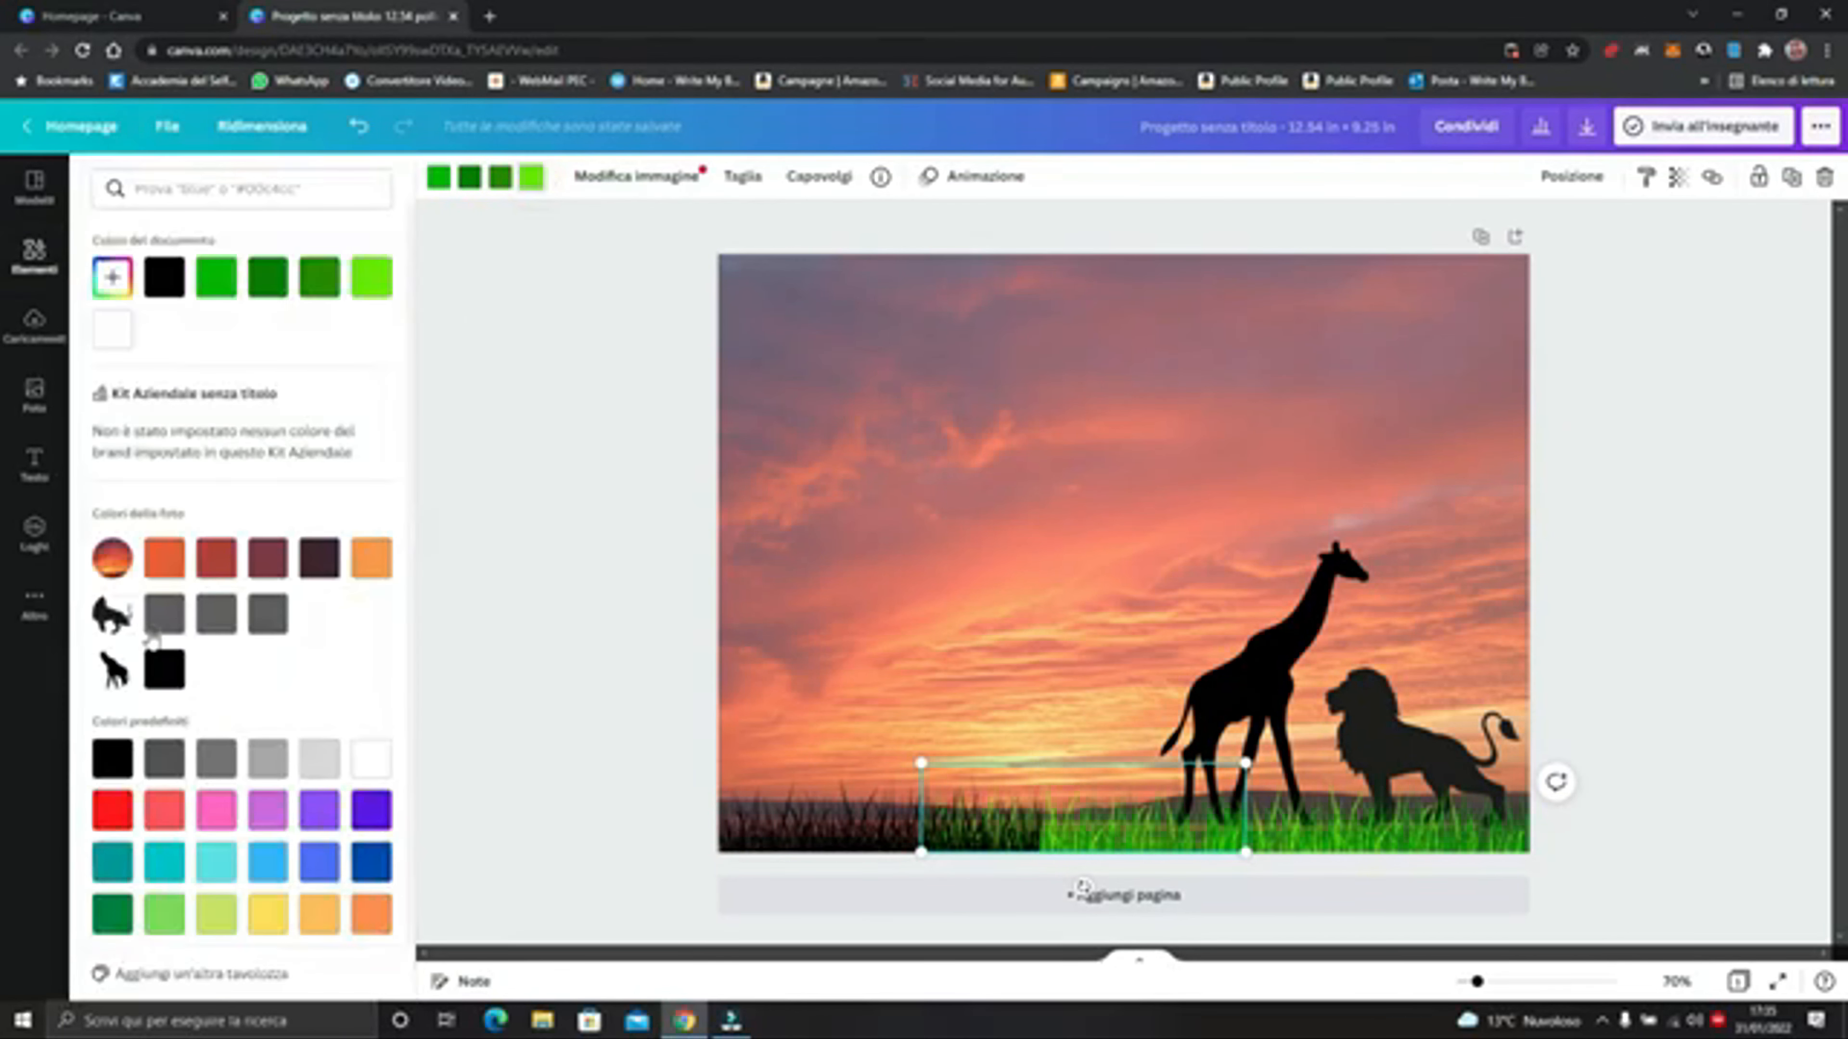
left_click(109, 760)
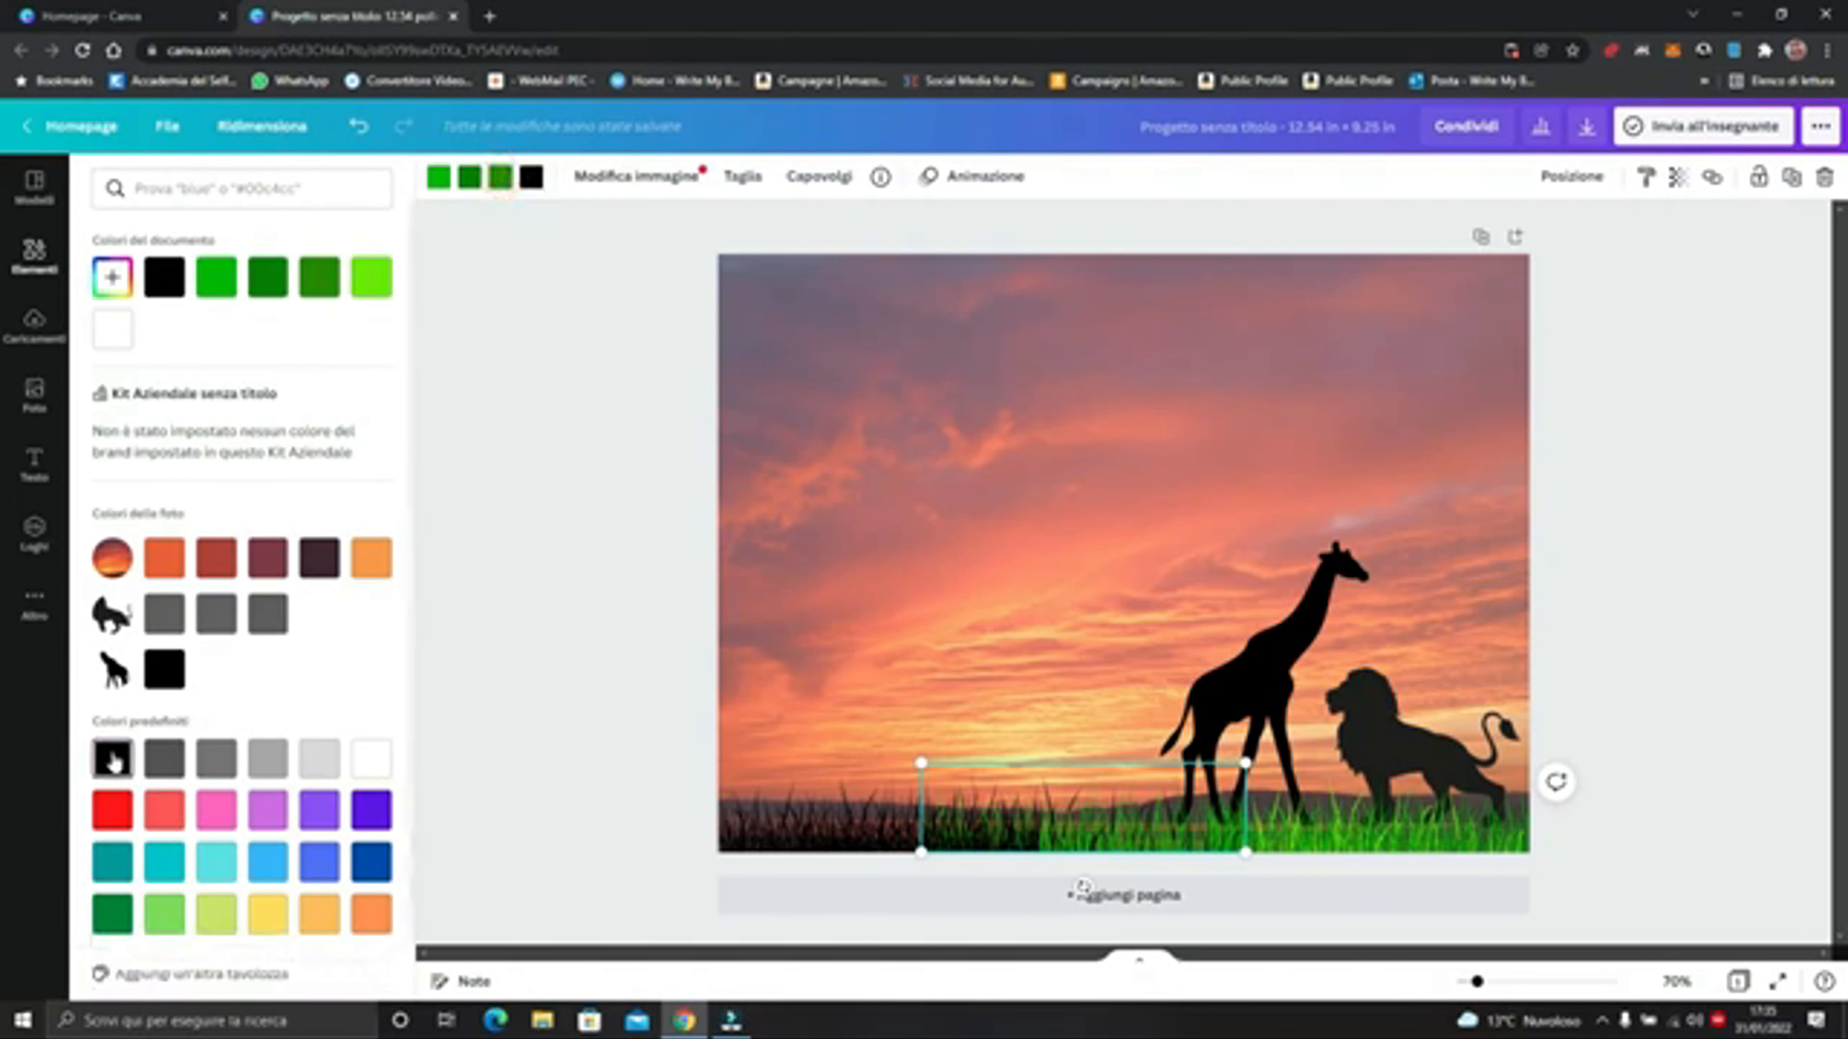
left_click(113, 761)
left_click(470, 178)
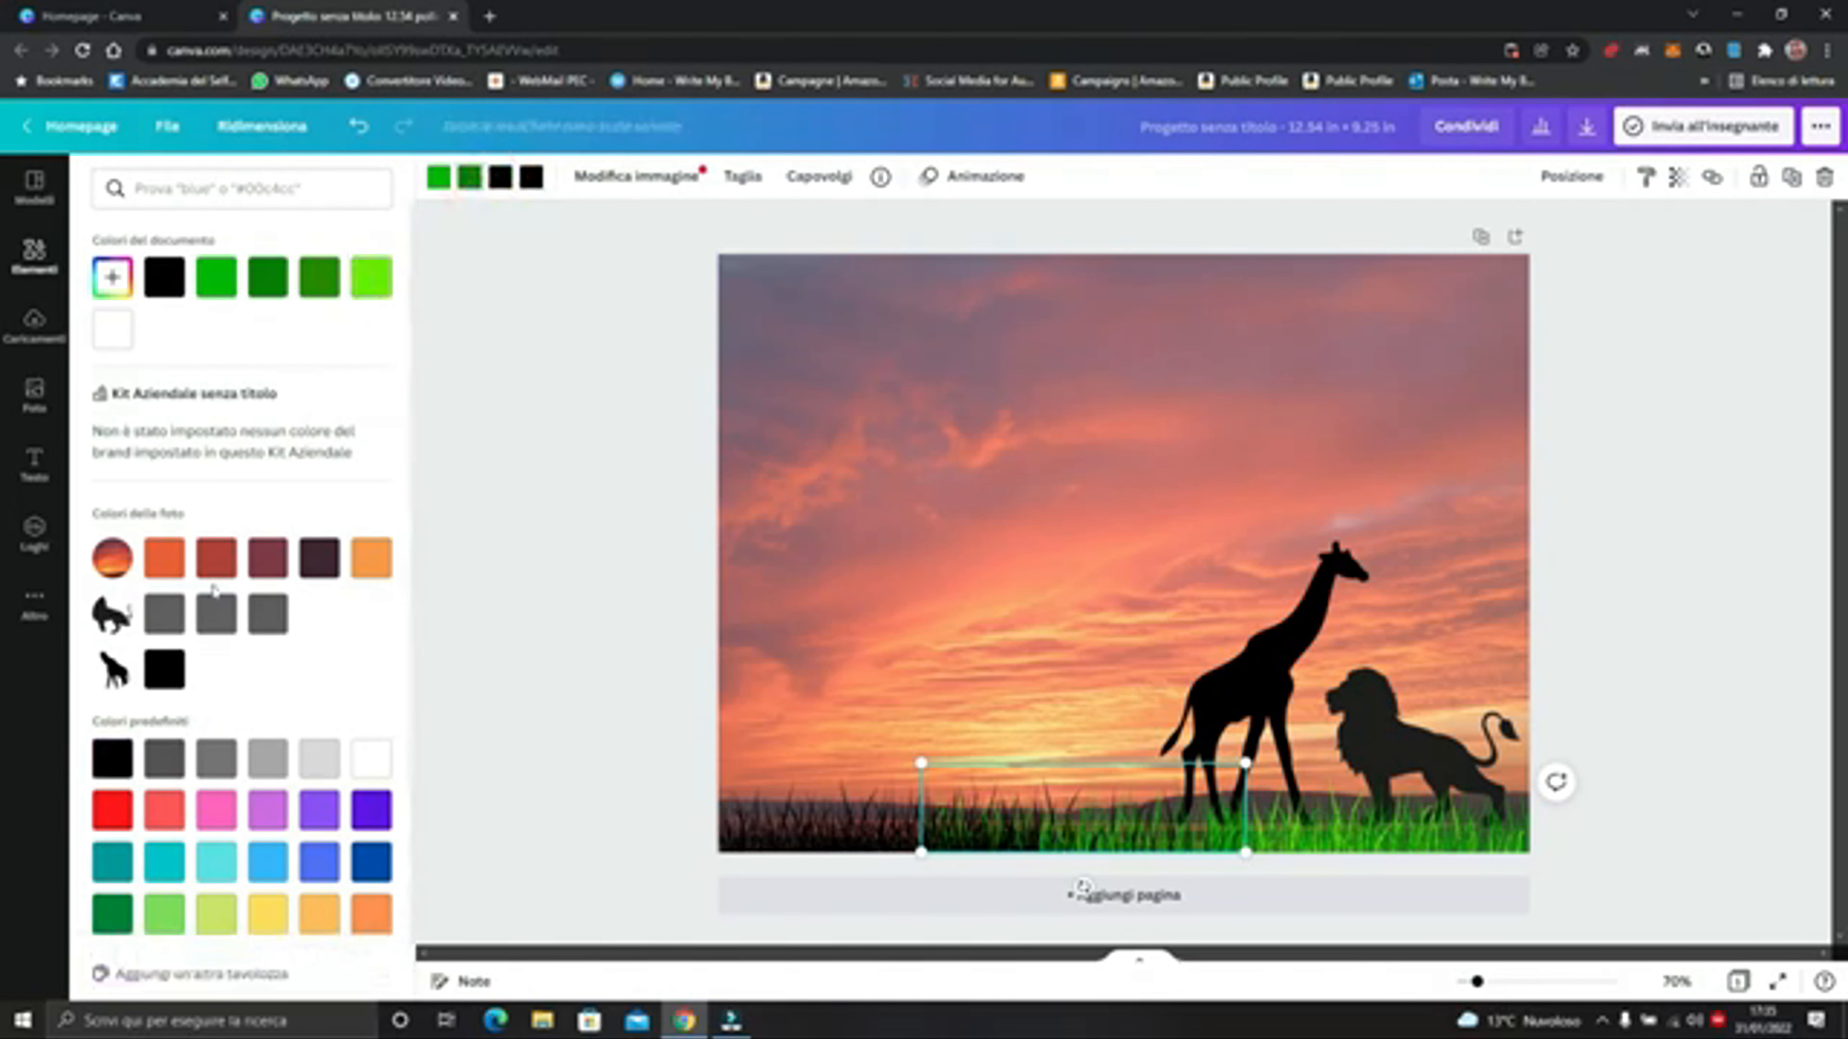
left_click(111, 769)
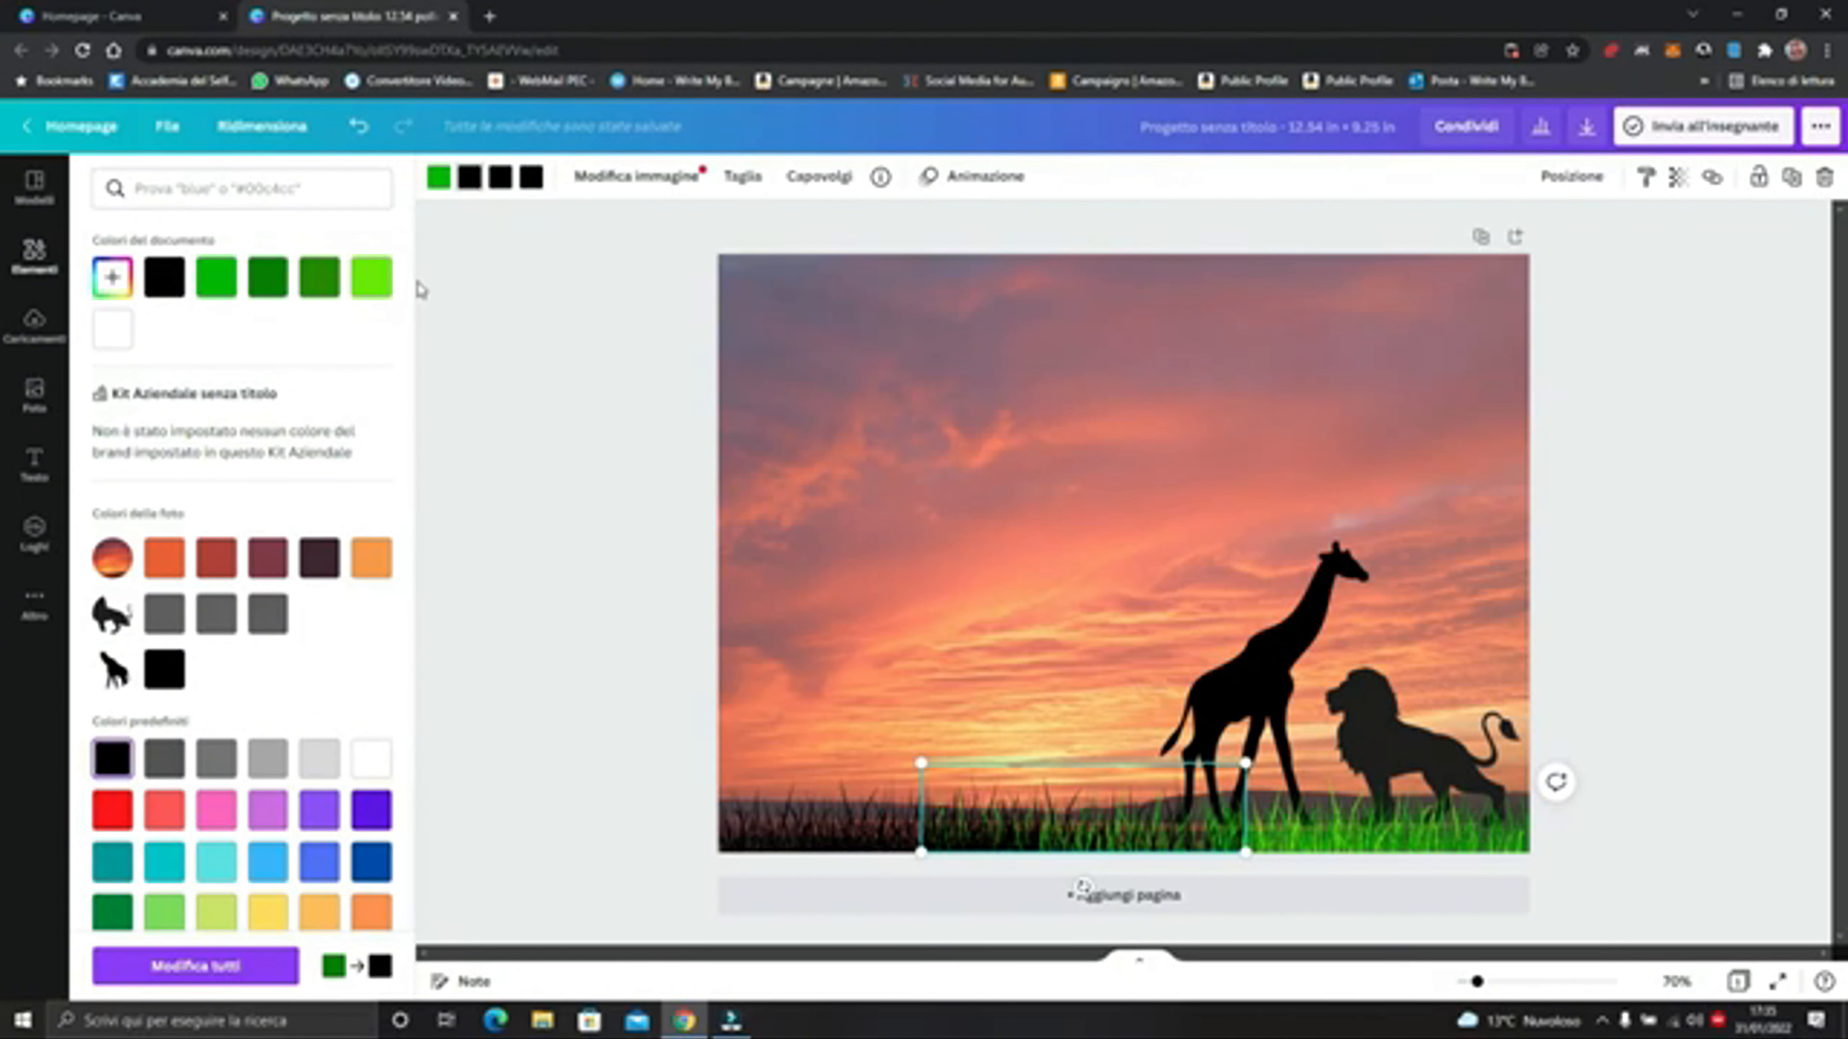
left_click(439, 179)
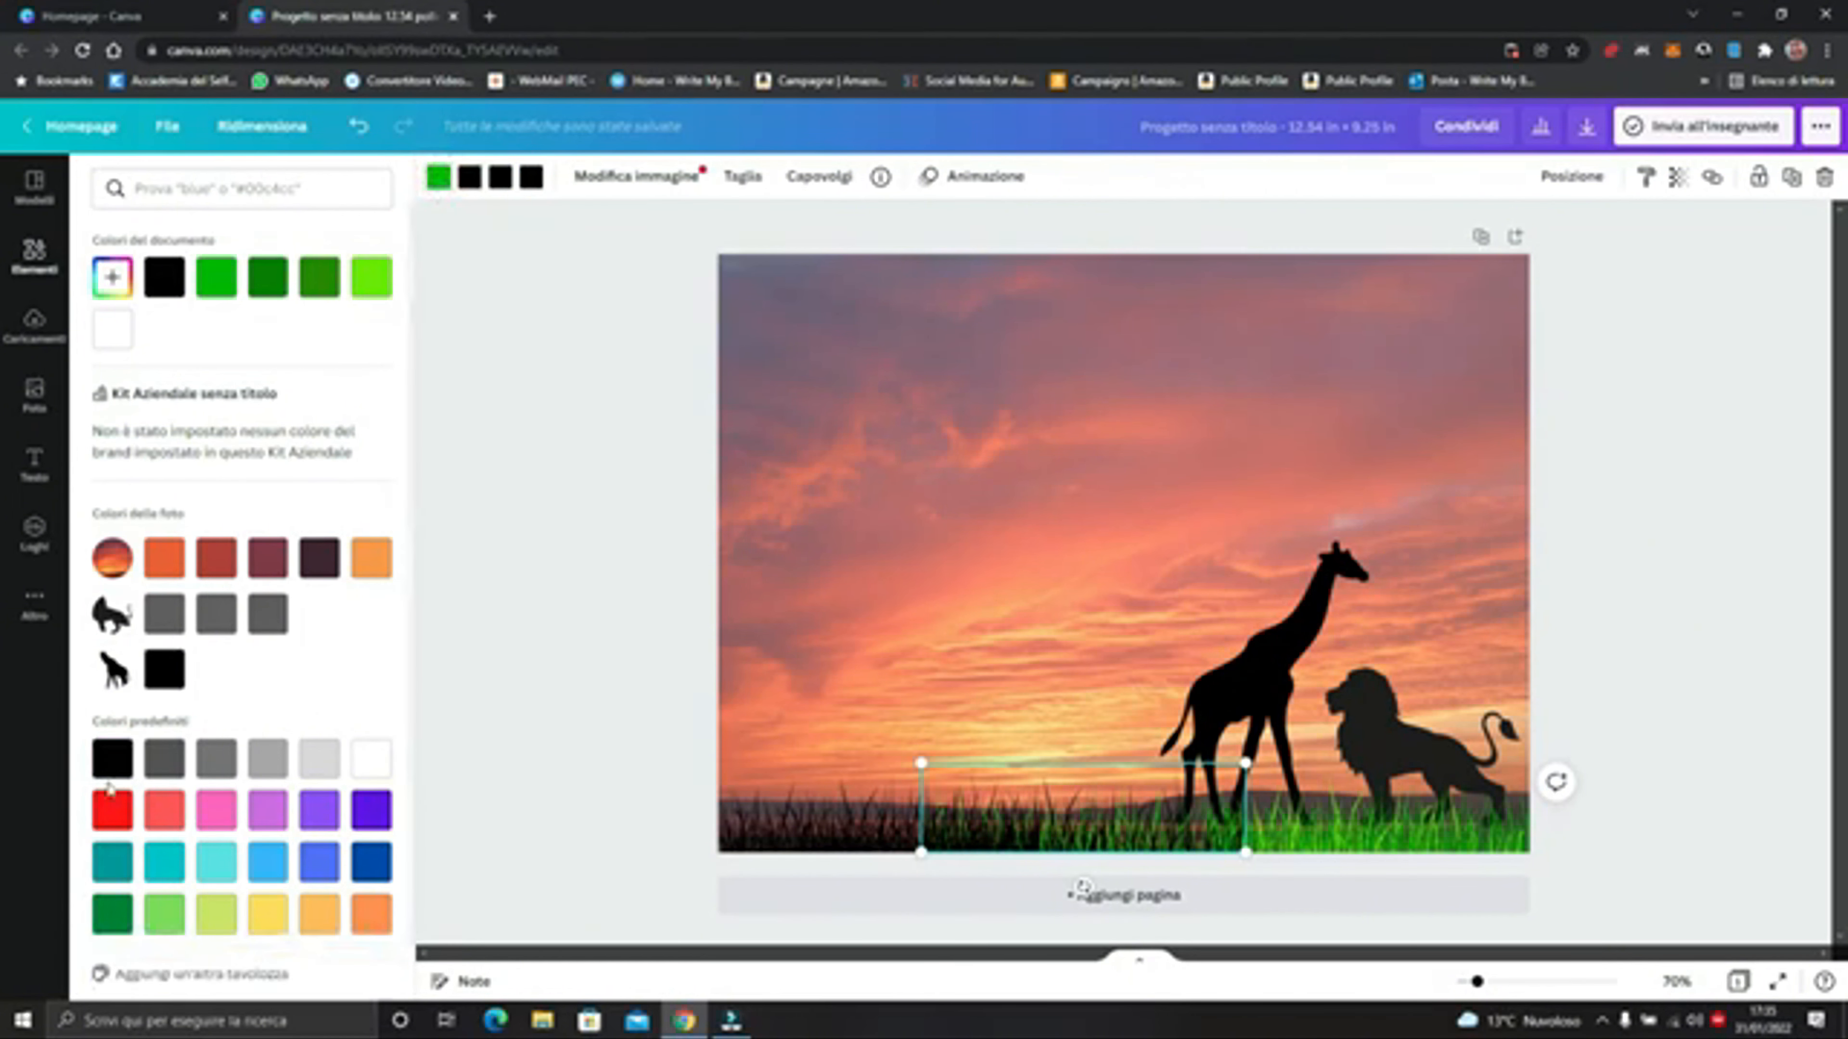
left_click(113, 761)
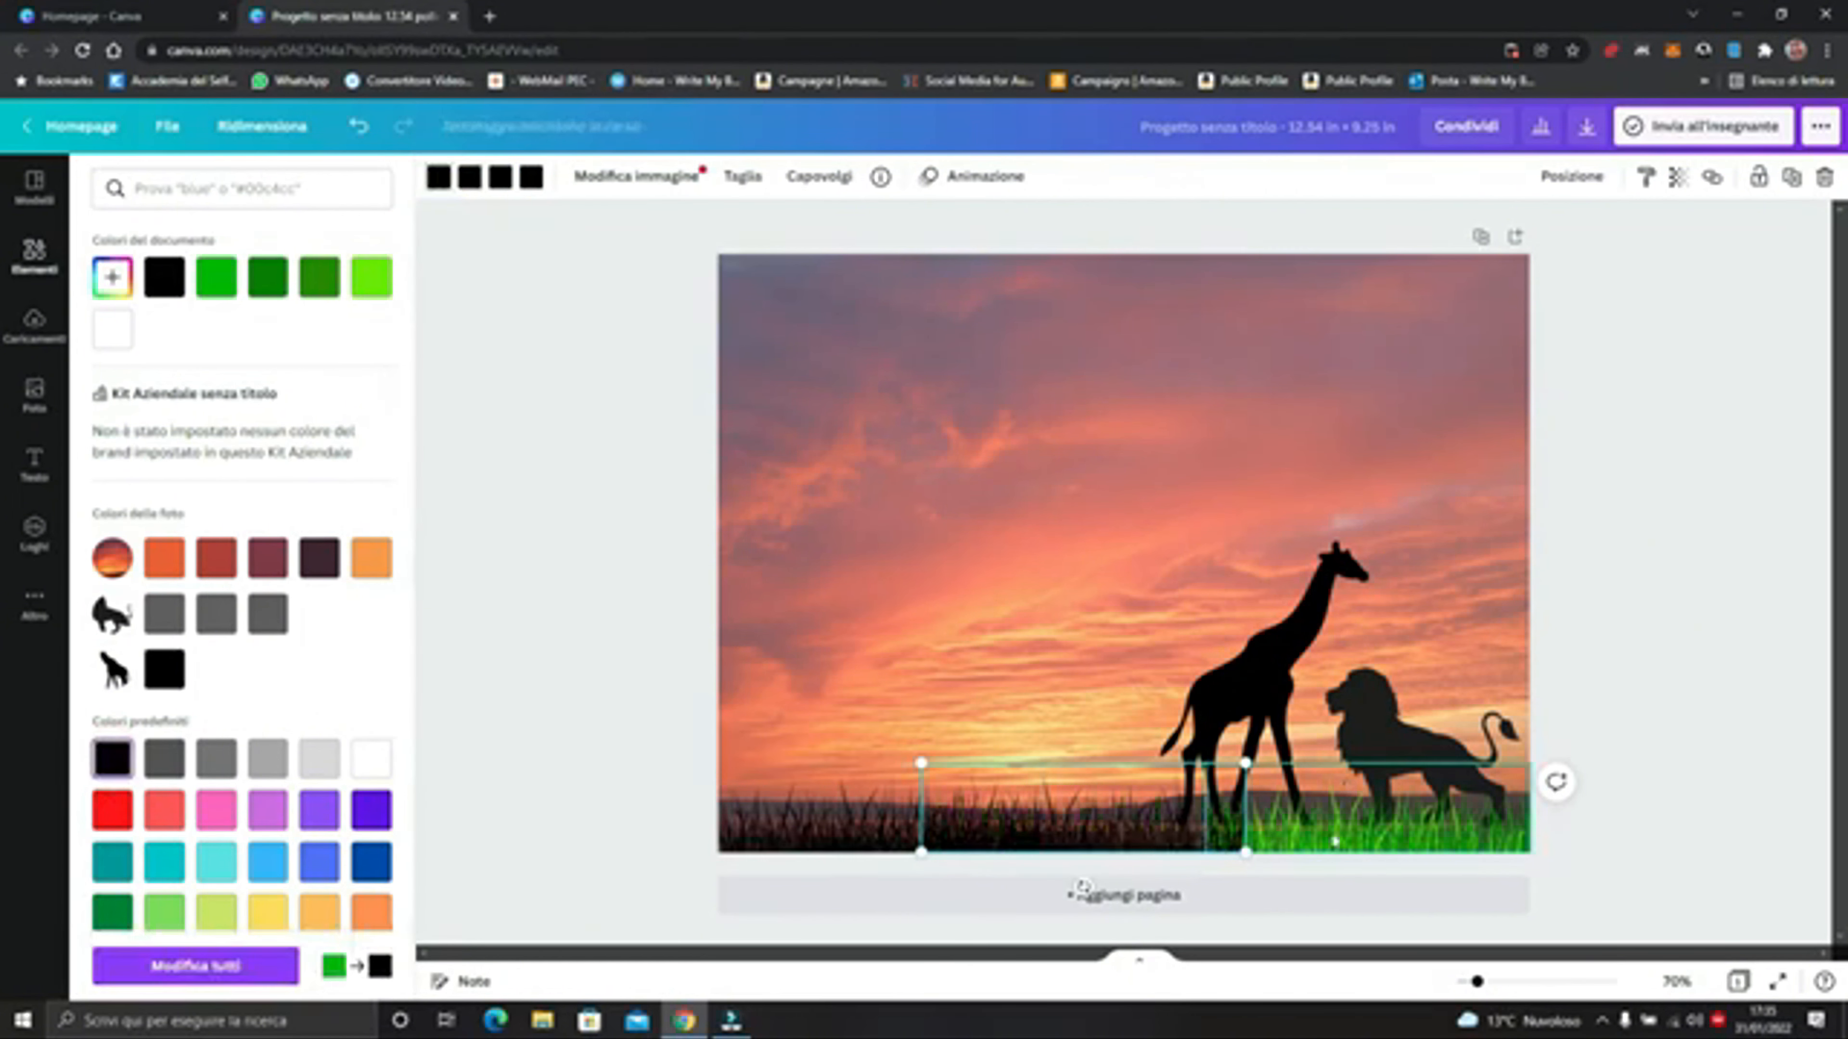
Recolour all four green shades of the rightmost grass strip, under the lion, to black
left_click(1335, 840)
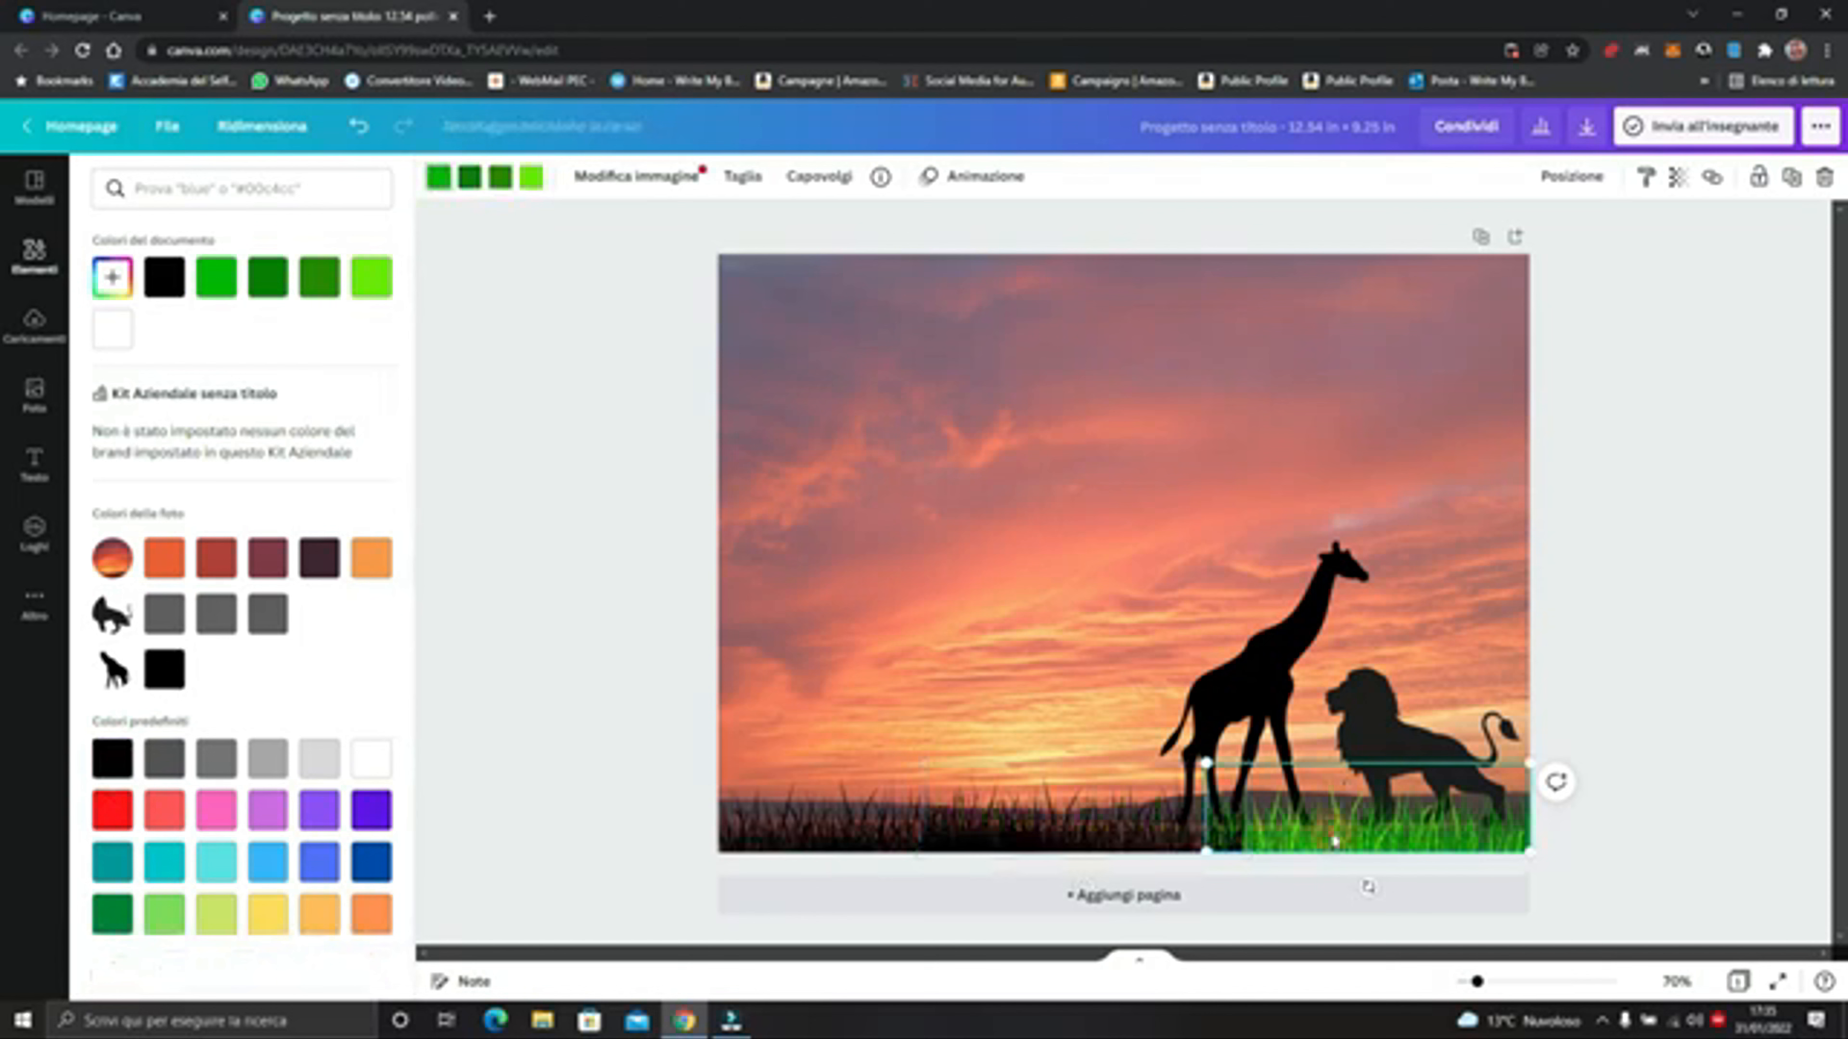
left_click(532, 179)
left_click(112, 760)
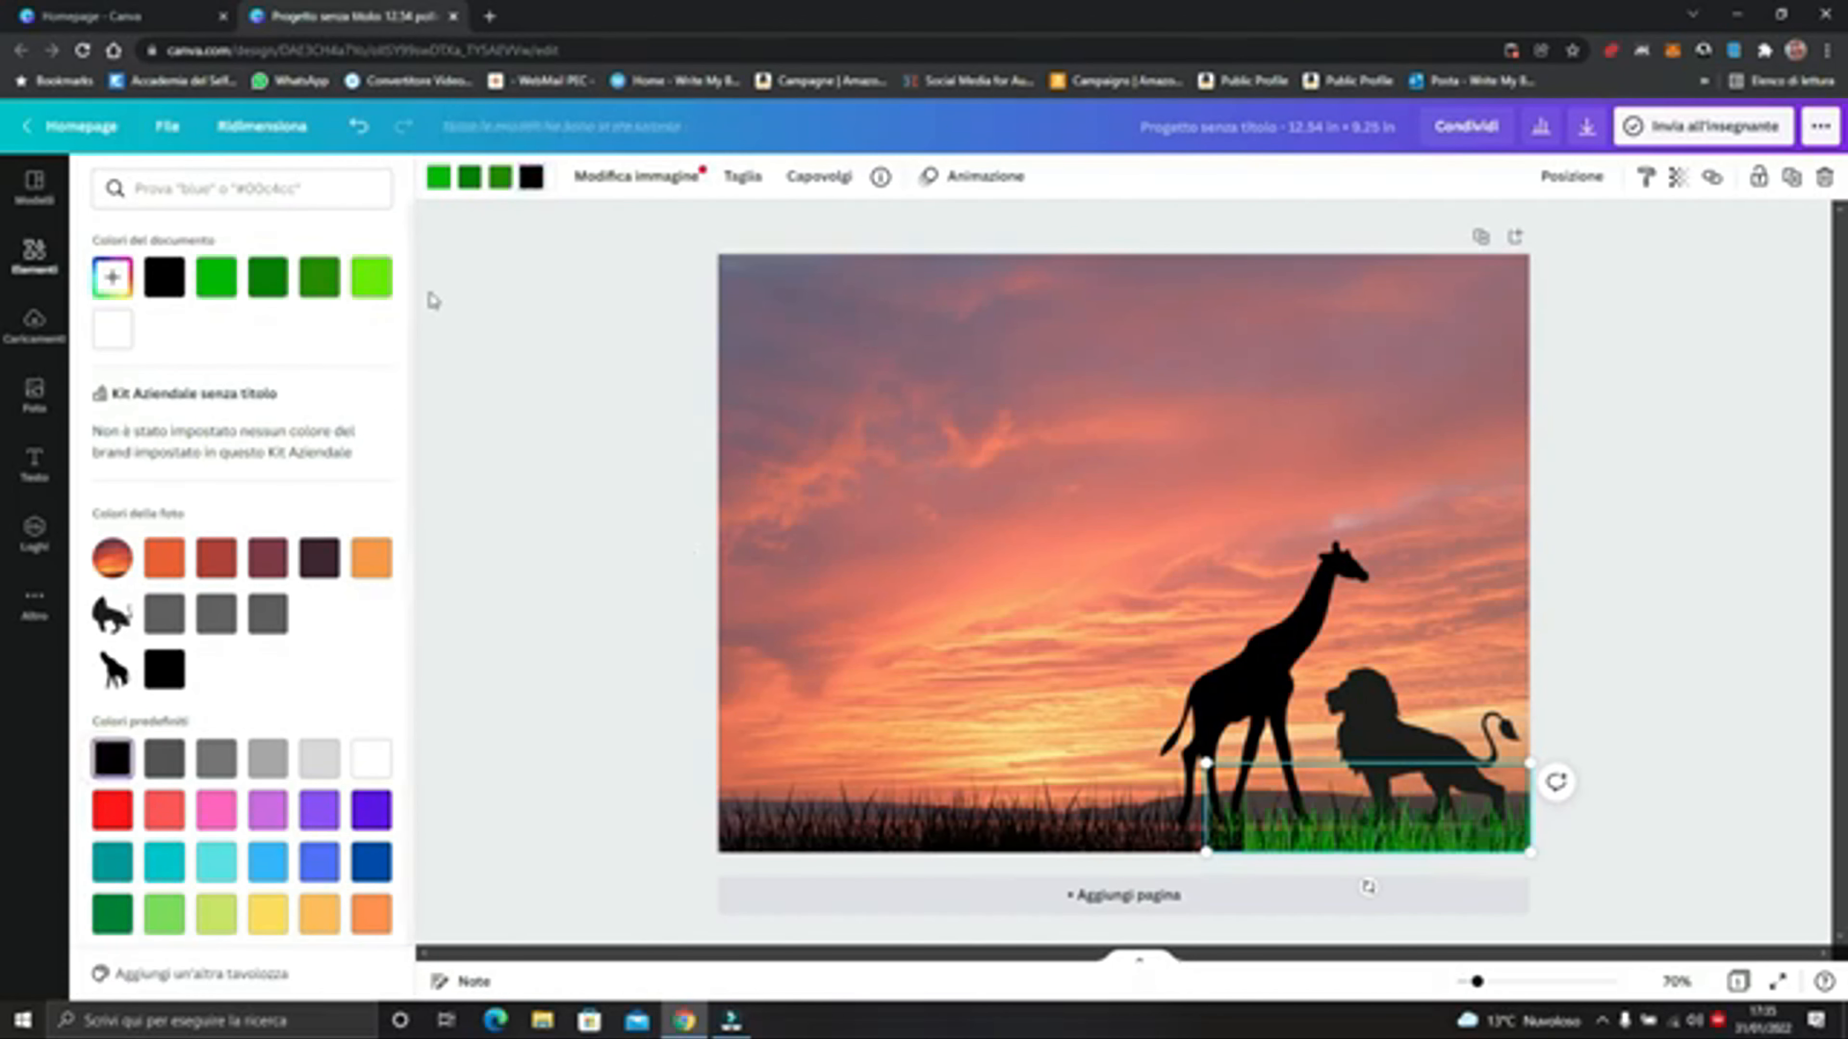
left_click(500, 176)
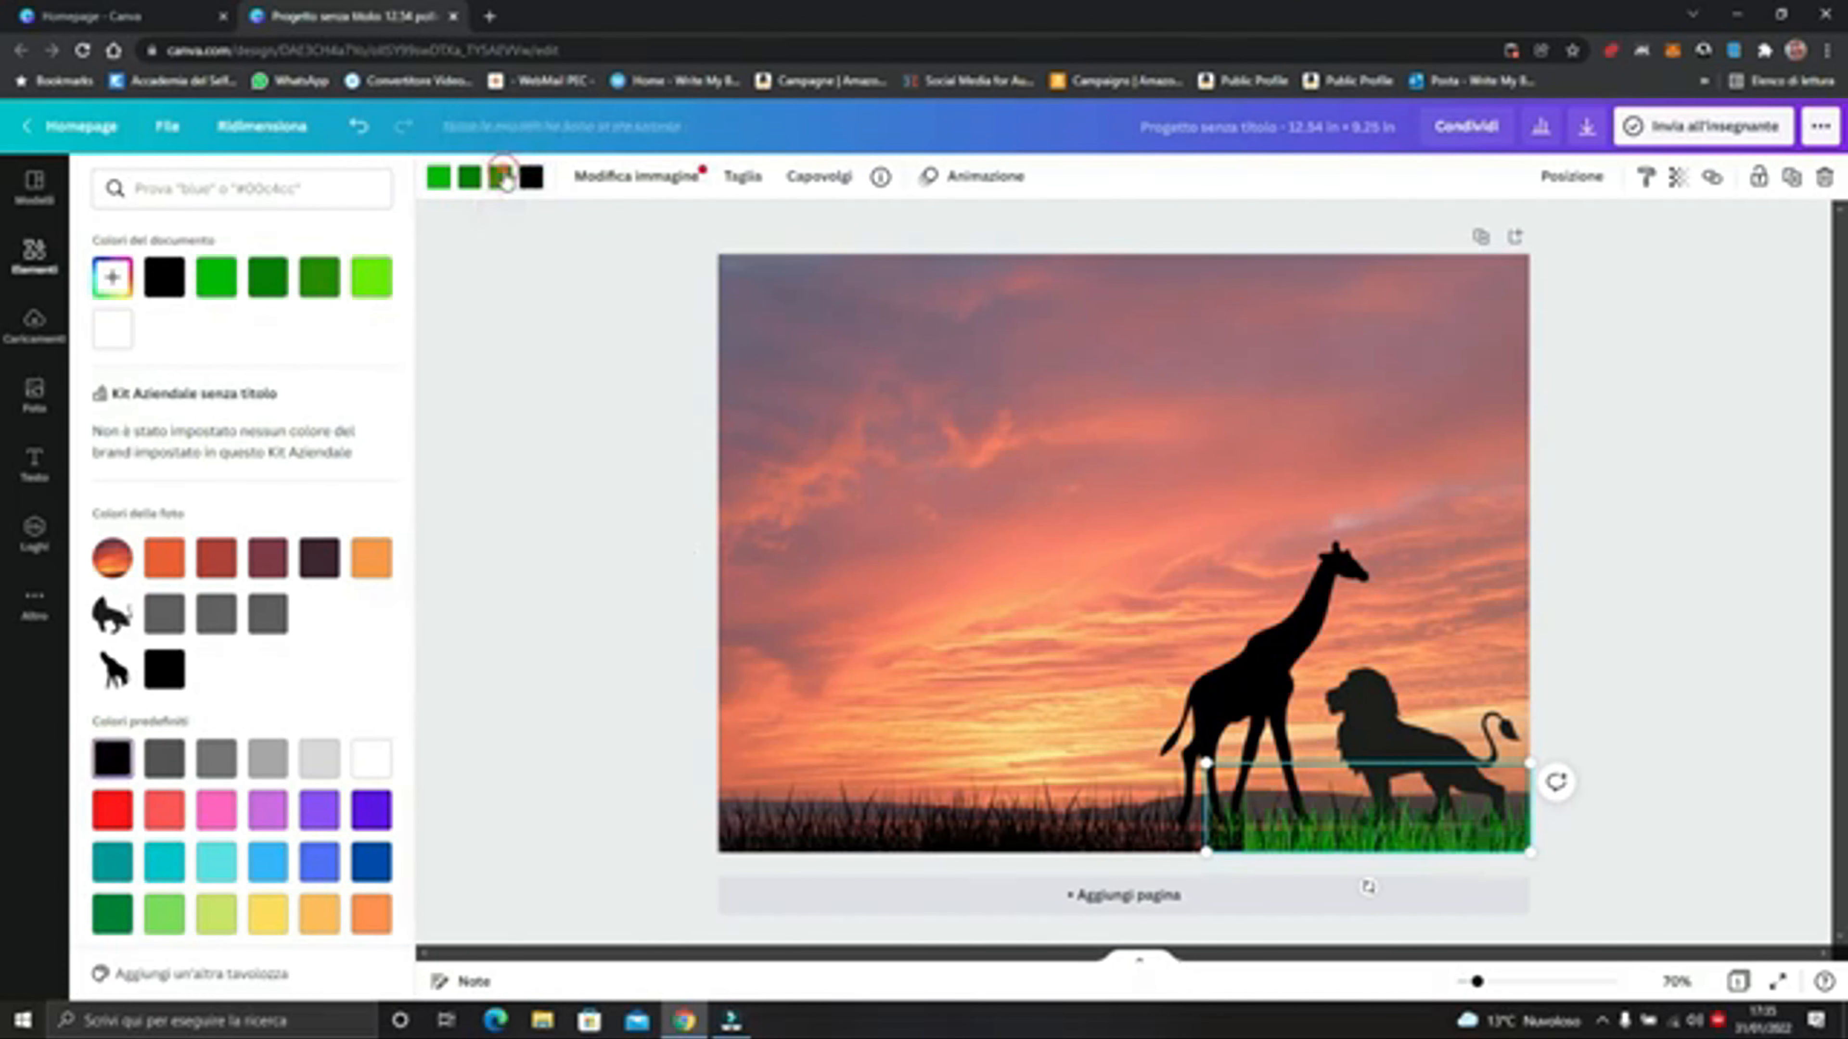
left_click(124, 753)
left_click(469, 177)
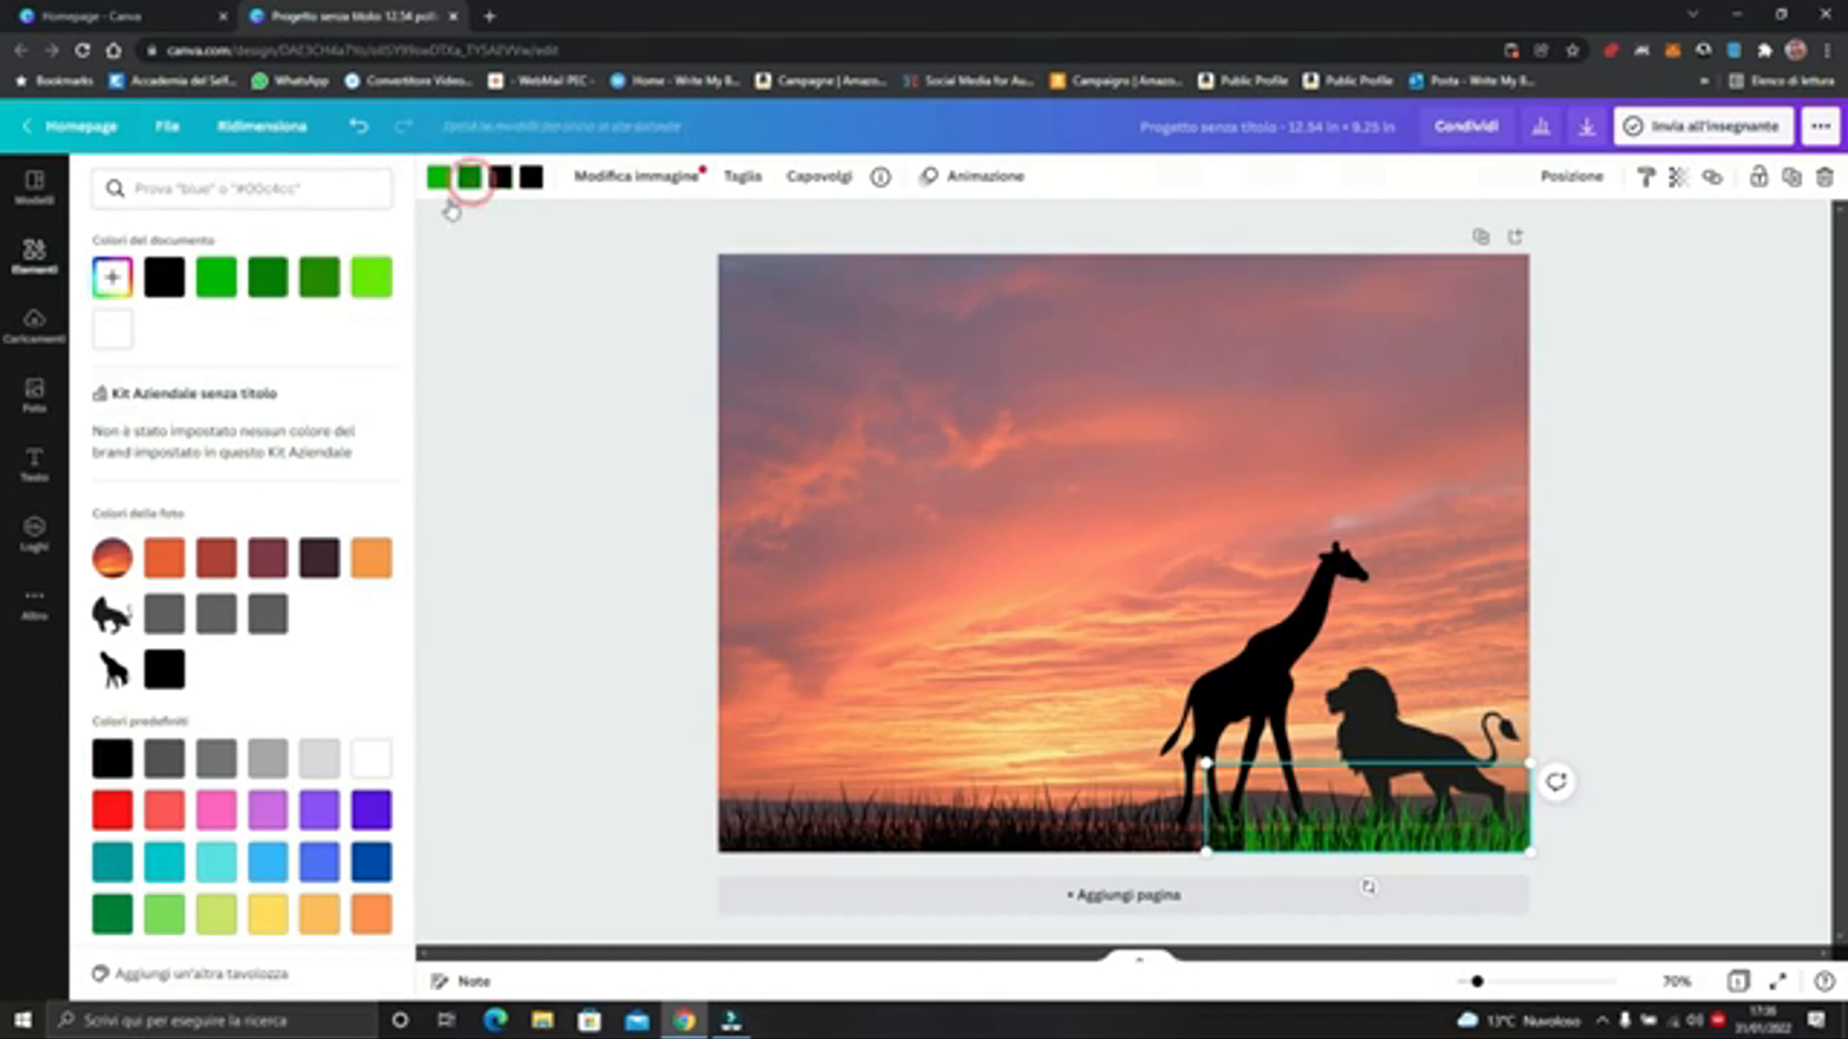
left_click(112, 759)
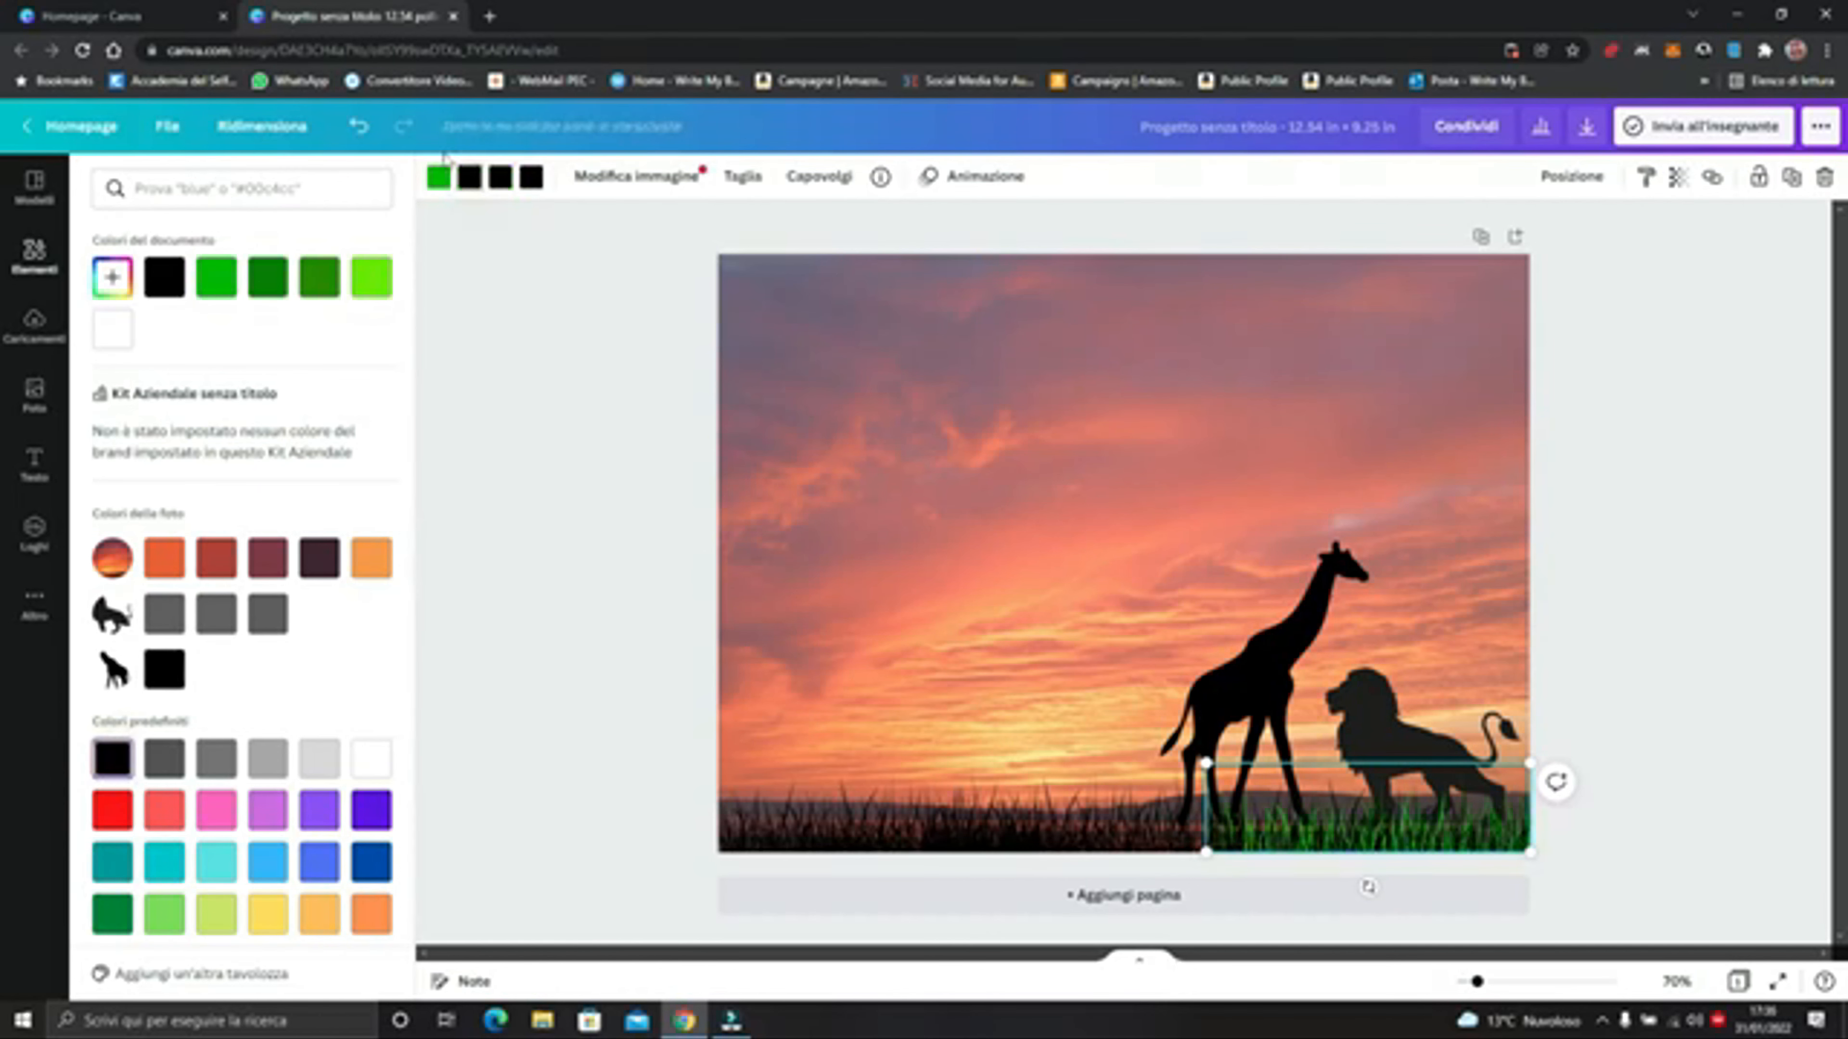
left_click(437, 178)
left_click(113, 759)
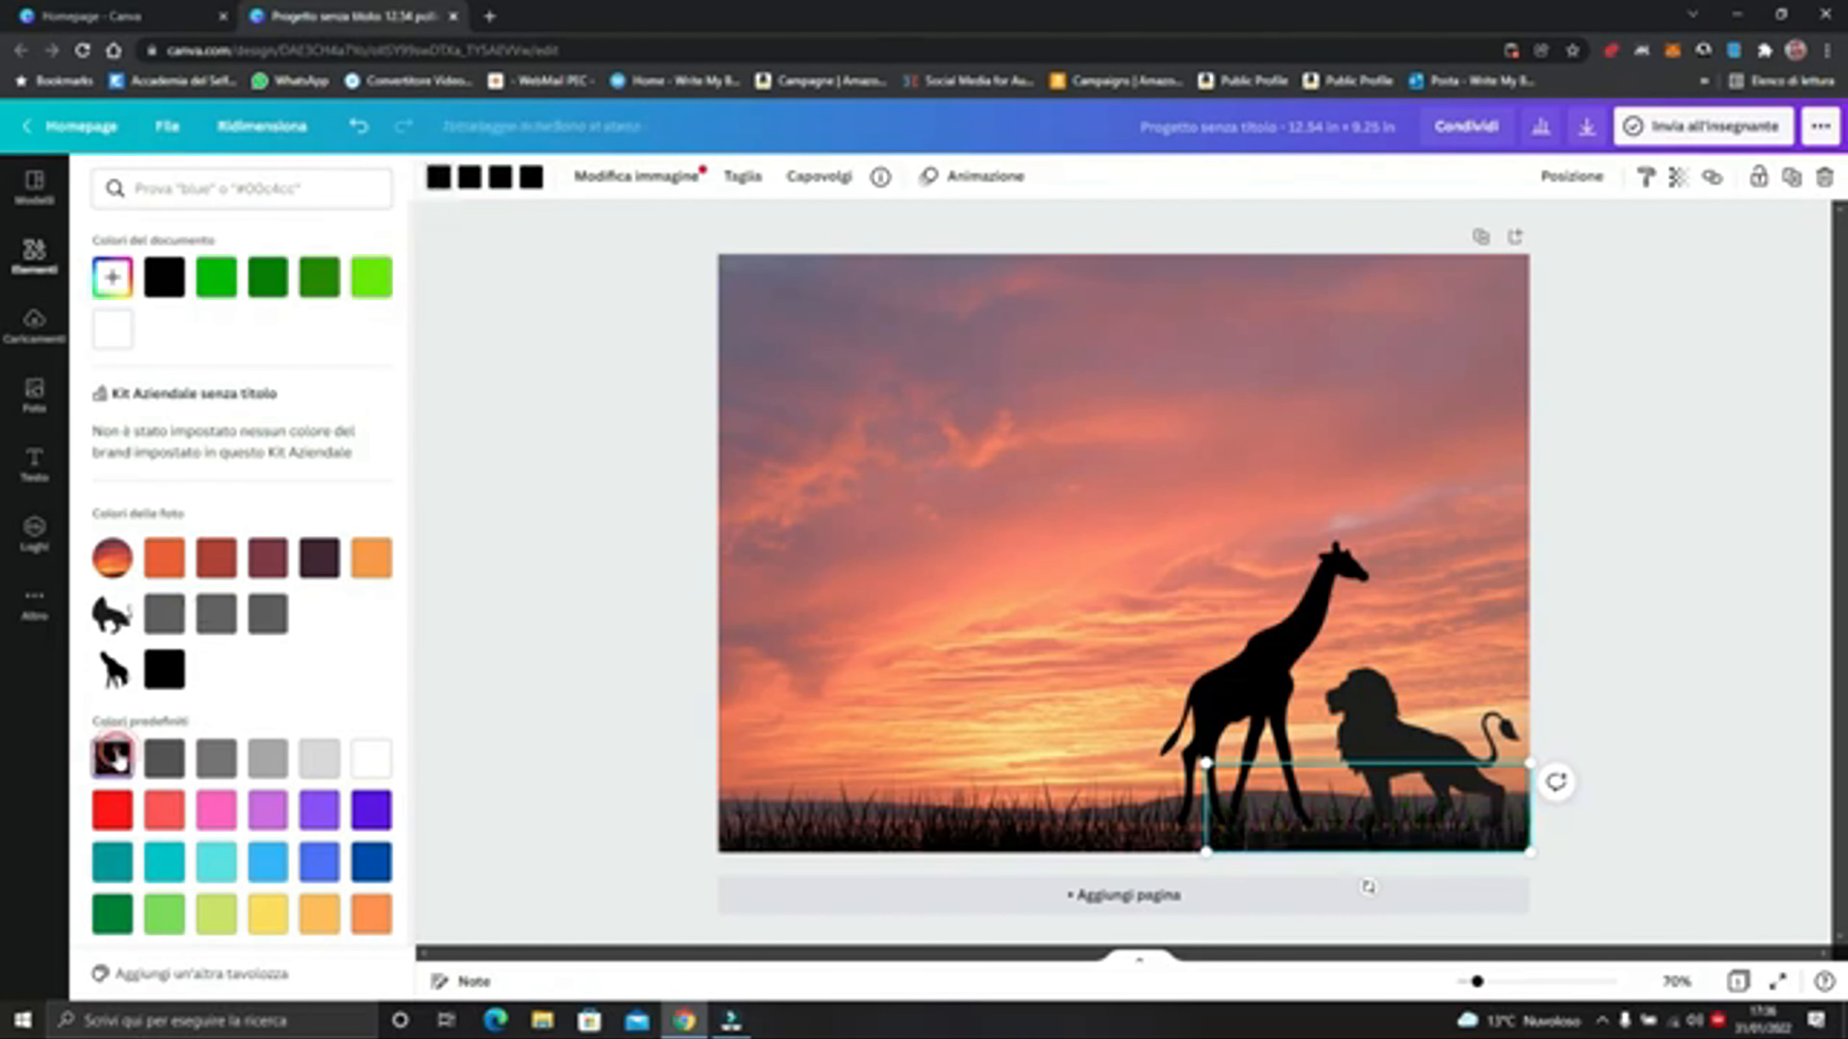
left_click(897, 562)
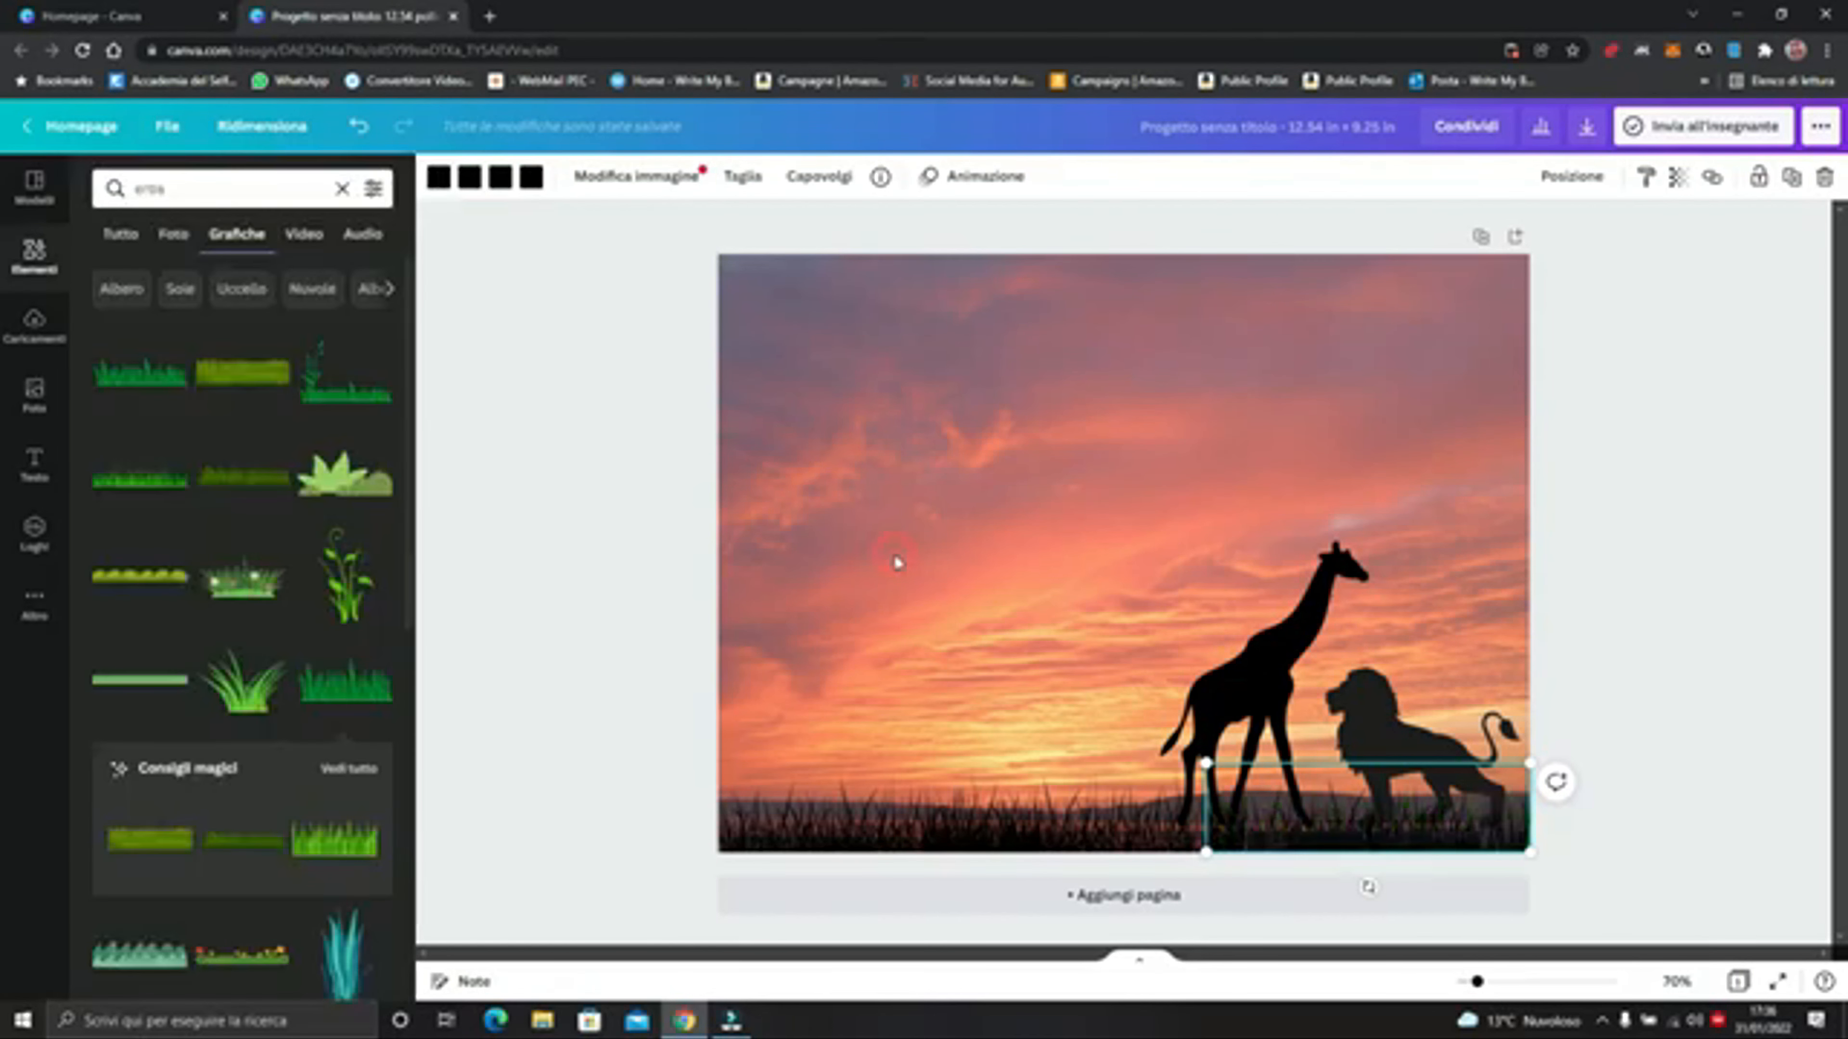
left_click(1298, 406)
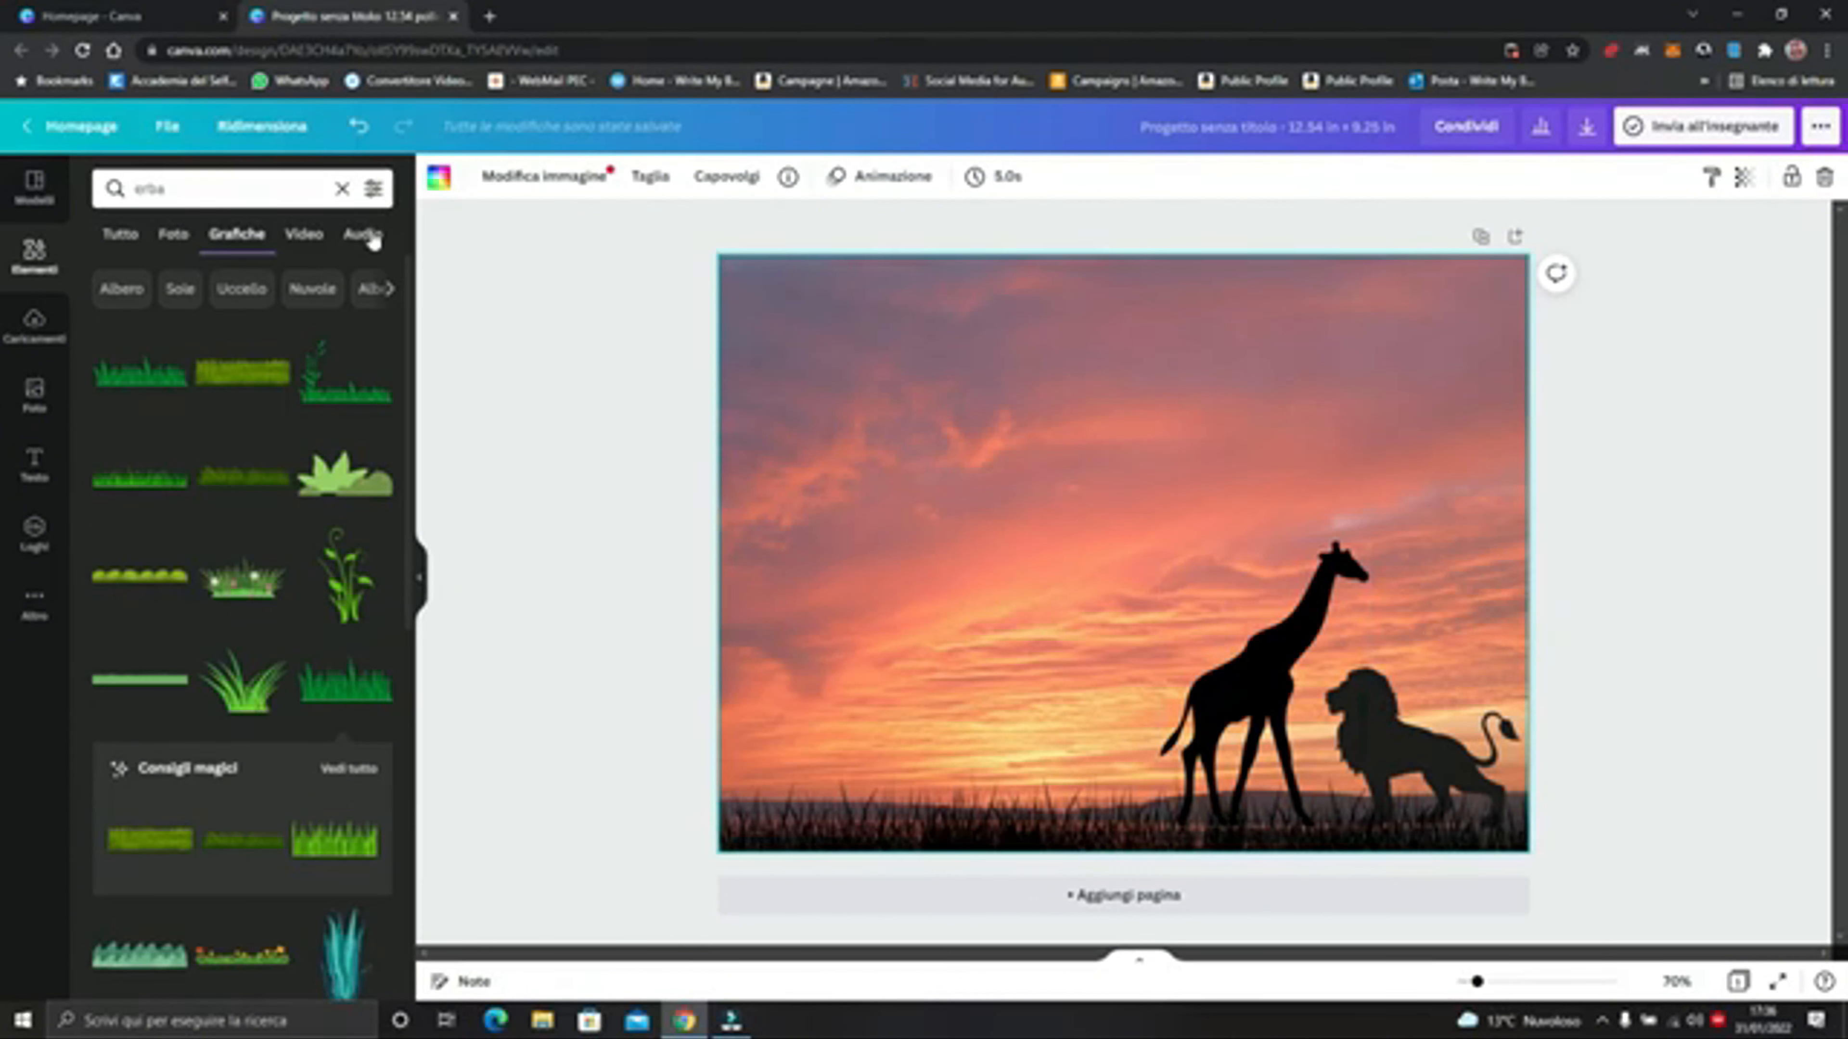
Search the graphics for "condor" and try the dark vulture perched on a branch, deleting it from the page
left_click(246, 201)
key("BackSpace")
key("BackSpace")
key("BackSpace")
key("BackSpace")
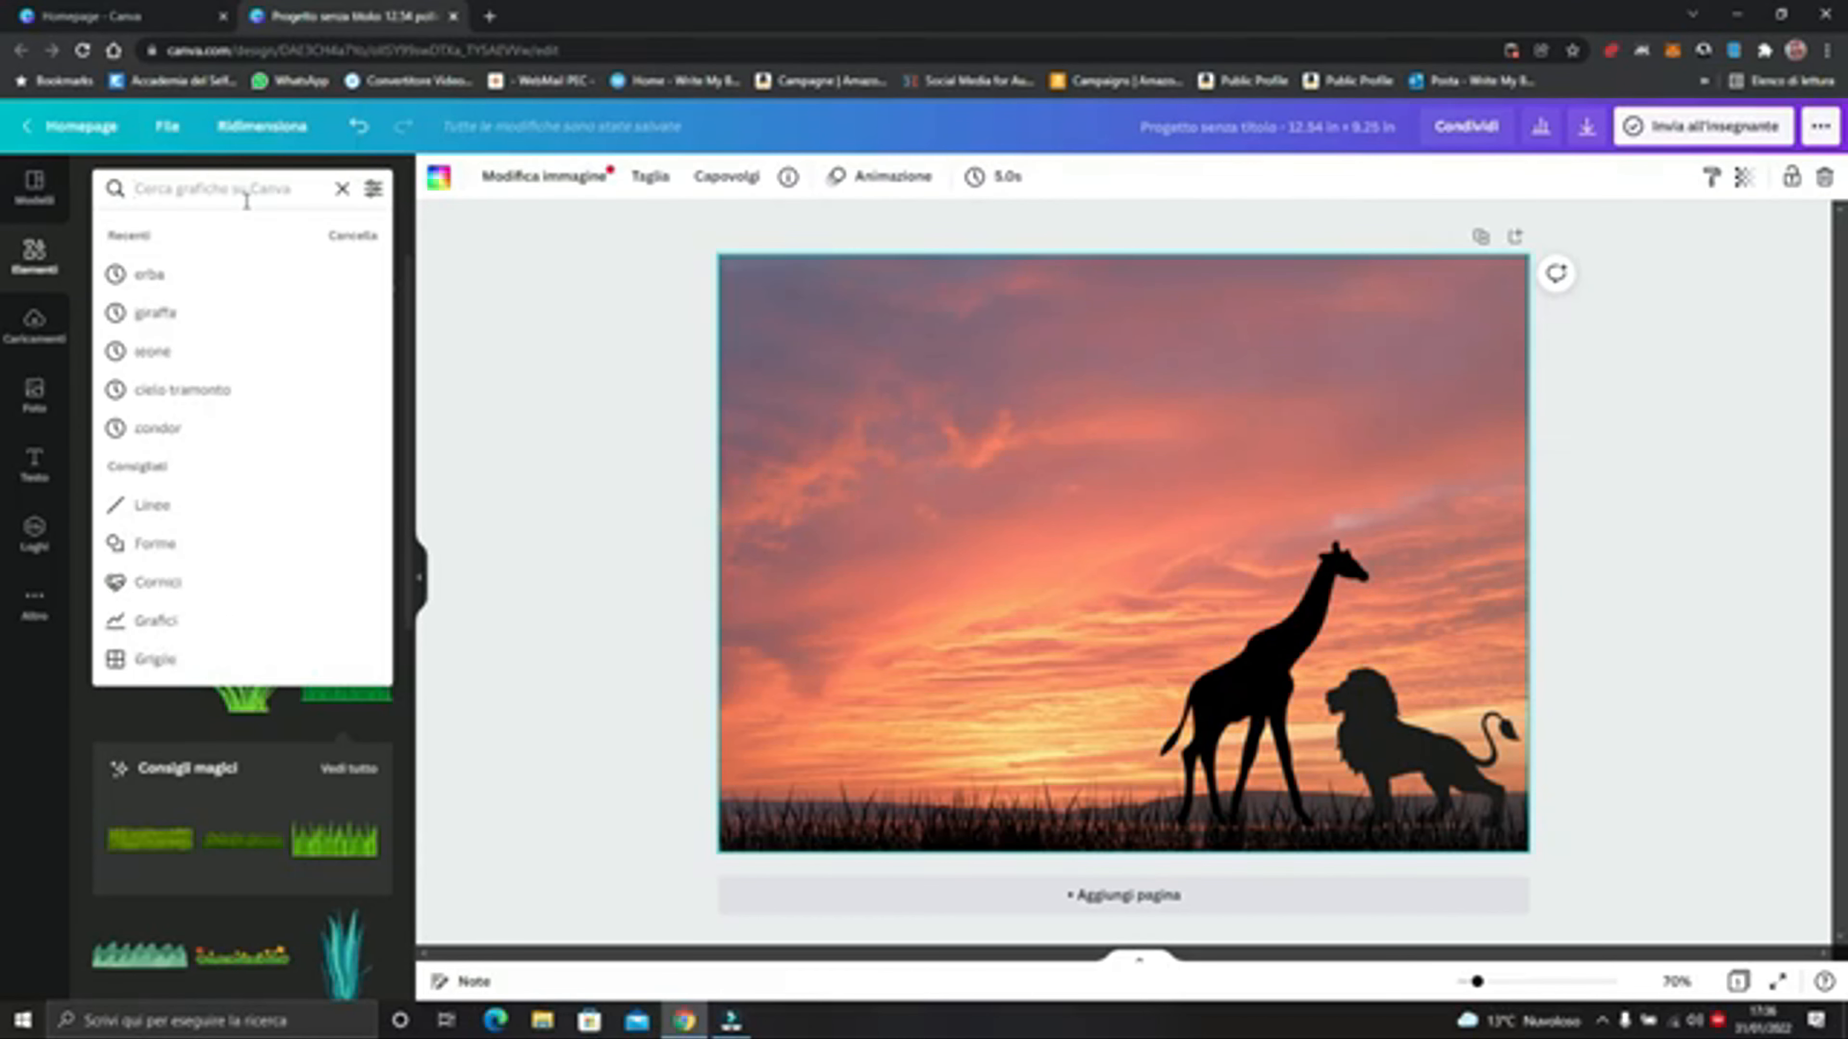
type("condor")
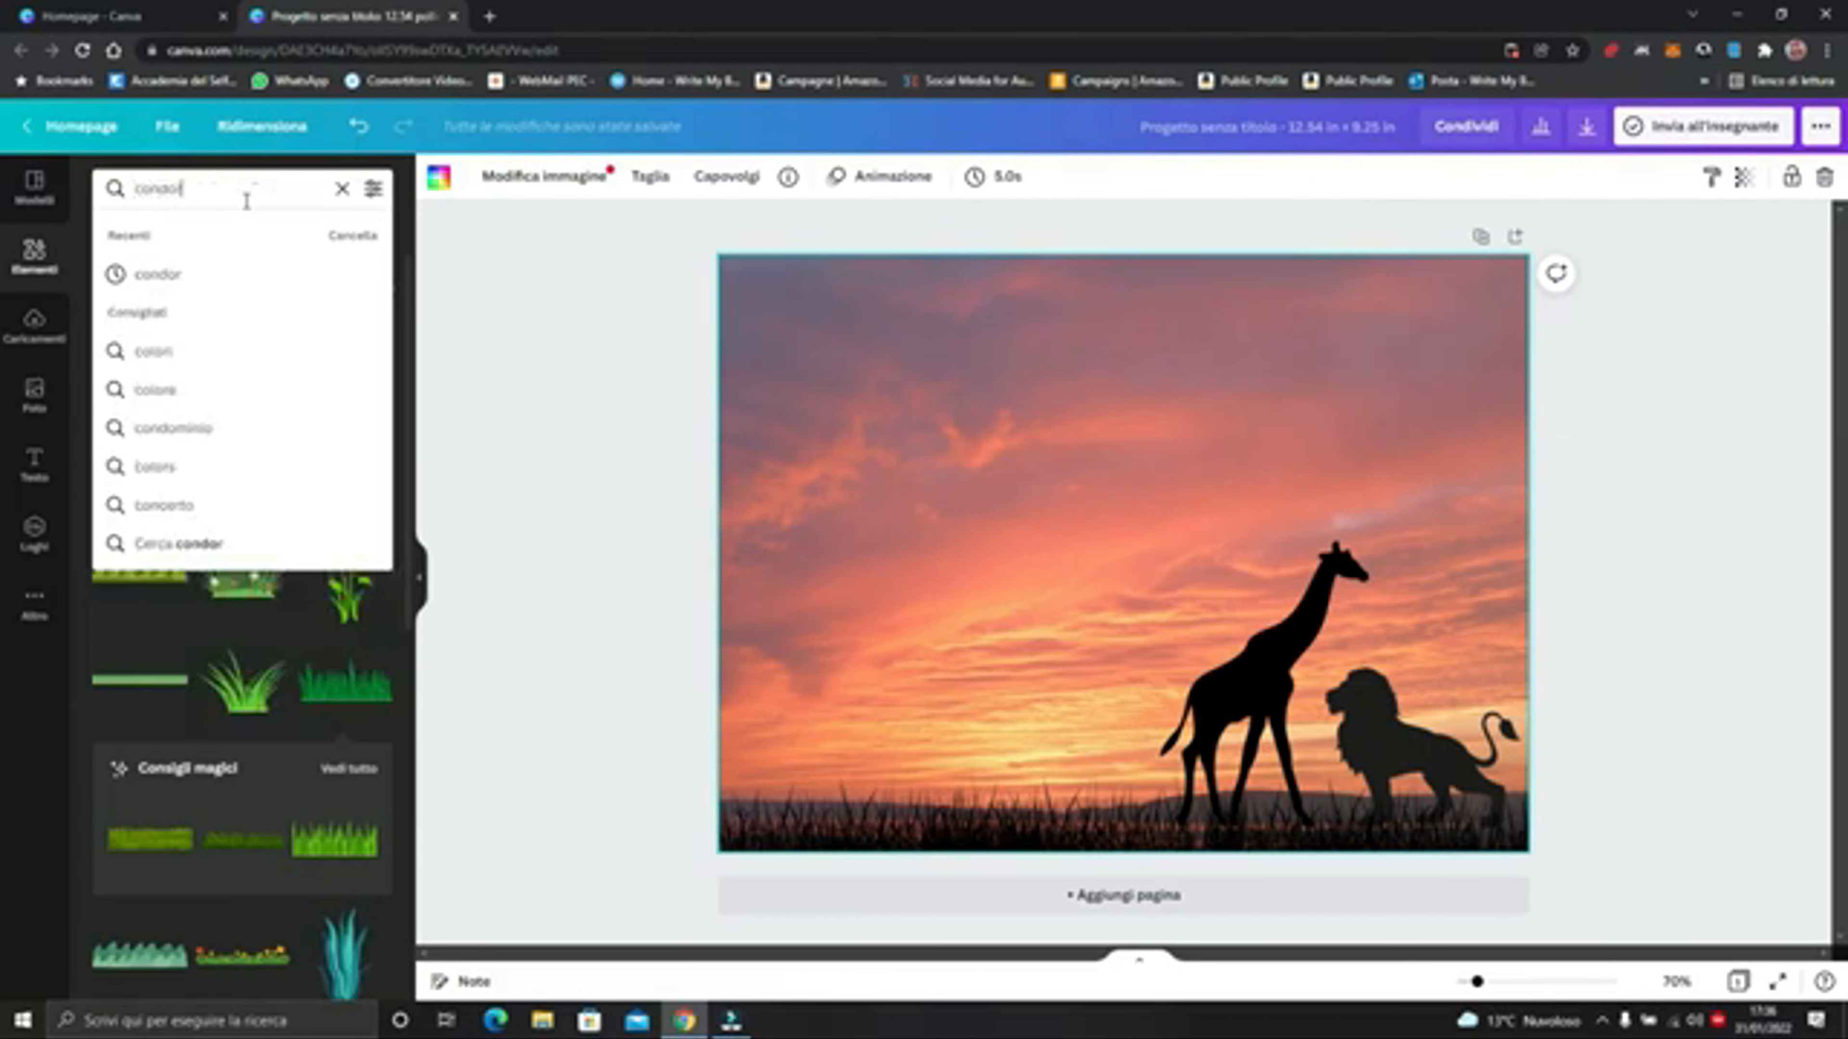
key("Return")
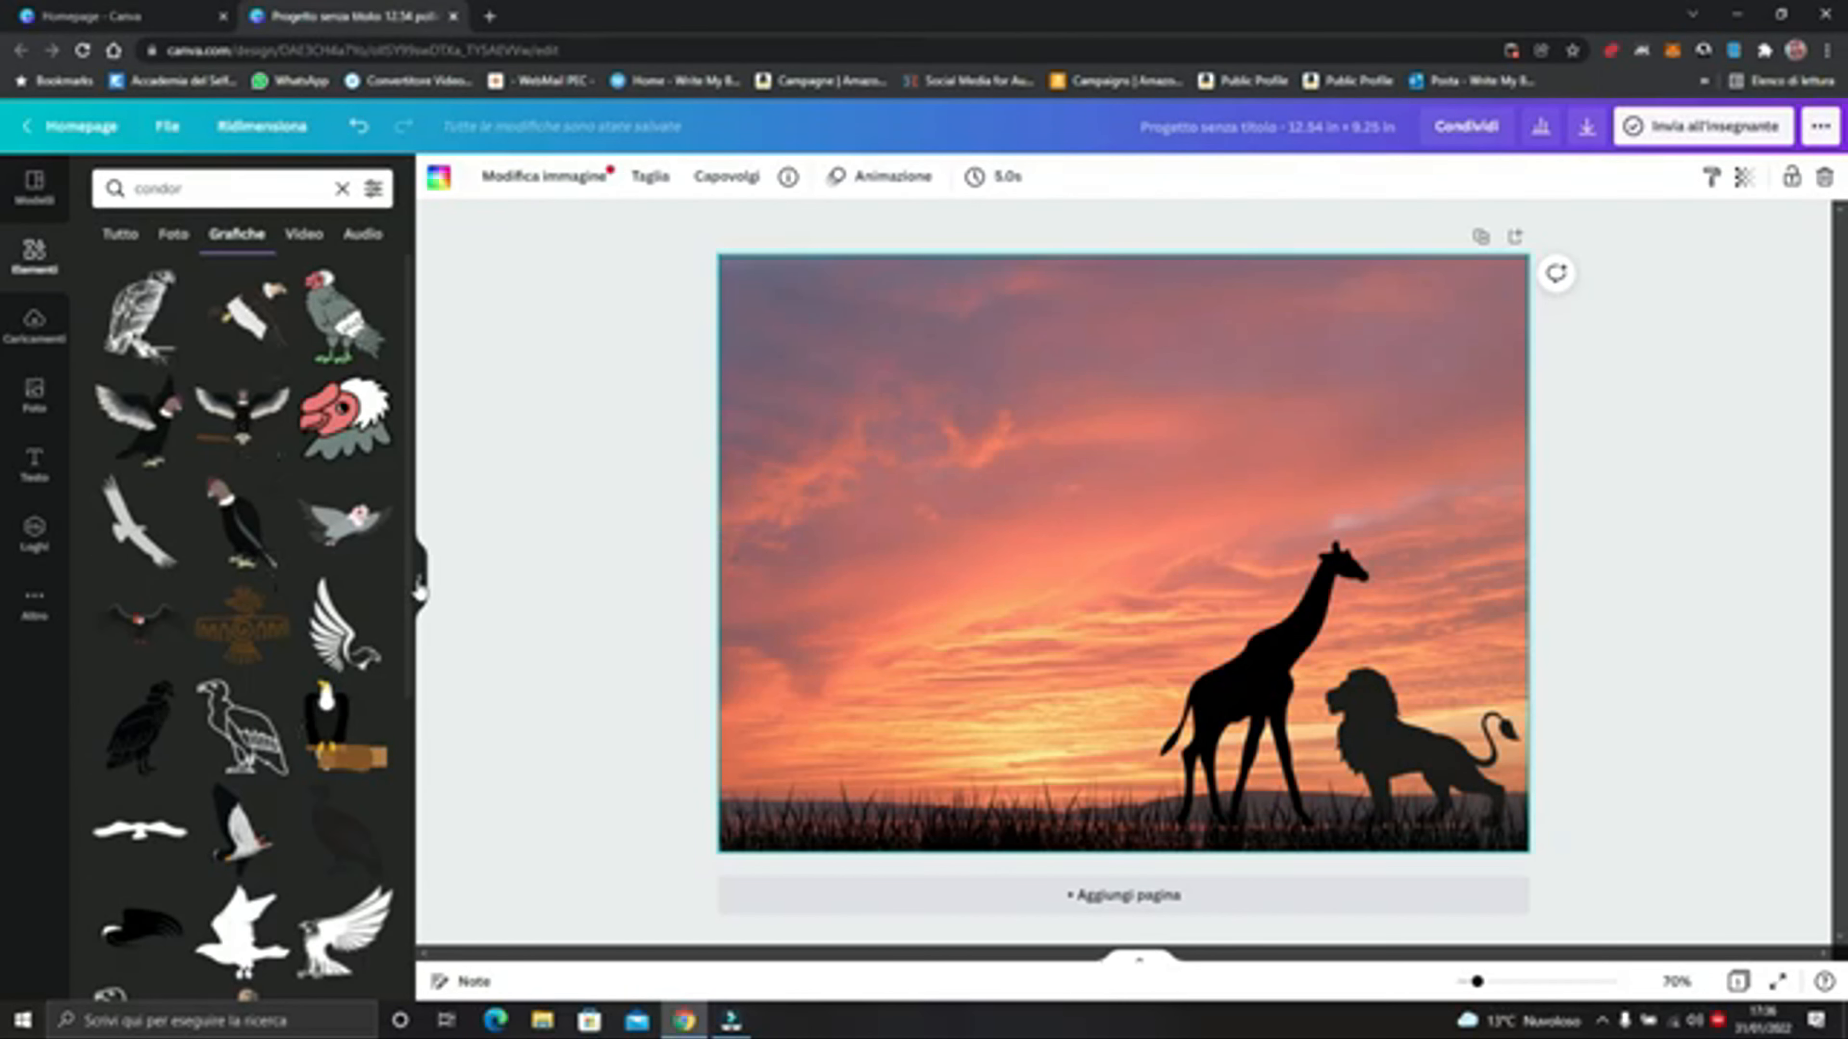
left_click_drag(411, 429, 394, 722)
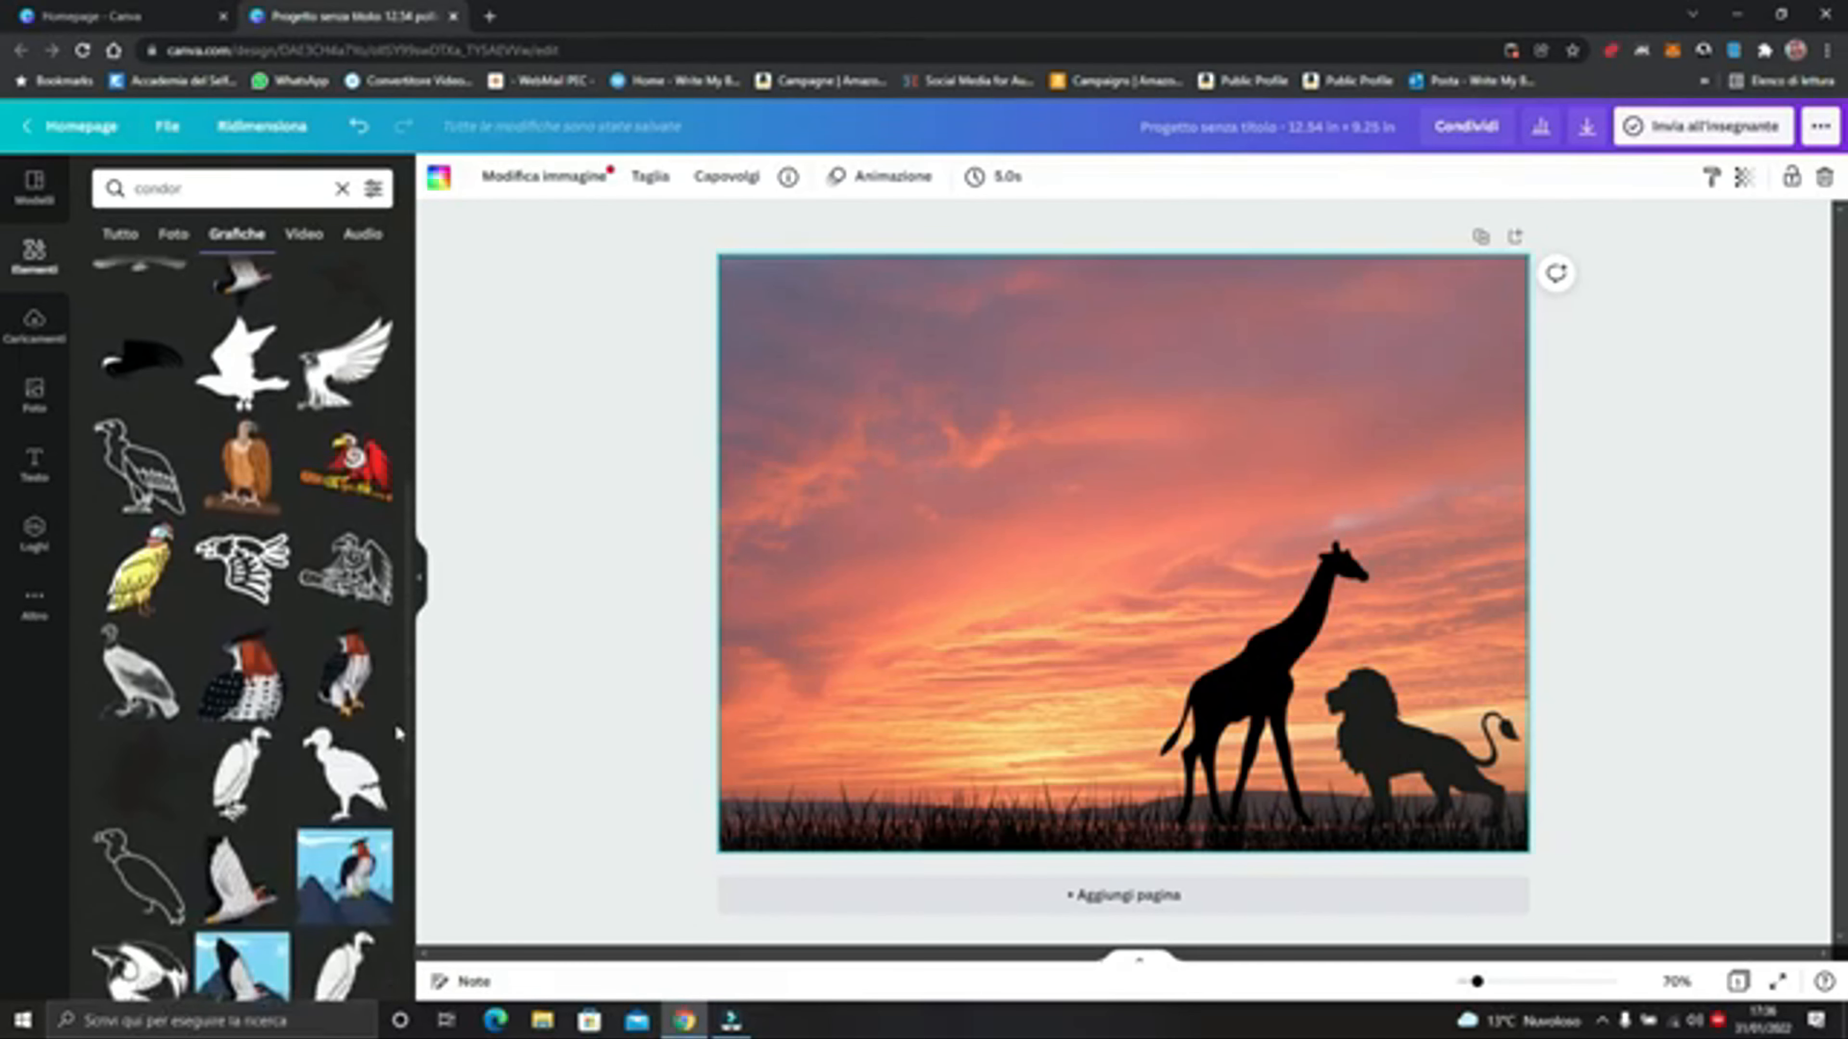
left_click(123, 785)
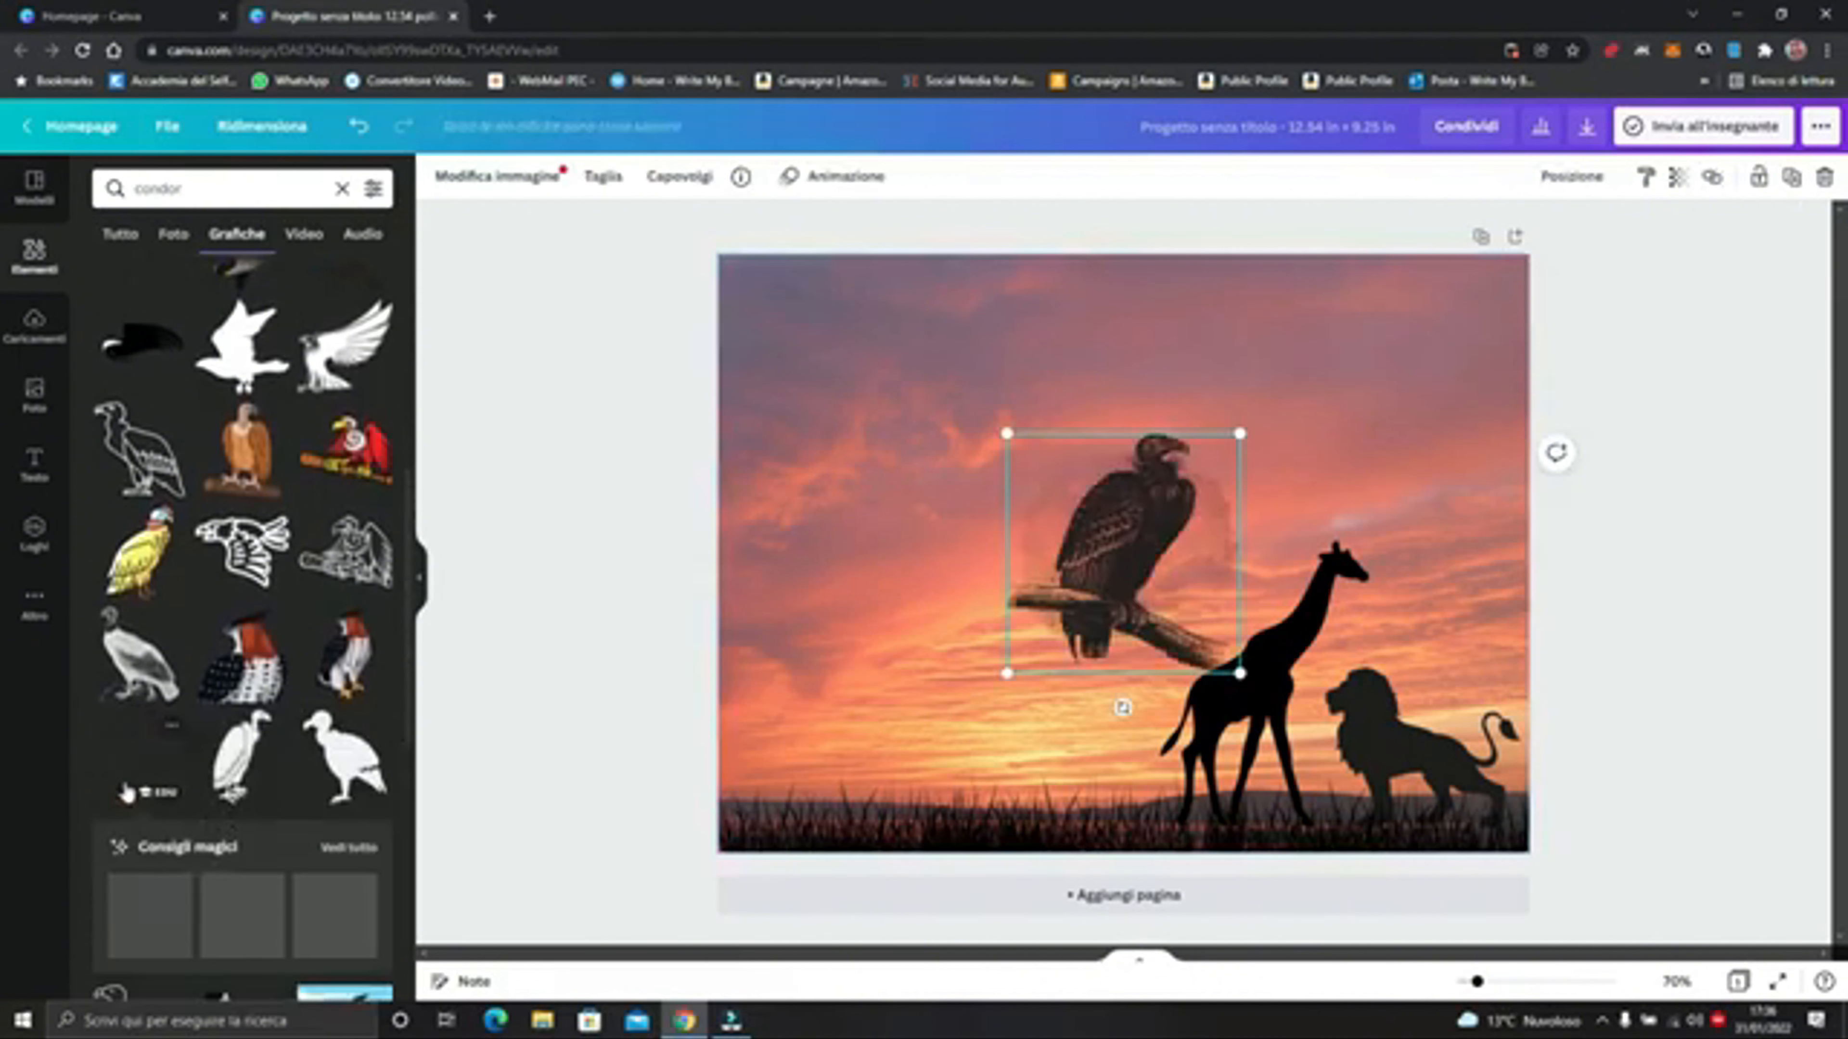
key("Delete")
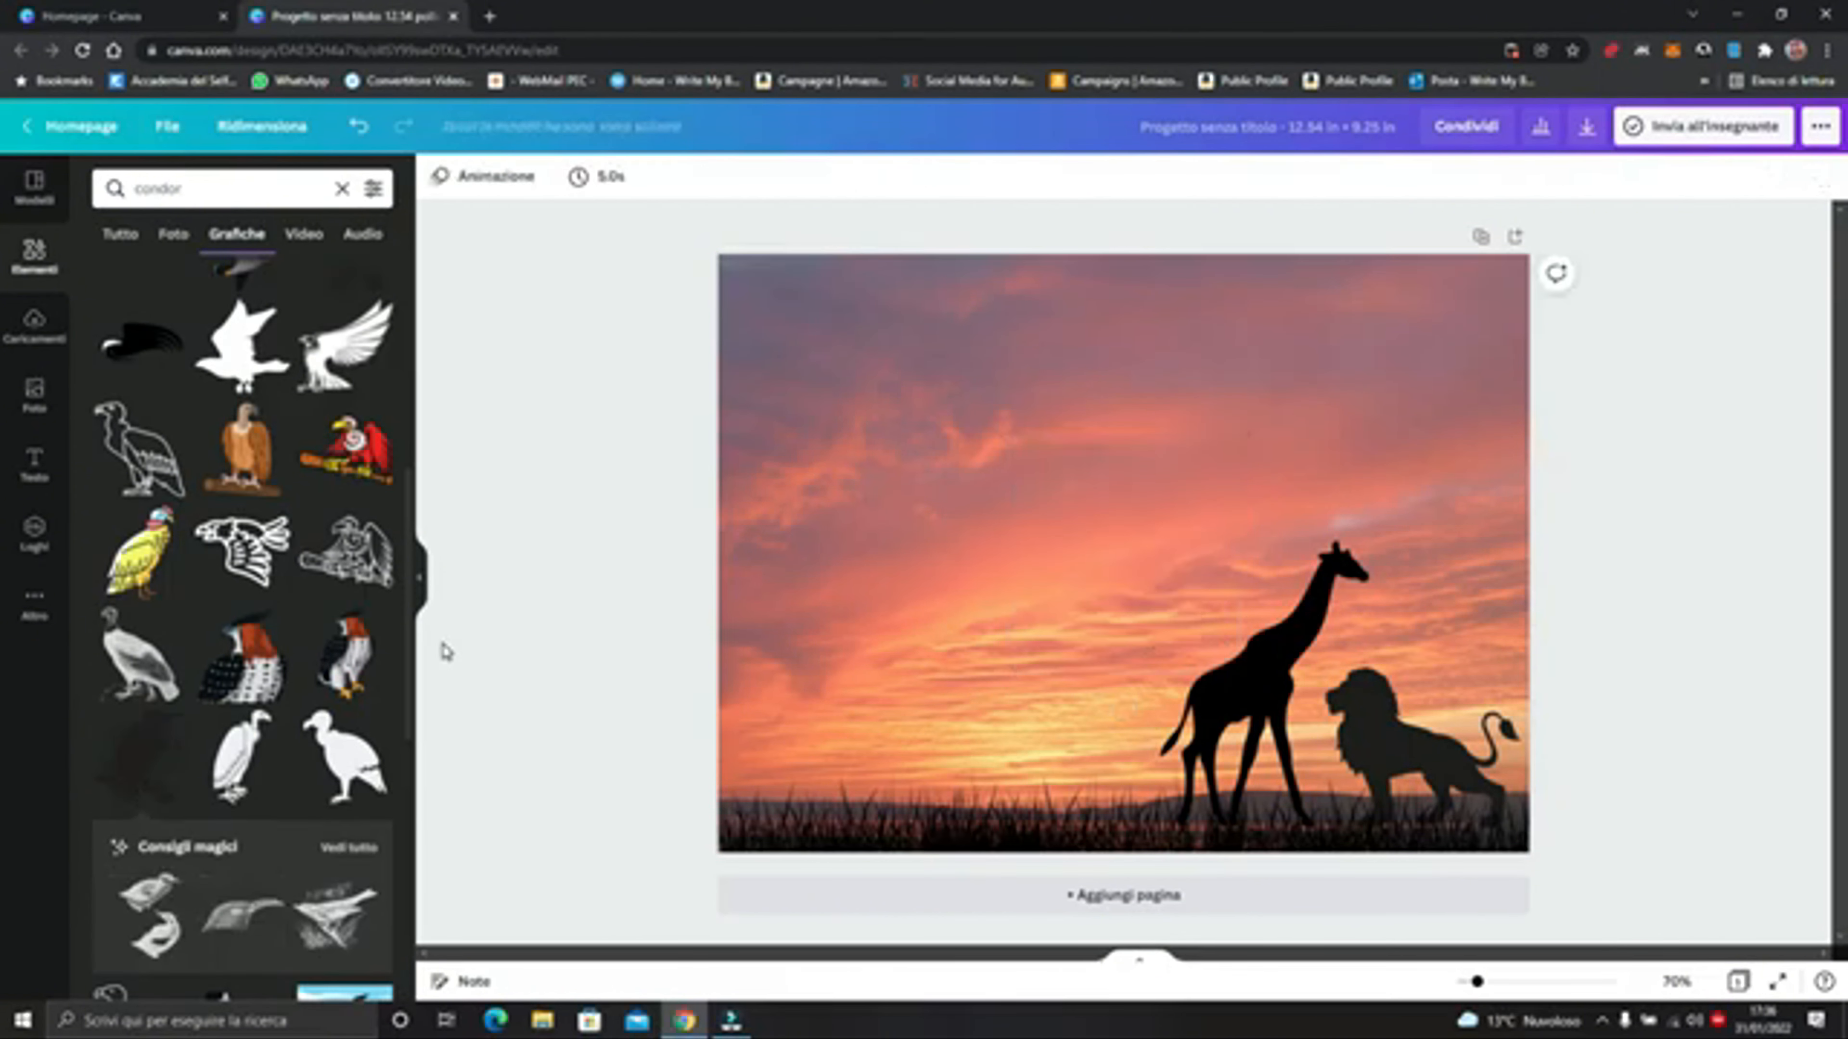
left_click_drag(408, 630, 393, 933)
Search the graphics for "aquila", add the flying eagle silhouette and place it, shrunk to under half size, in the sky's upper-right corner
left_click(209, 188)
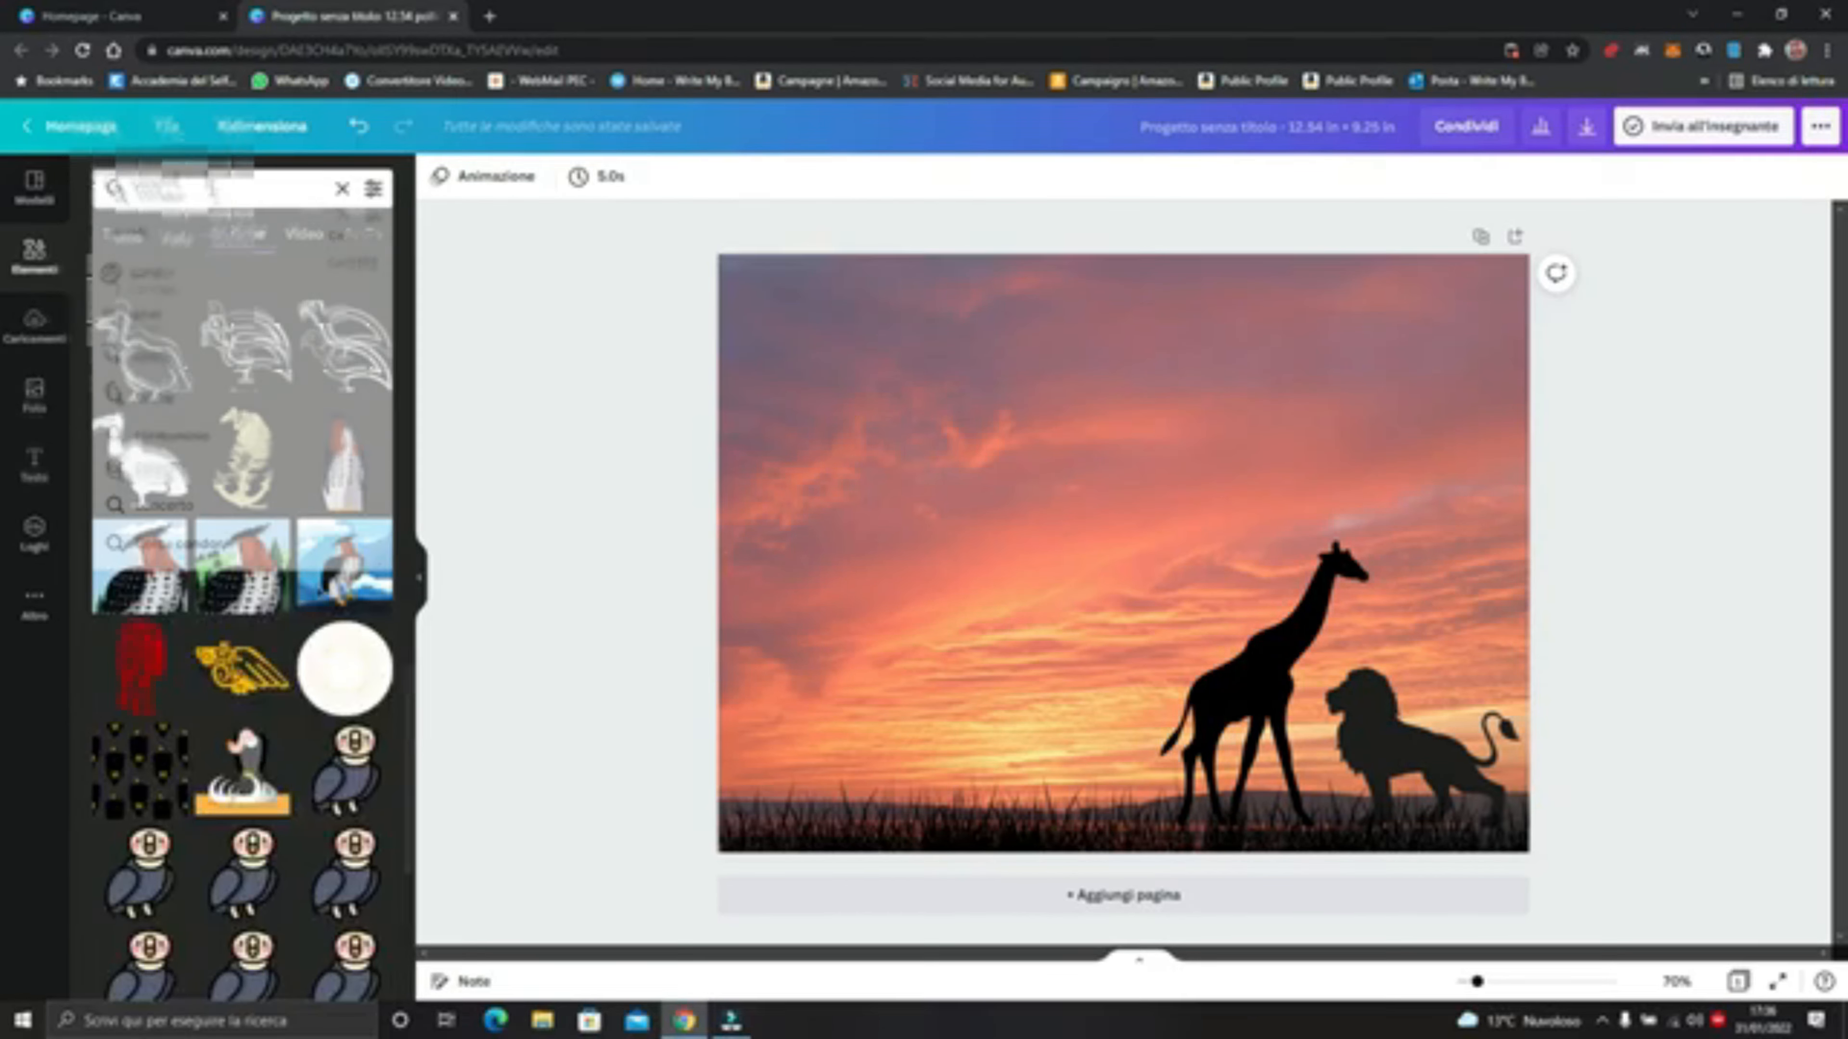
type("aquila")
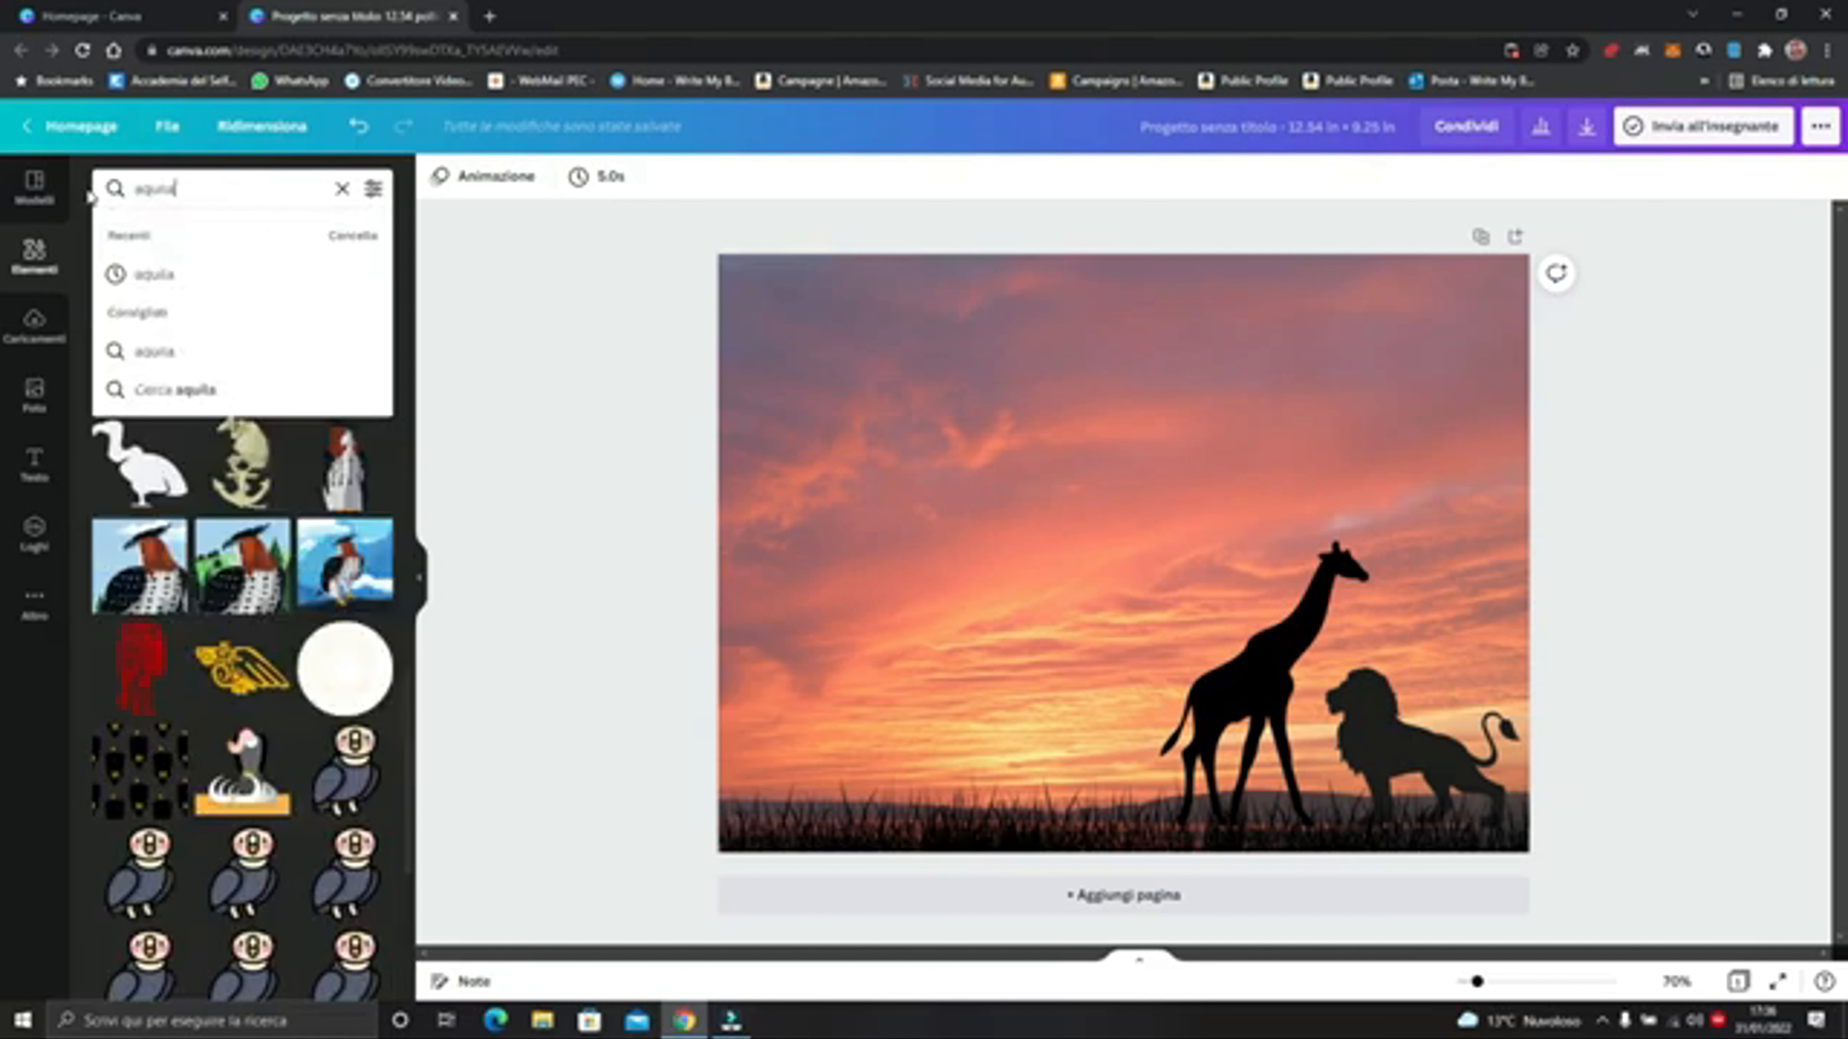
key("Return")
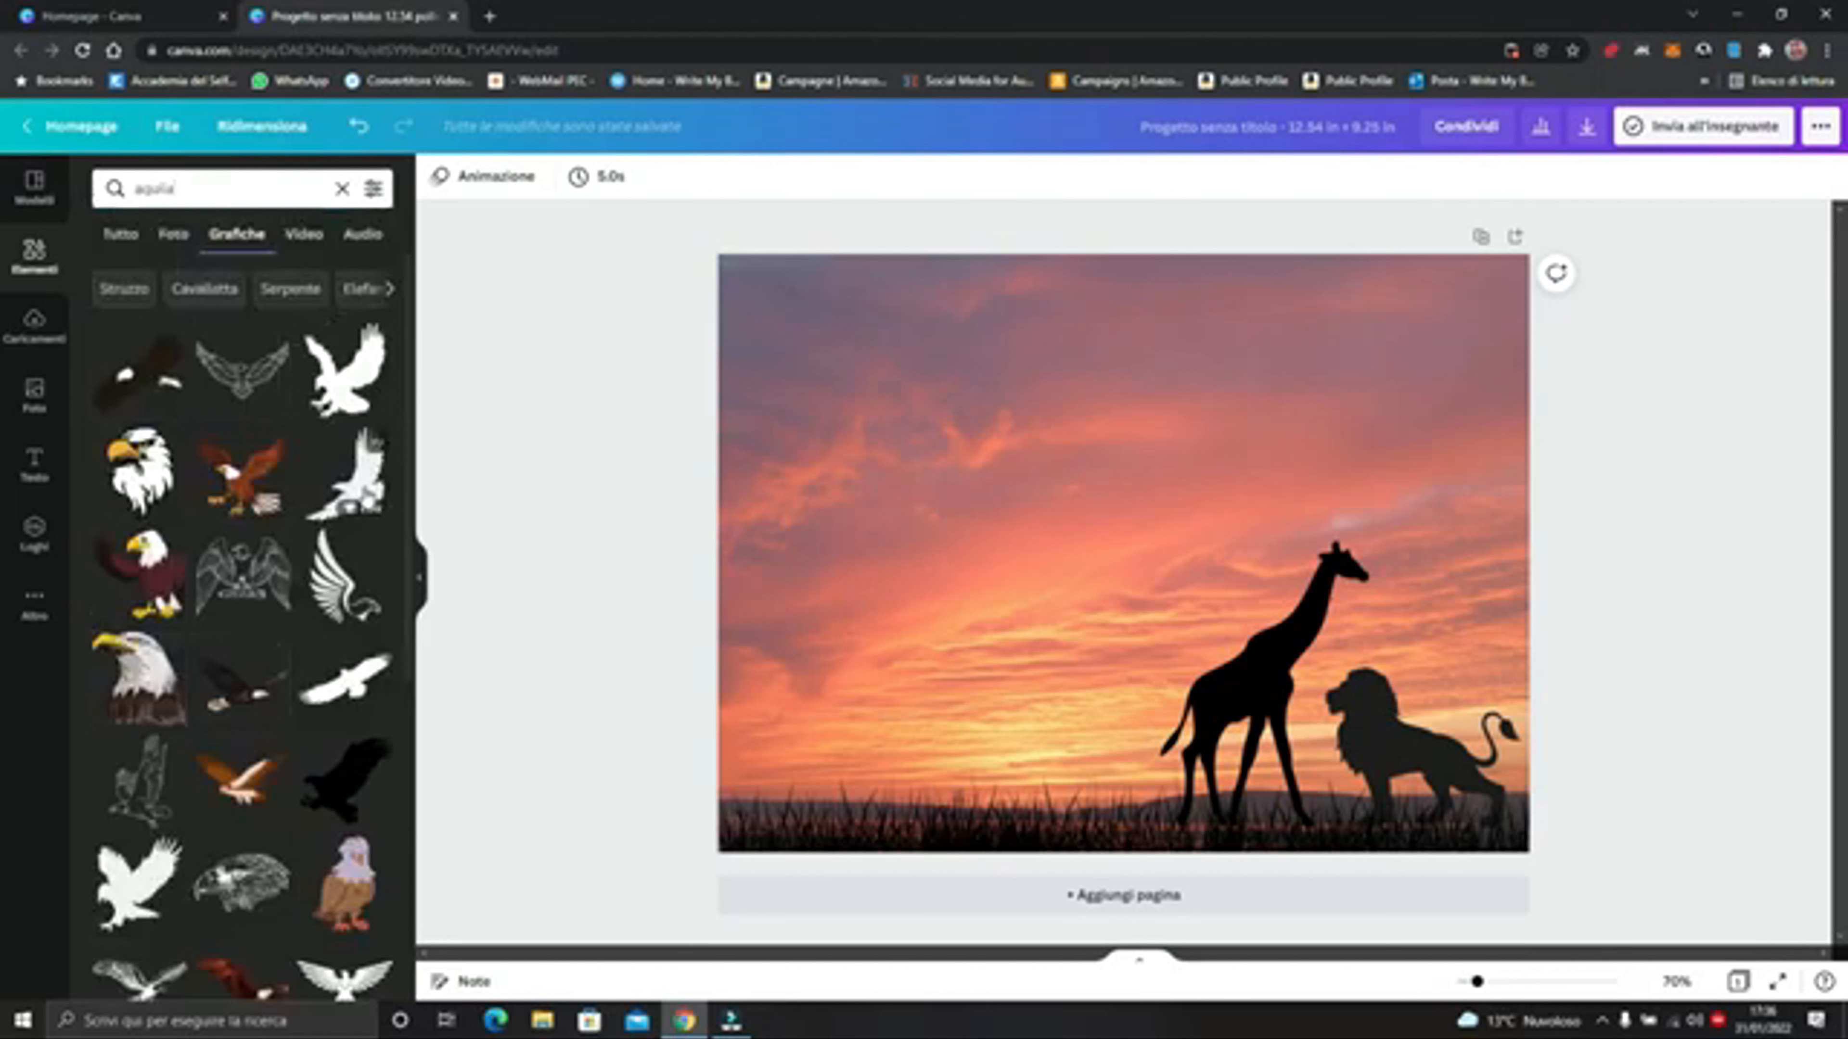
left_click(366, 486)
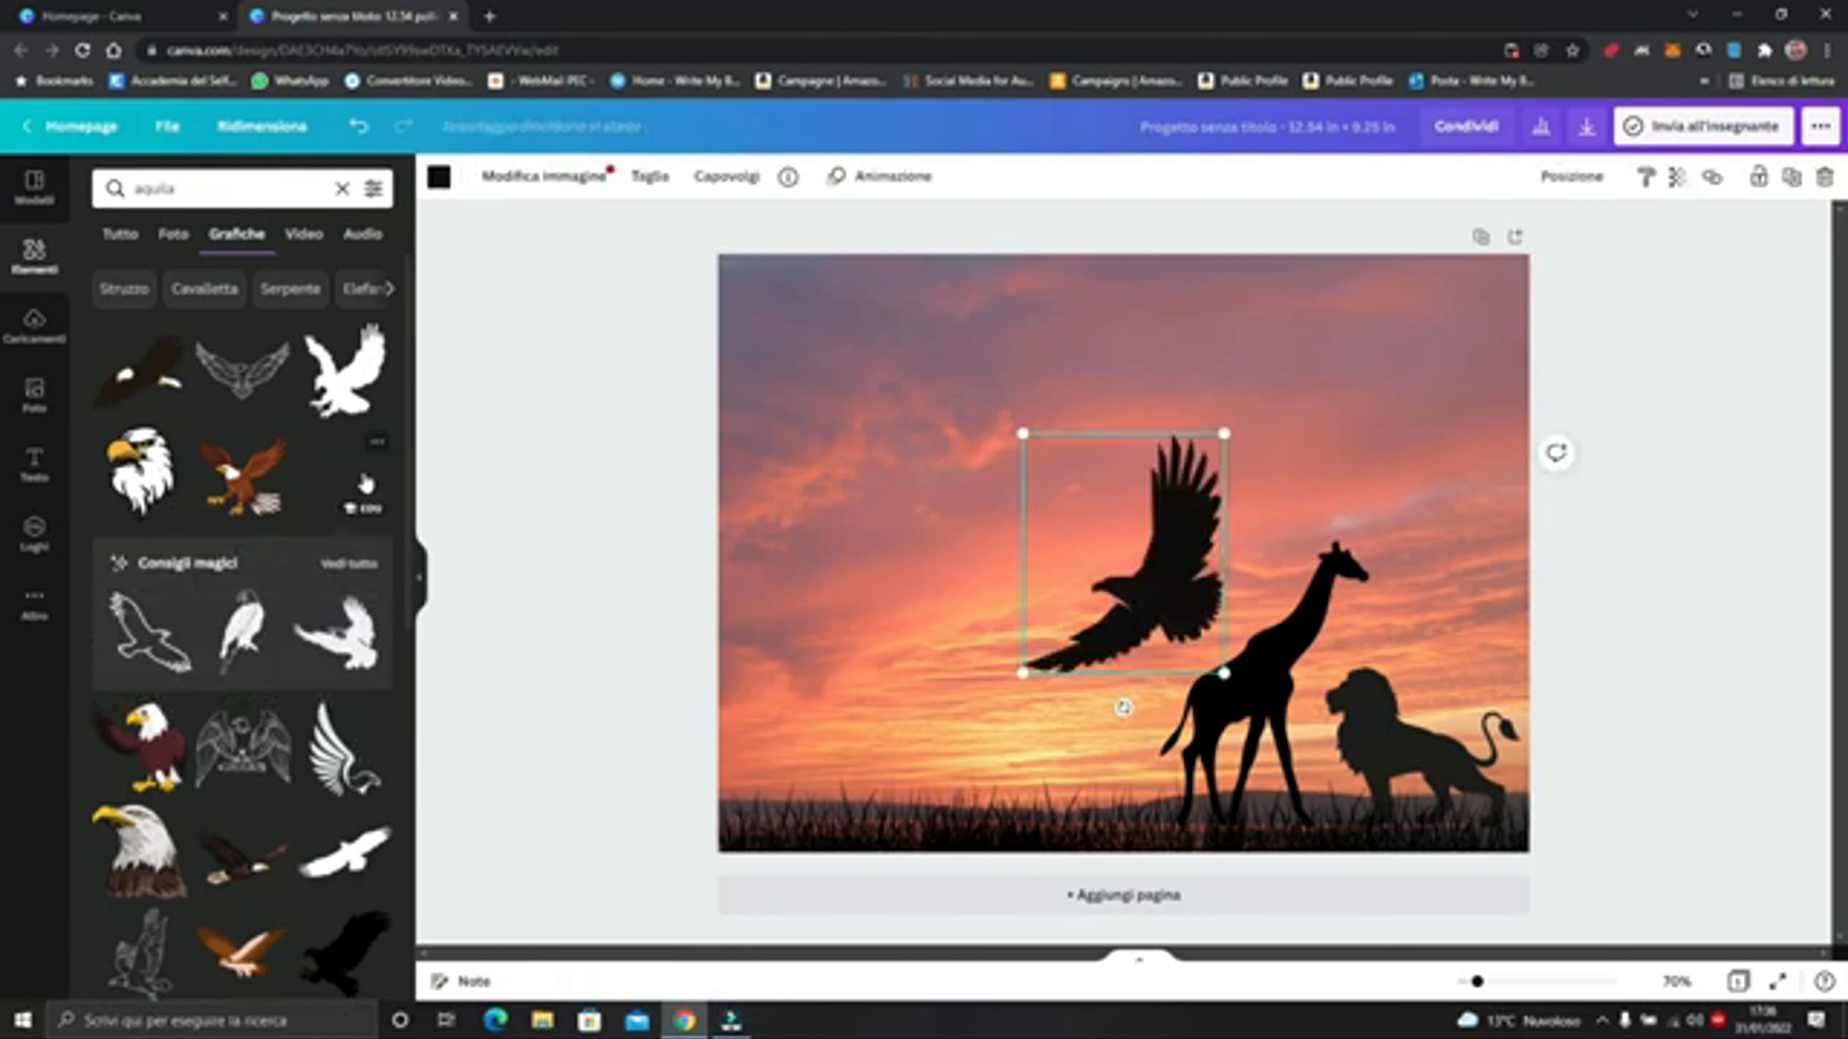
left_click_drag(1023, 434, 1146, 555)
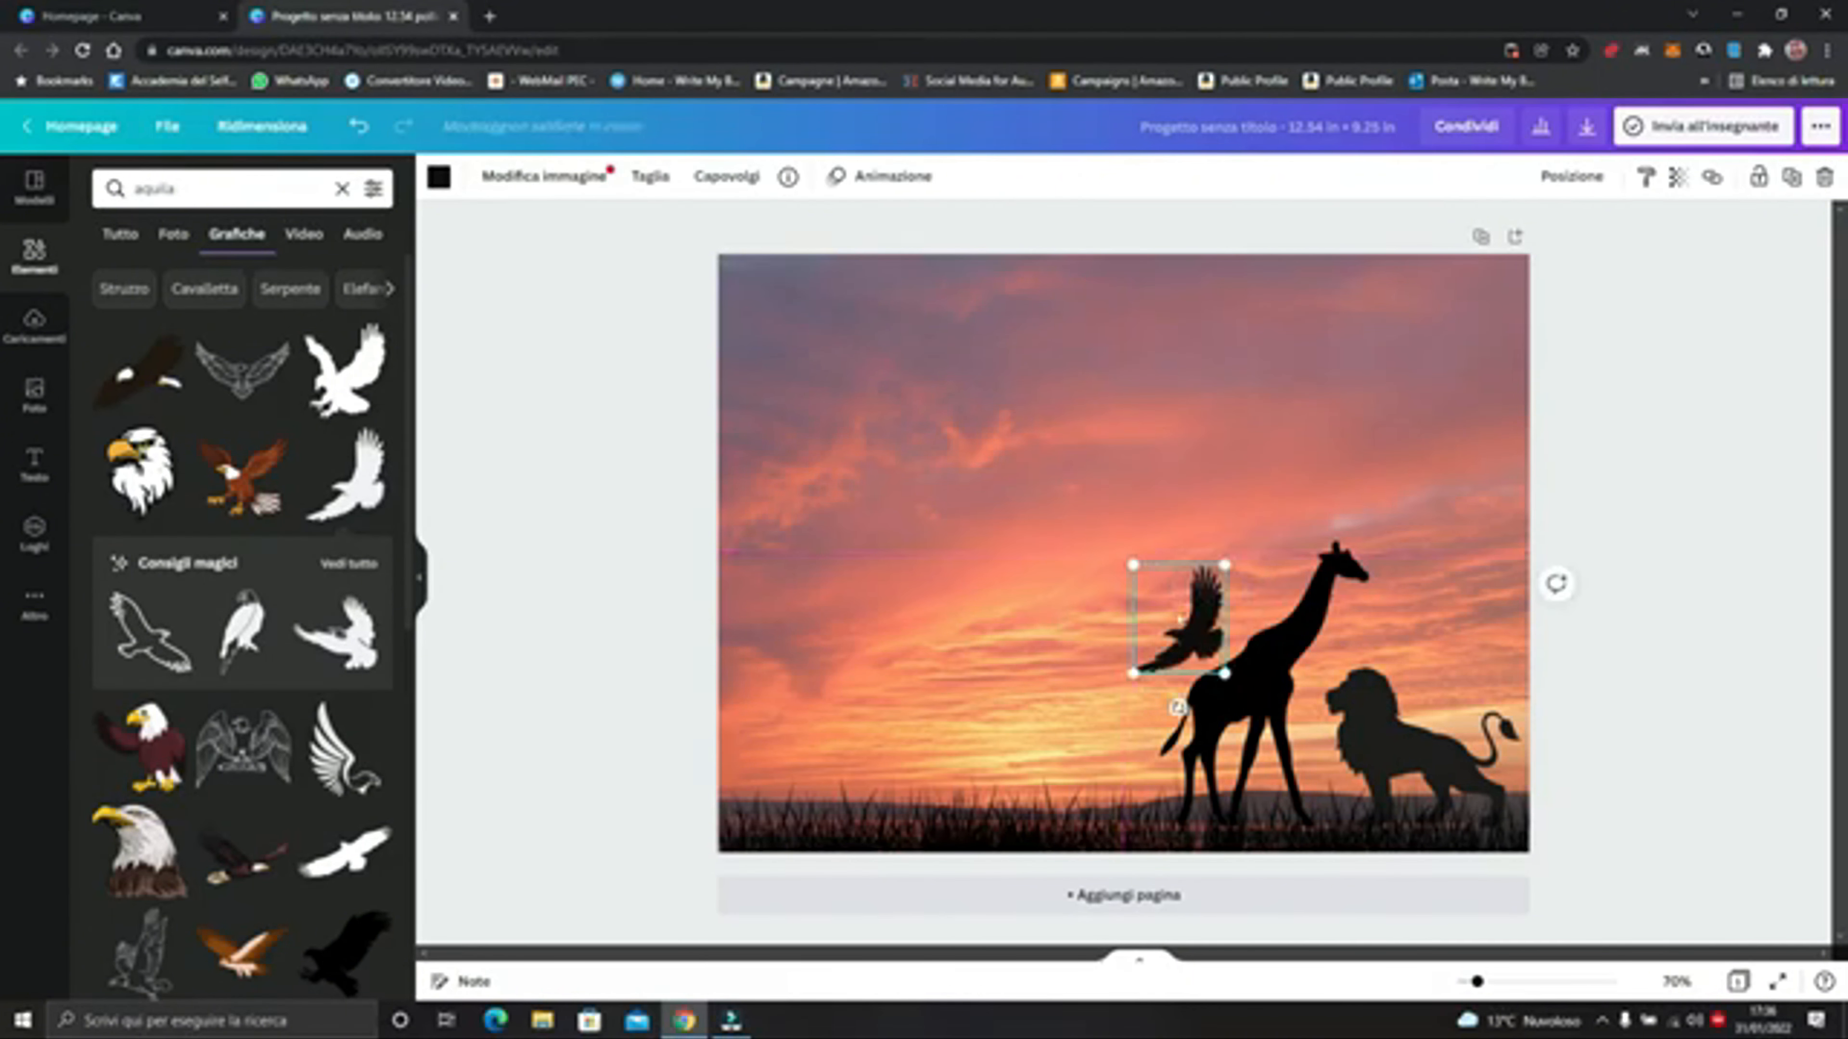
left_click_drag(1181, 615, 1467, 346)
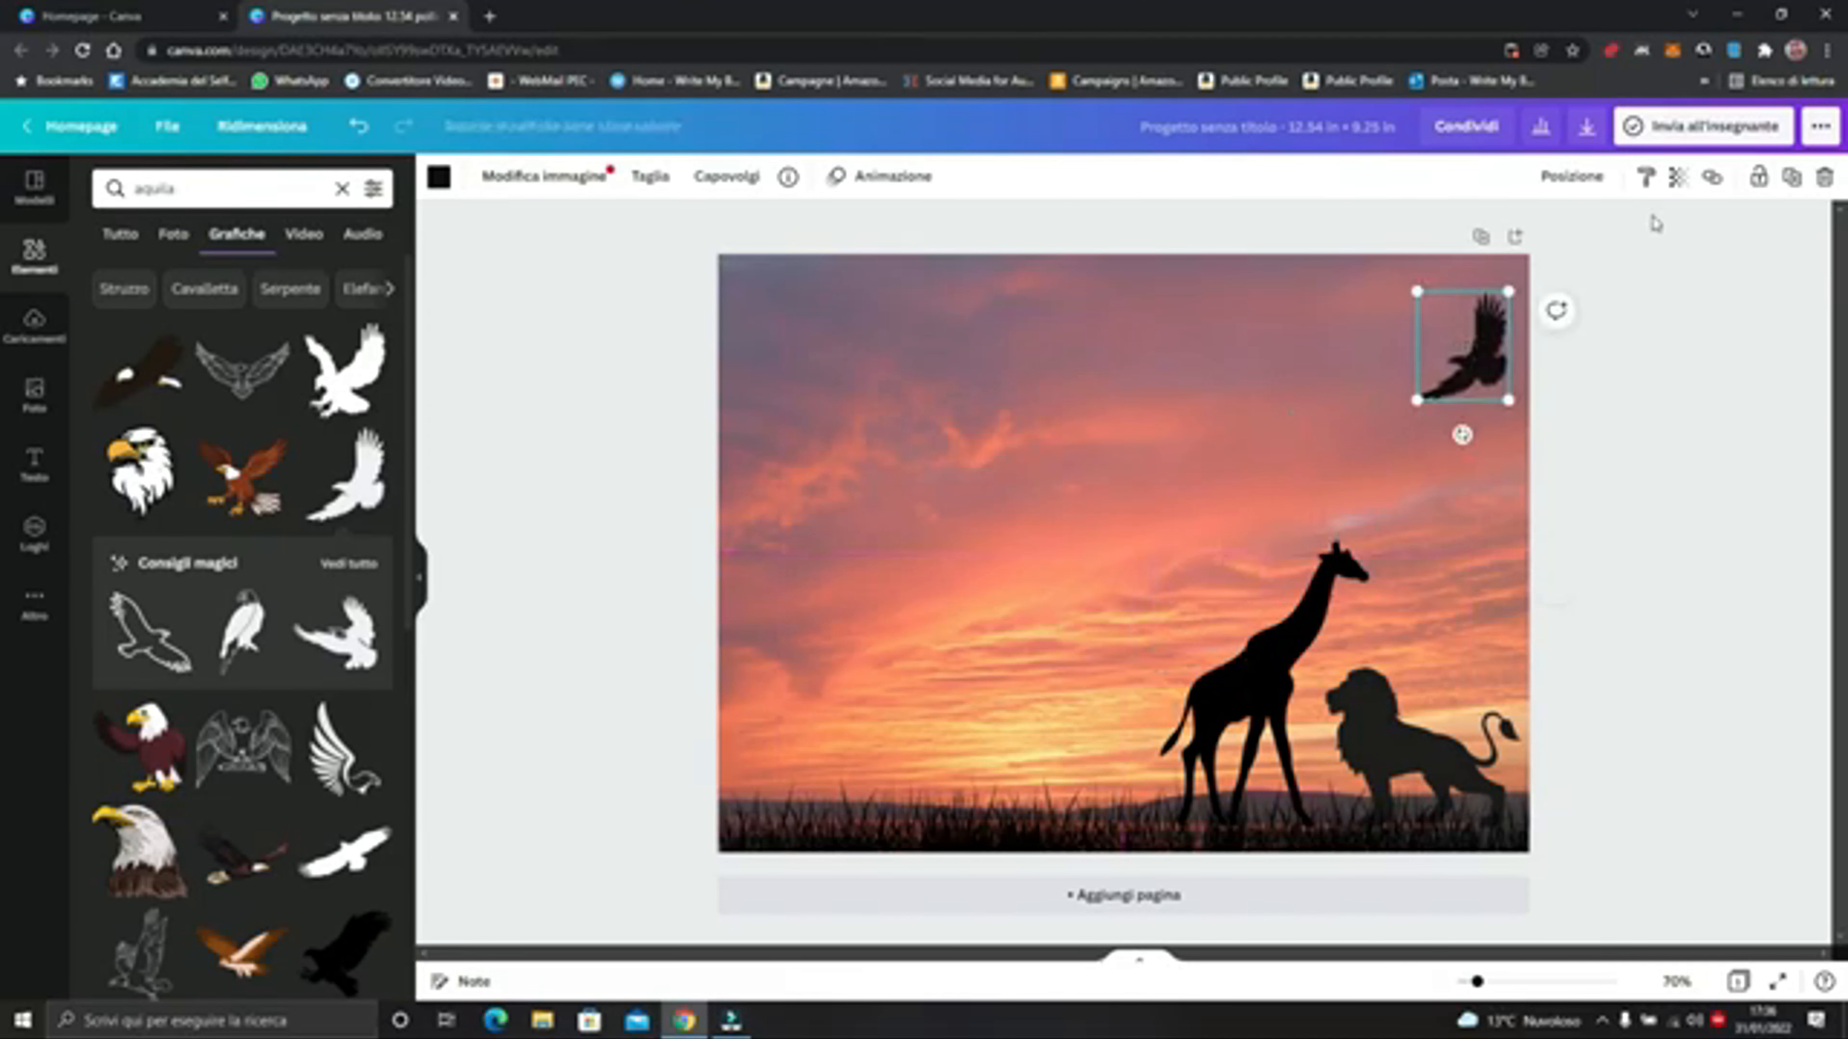
Try the sunset background at a transparency value of 100 and return it to 70
left_click(1495, 501)
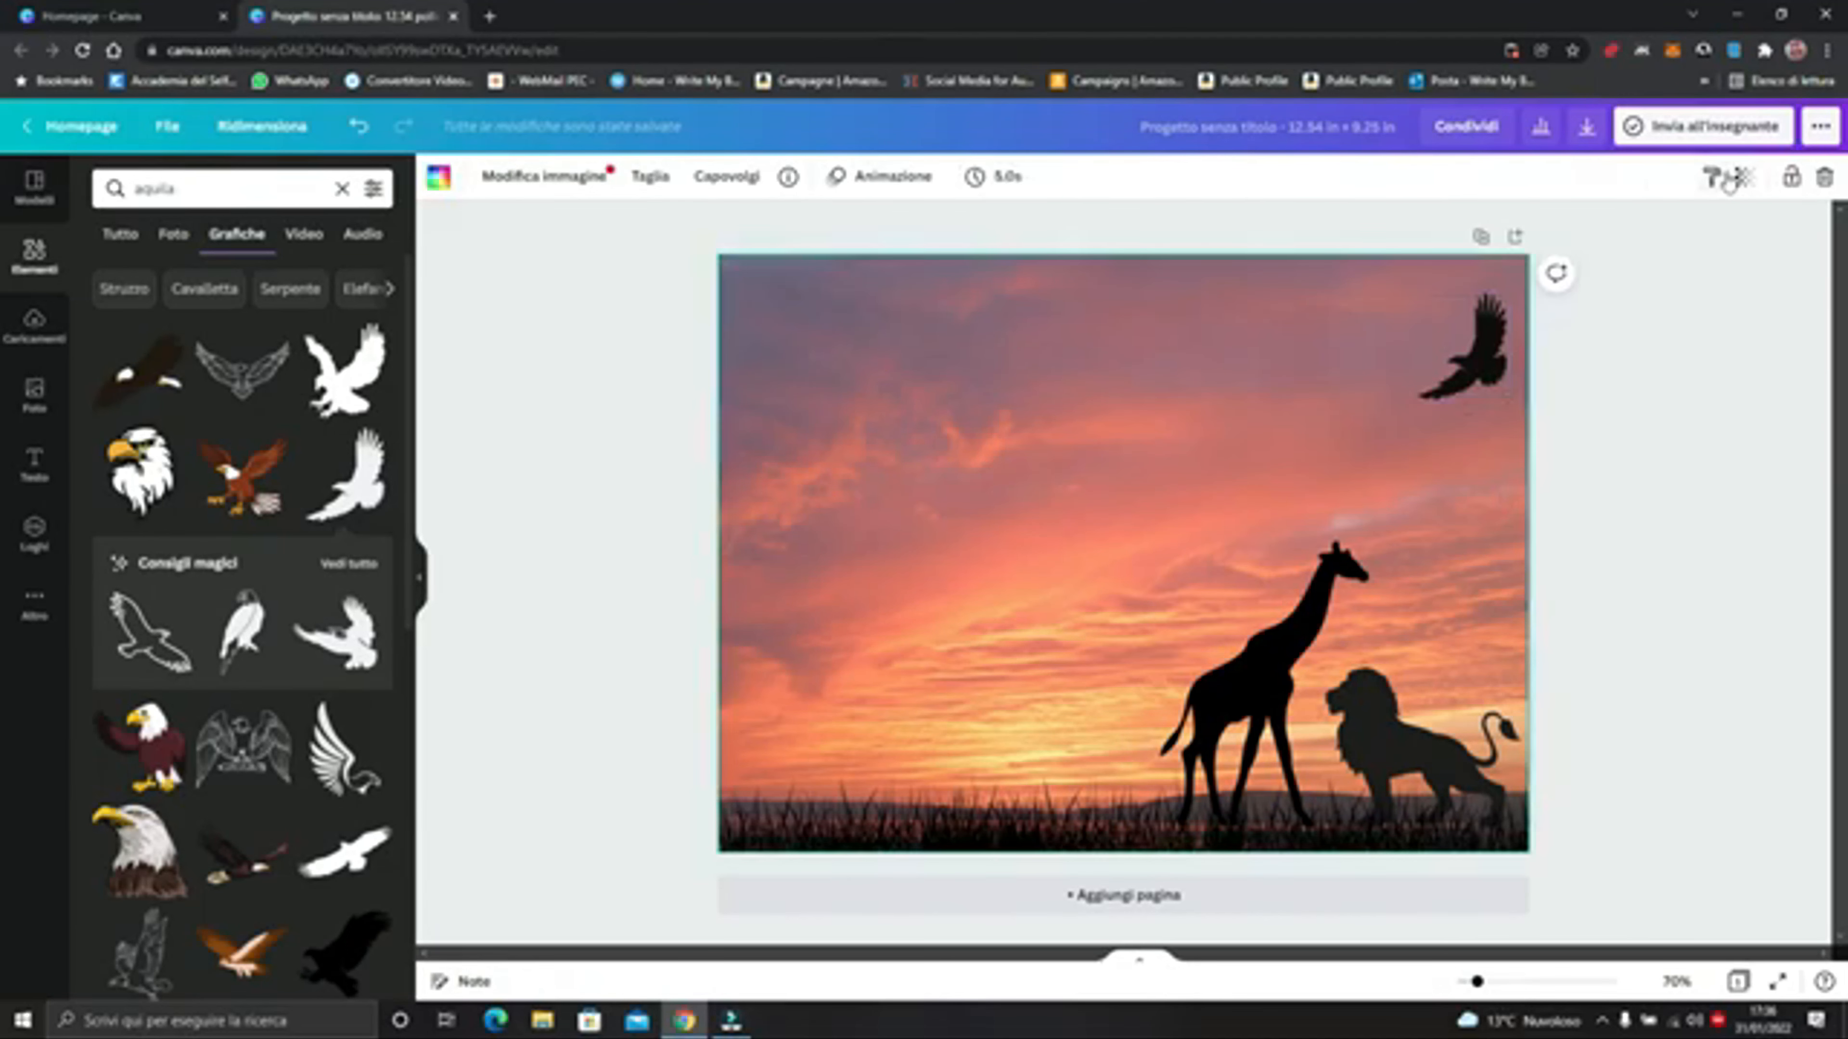
left_click(1743, 177)
left_click_drag(1656, 242, 1695, 246)
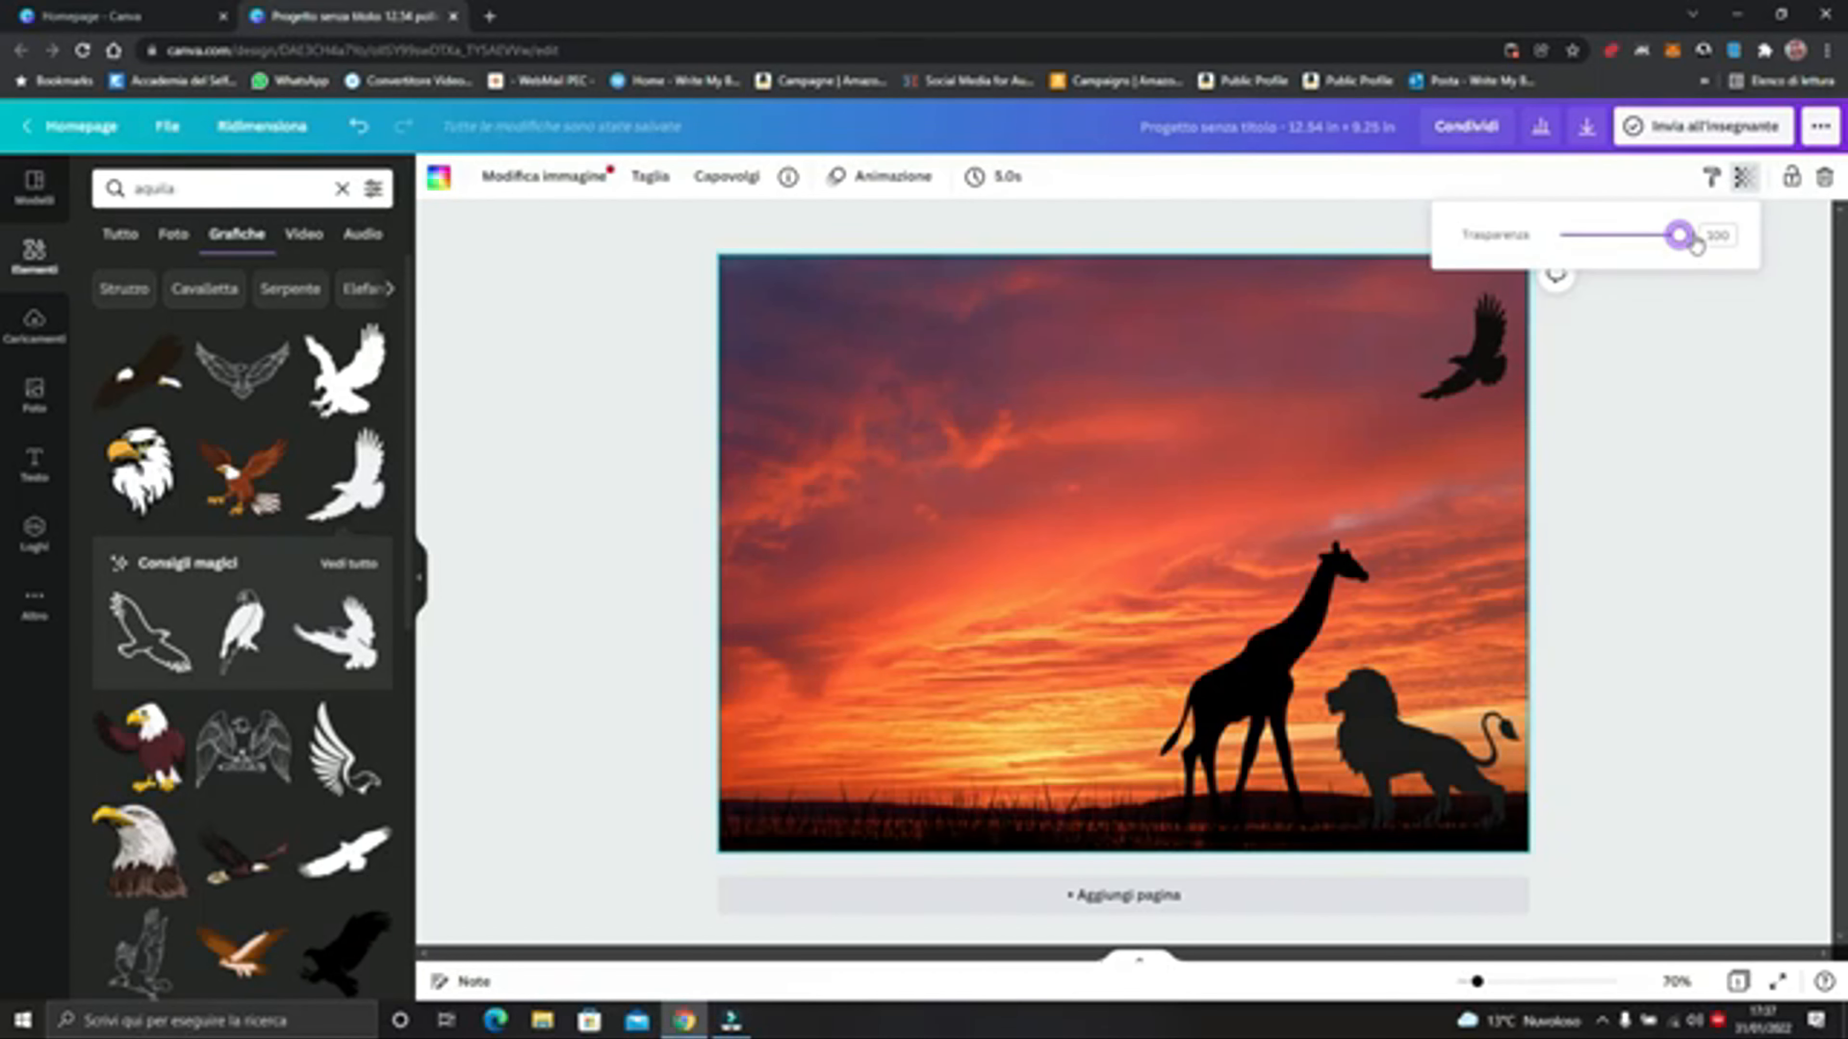
left_click_drag(1680, 237, 1645, 240)
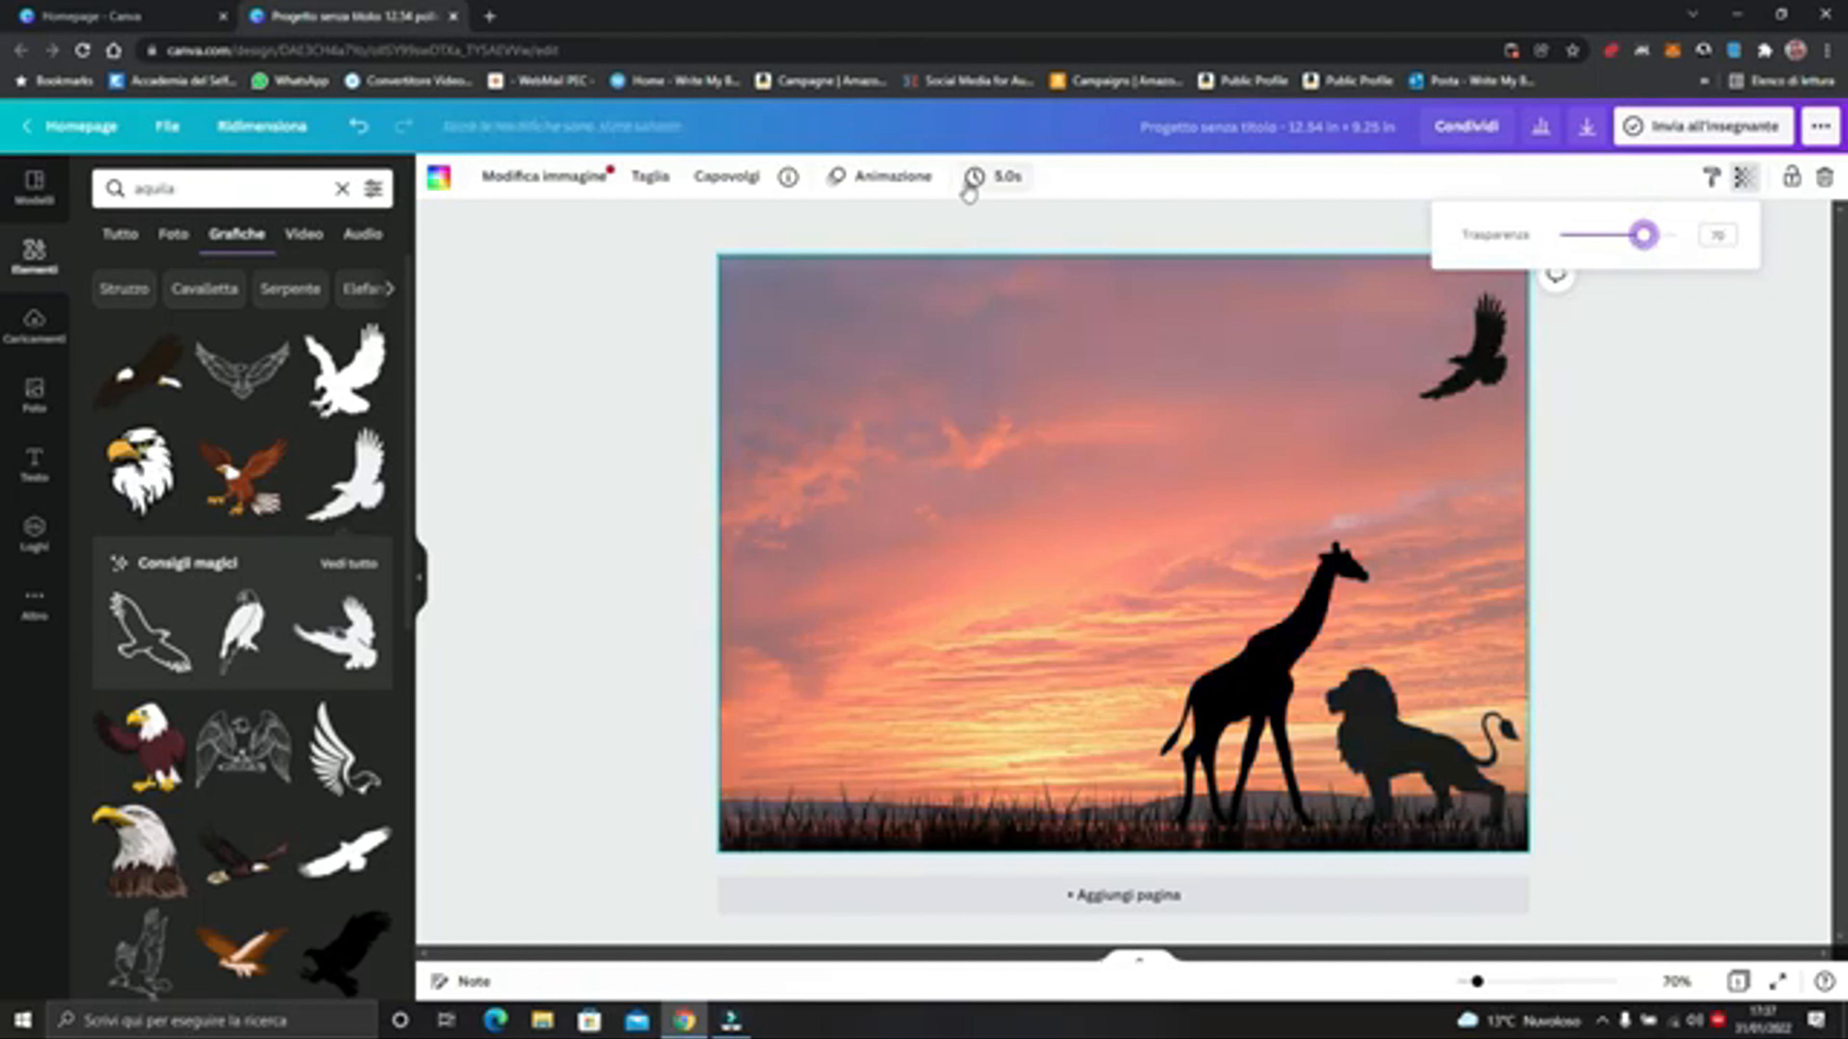
Open amazon.com in a new browser tab
left_click(490, 17)
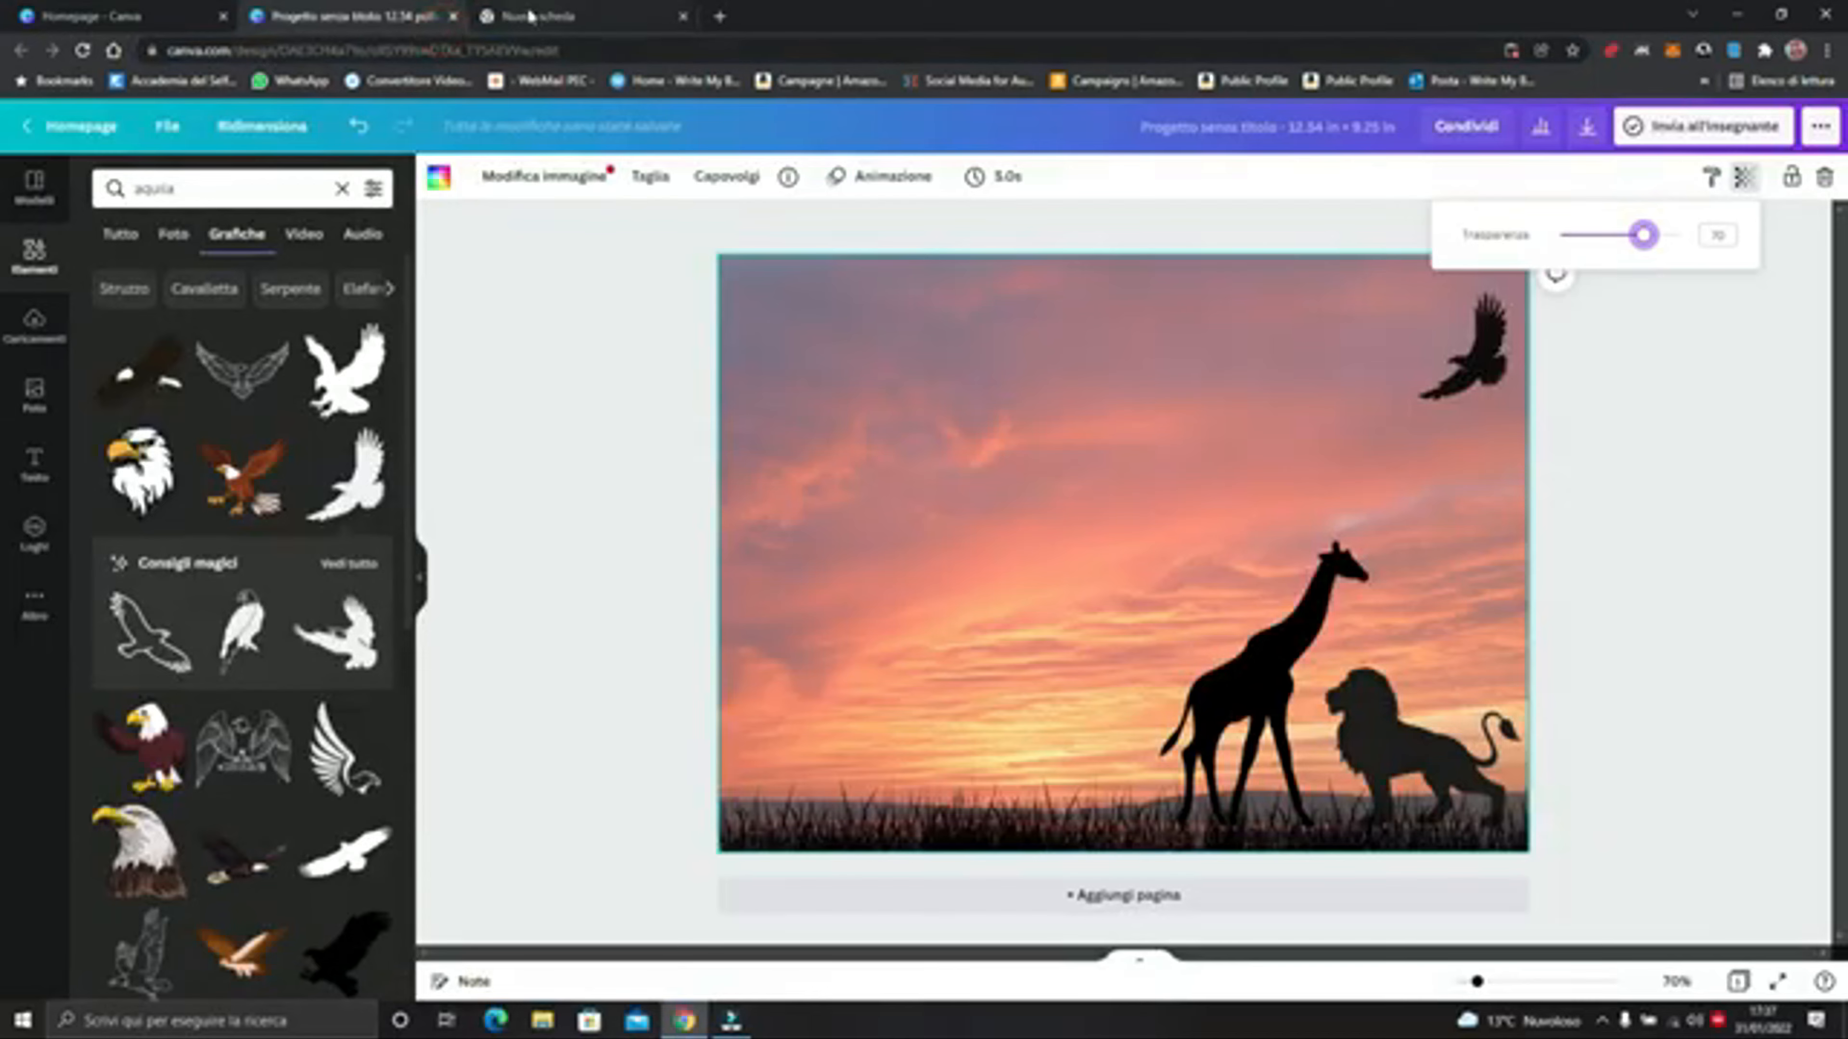
left_click(534, 16)
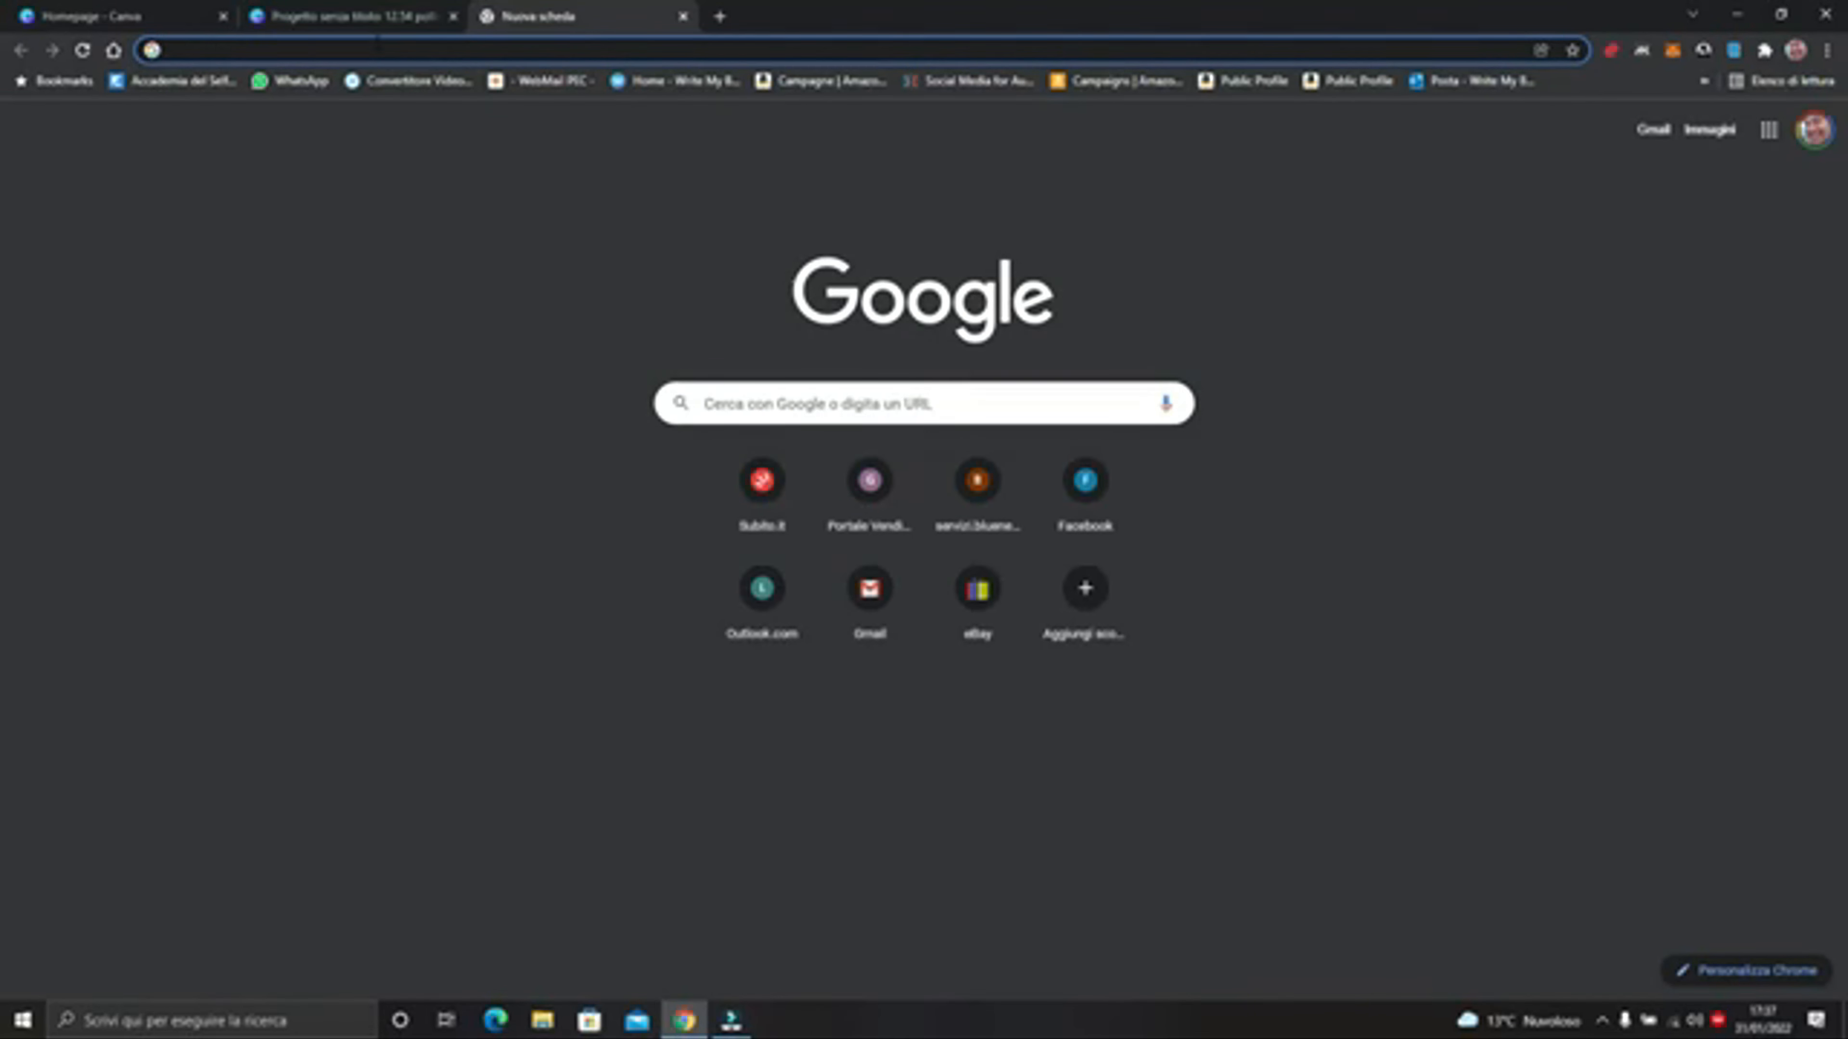
type("am")
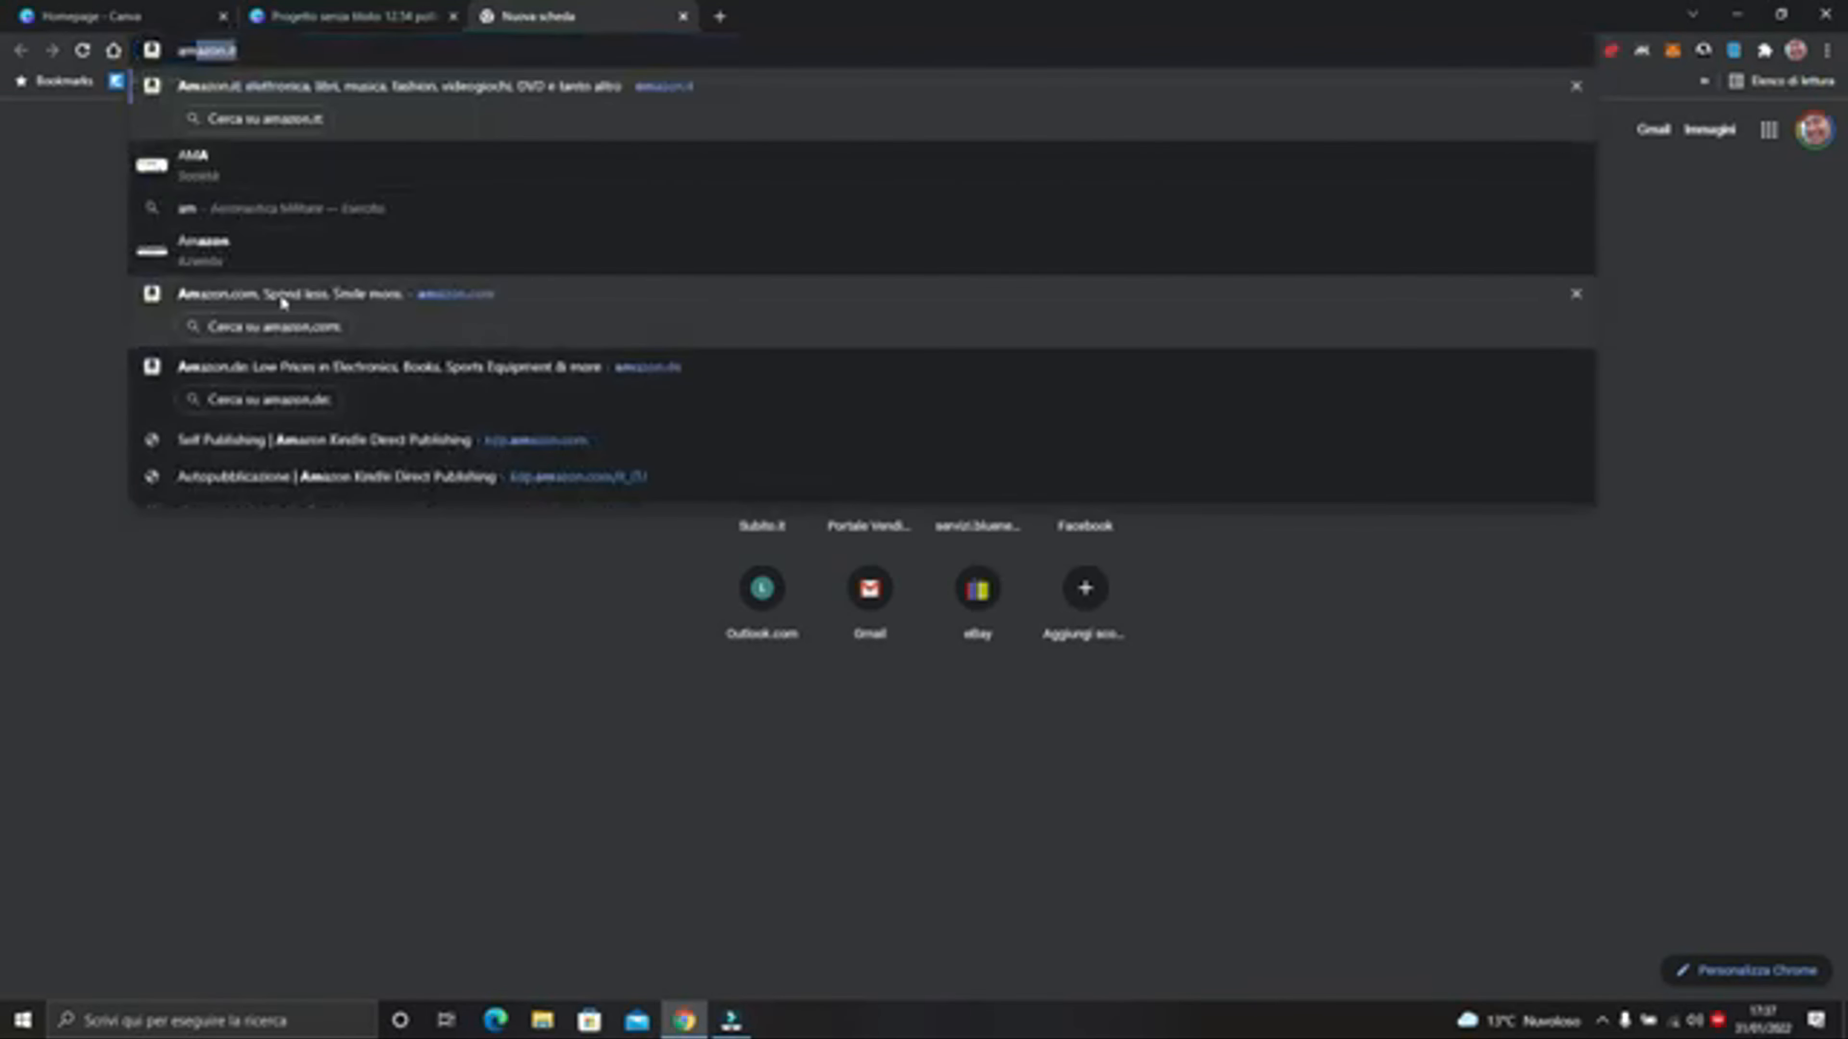
left_click(282, 298)
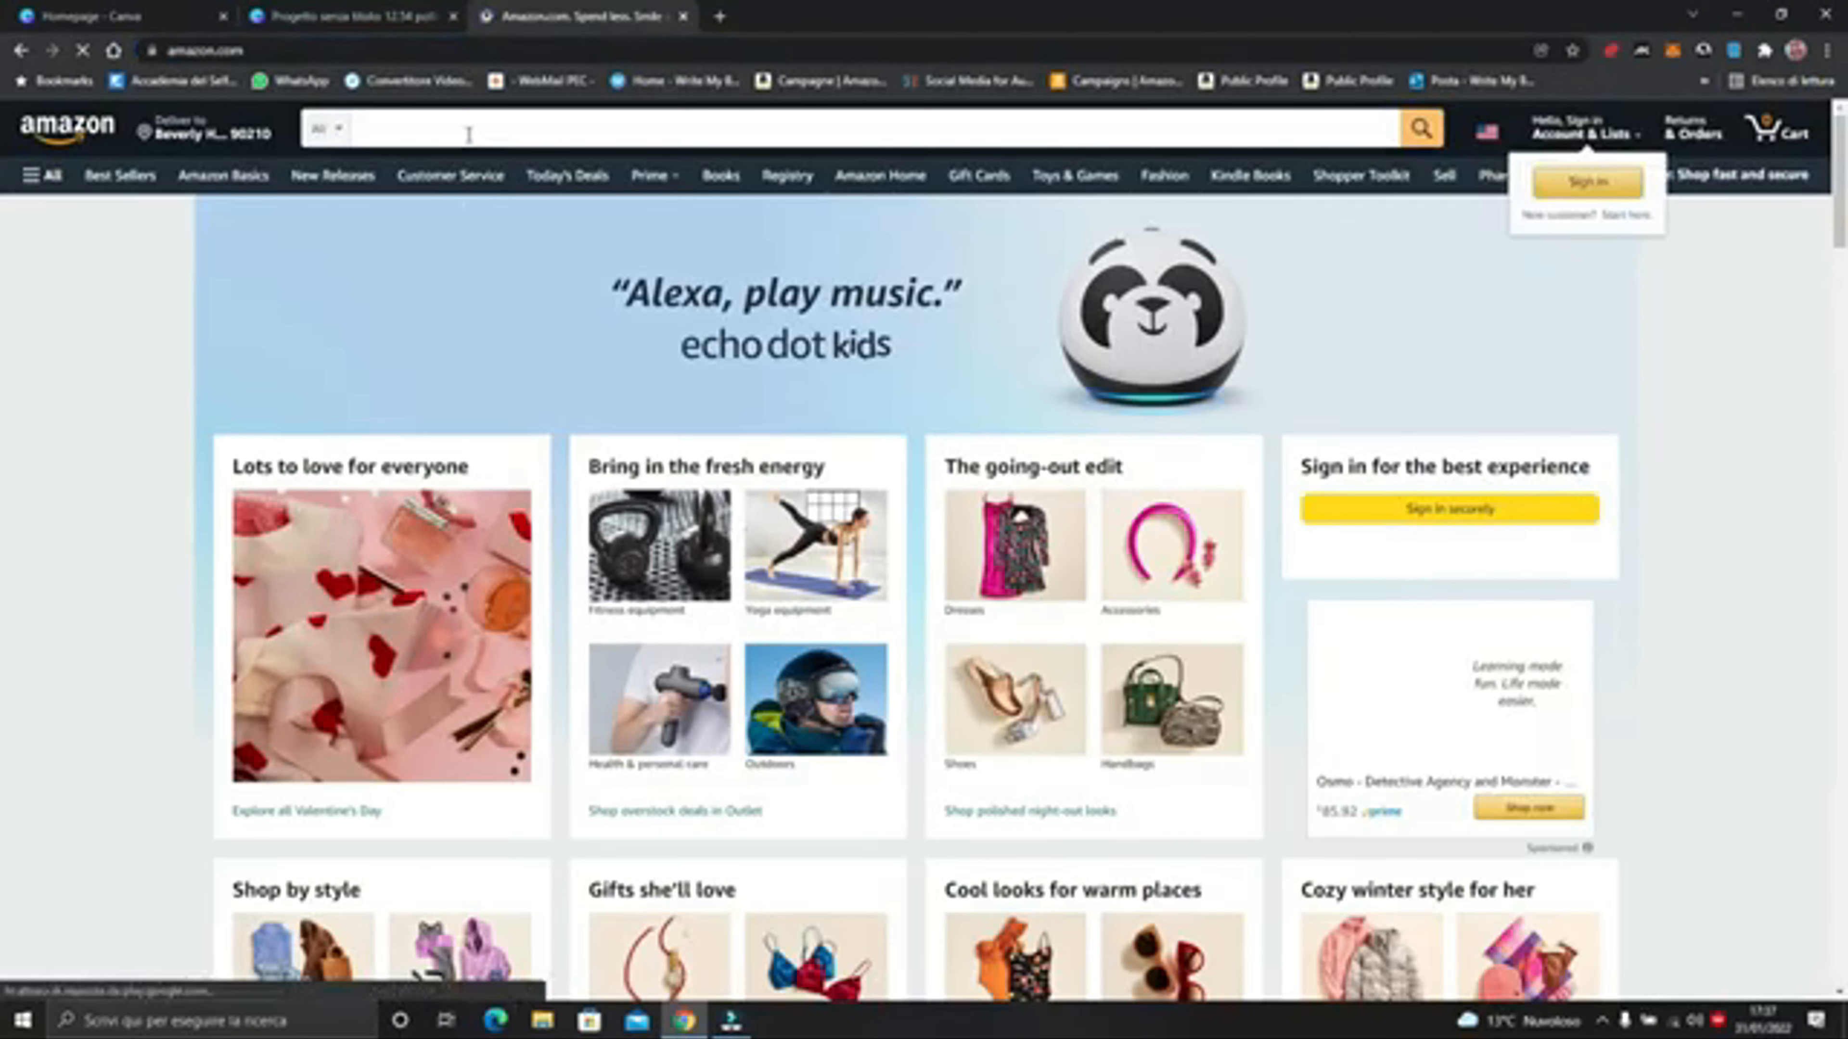
Search Amazon for "jungle coloring book" and browse the results, including the product page of the jungle animals sketchbook
left_click(472, 127)
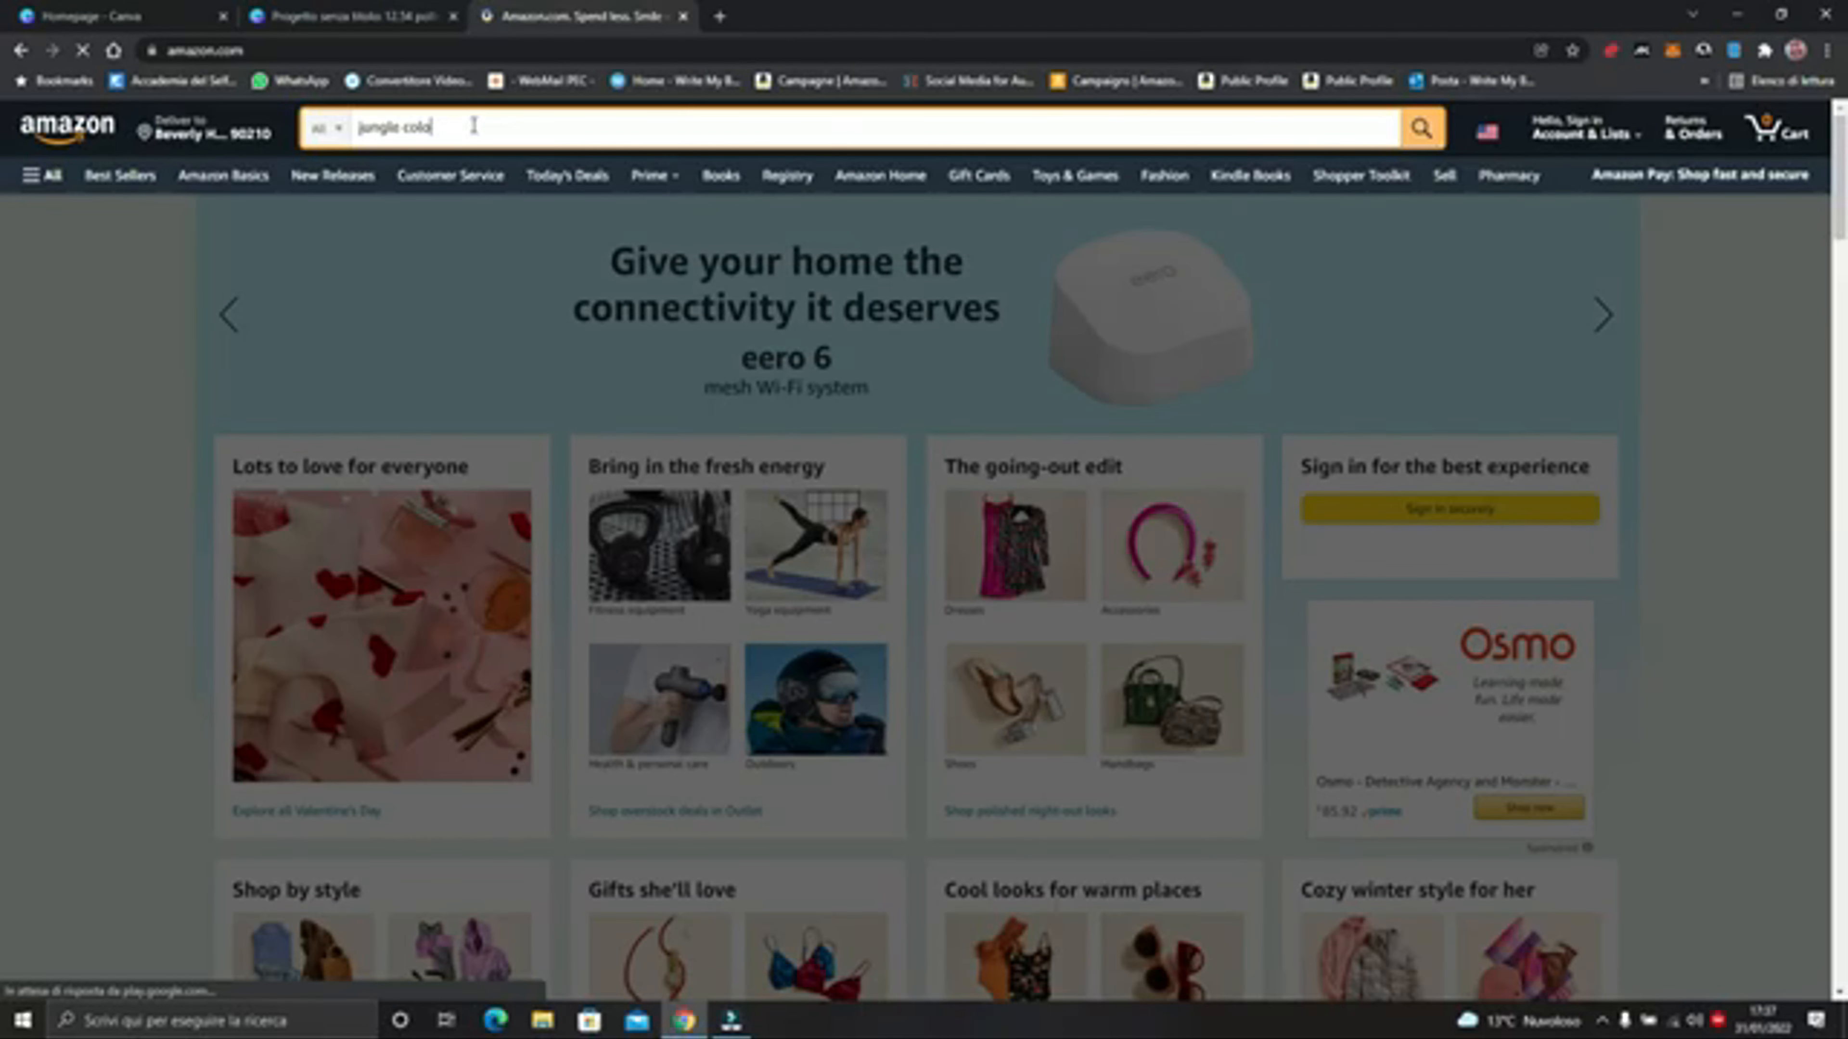
type("jungle coloring book")
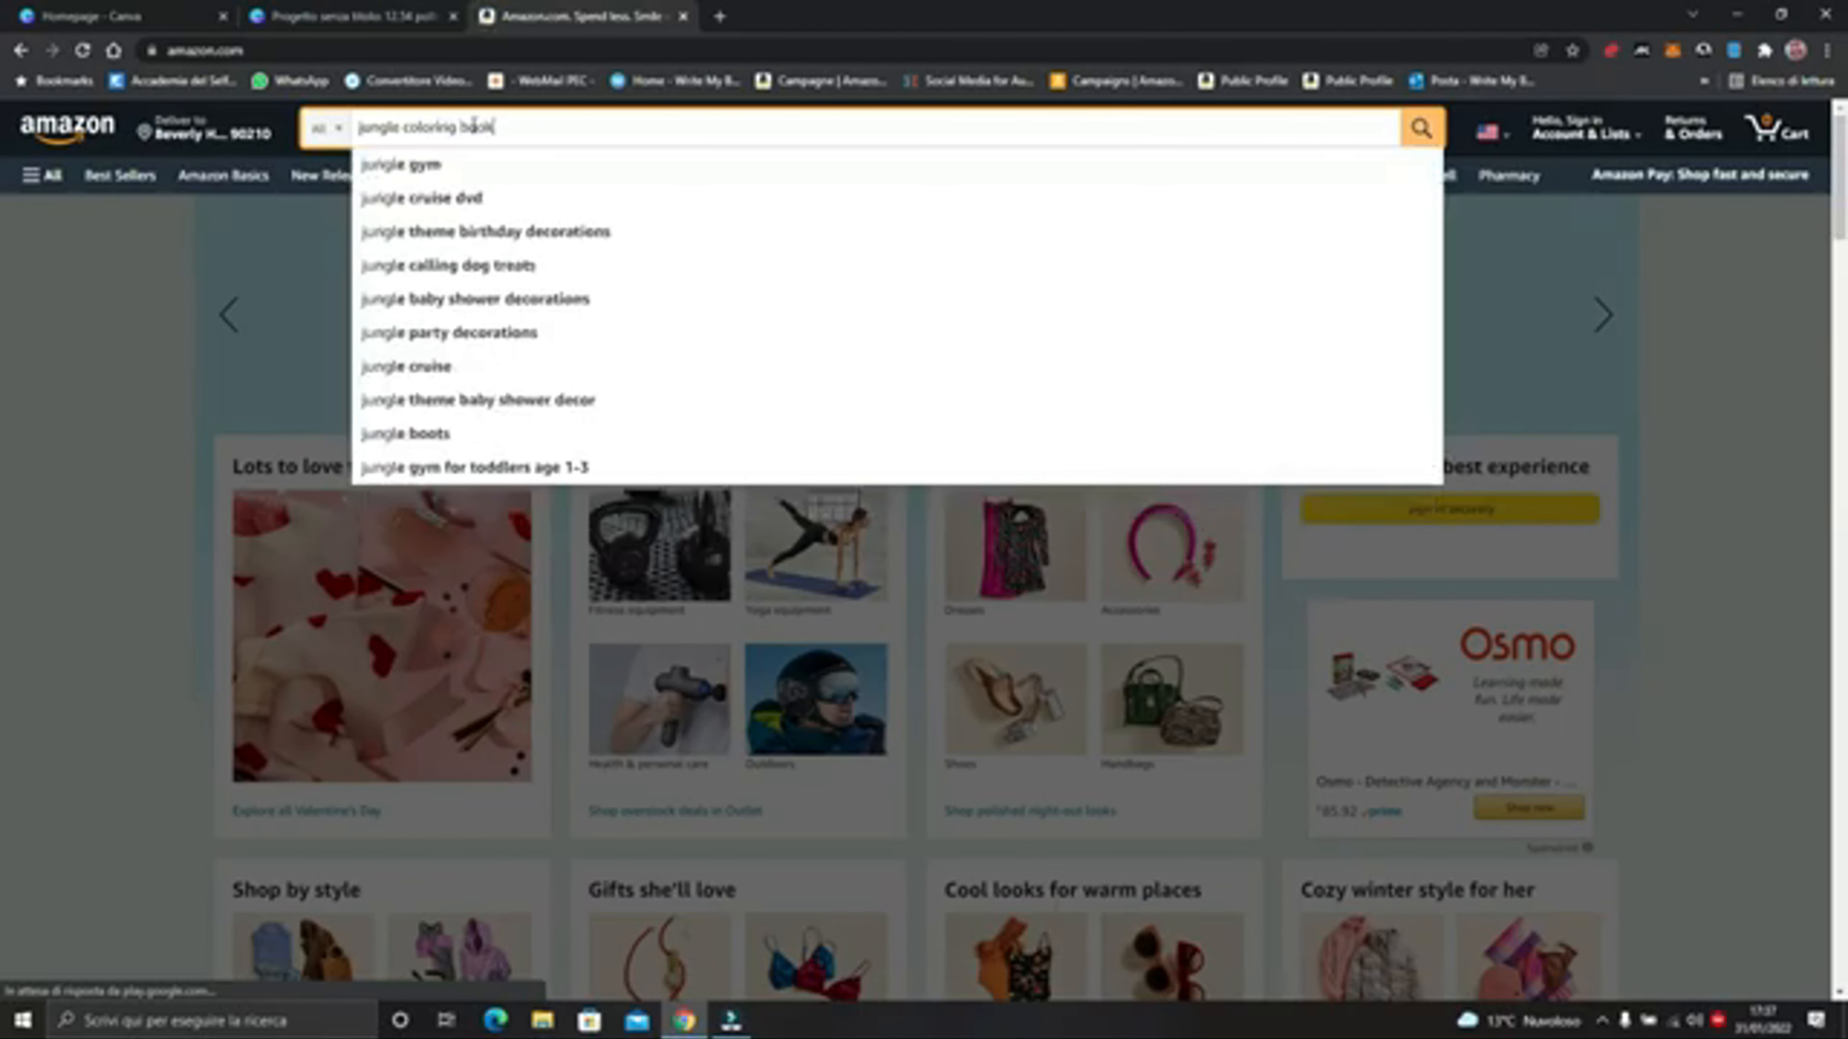
key("Return")
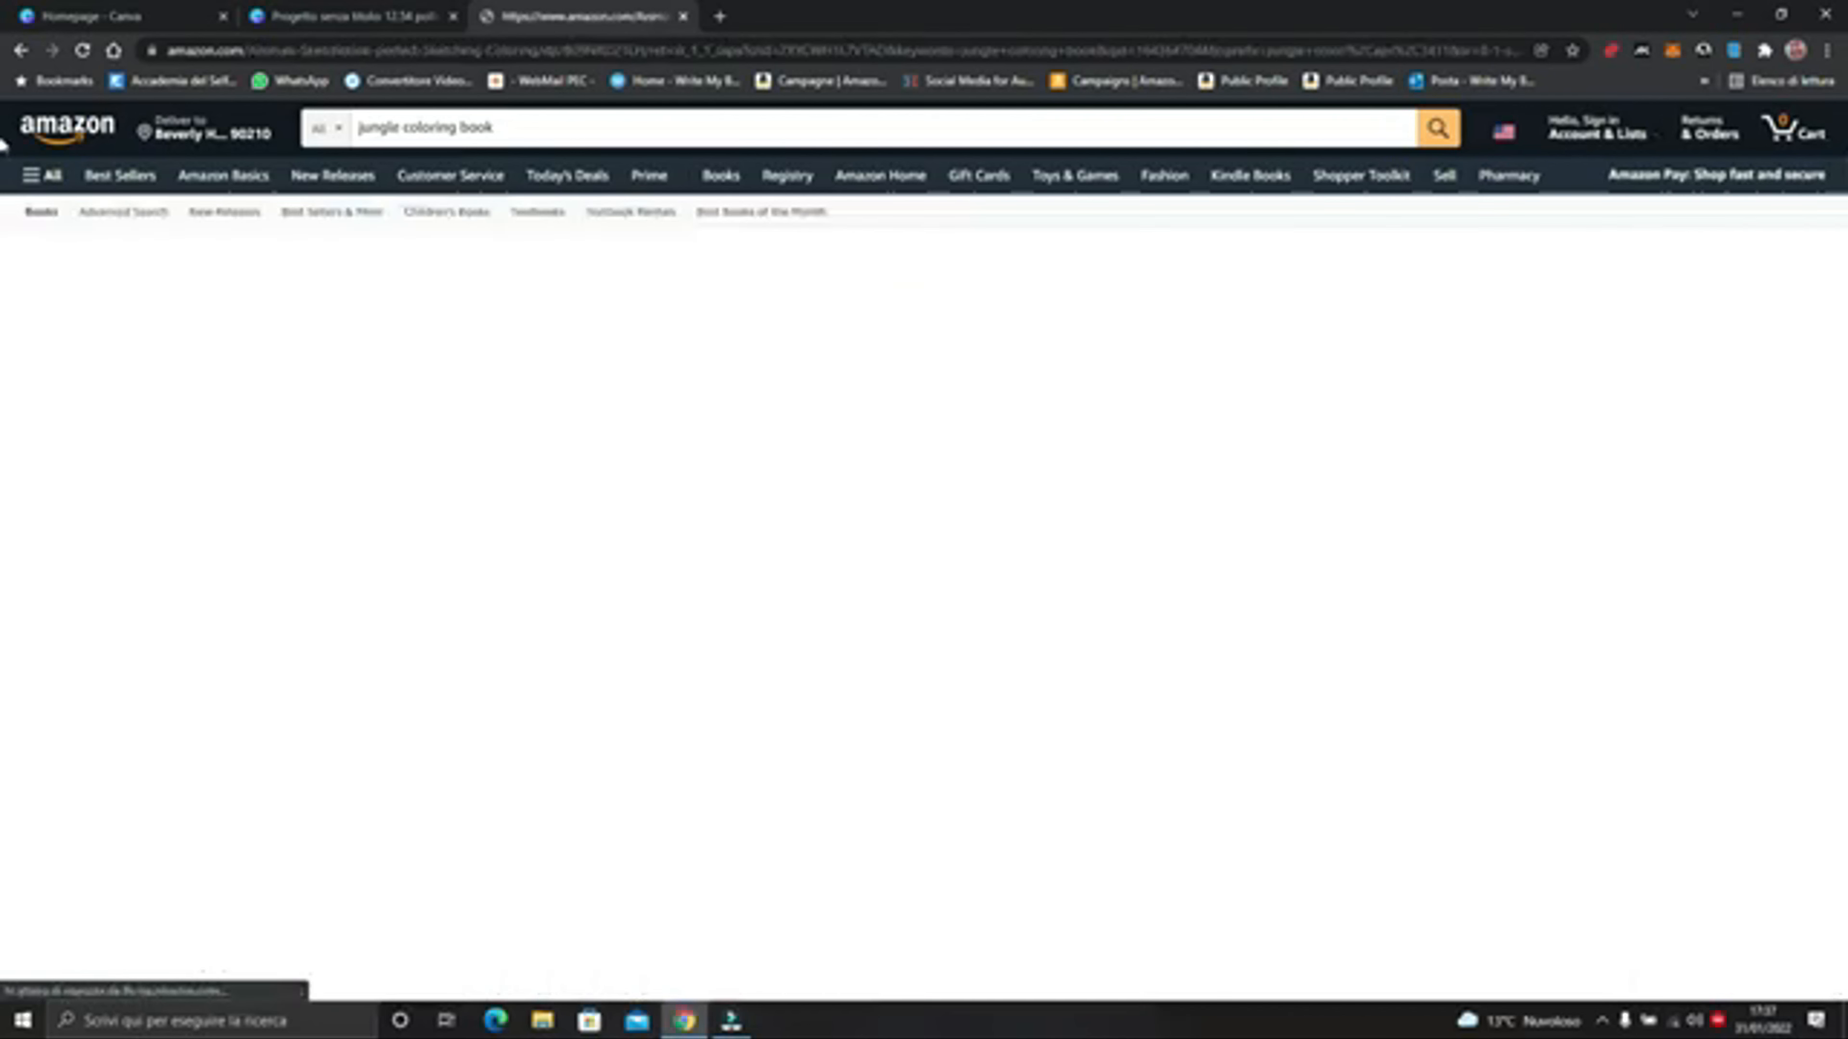
left_click_drag(1839, 266, 1839, 328)
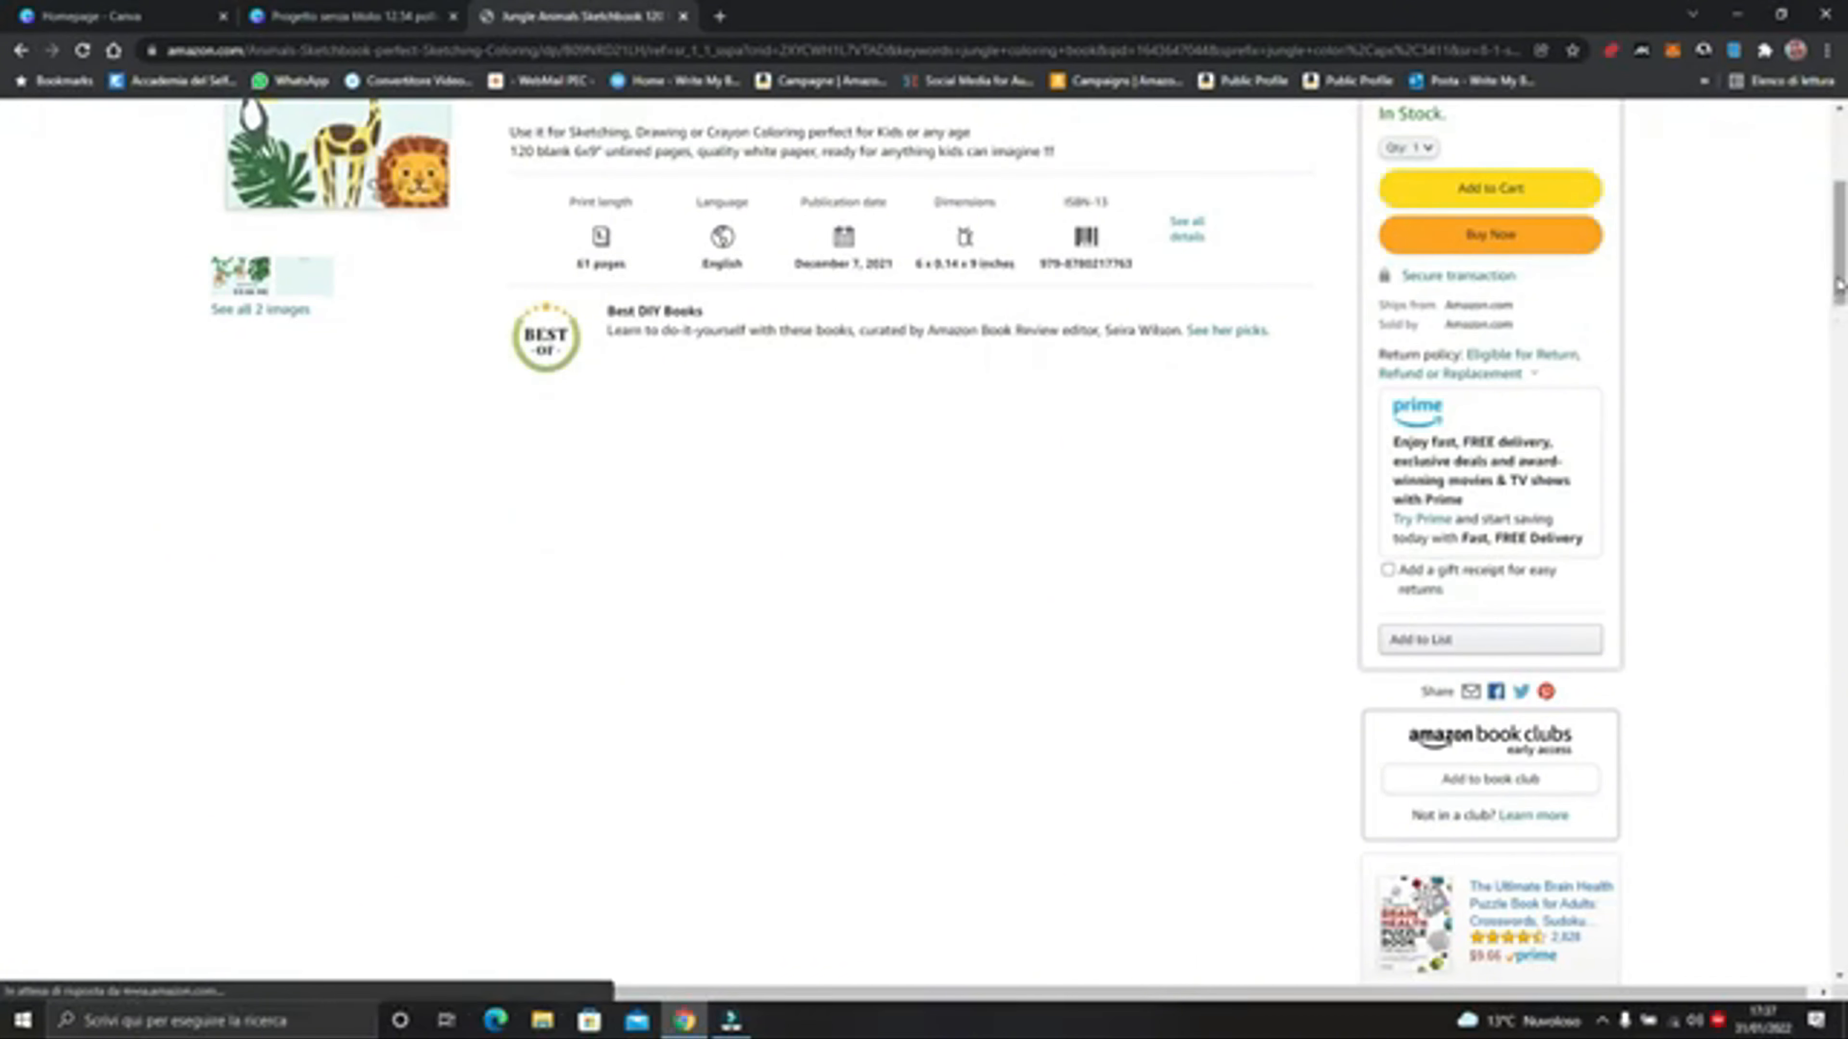
scroll(1840, 283, "up", 3)
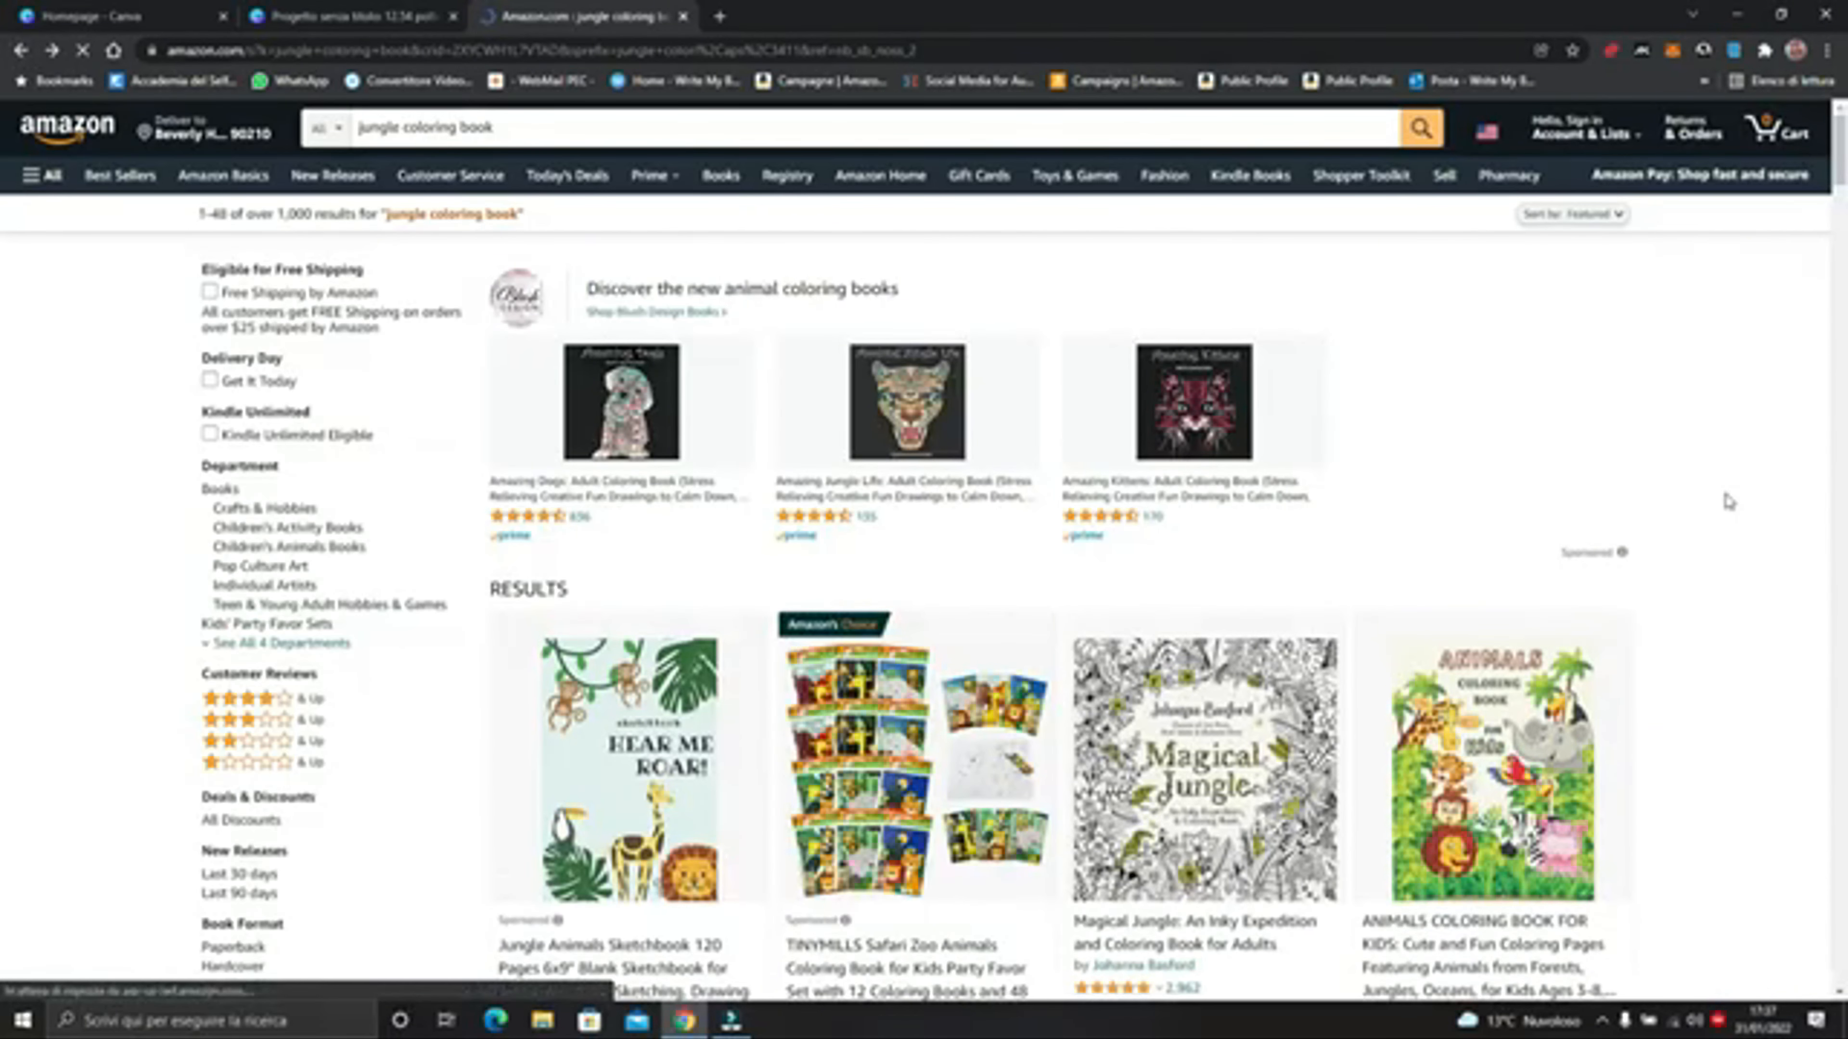
scroll(1835, 228, "down", 12)
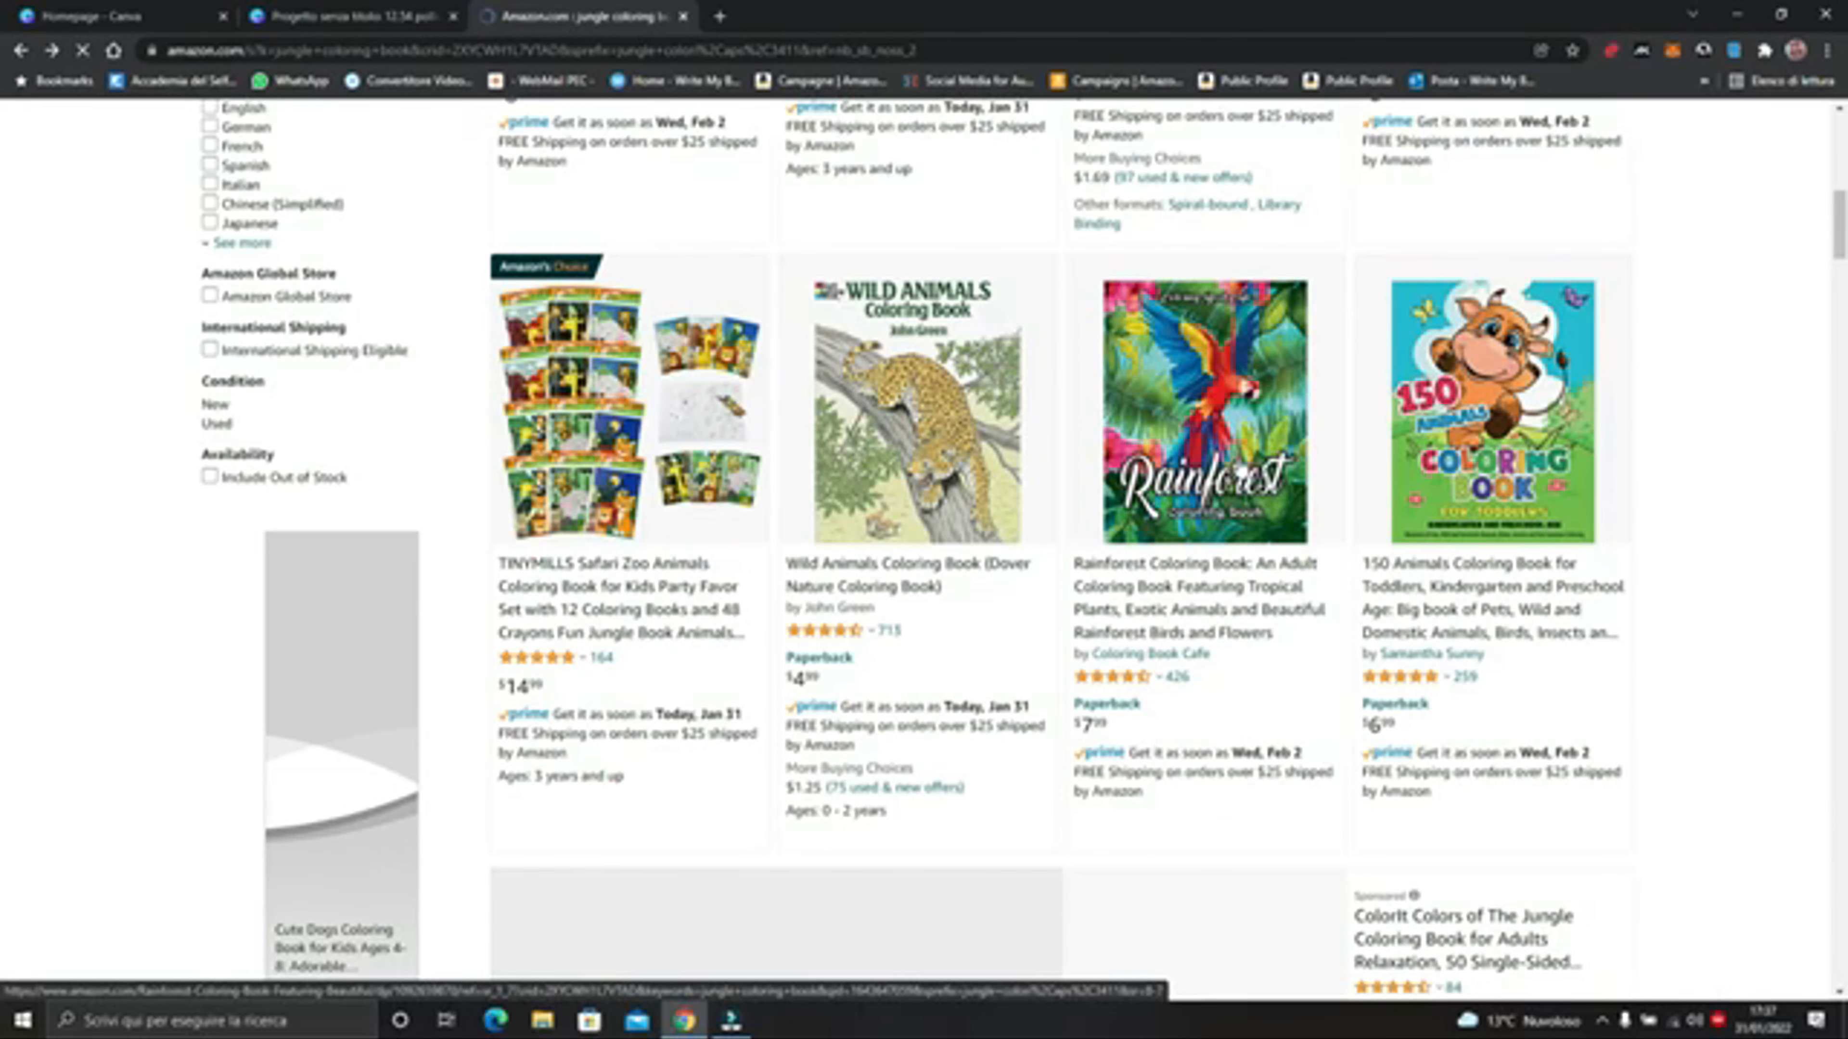
Copy the Rainforest Coloring Book's expanded description, except its closing line, and switch to the text options of the Canva design
left_click(1241, 472)
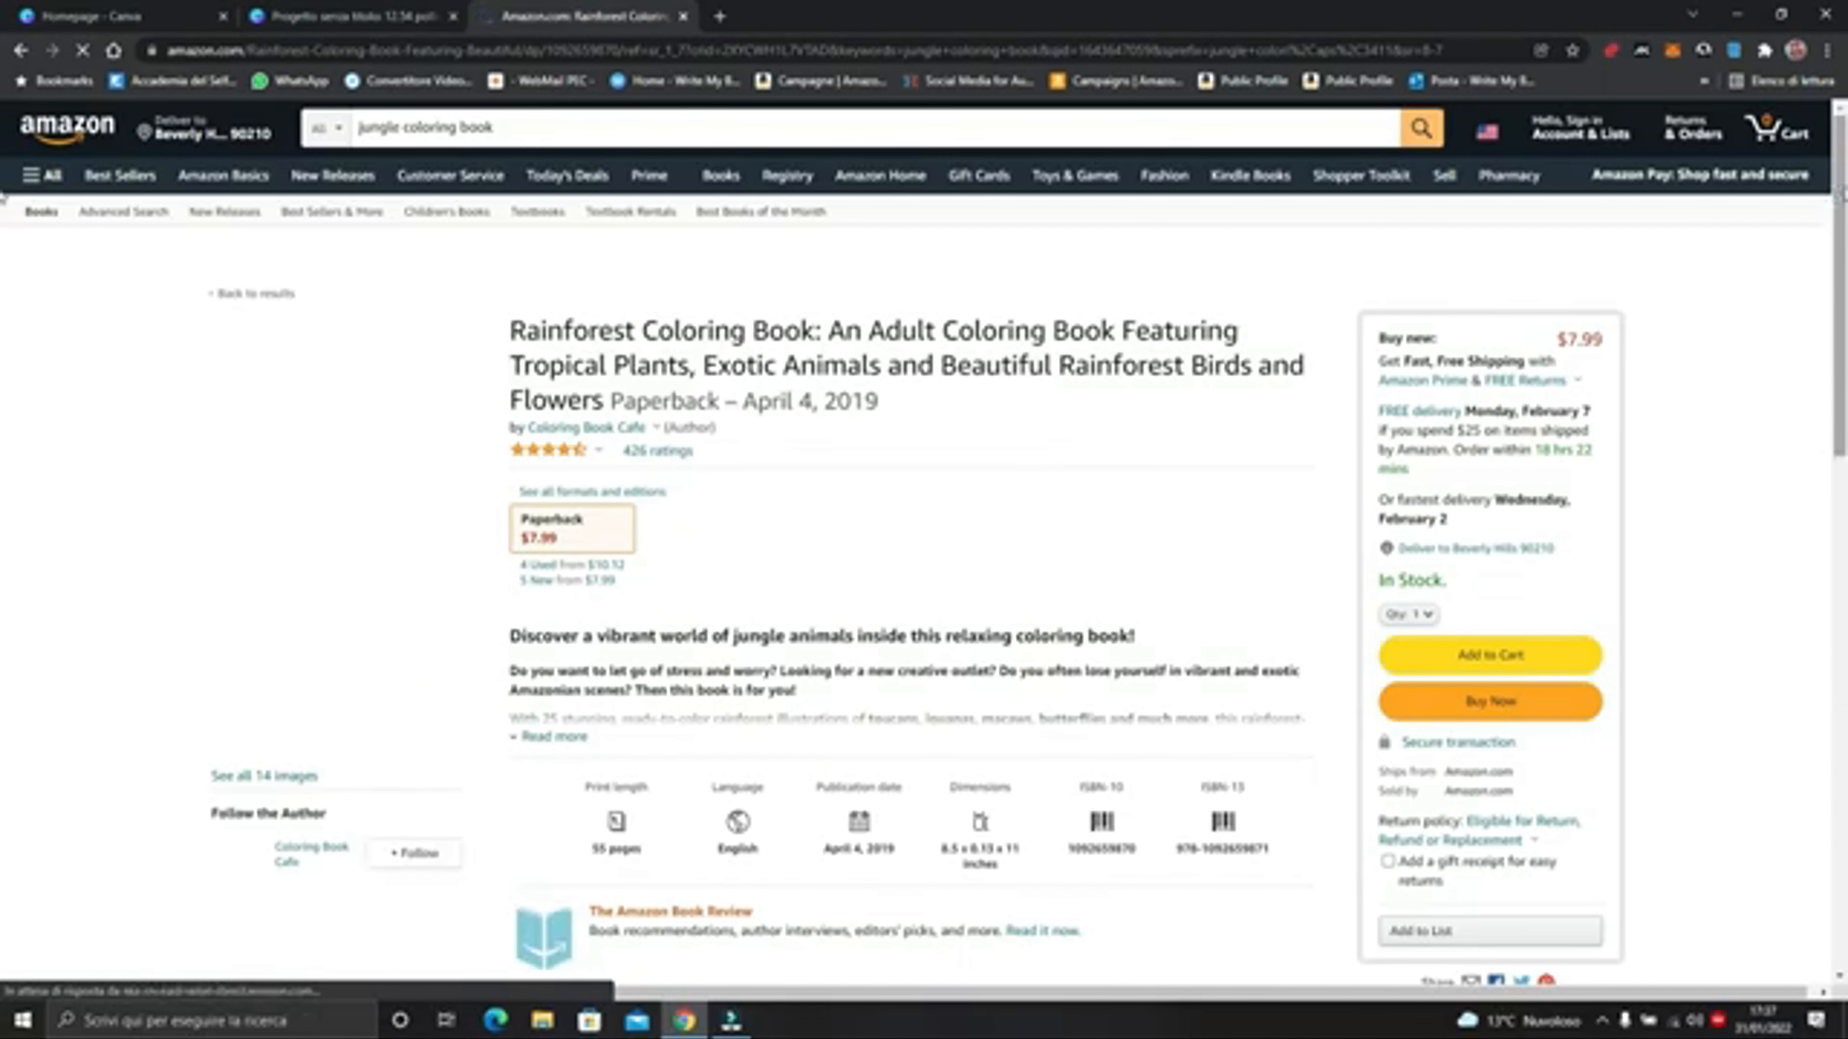
scroll(864, 324, "down", 3)
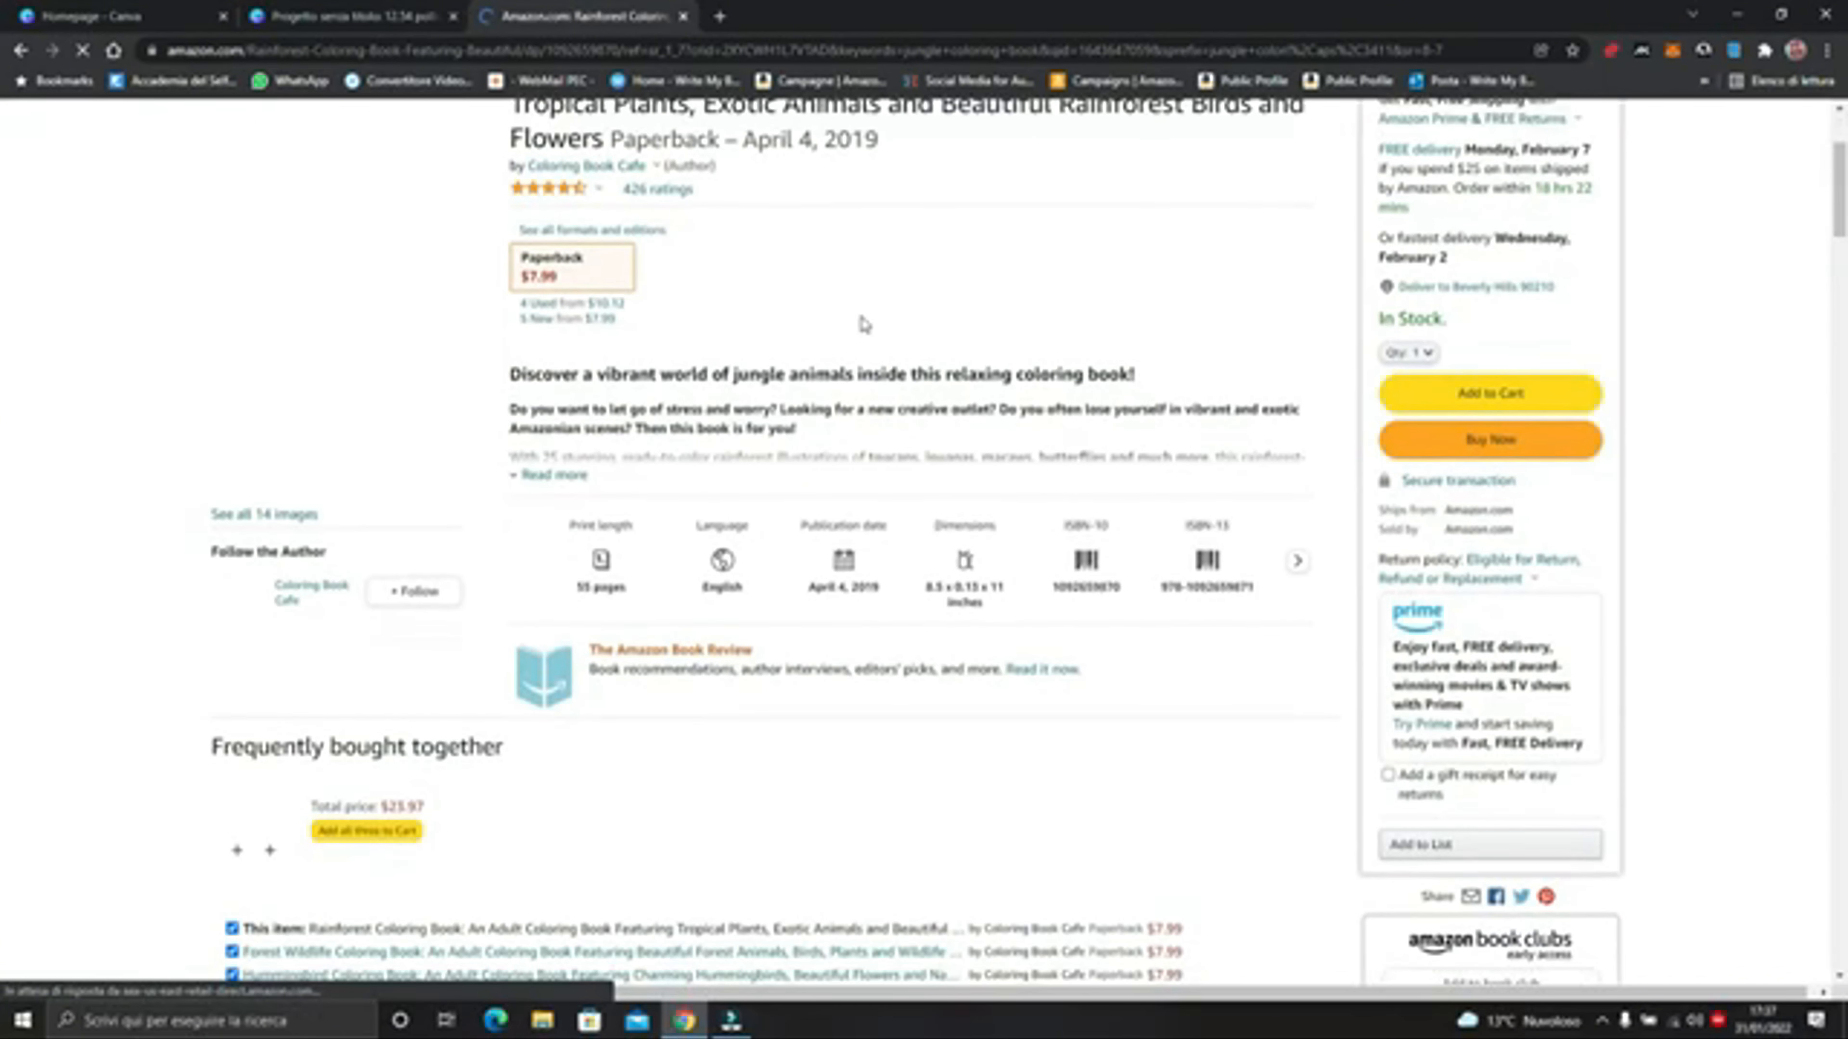
left_click(551, 477)
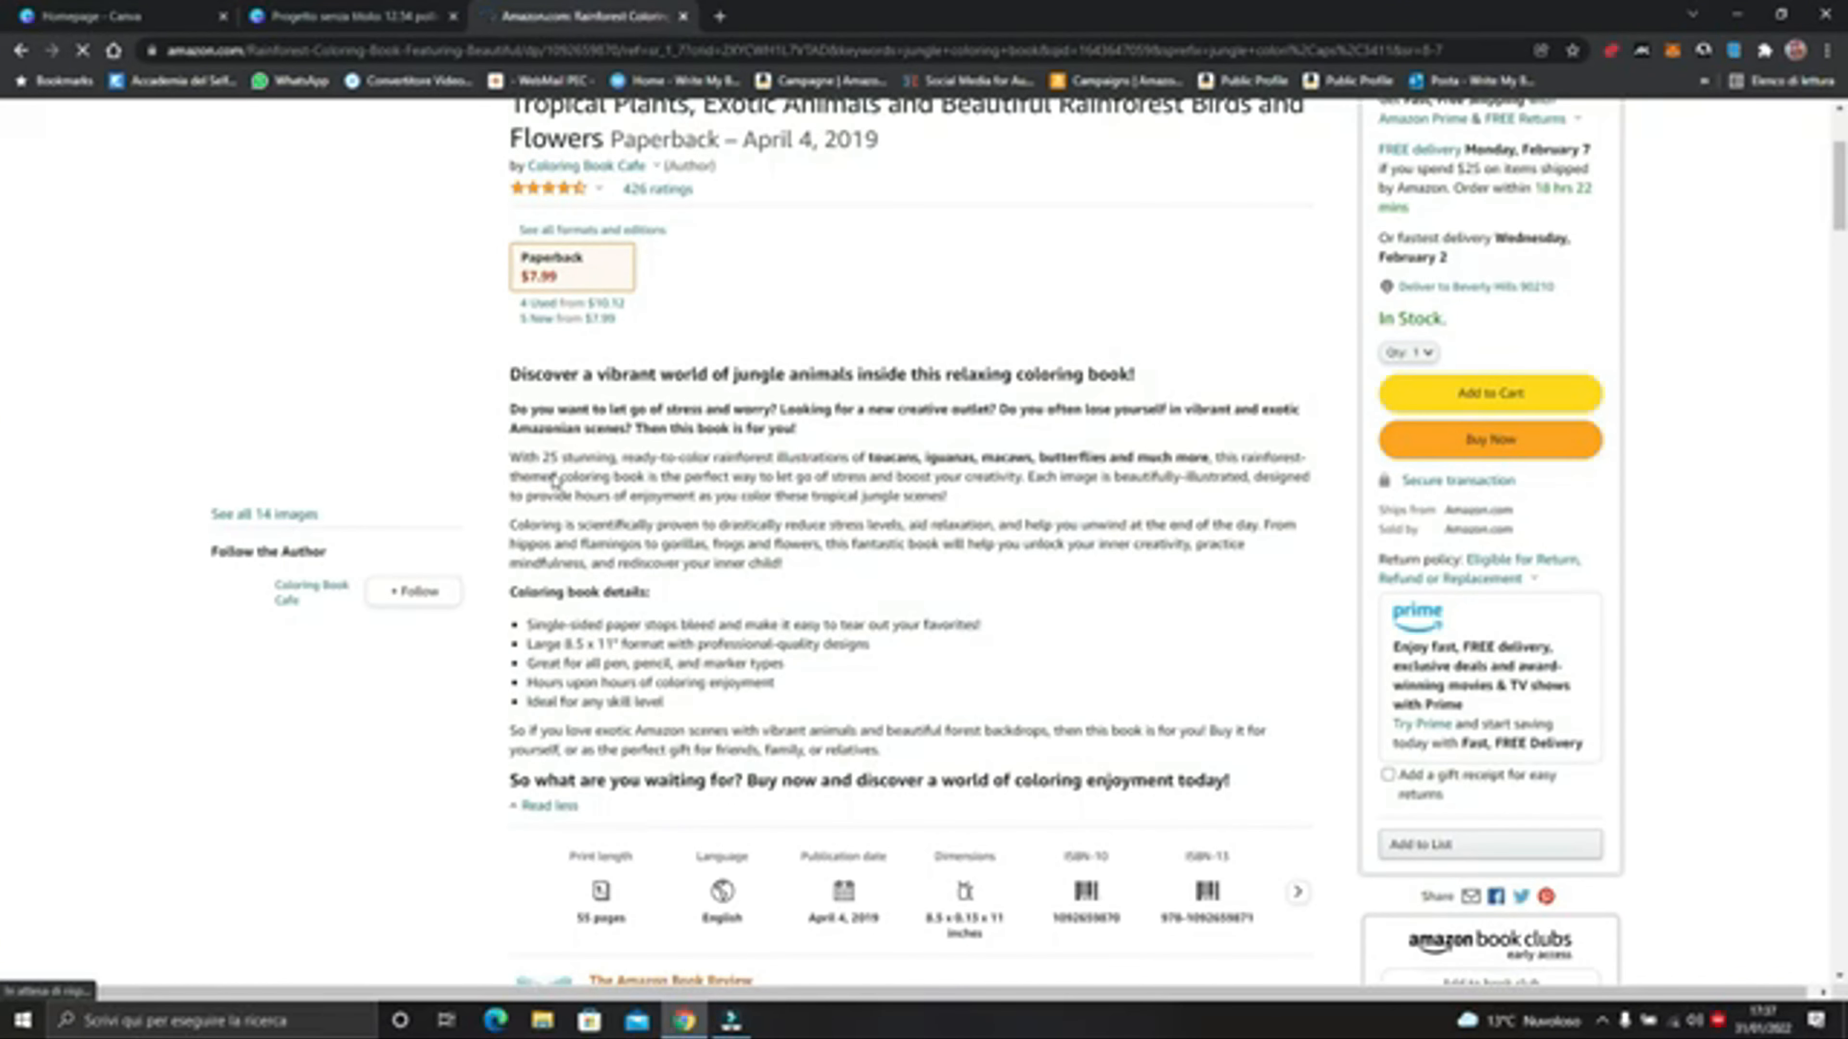
left_click_drag(511, 367, 898, 757)
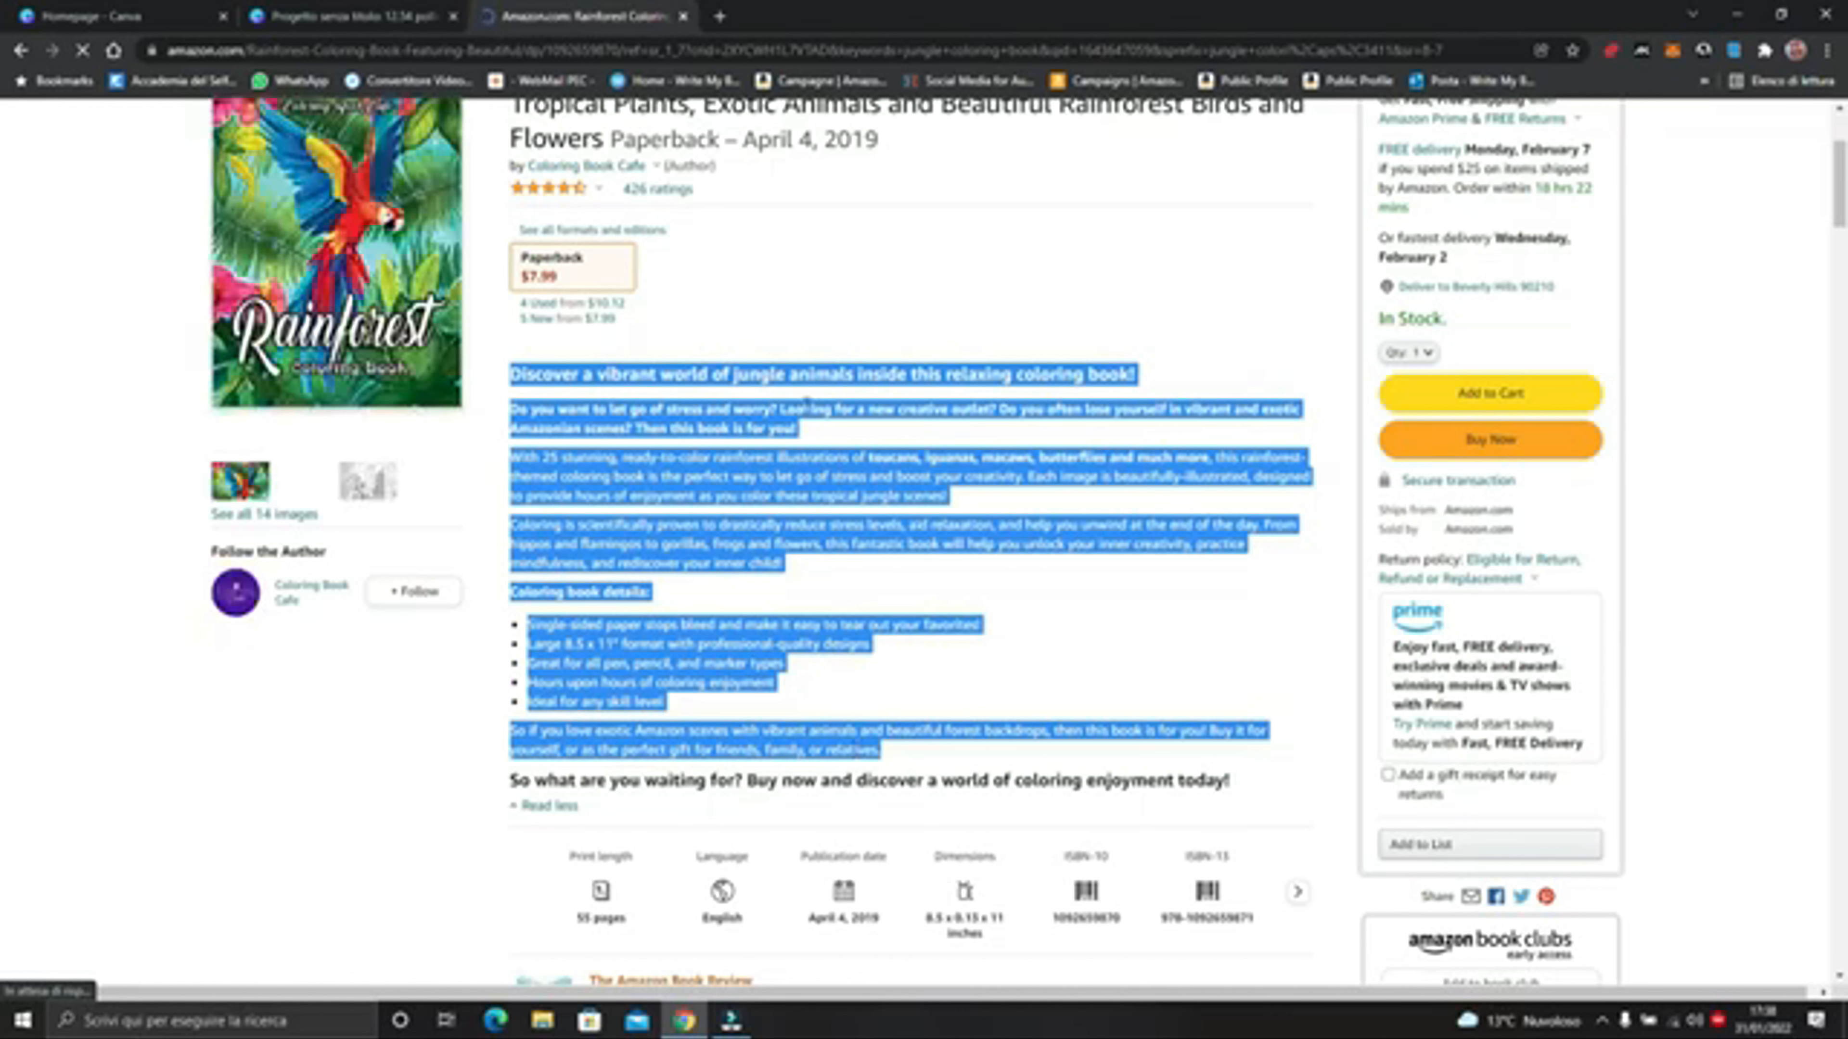
left_click(330, 11)
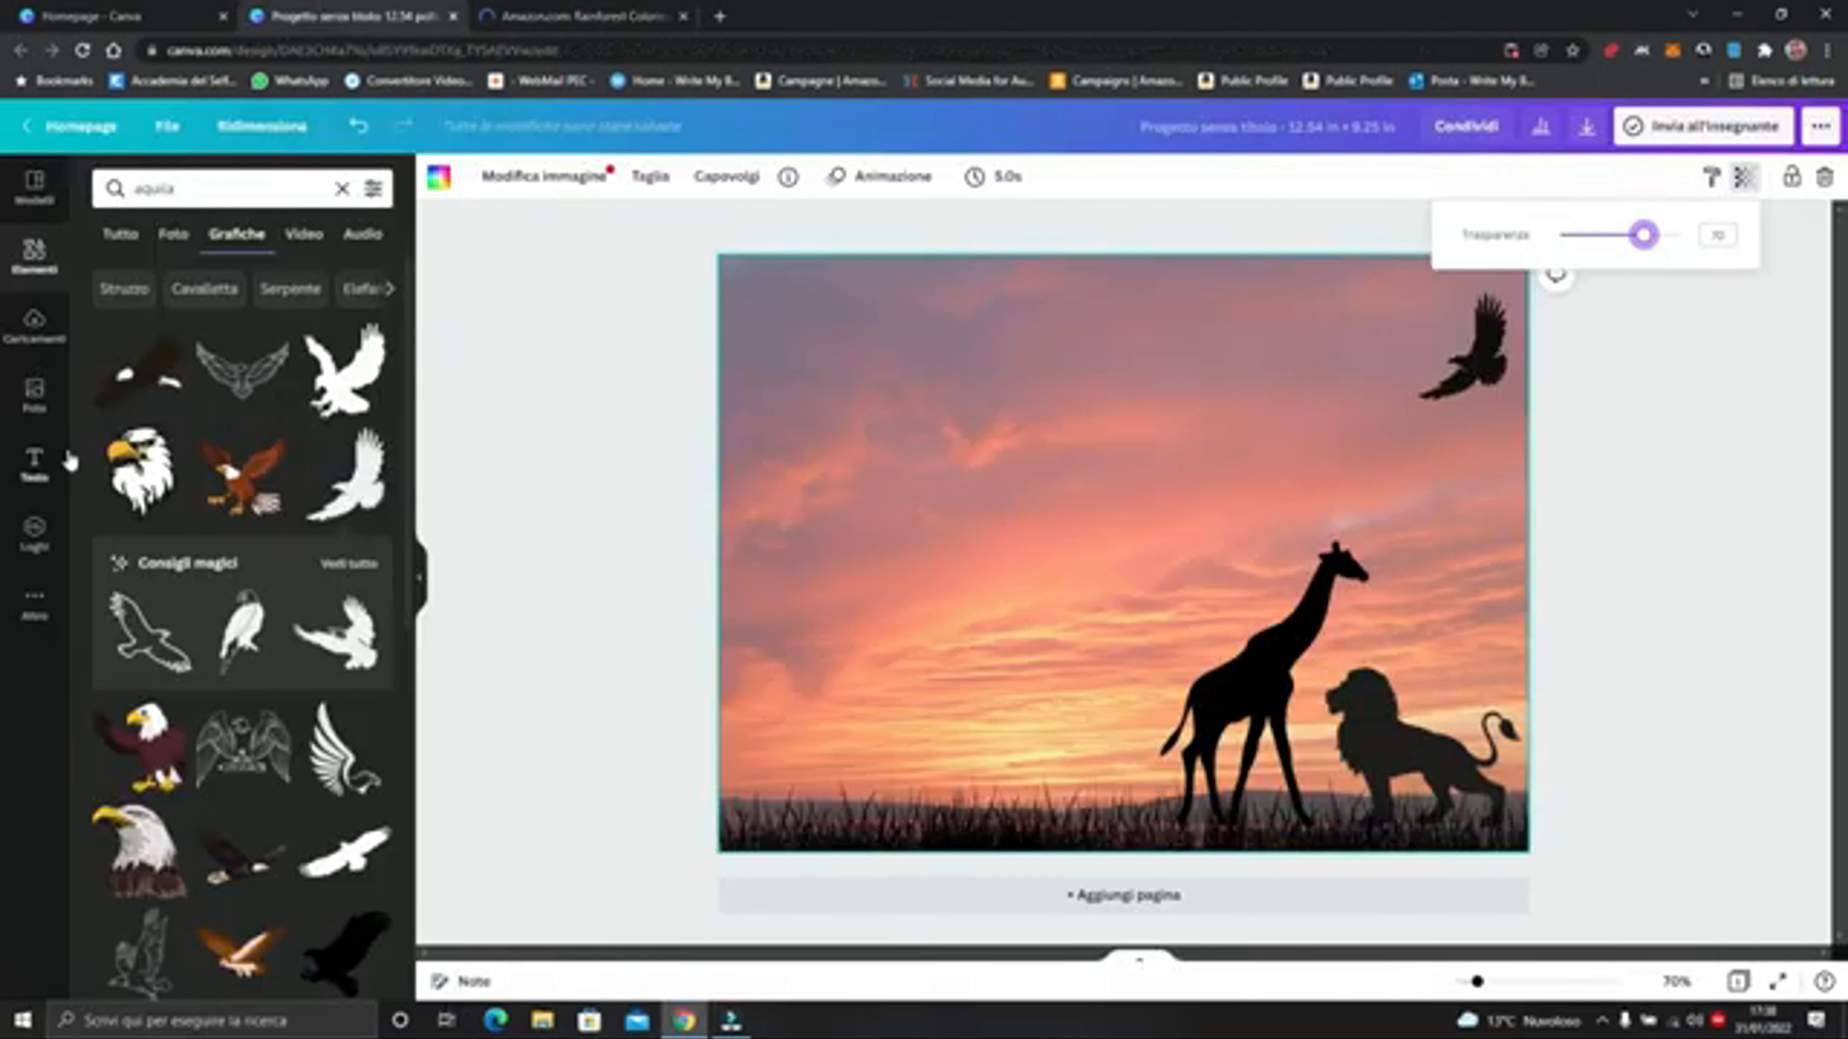
left_click(36, 466)
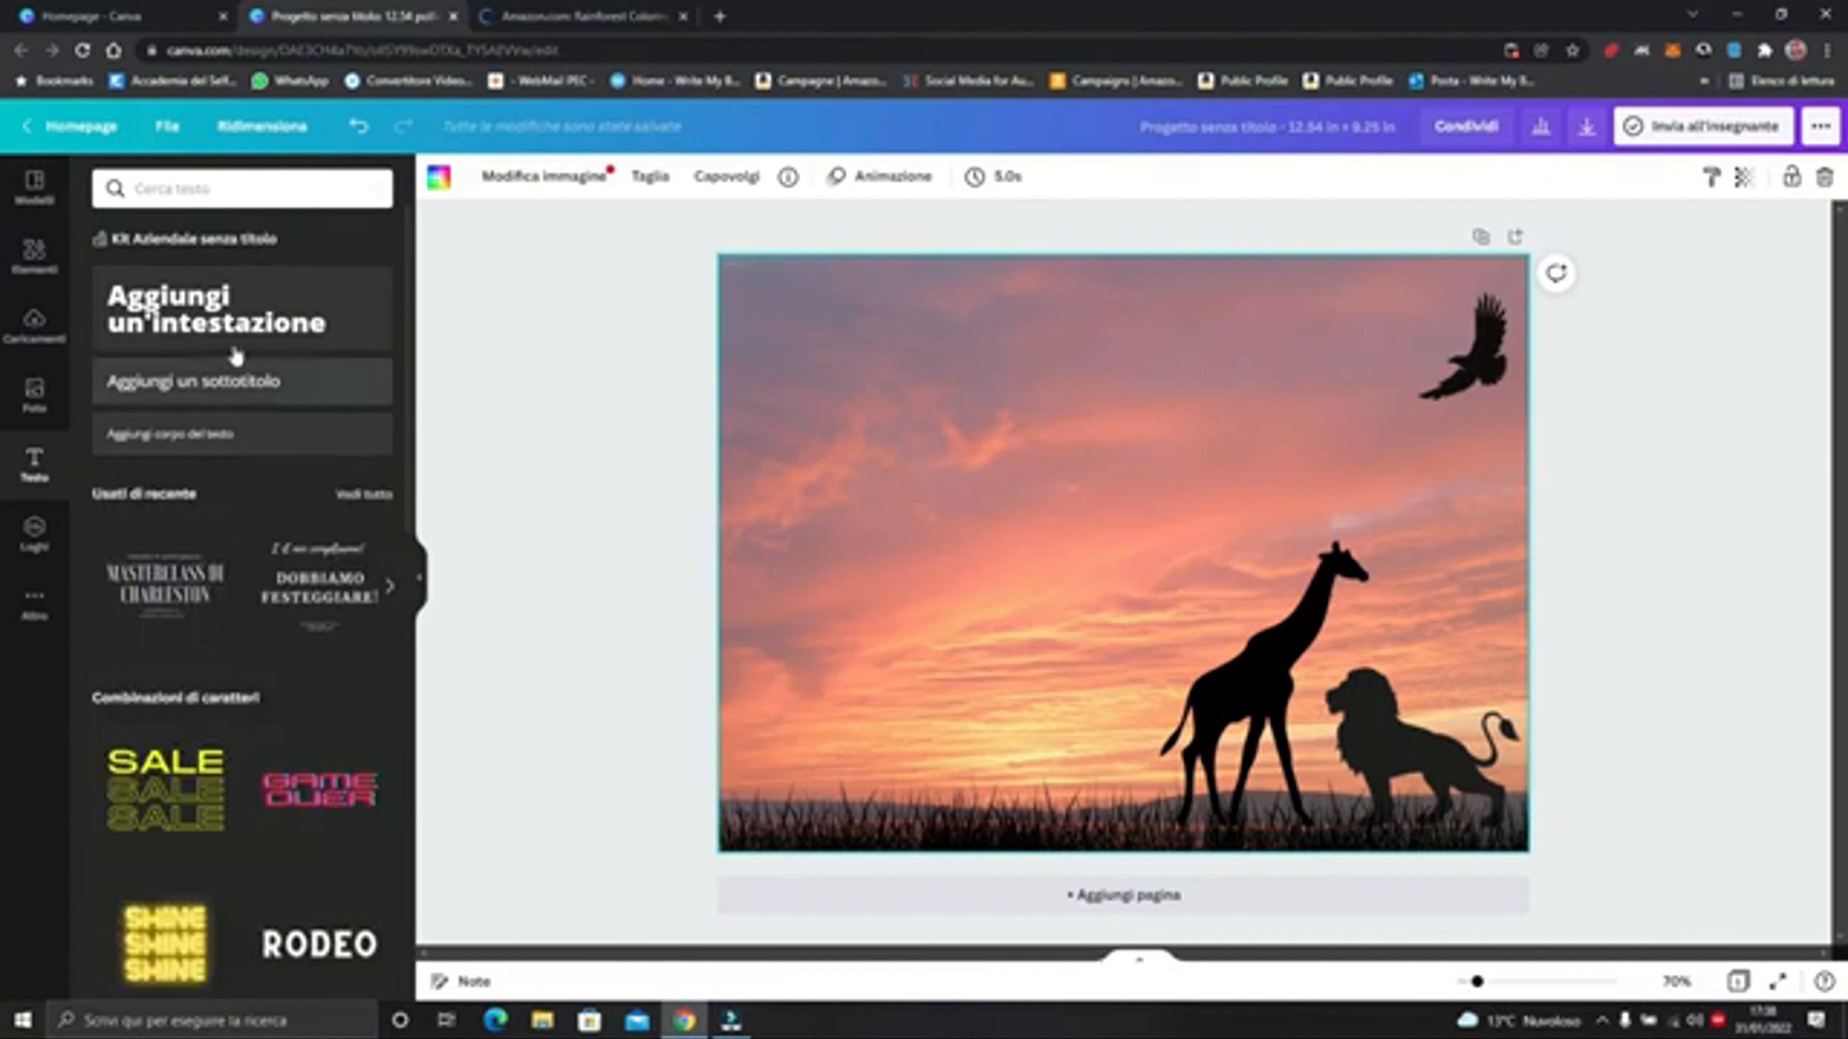
left_click(229, 330)
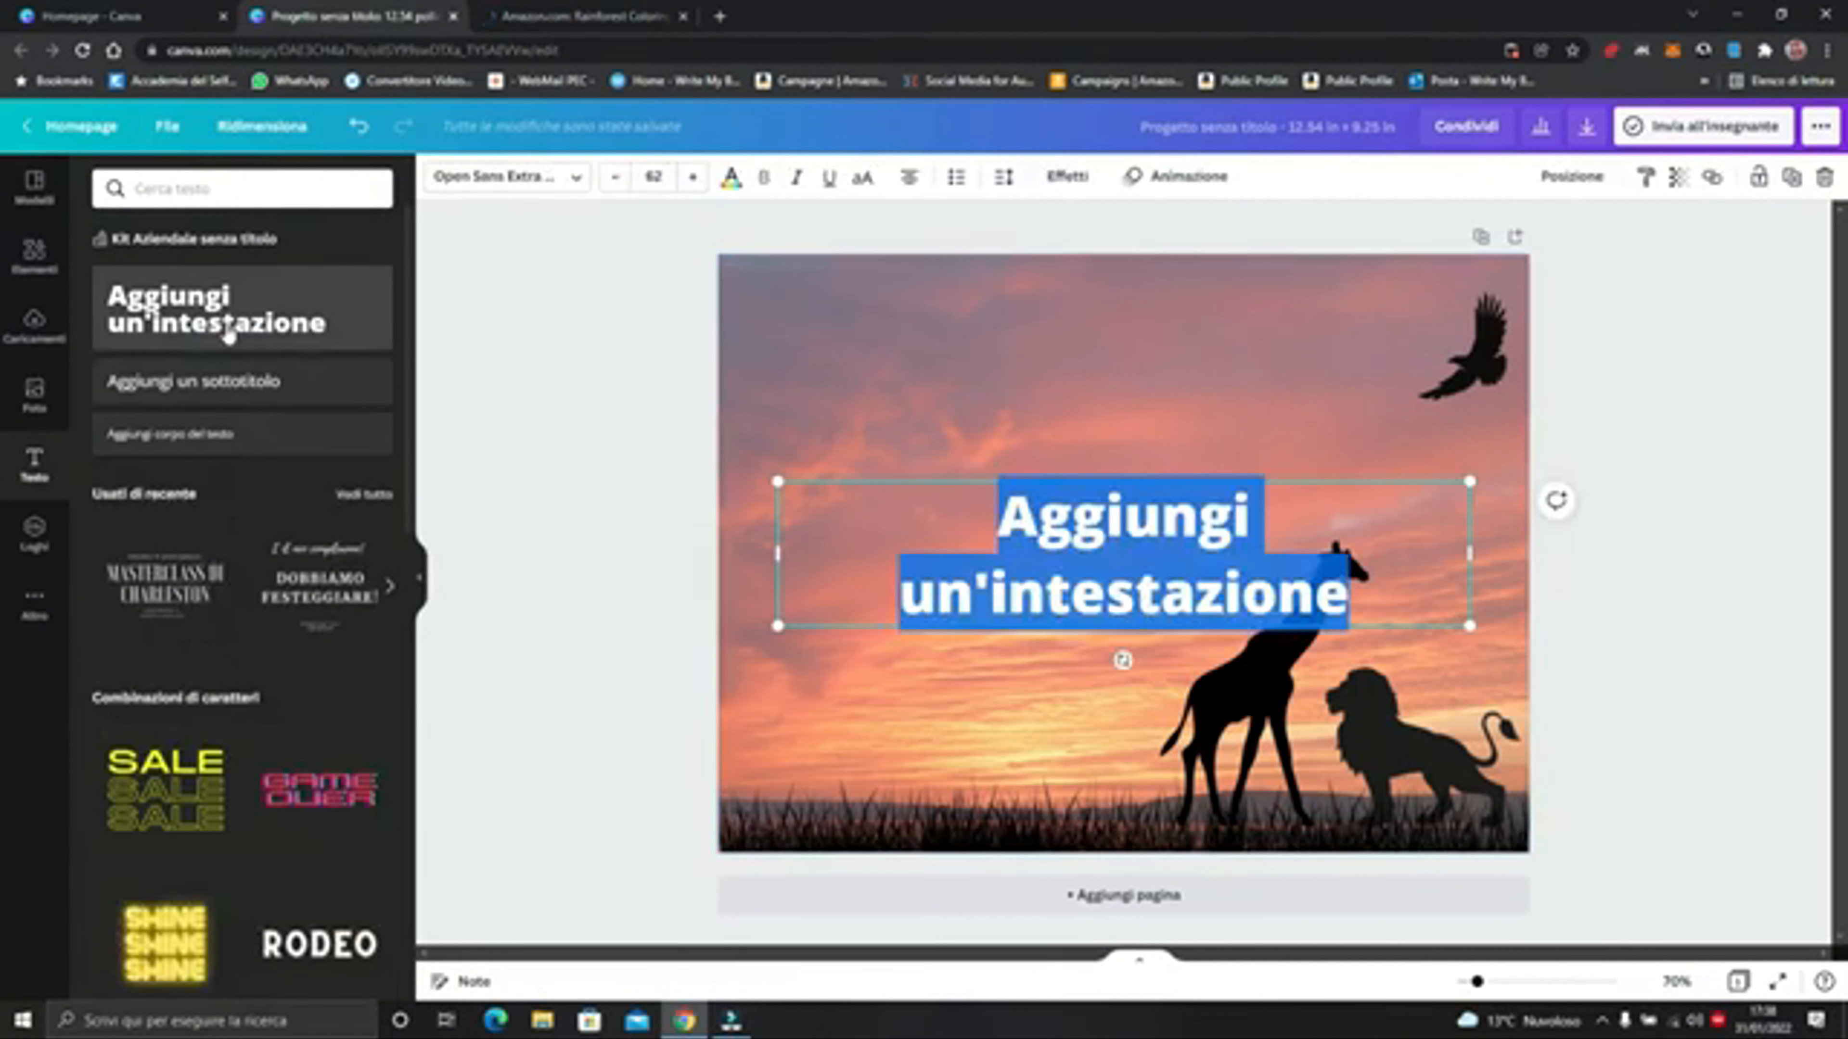
left_click(194, 436)
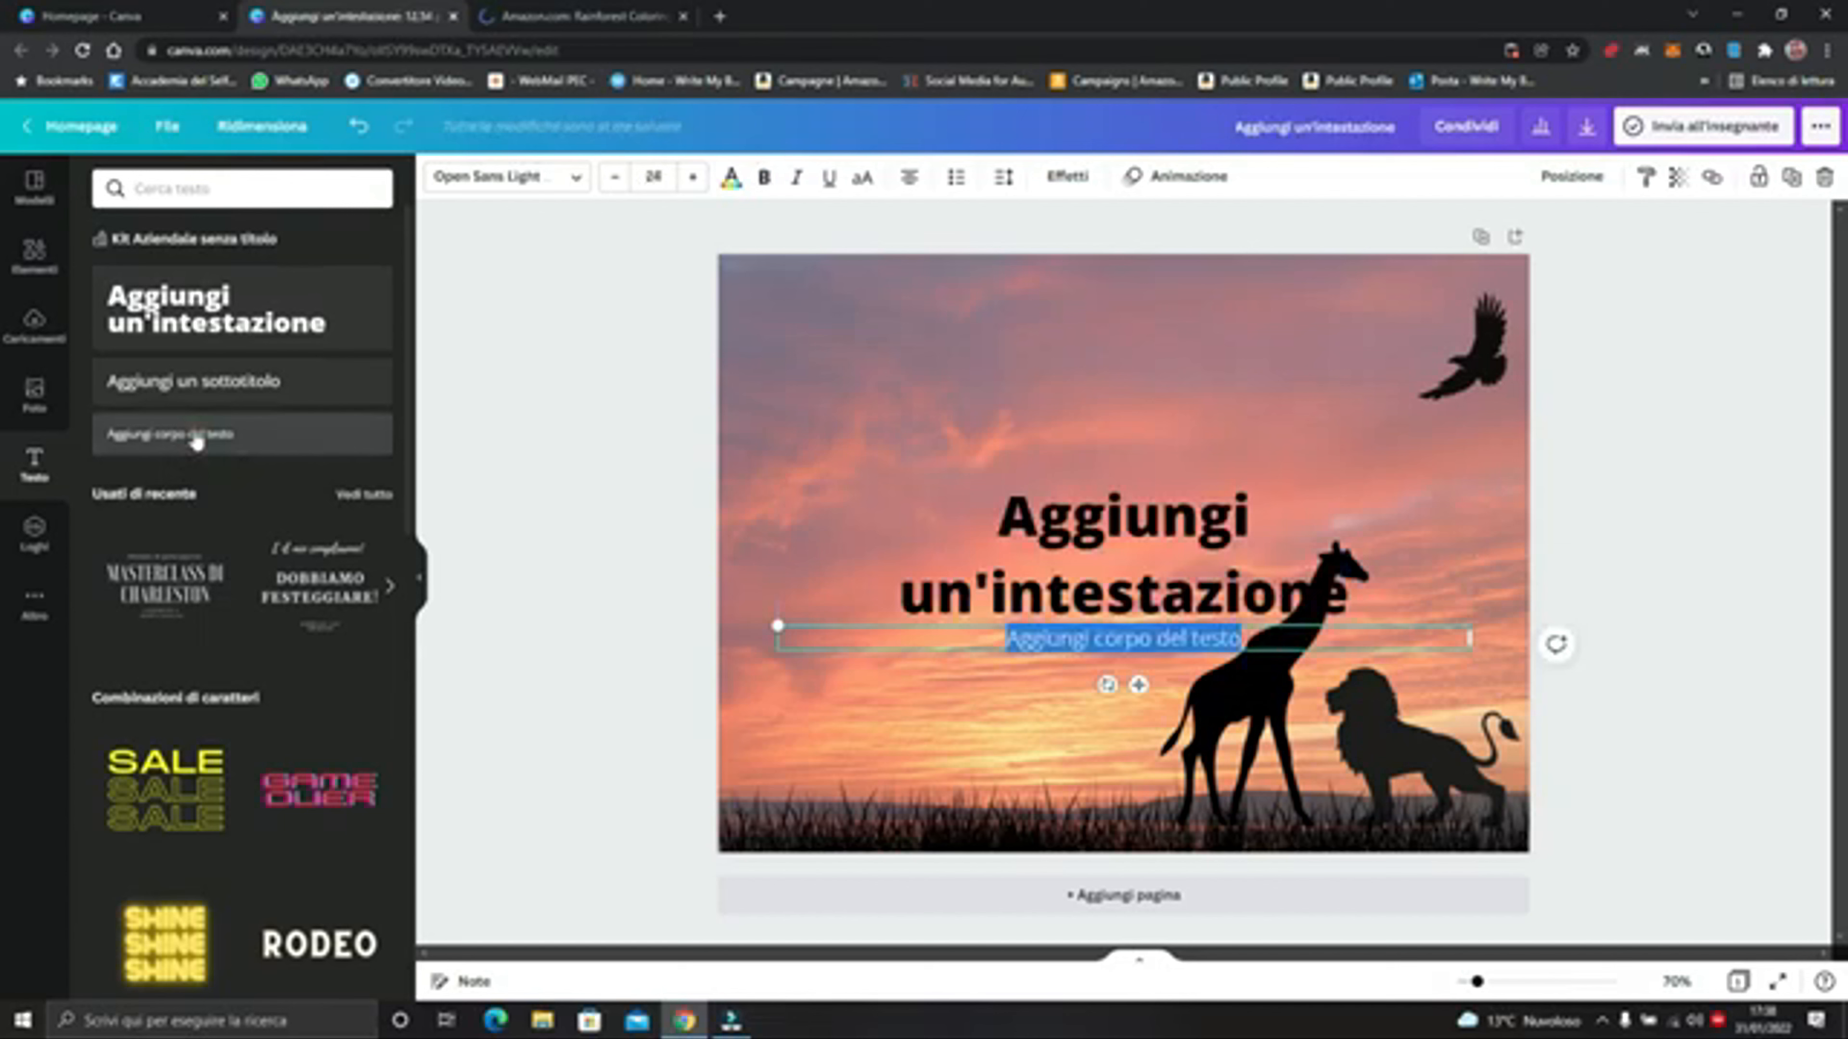
key("BackSpace")
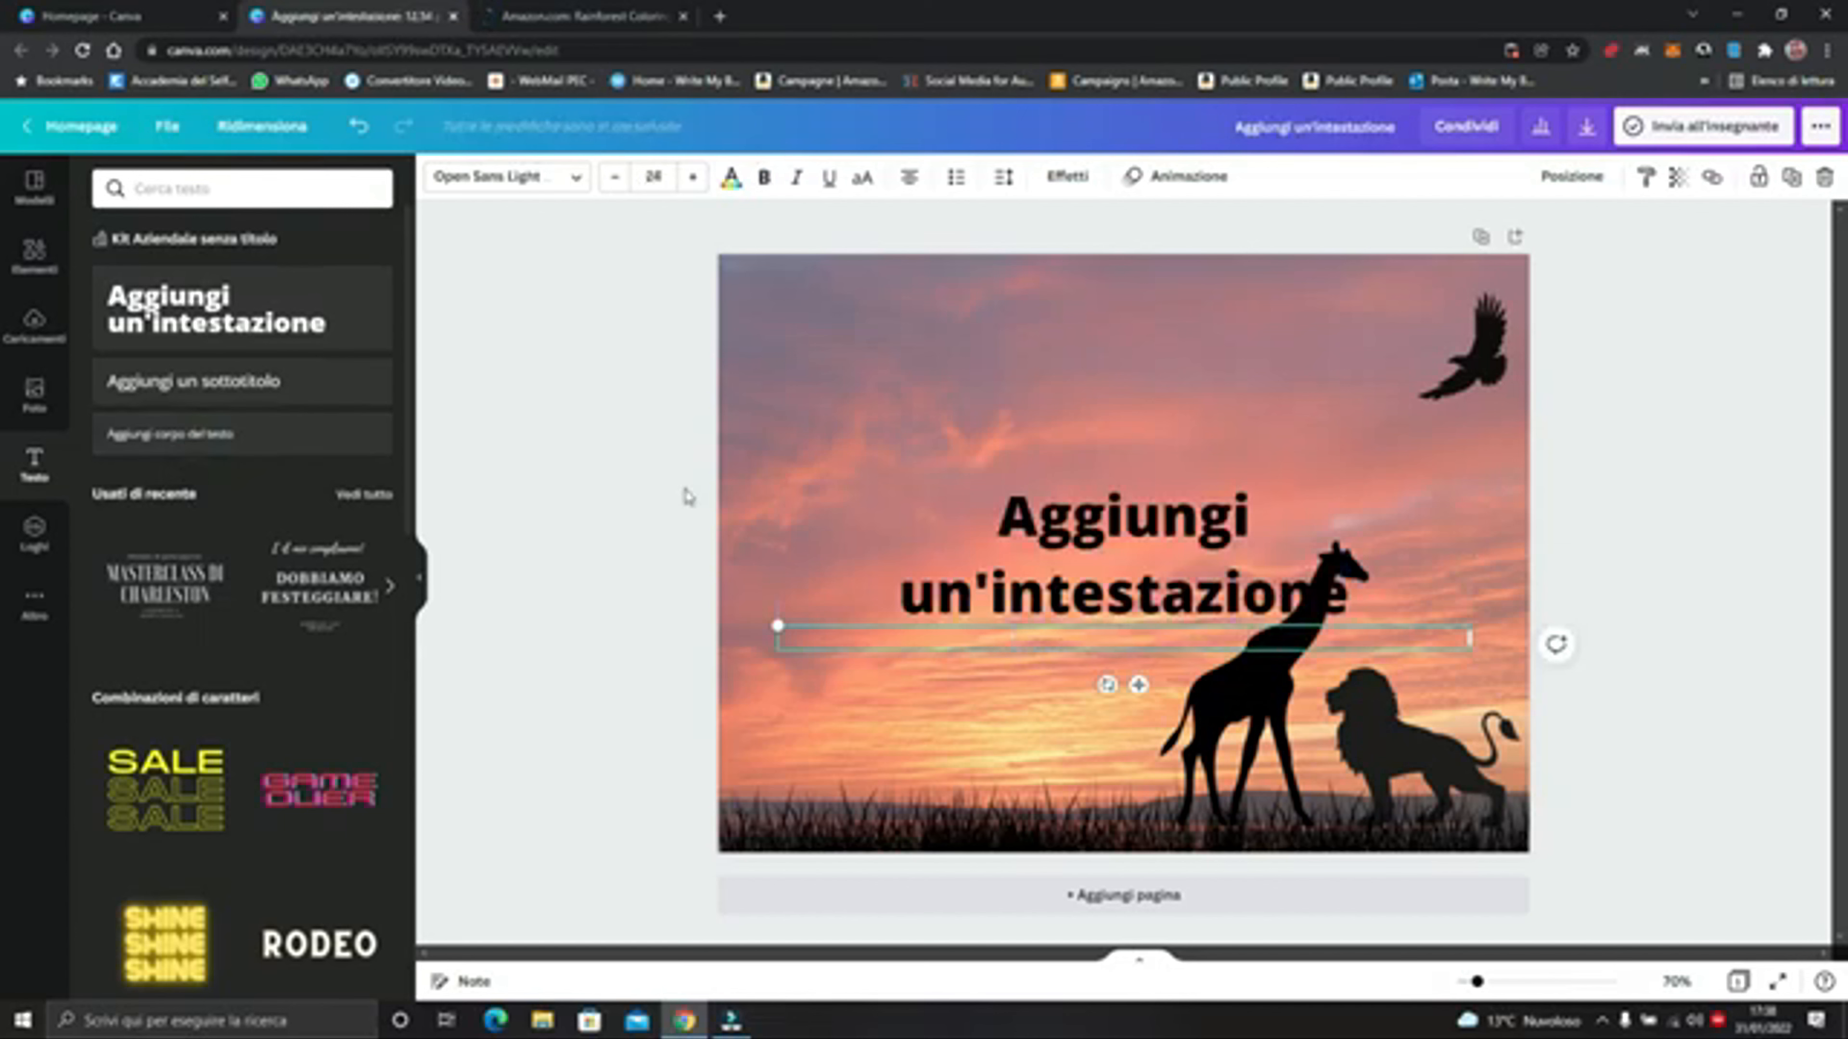
left_click(1084, 551)
key("Delete")
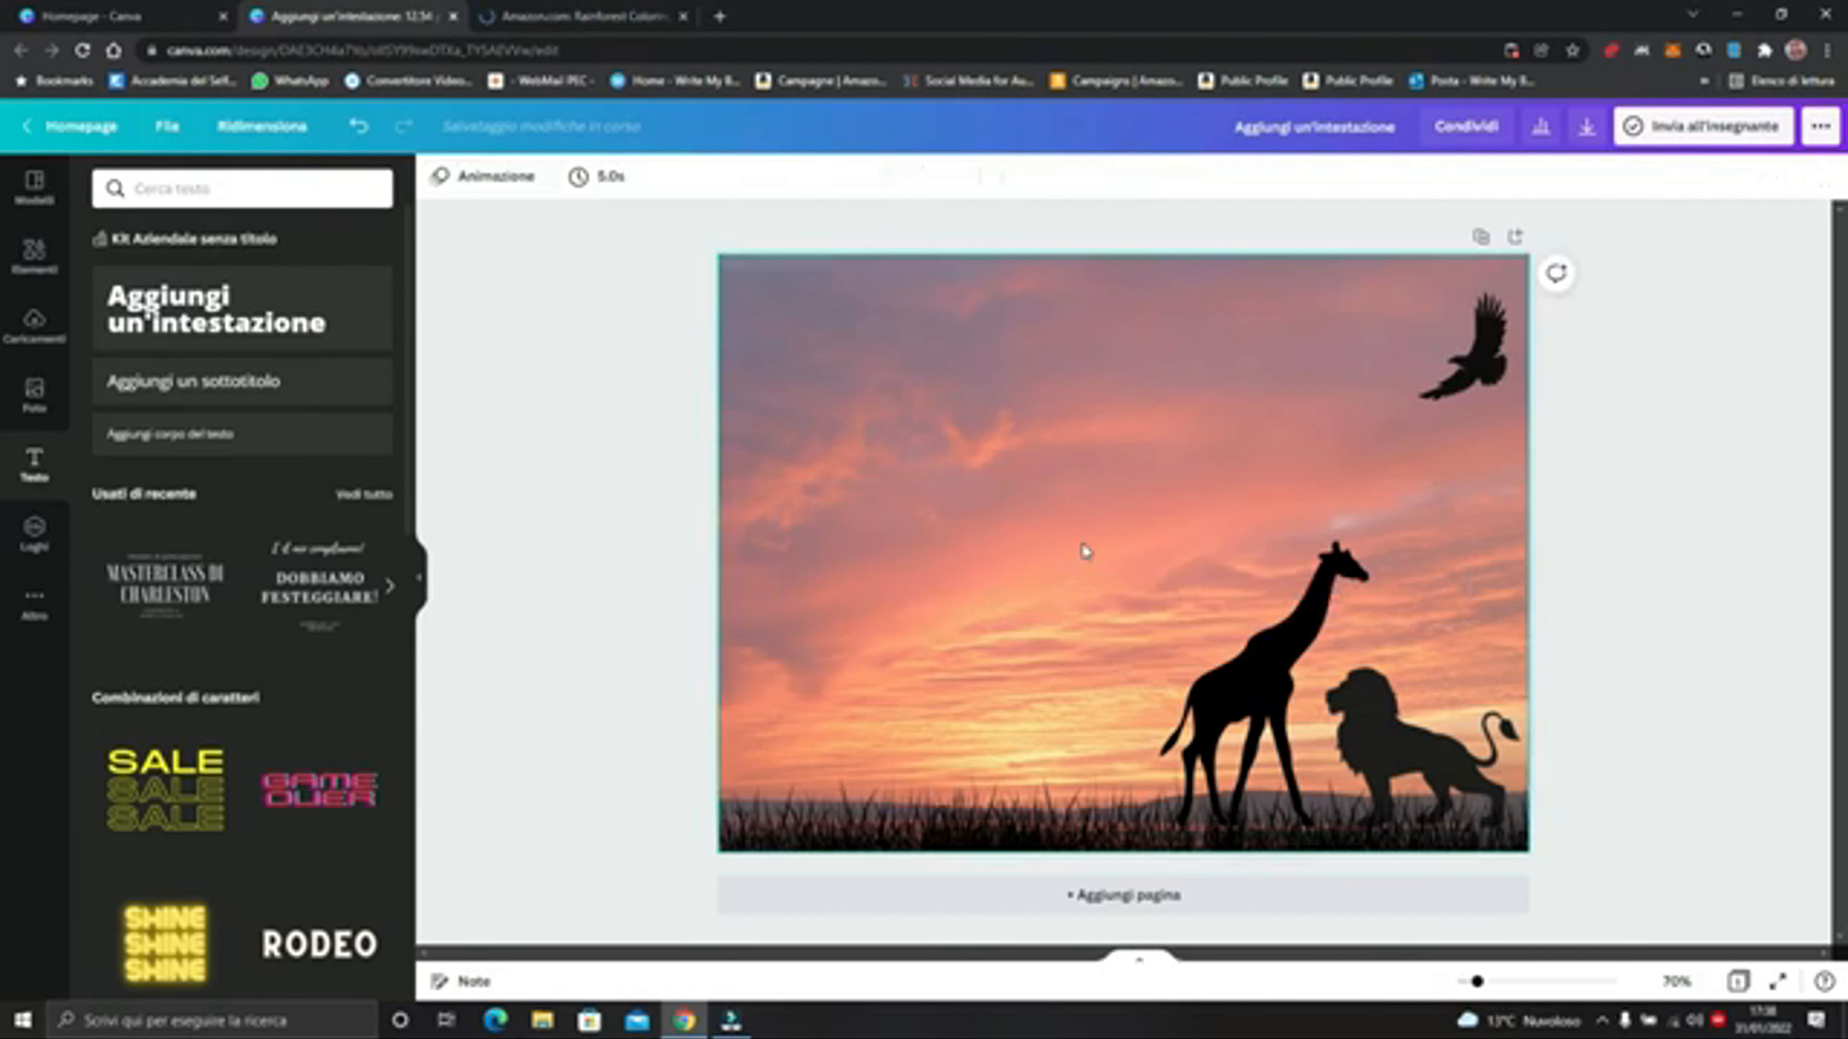
Add a body text box to the page and replace its placeholder with the copied book description
left_click(206, 437)
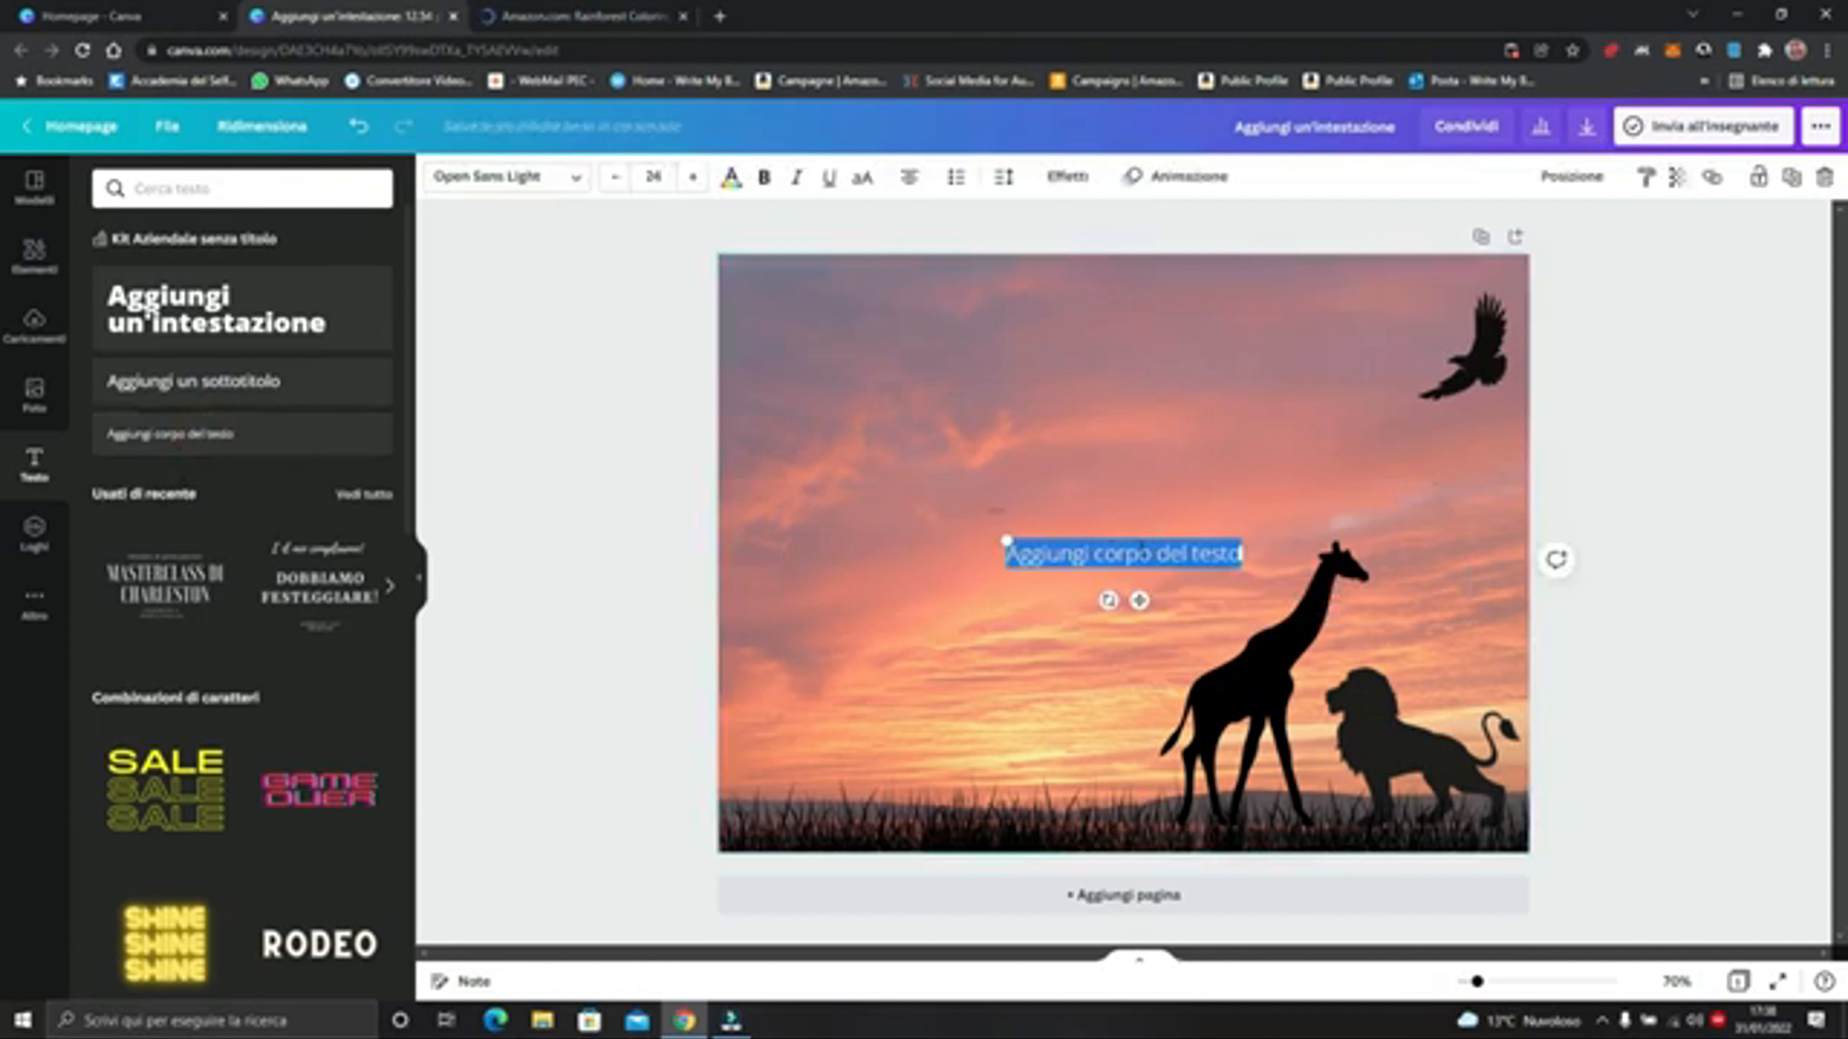
left_click(1139, 546)
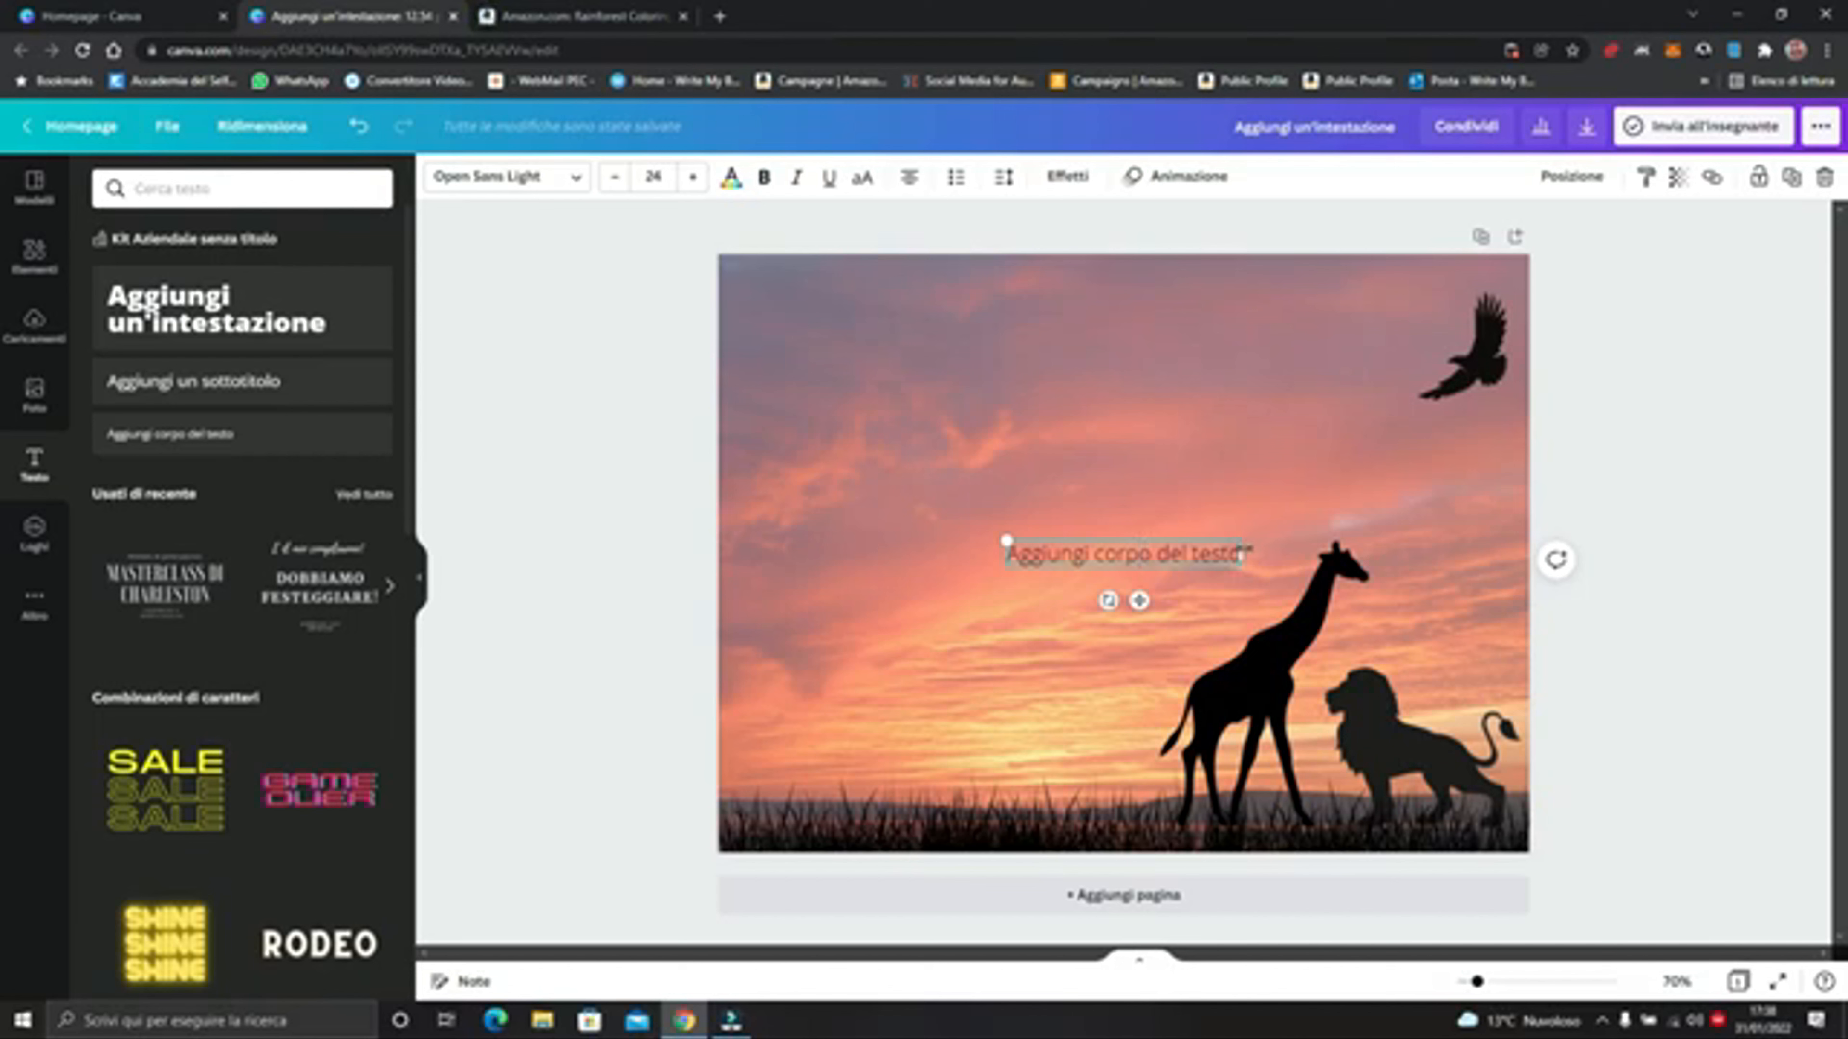
left_click_drag(1239, 553, 1033, 544)
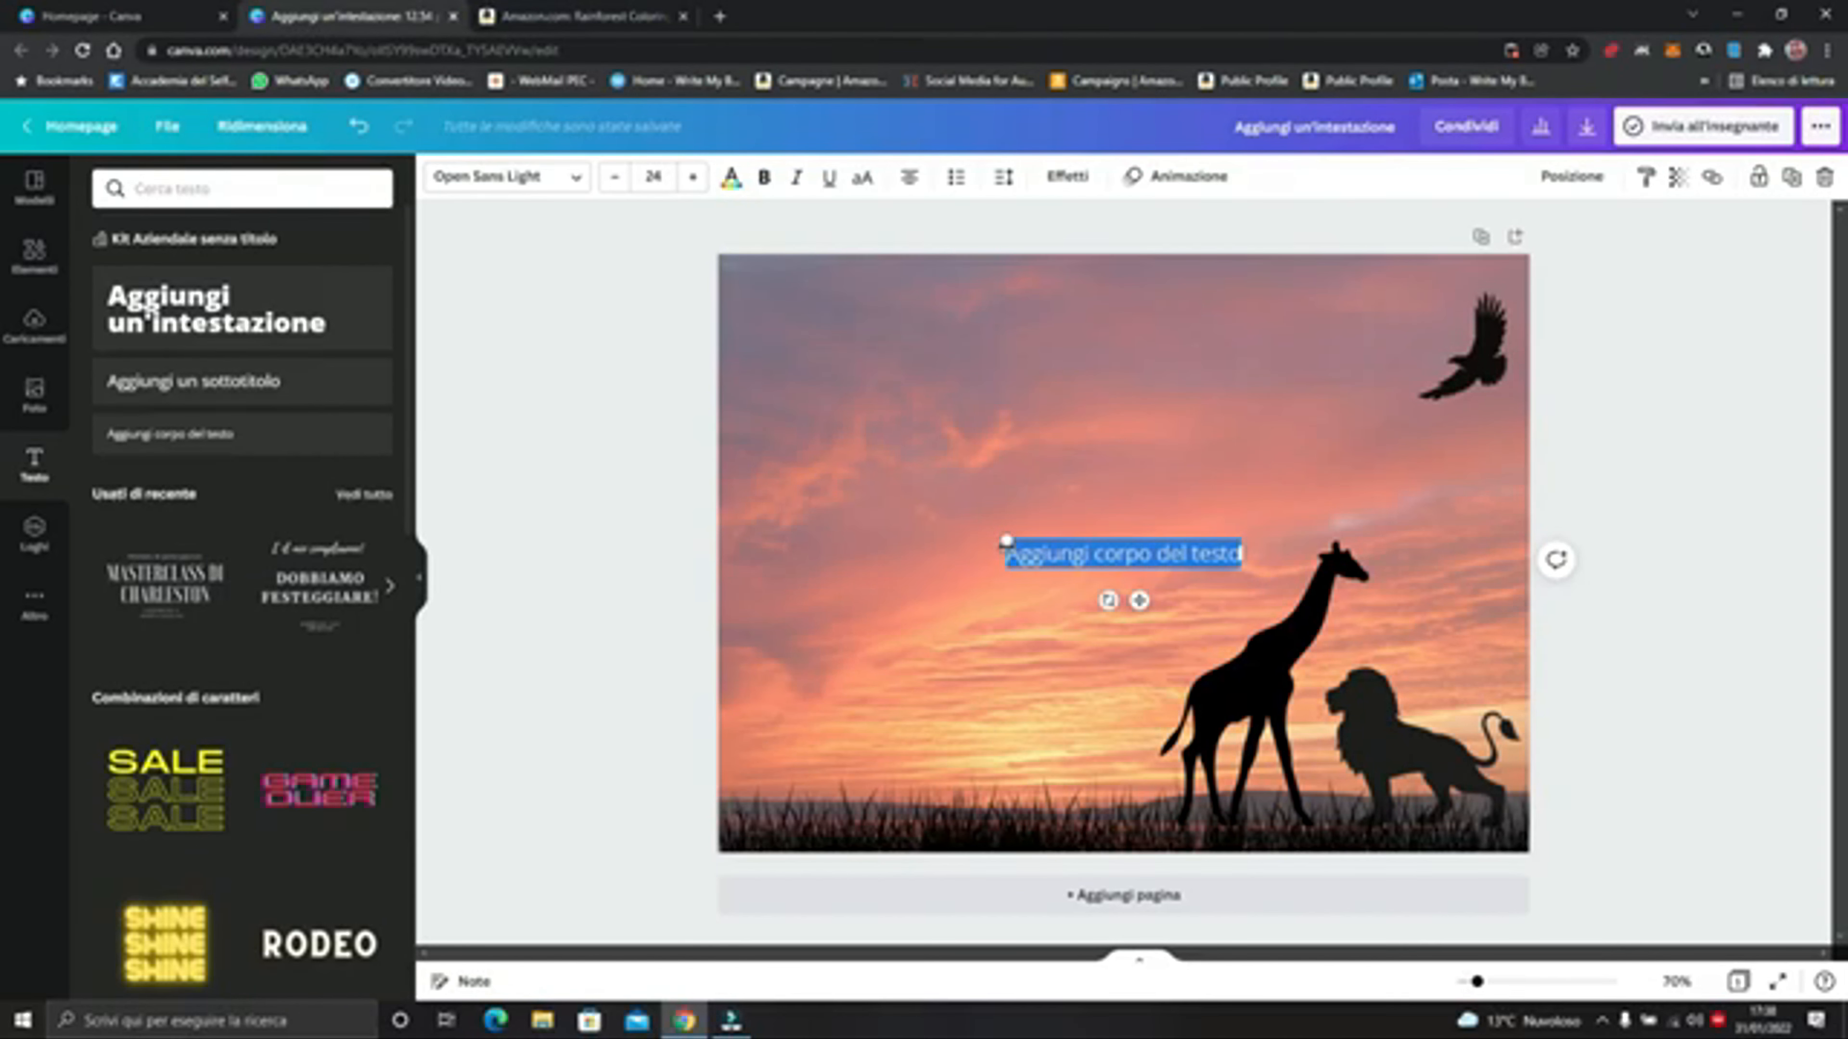
key("ctrl+v")
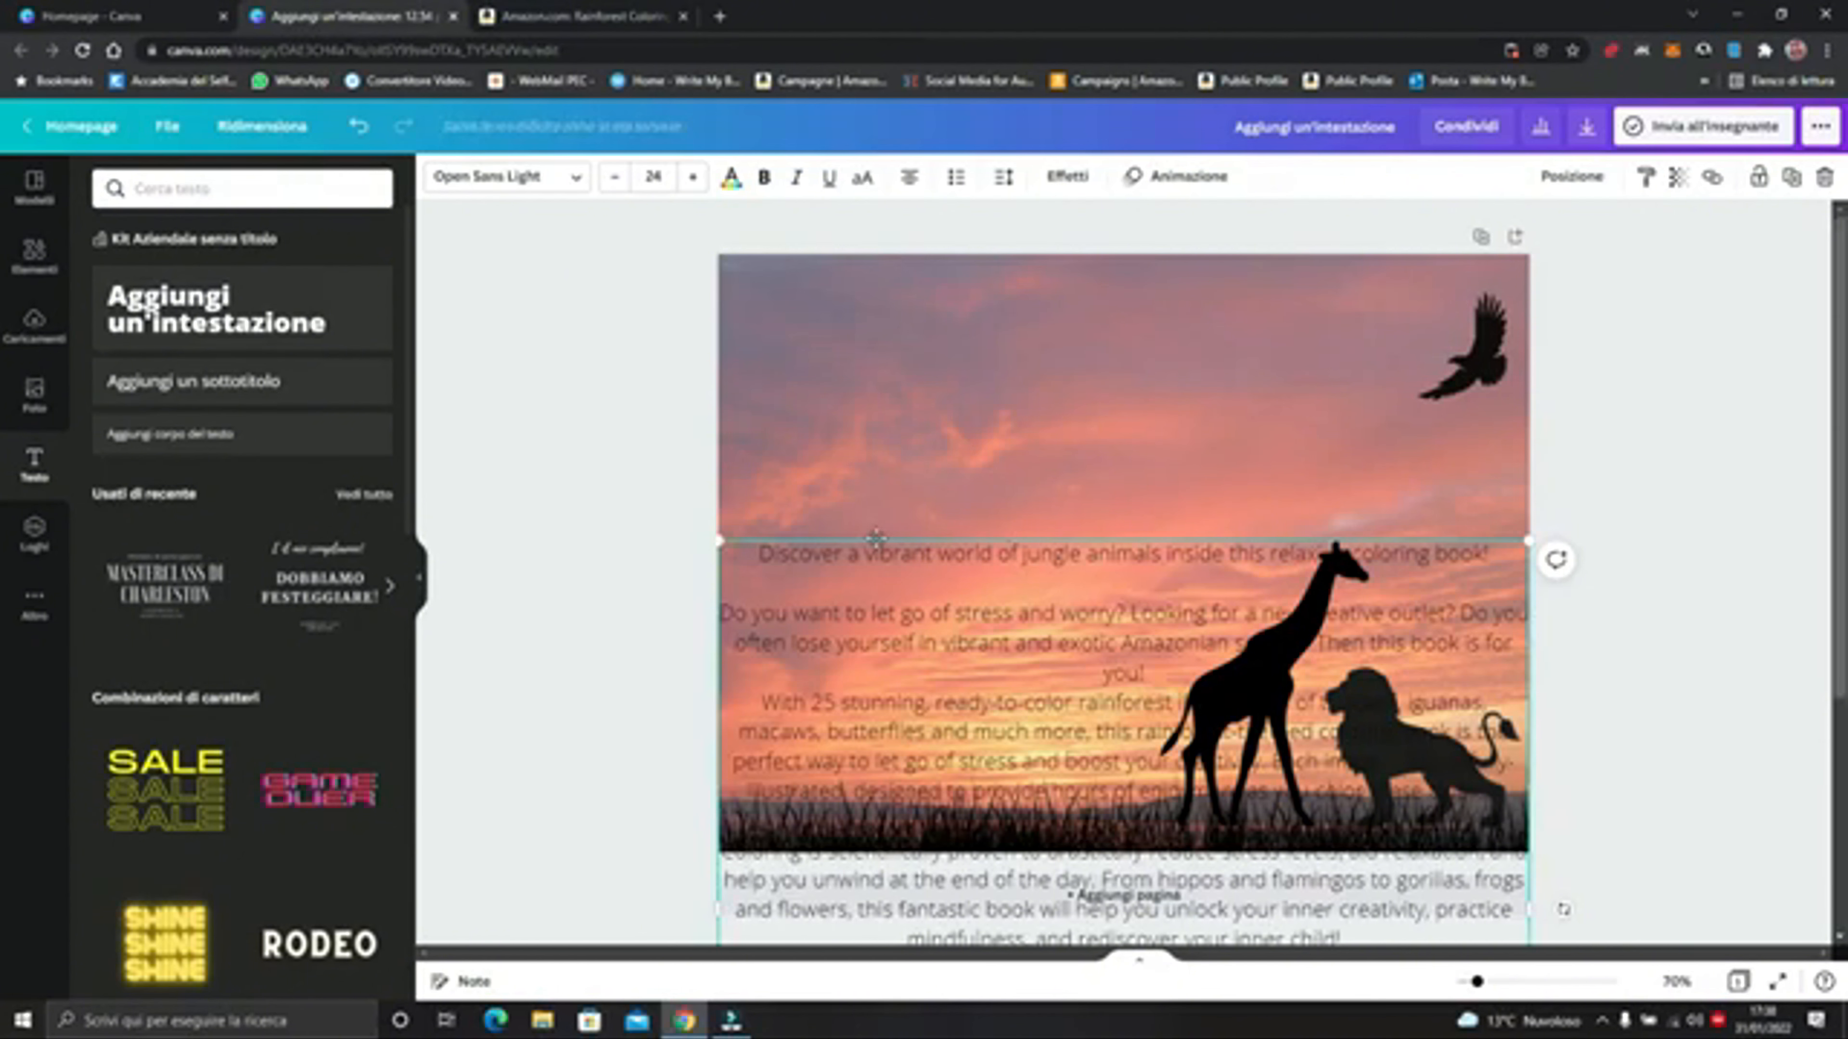
Shrink the description text to about size 11.5 and place it in the upper-left part of the sunset sky
left_click_drag(715, 538, 1085, 873)
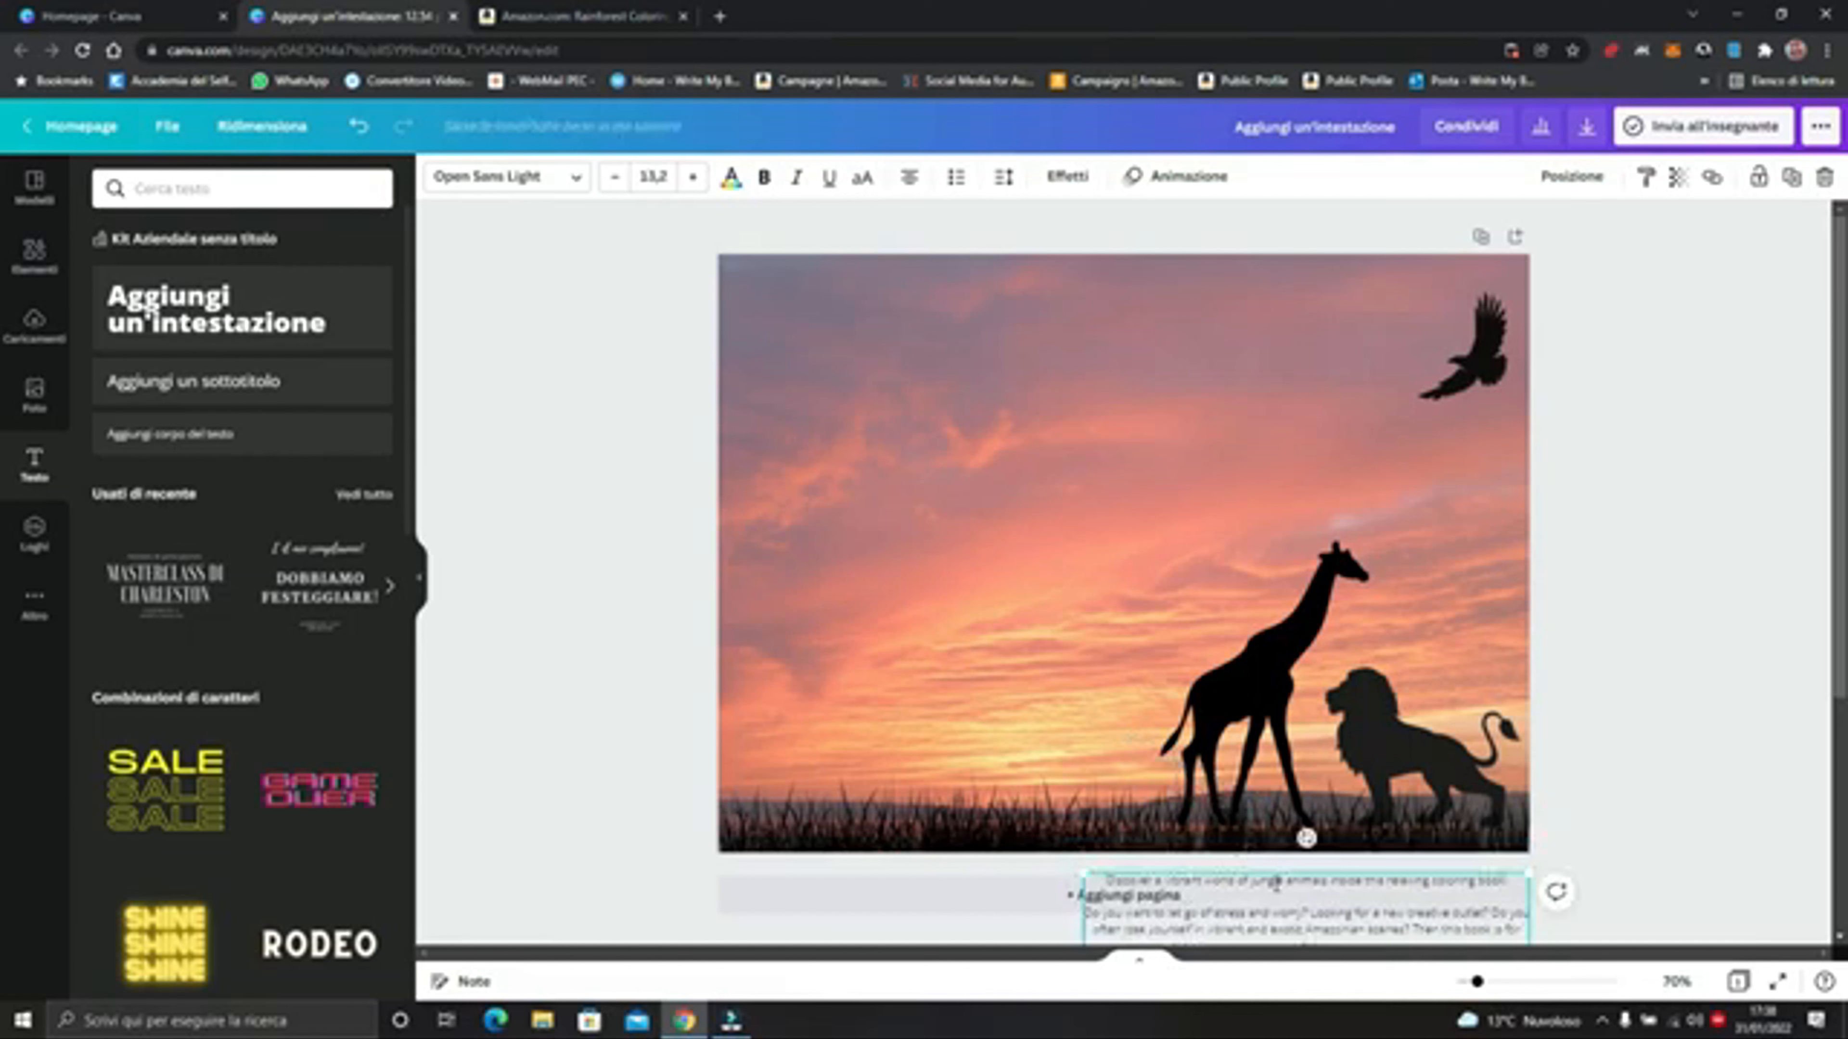
left_click_drag(1295, 928, 1524, 940)
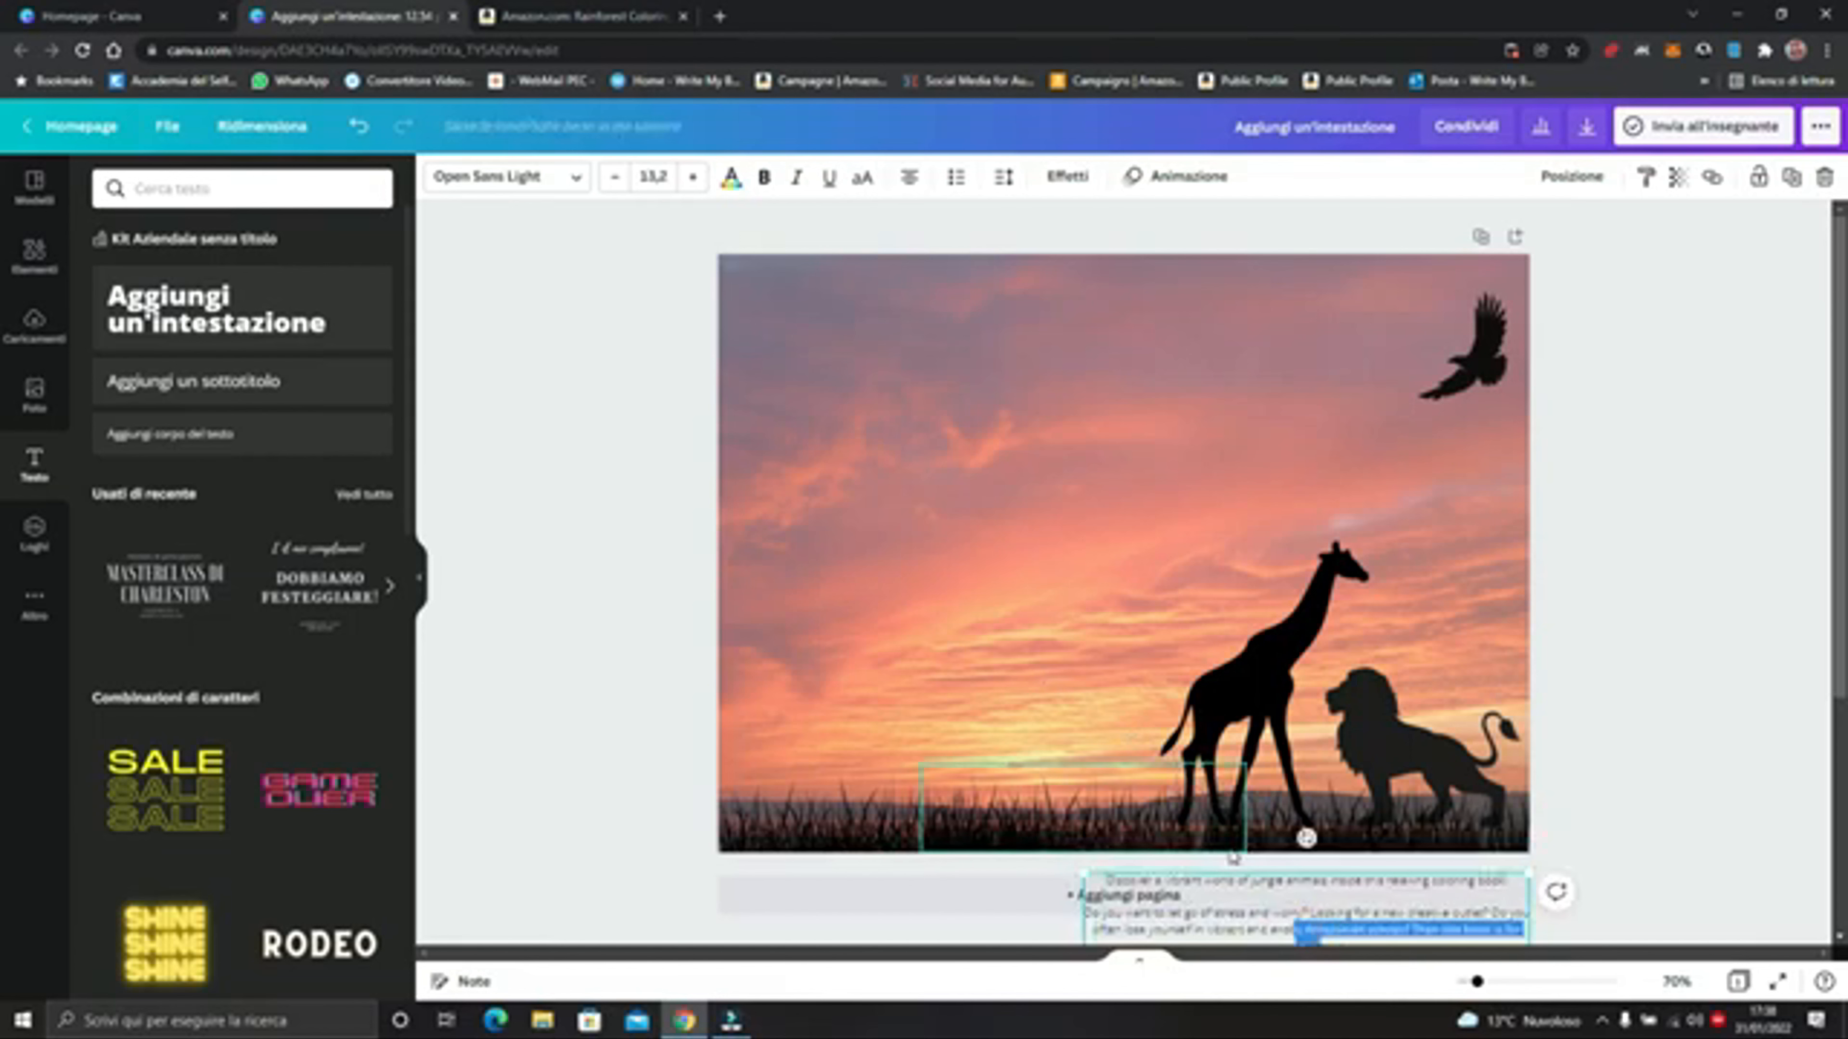
left_click(1225, 899)
left_click_drag(1225, 900, 1206, 879)
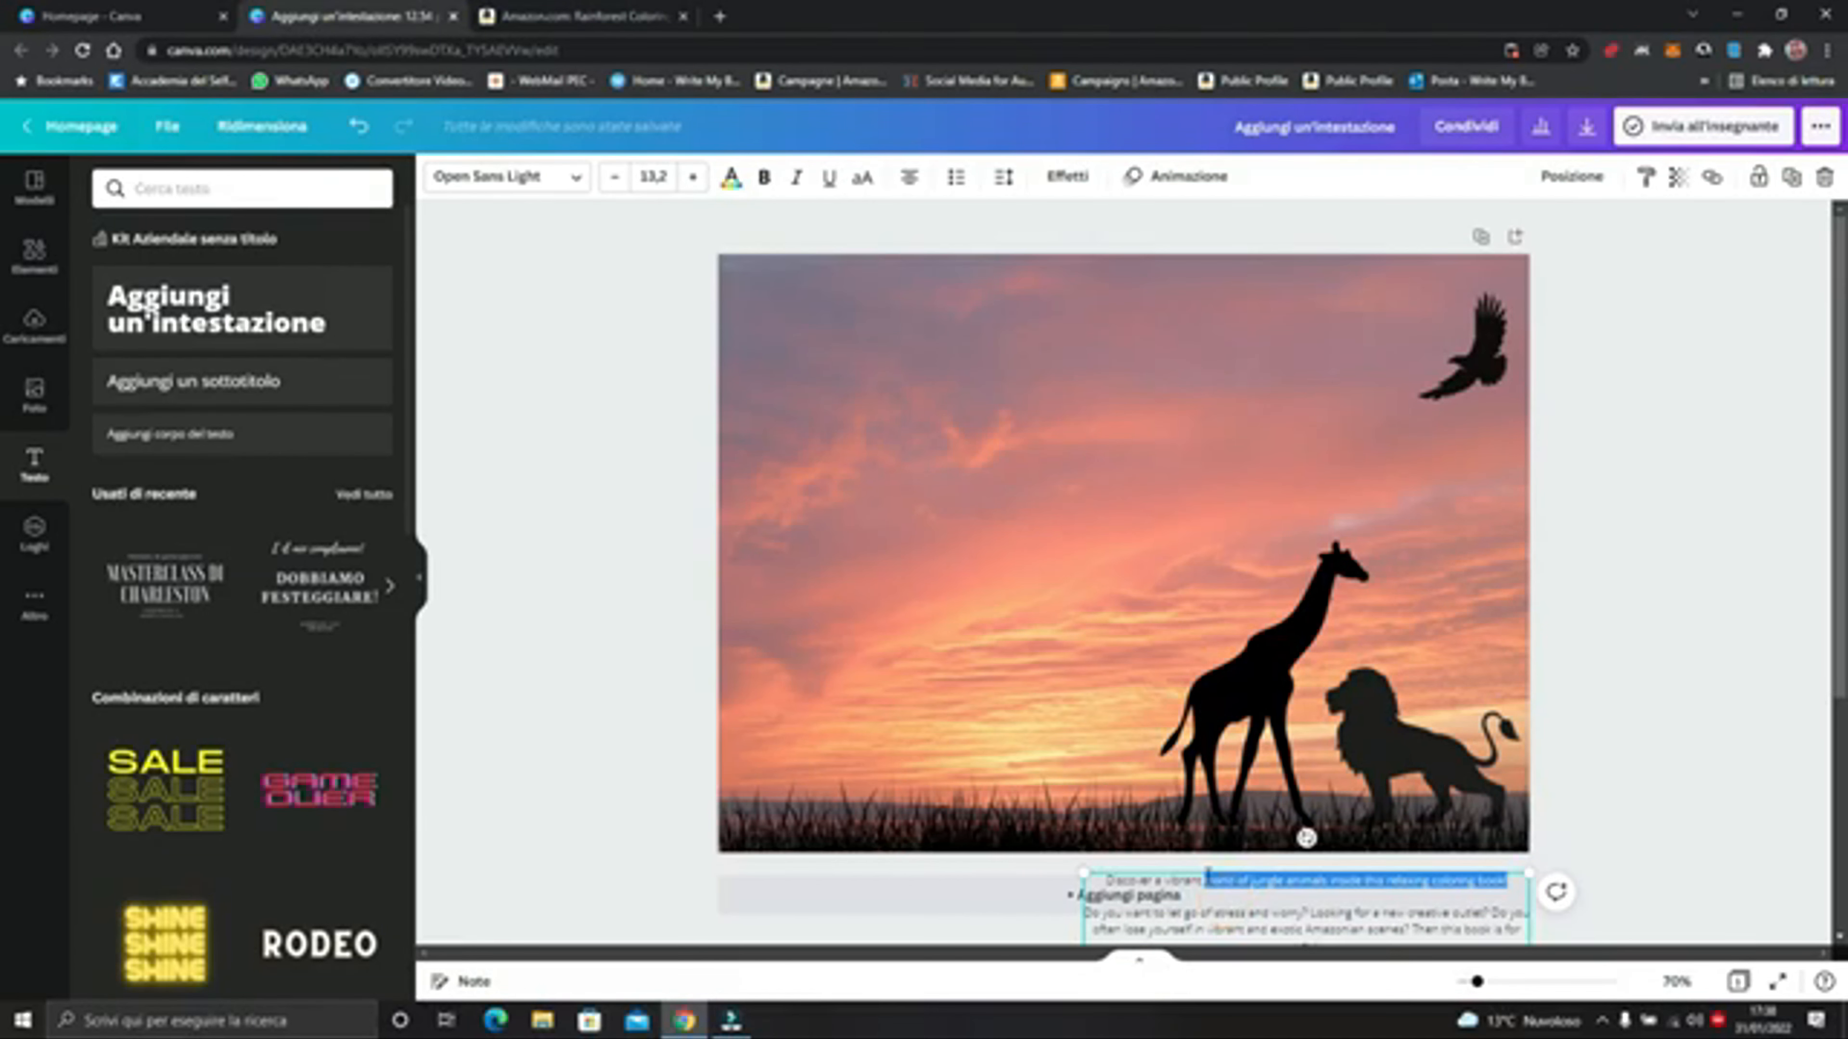
left_click(1220, 894)
left_click_drag(1085, 871, 829, 643)
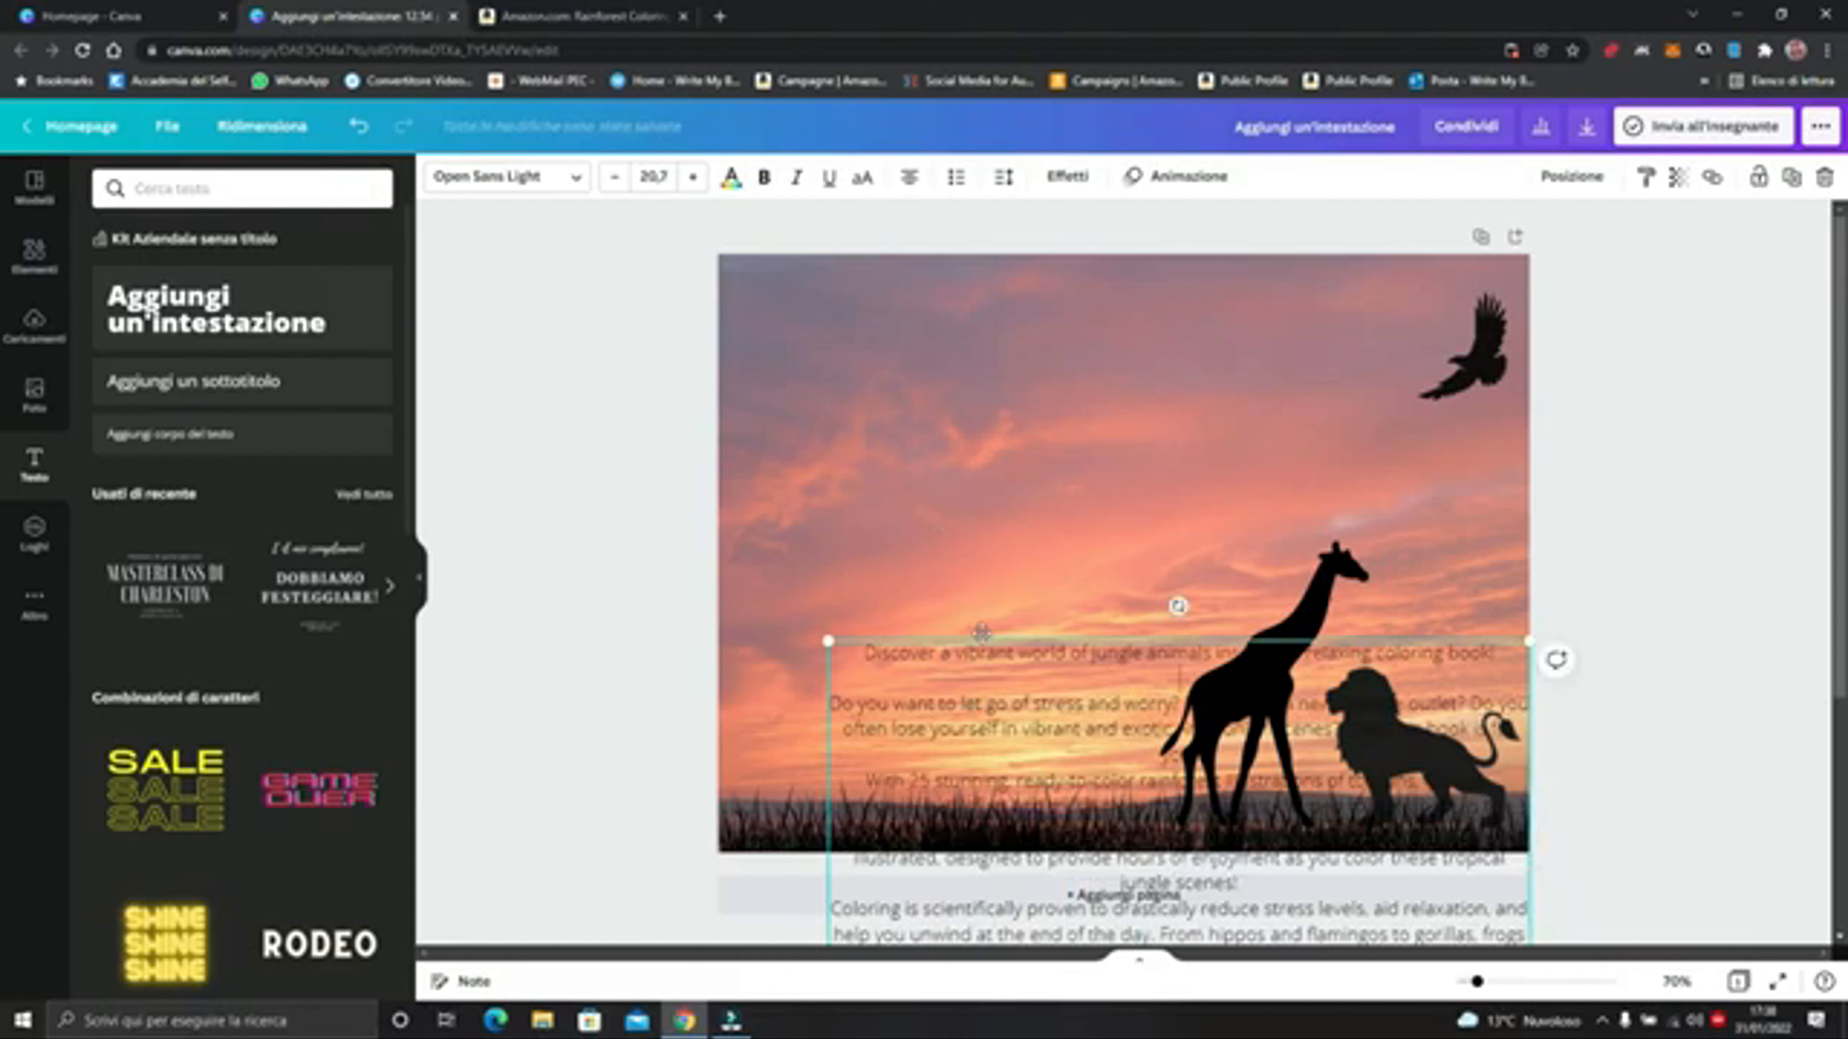
left_click_drag(980, 638, 916, 255)
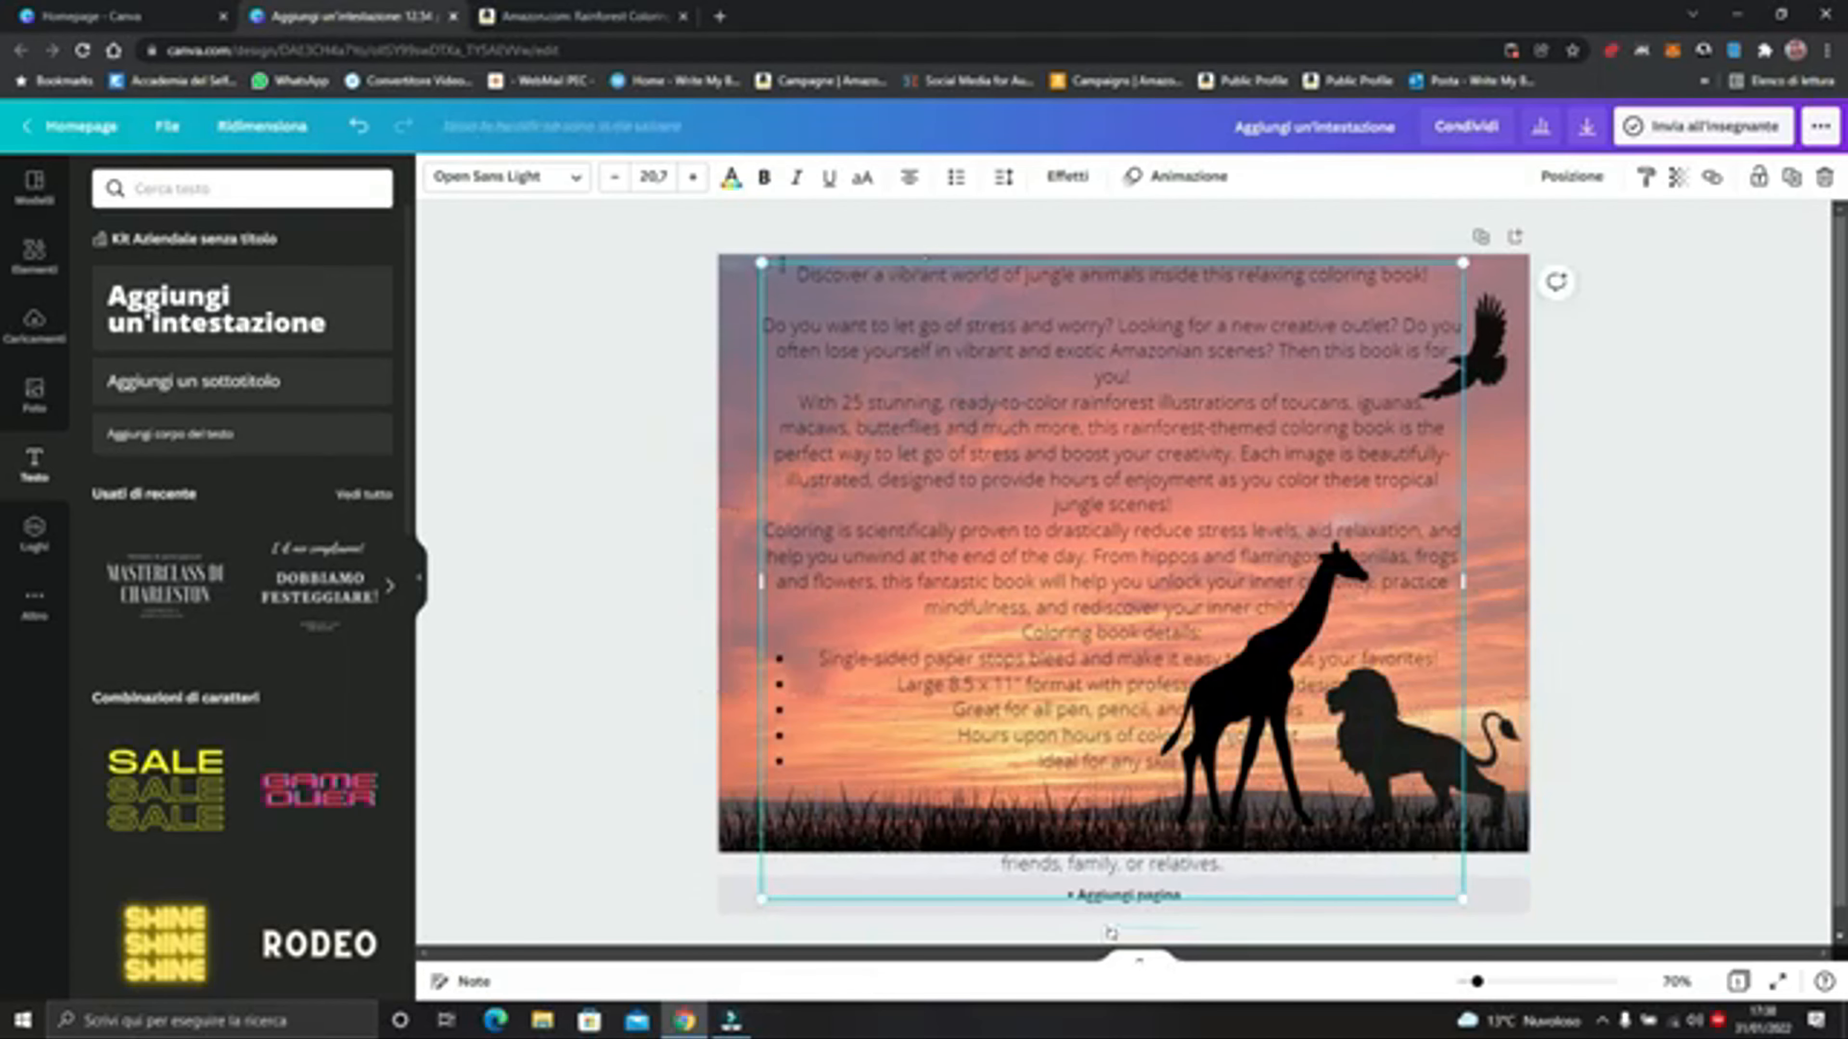
left_click_drag(760, 262, 839, 312)
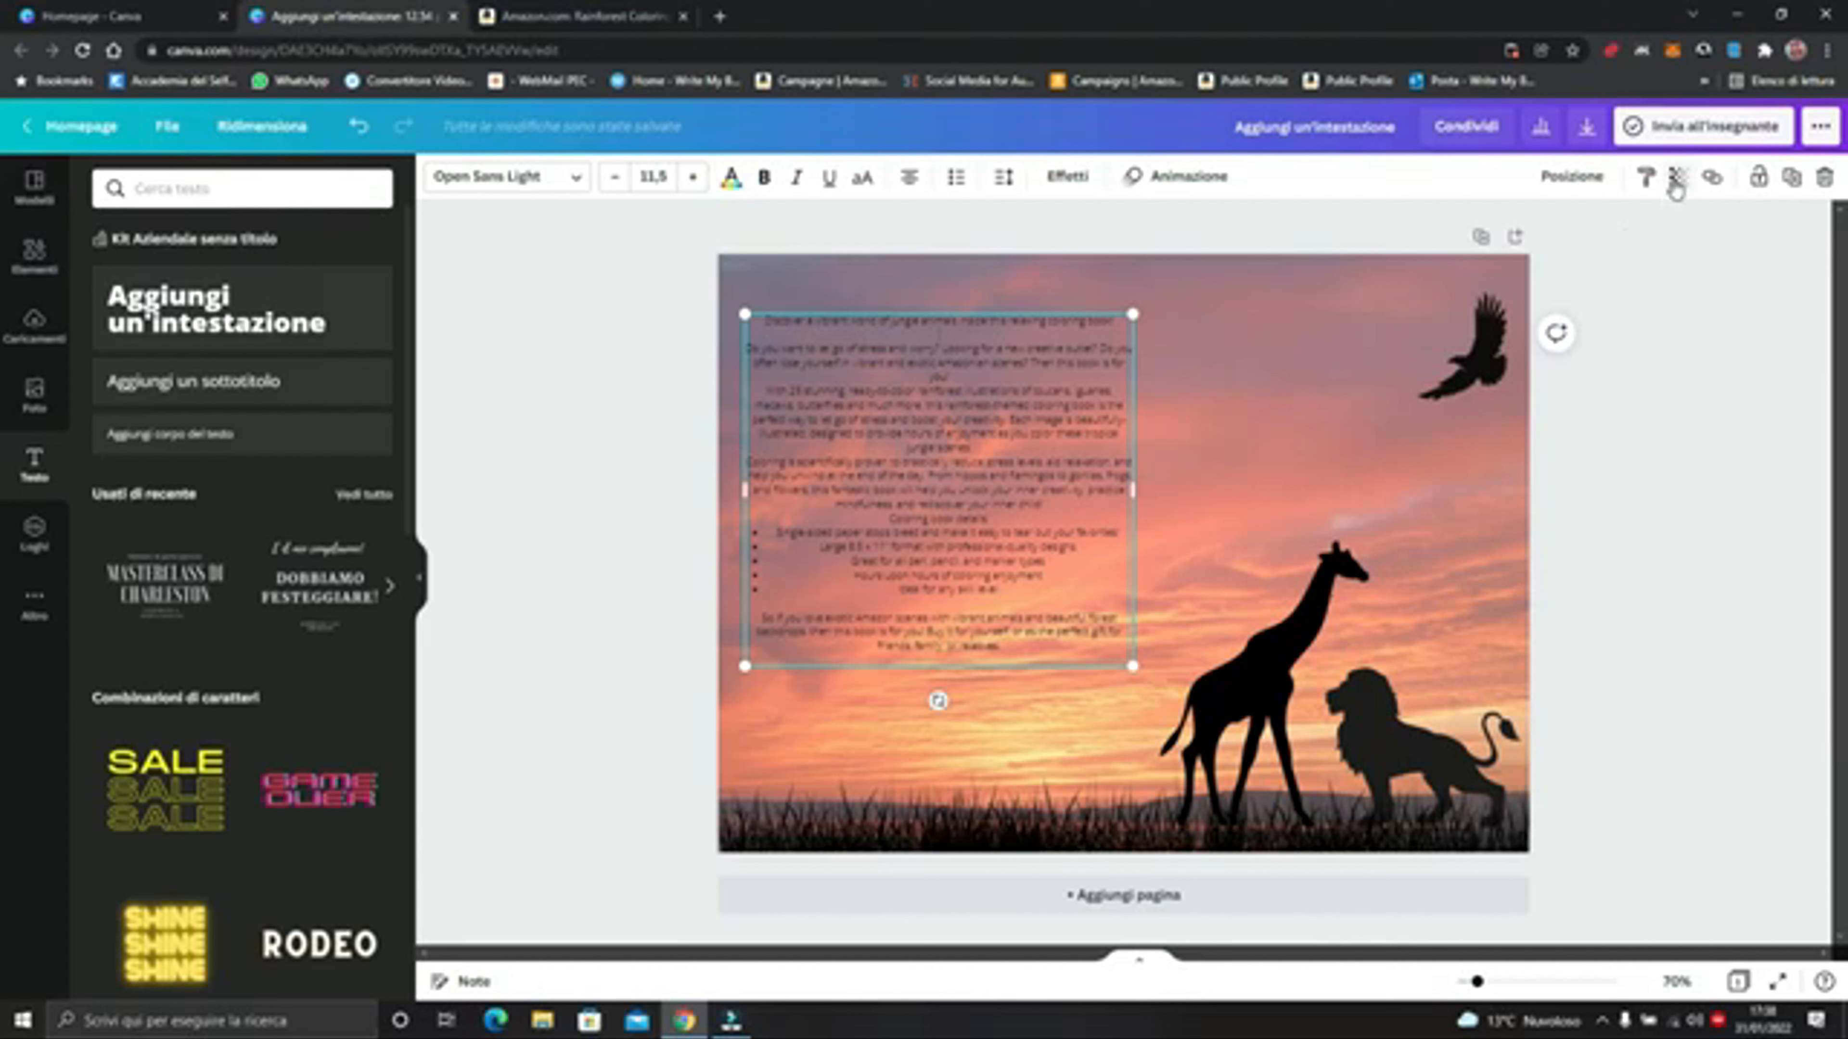
Raise the sunset background's transparency value above 70 so its colours are stronger behind the description text
left_click(1676, 178)
left_click_drag(1617, 241, 1564, 247)
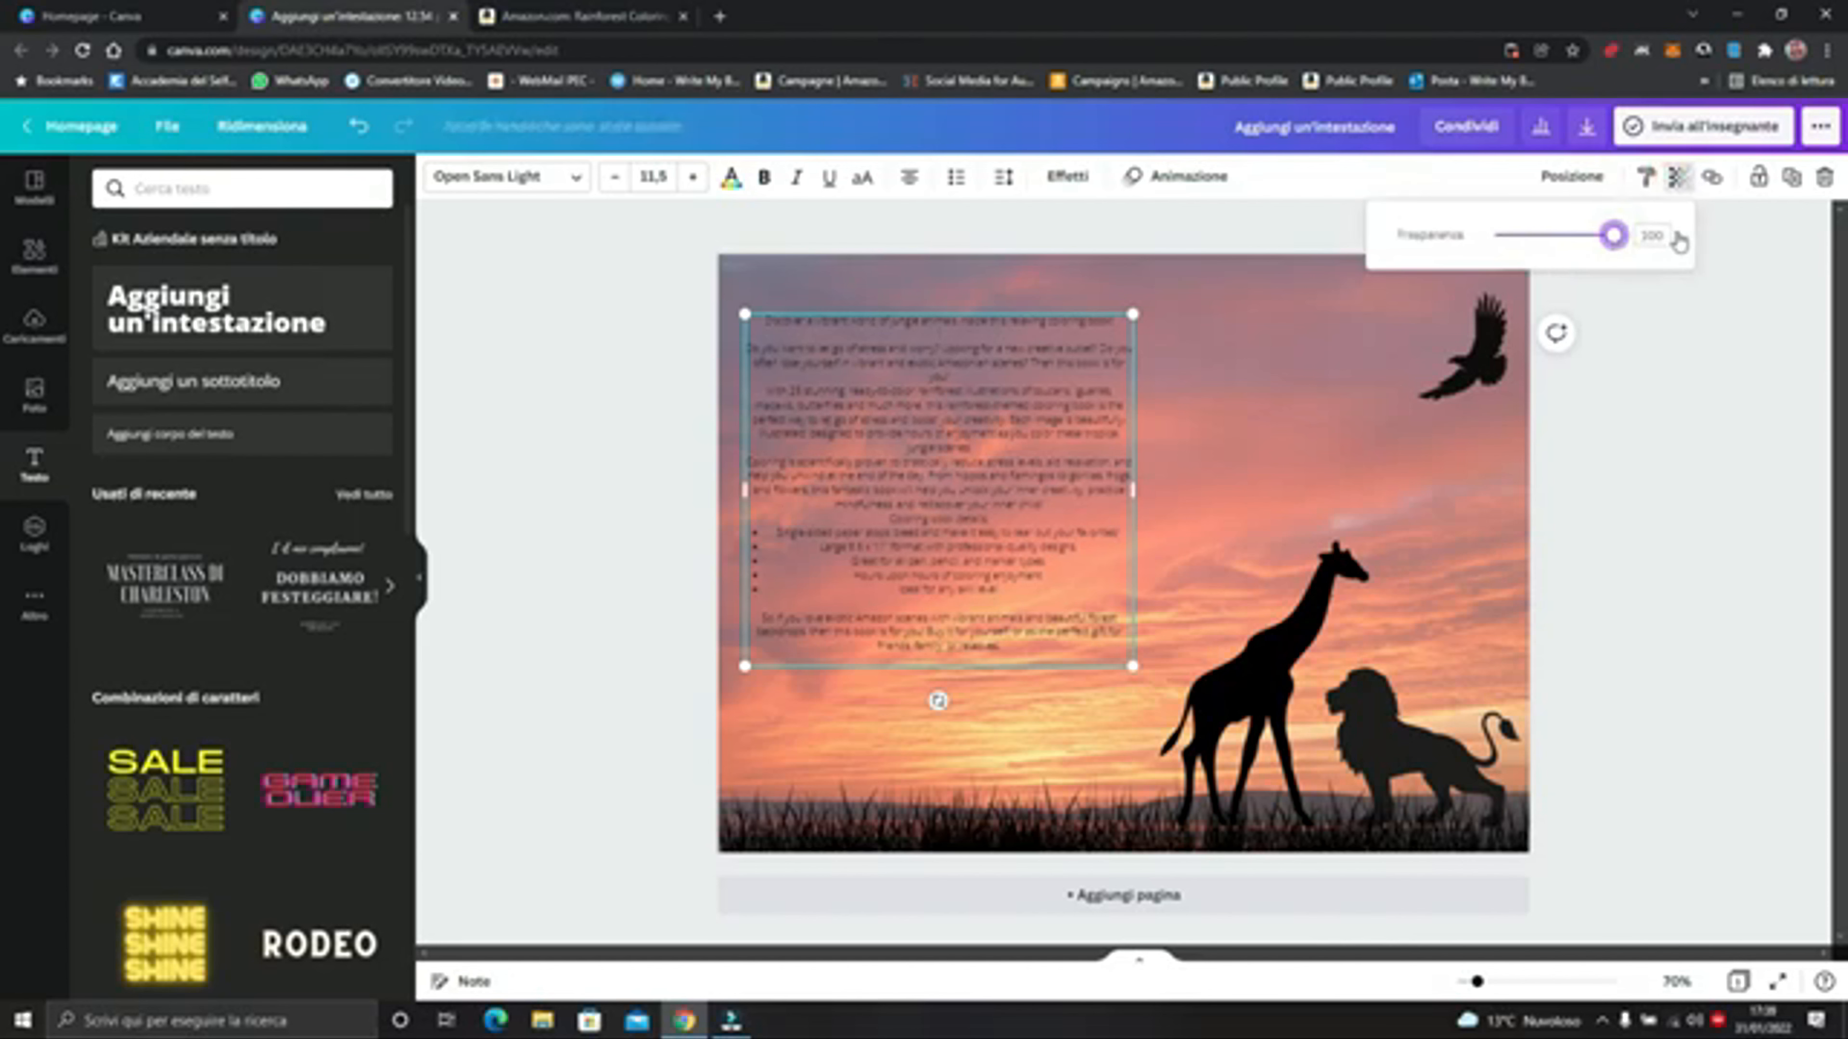
left_click(1269, 374)
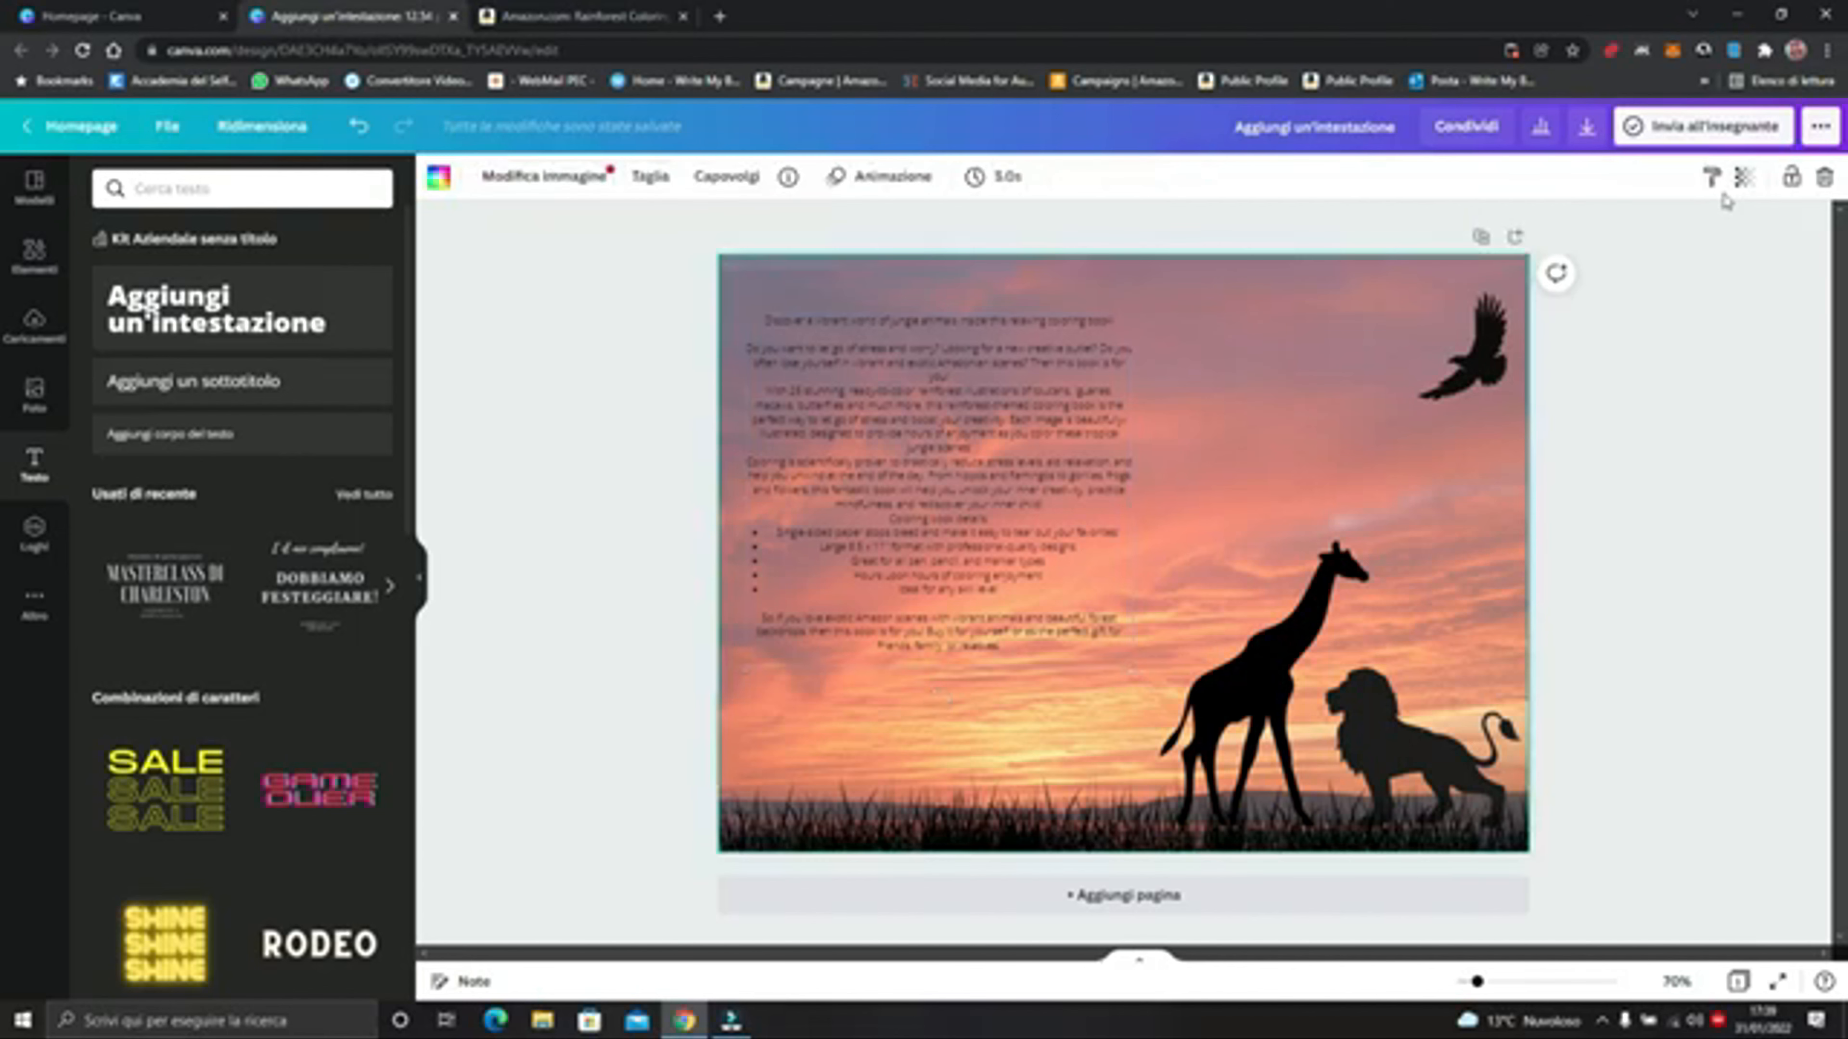
left_click(1740, 182)
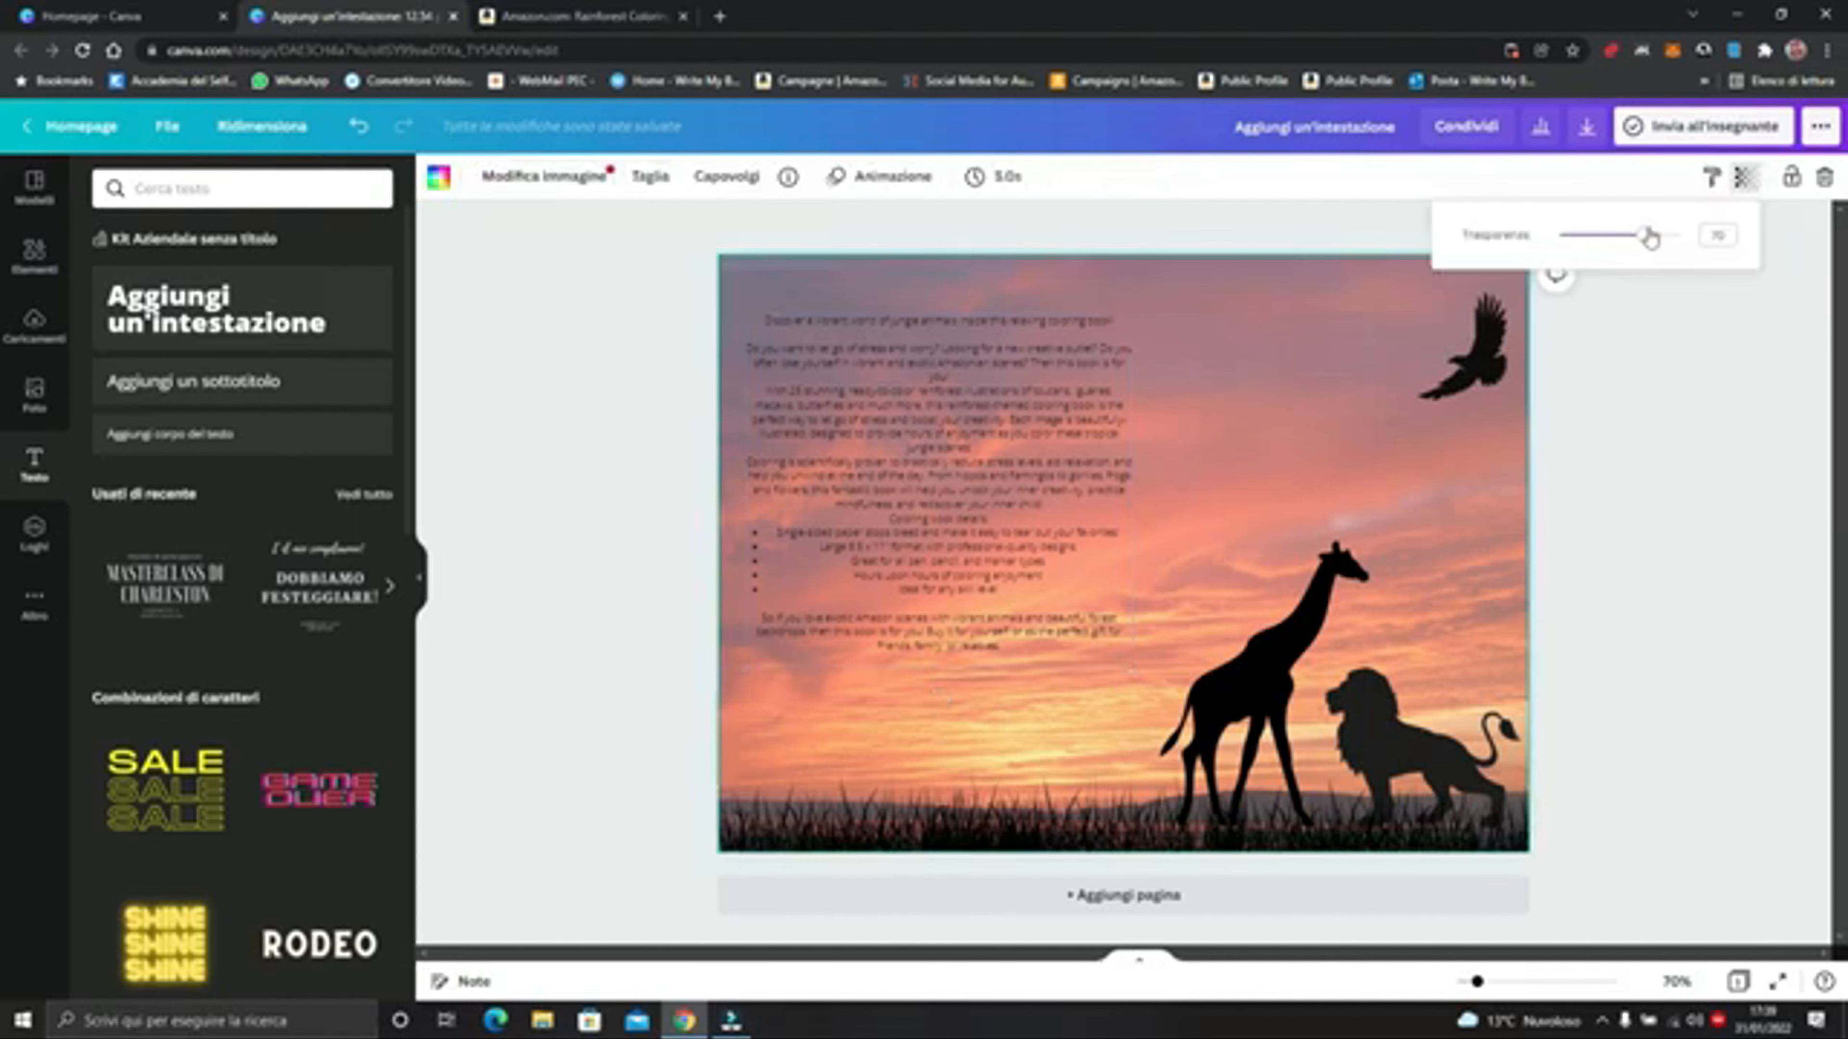
mouse_move(1647, 237)
left_mouse_down()
mouse_move(1598, 236)
mouse_move(1673, 237)
left_mouse_up()
Set the description text's colour to white (#ffffff)
left_click(884, 518)
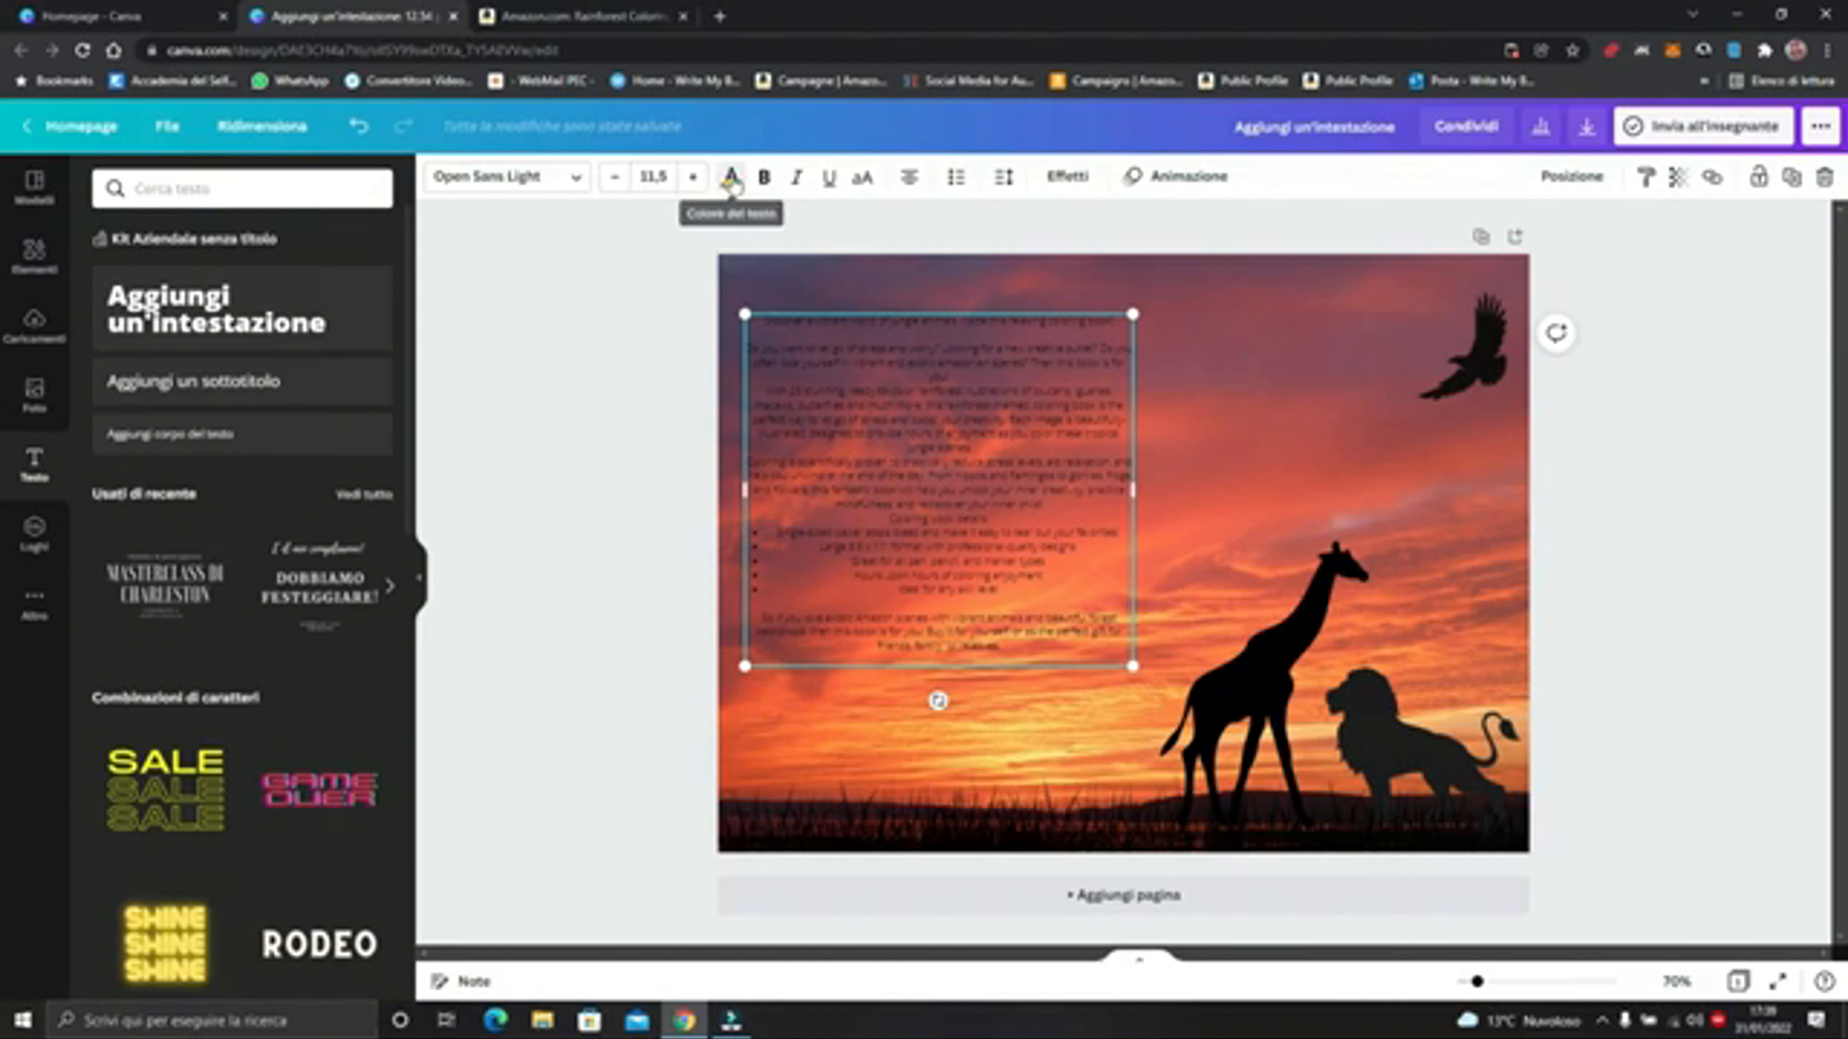
left_click(730, 179)
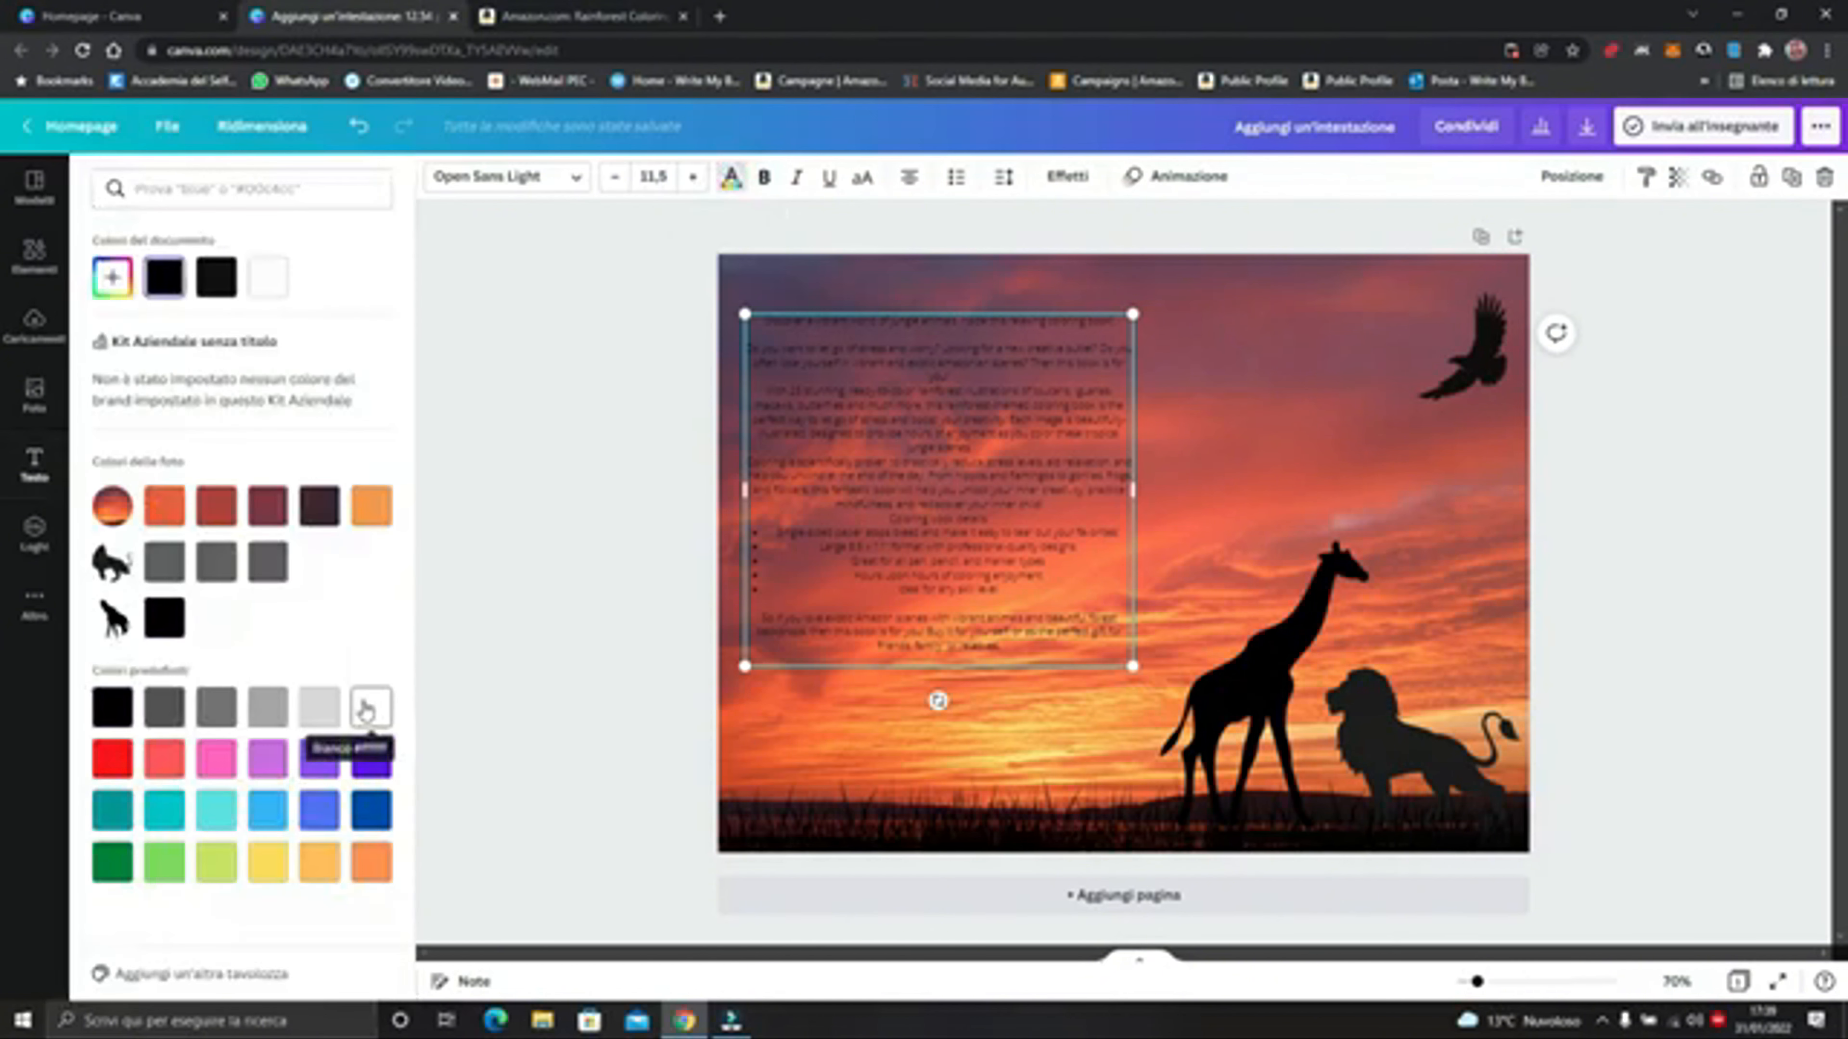
left_click(367, 707)
left_click(904, 694)
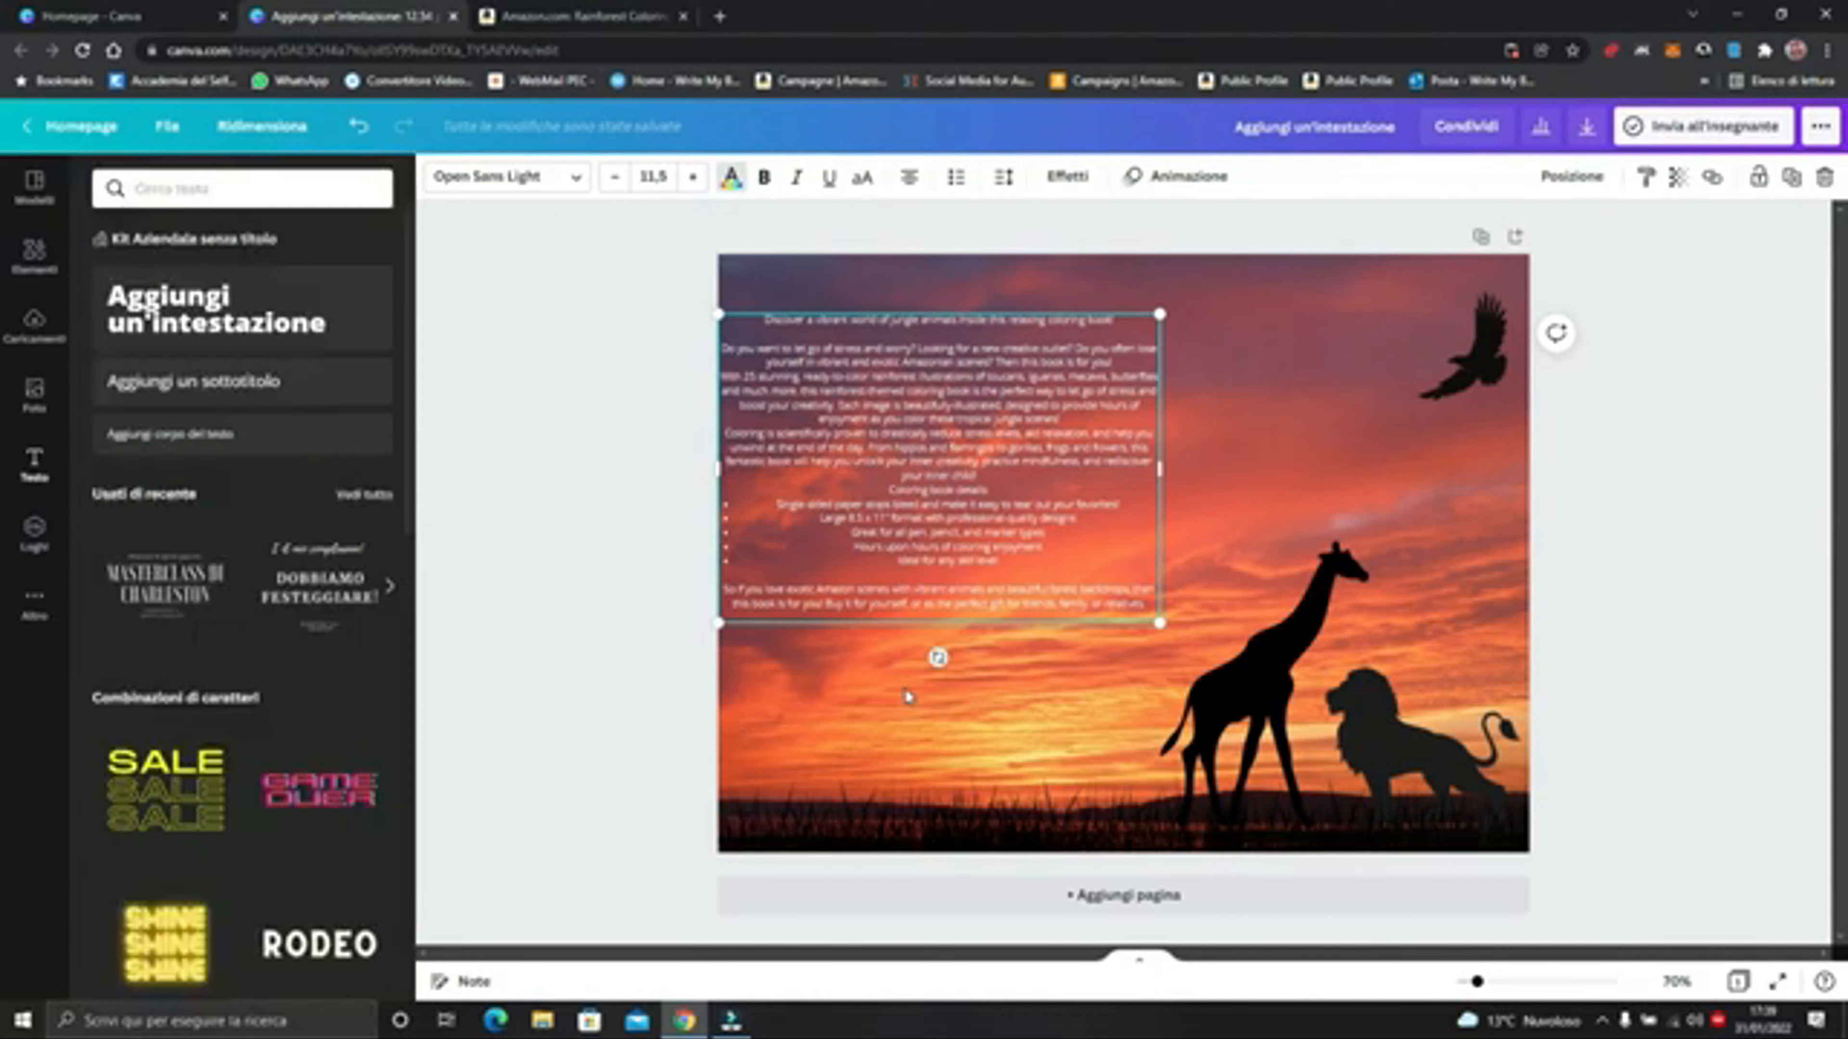
Shrink the white description text to about size 8.2 and position it slightly inside the page's upper-left area
left_click_drag(1158, 622, 1020, 540)
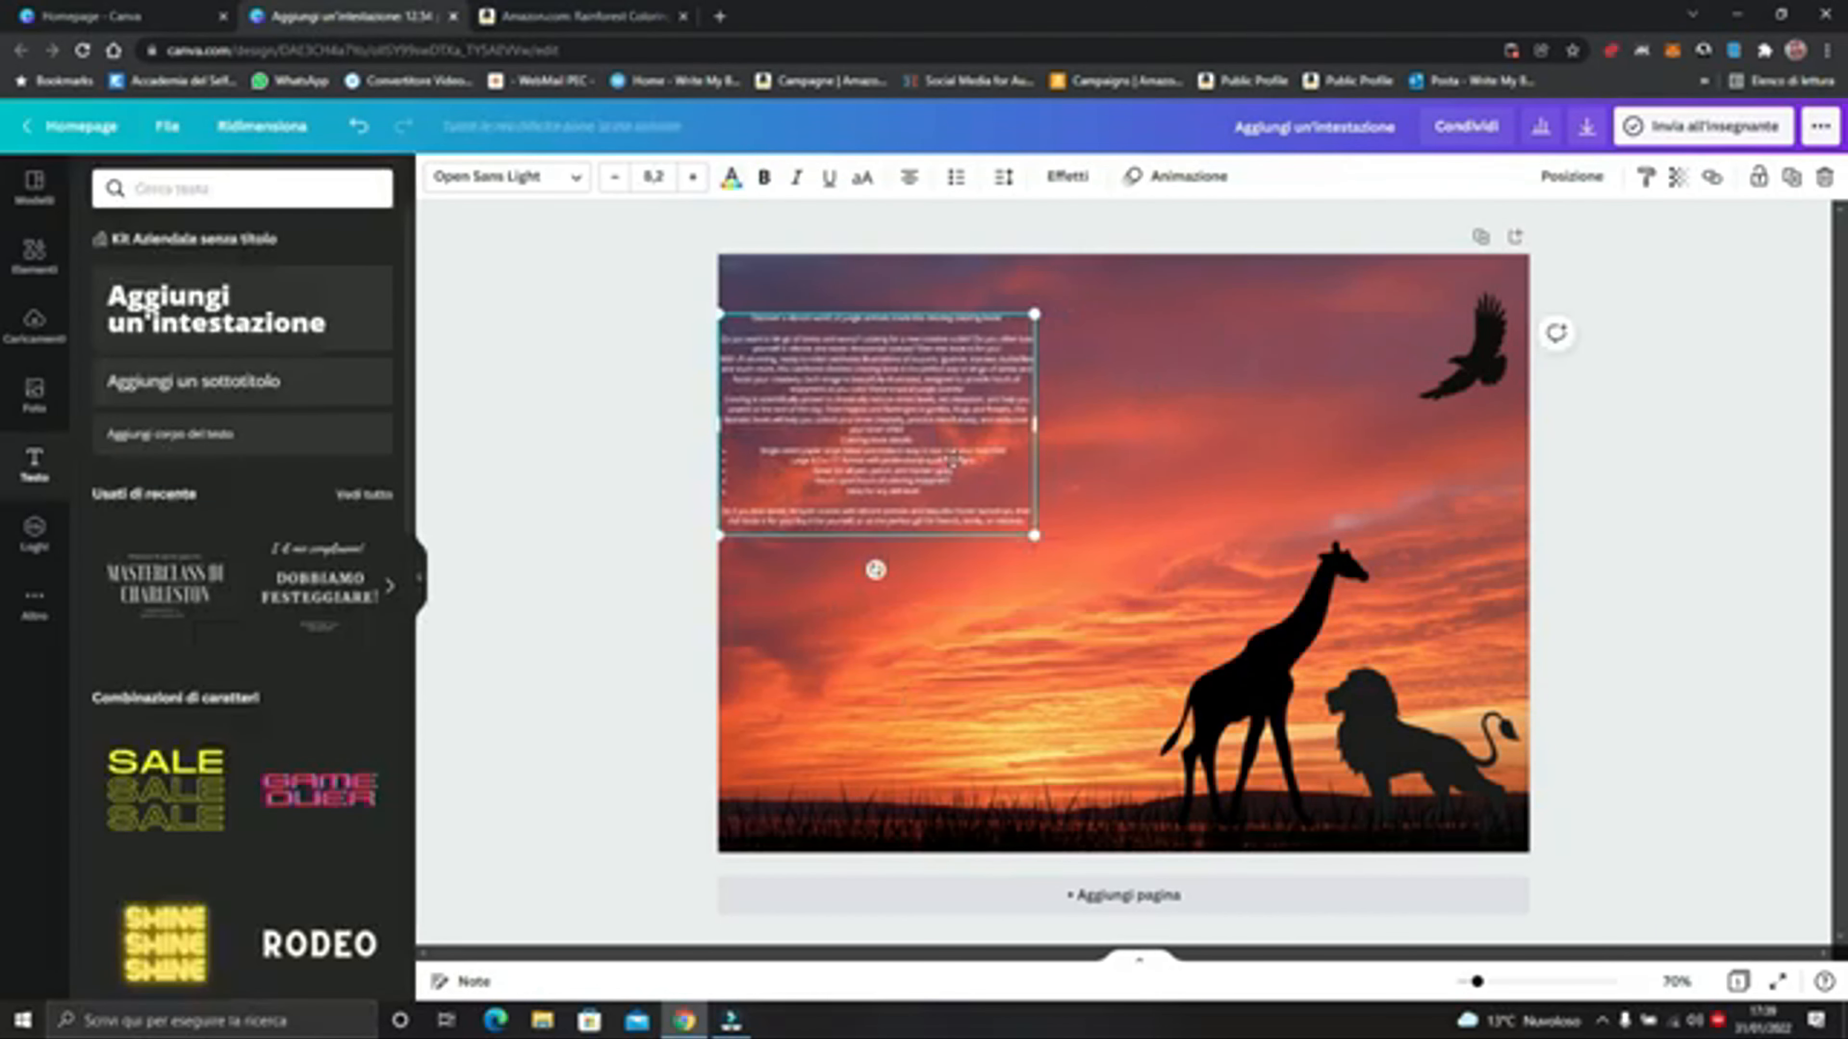
left_click_drag(945, 466, 992, 456)
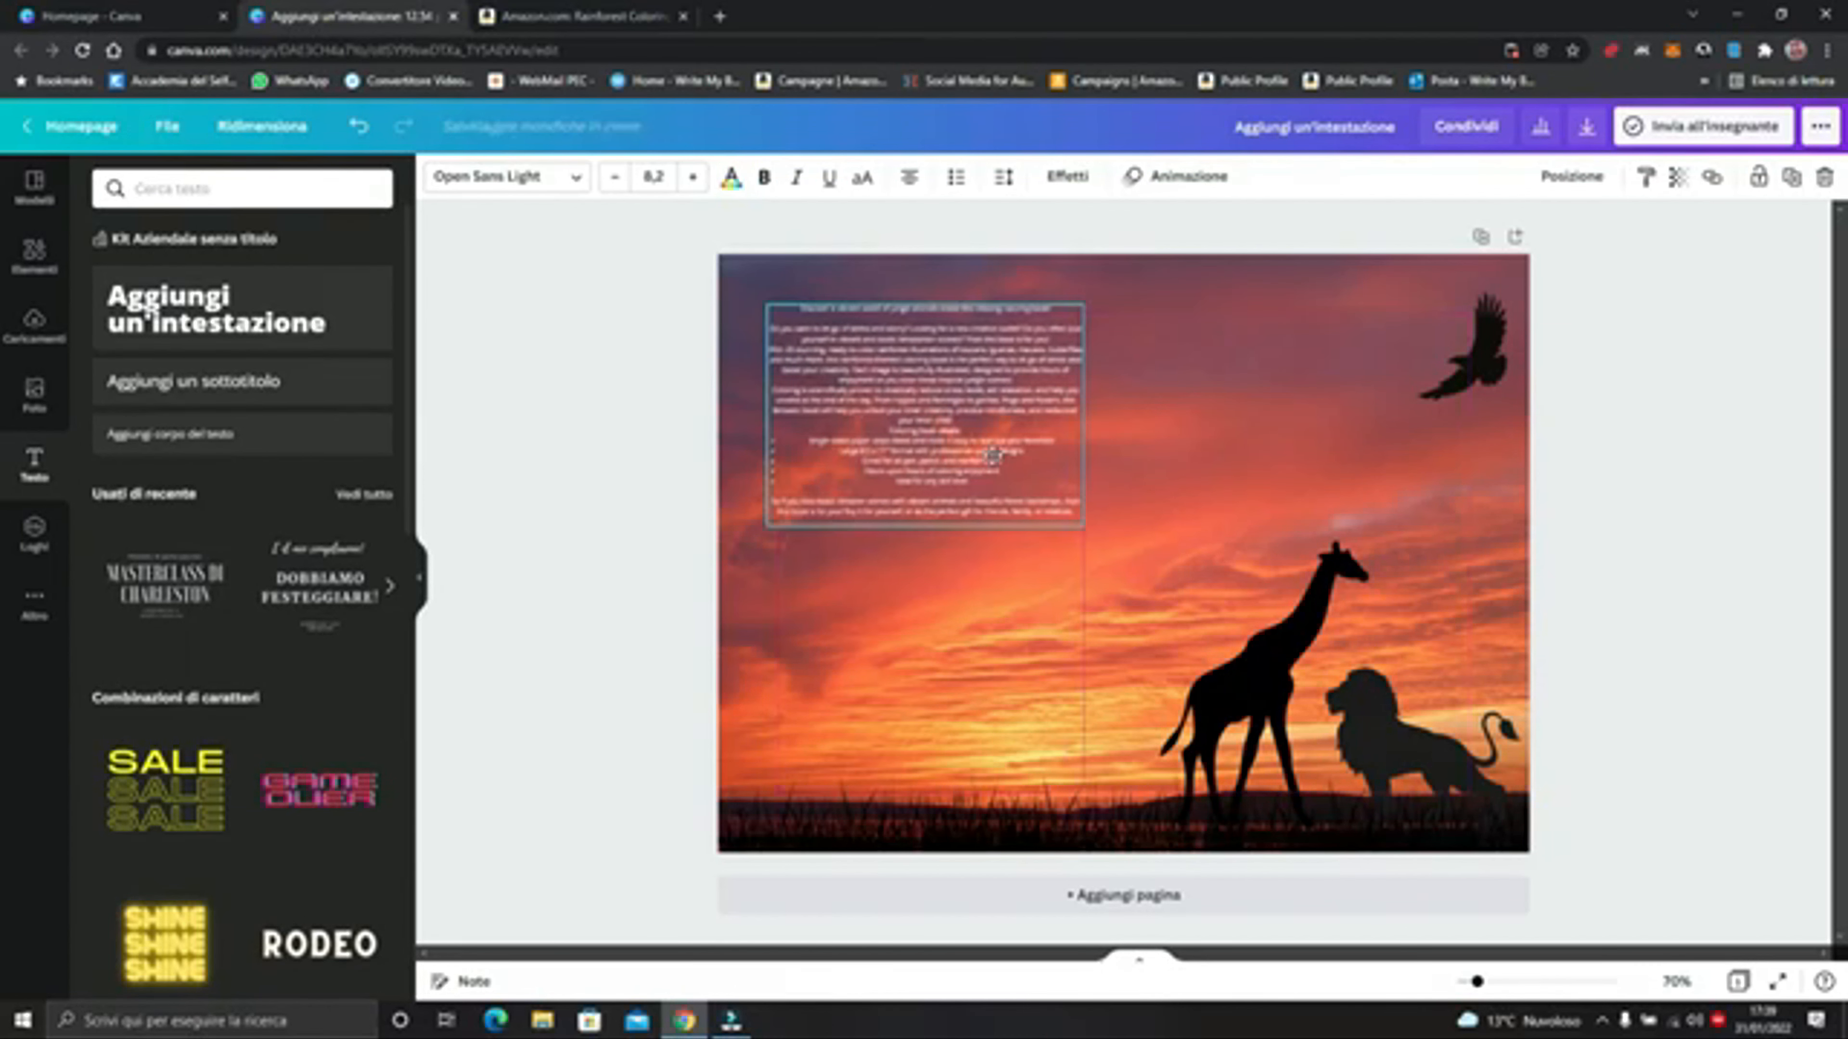
left_click(960, 597)
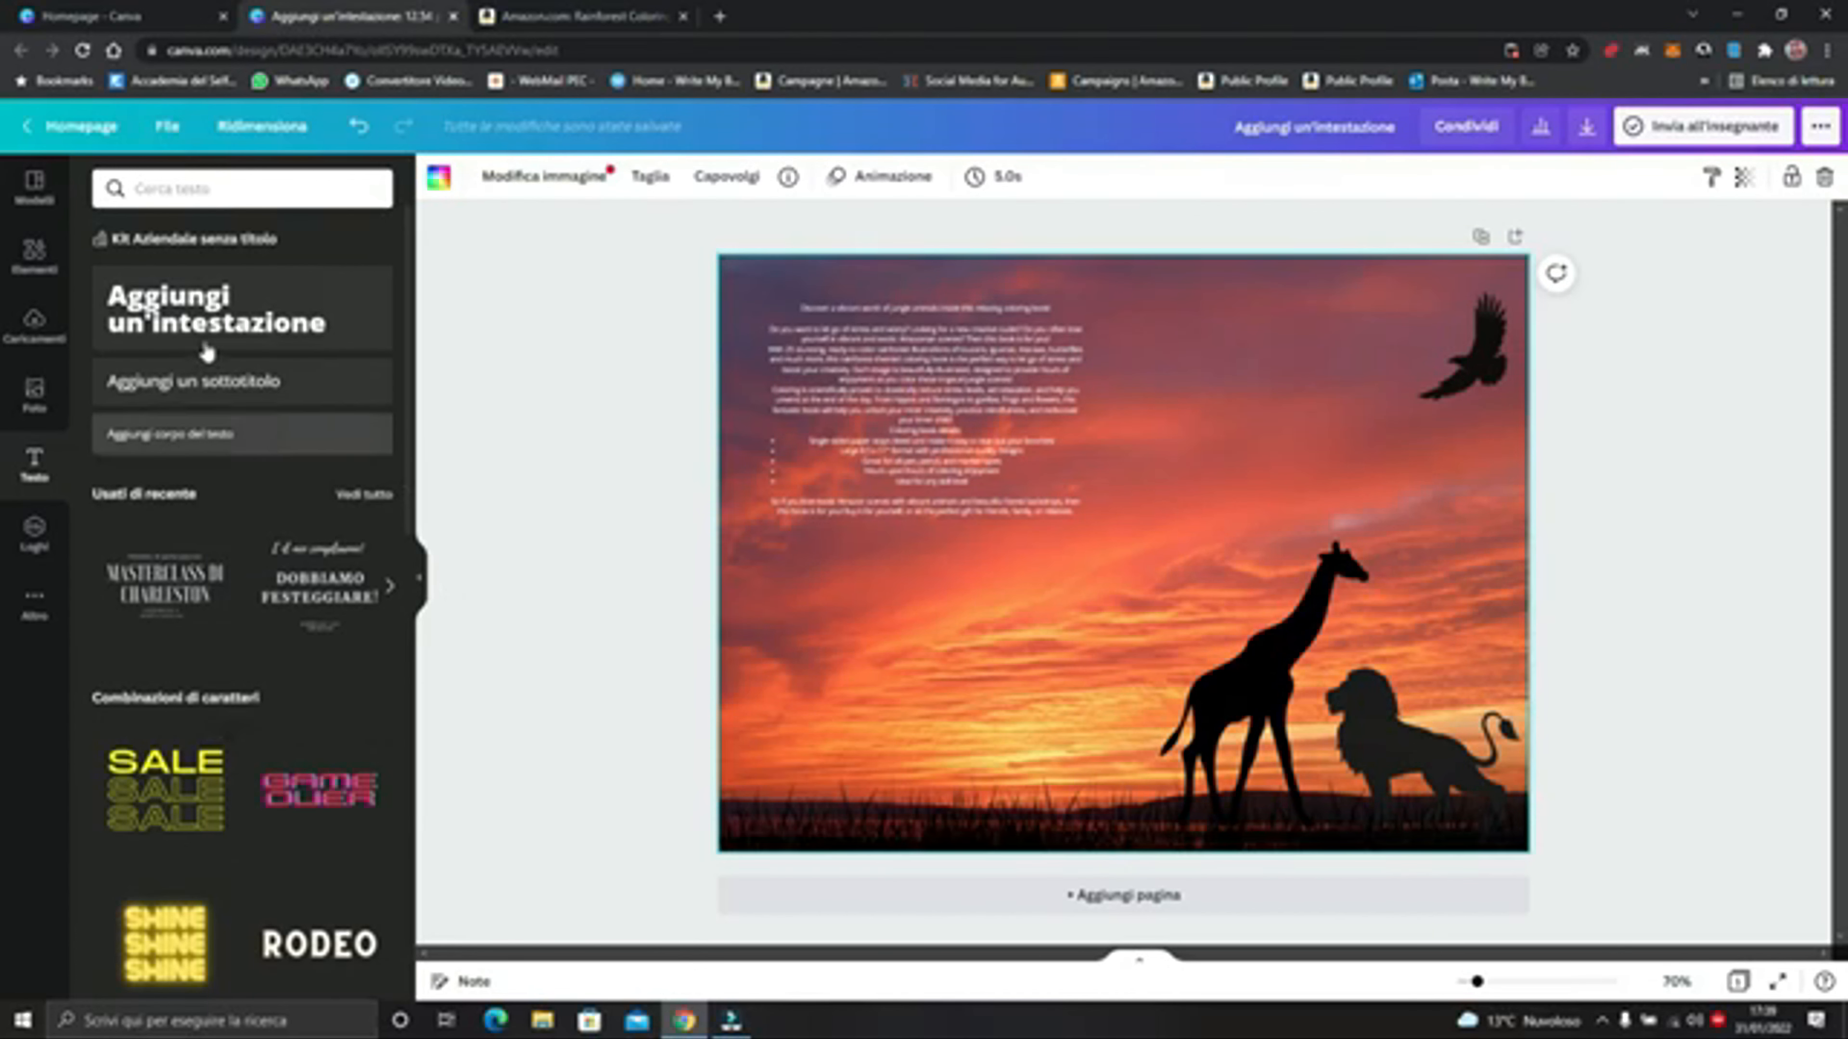
Add a heading reading "Jungle Colorin Book" to the cover, with "Book" on a second line
left_click(202, 305)
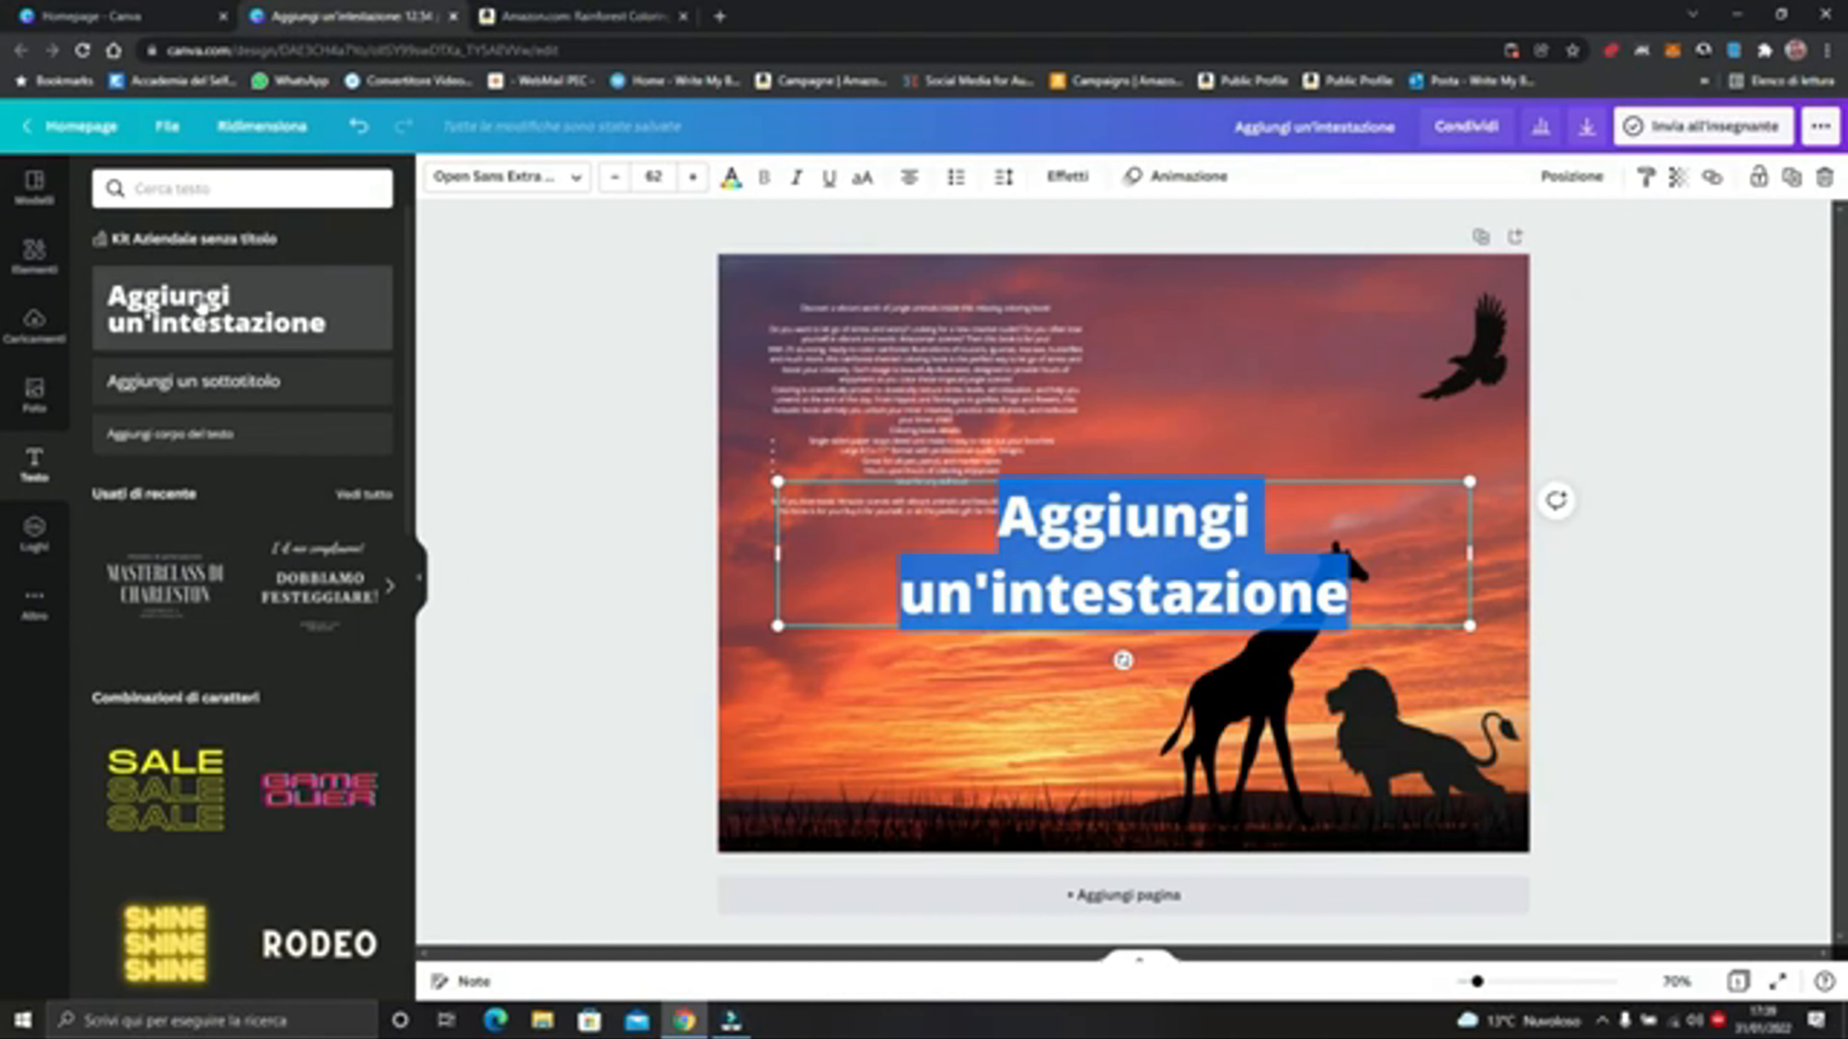
type("Jun")
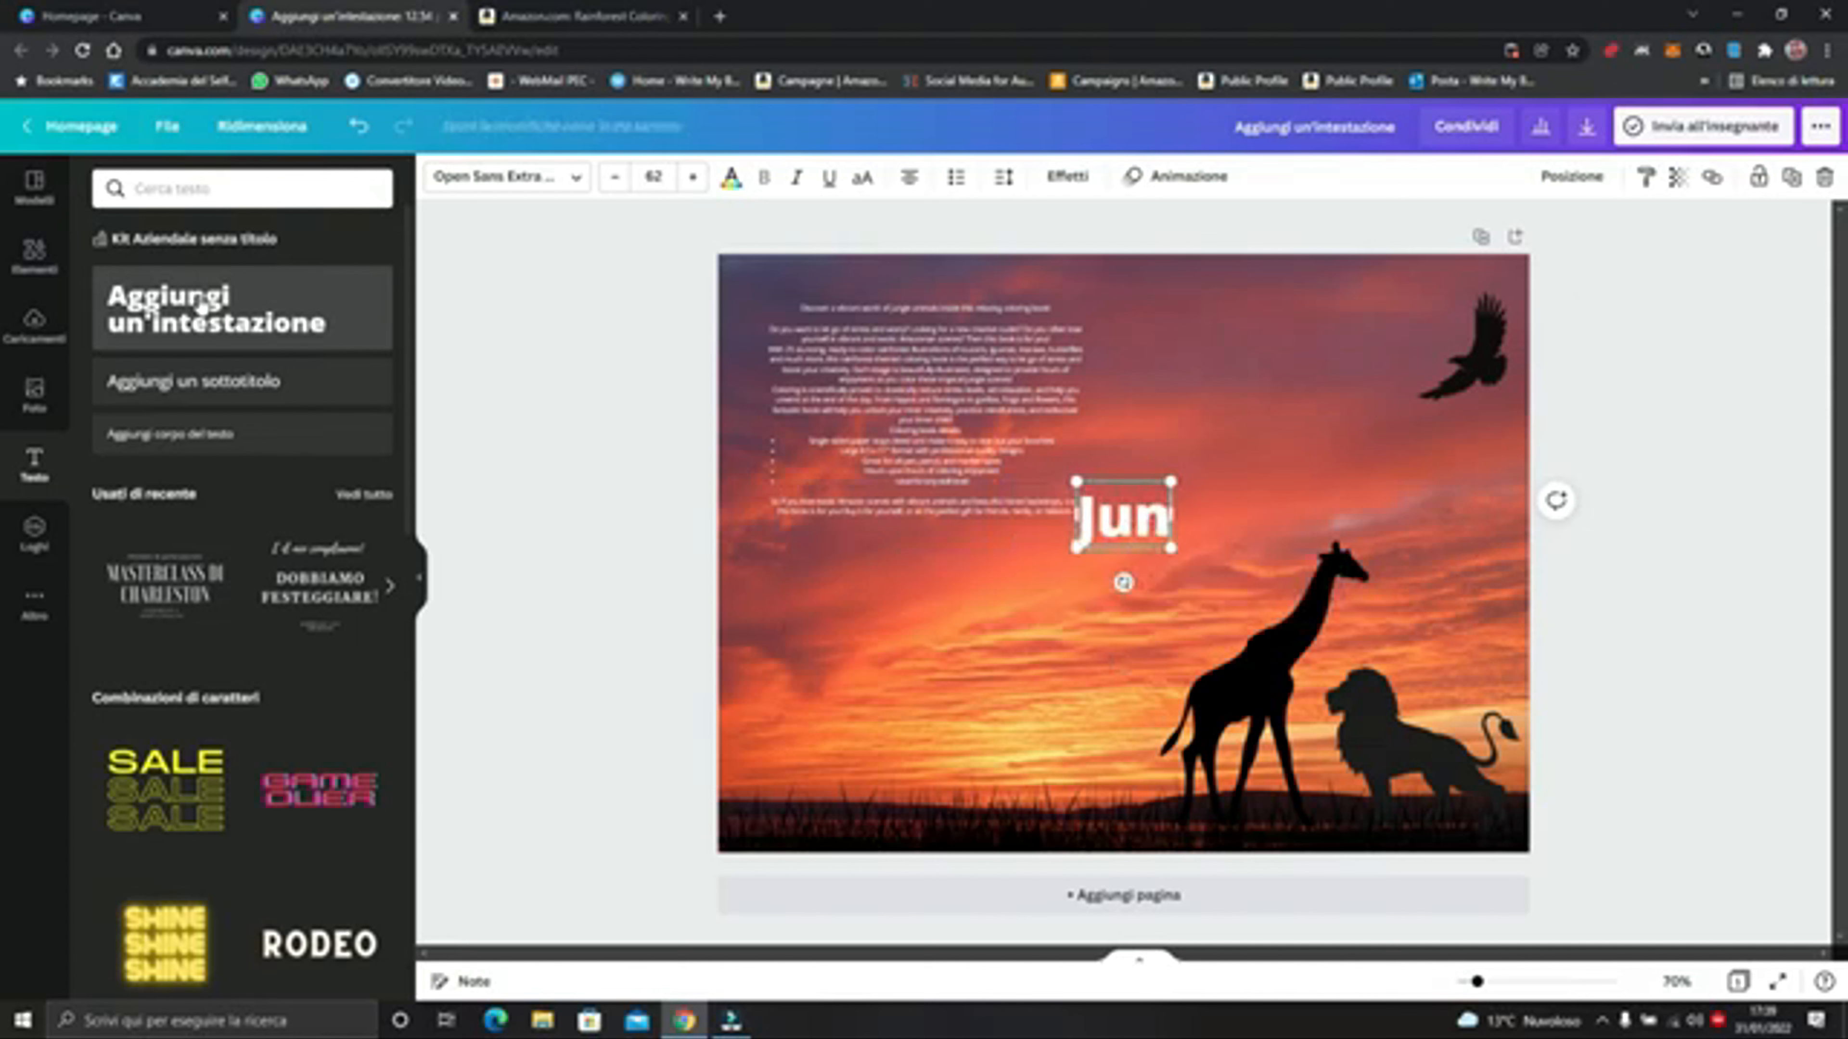
type("gle C")
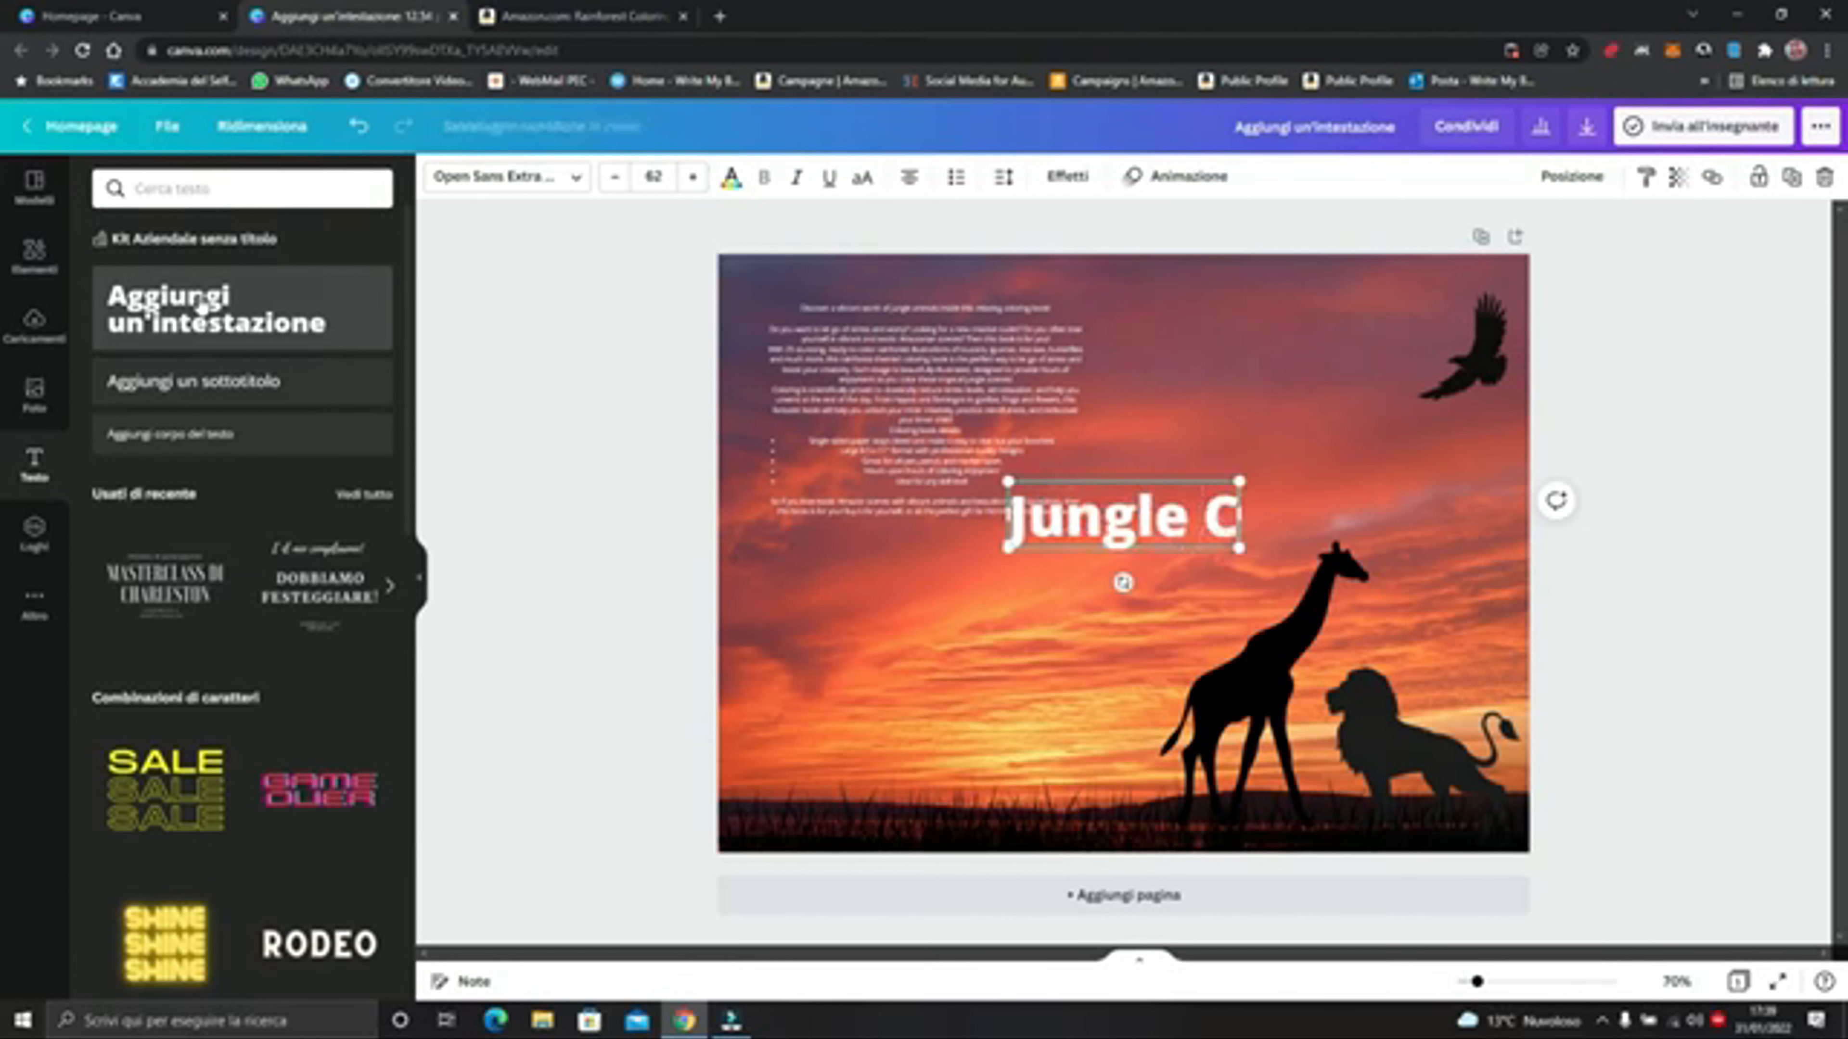
type("olor")
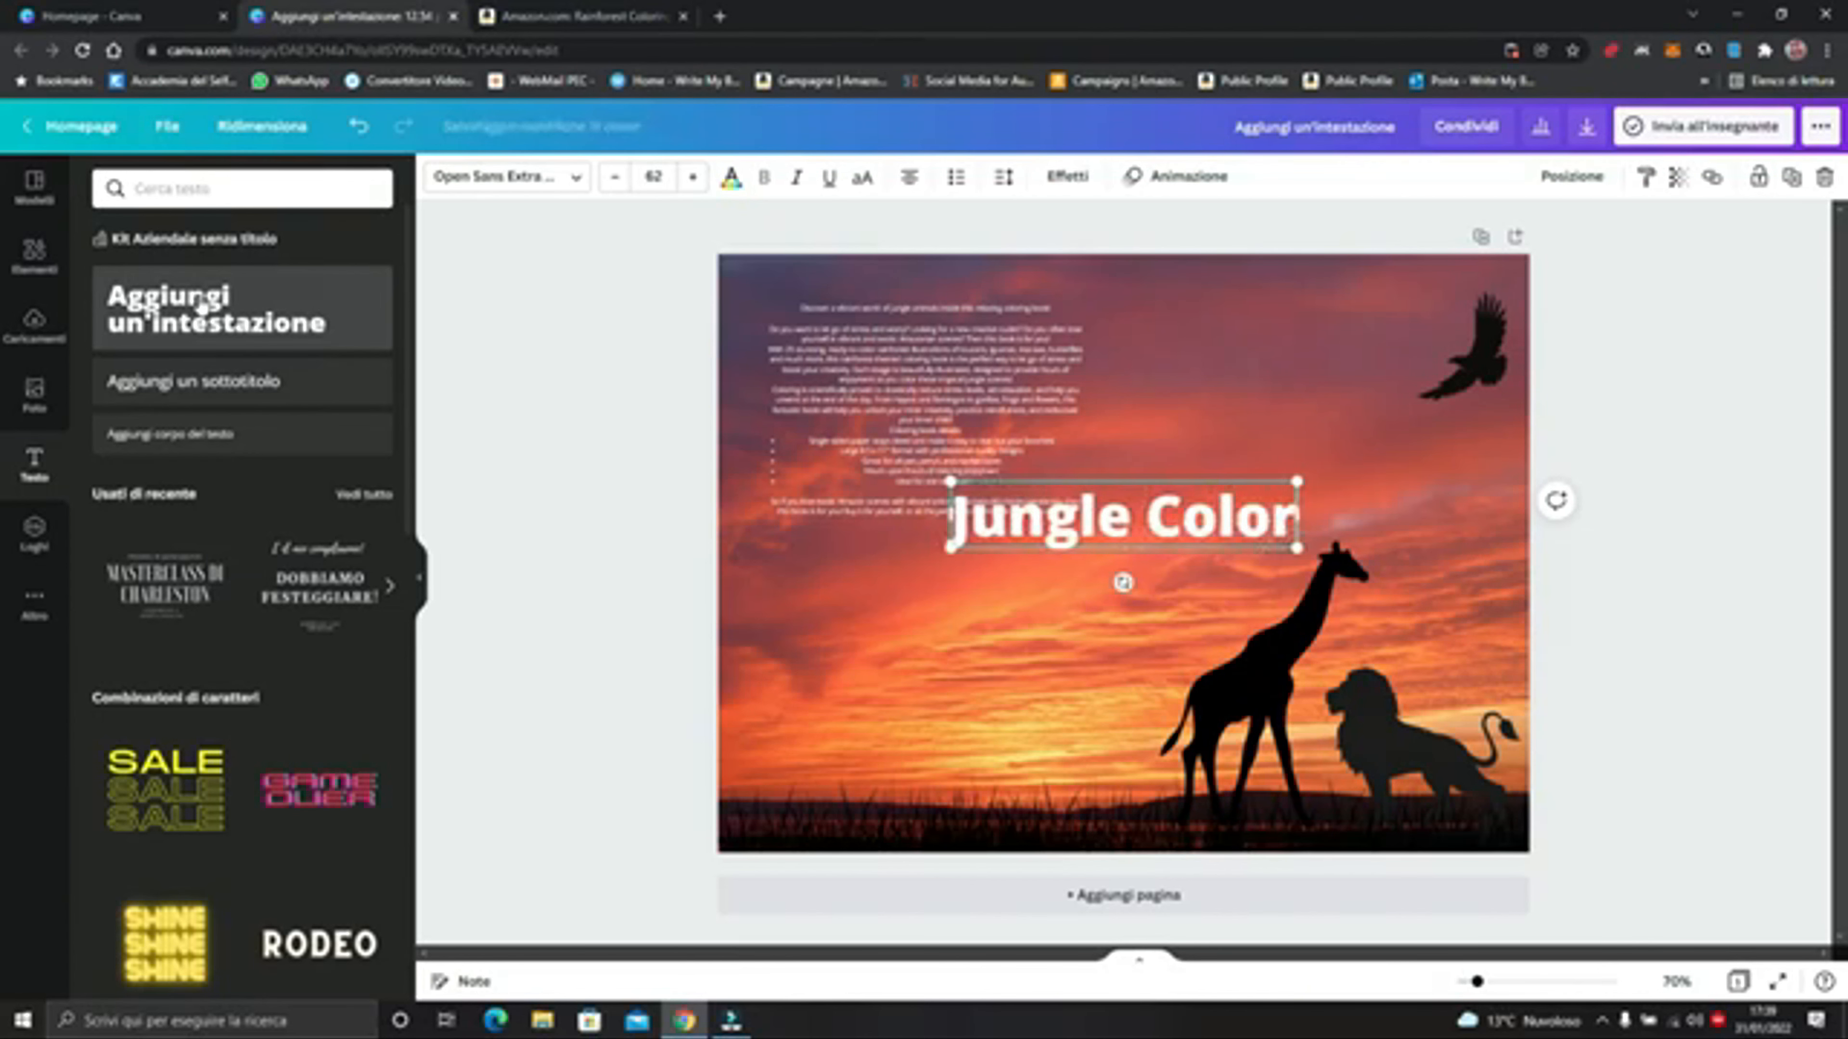
type("in Book")
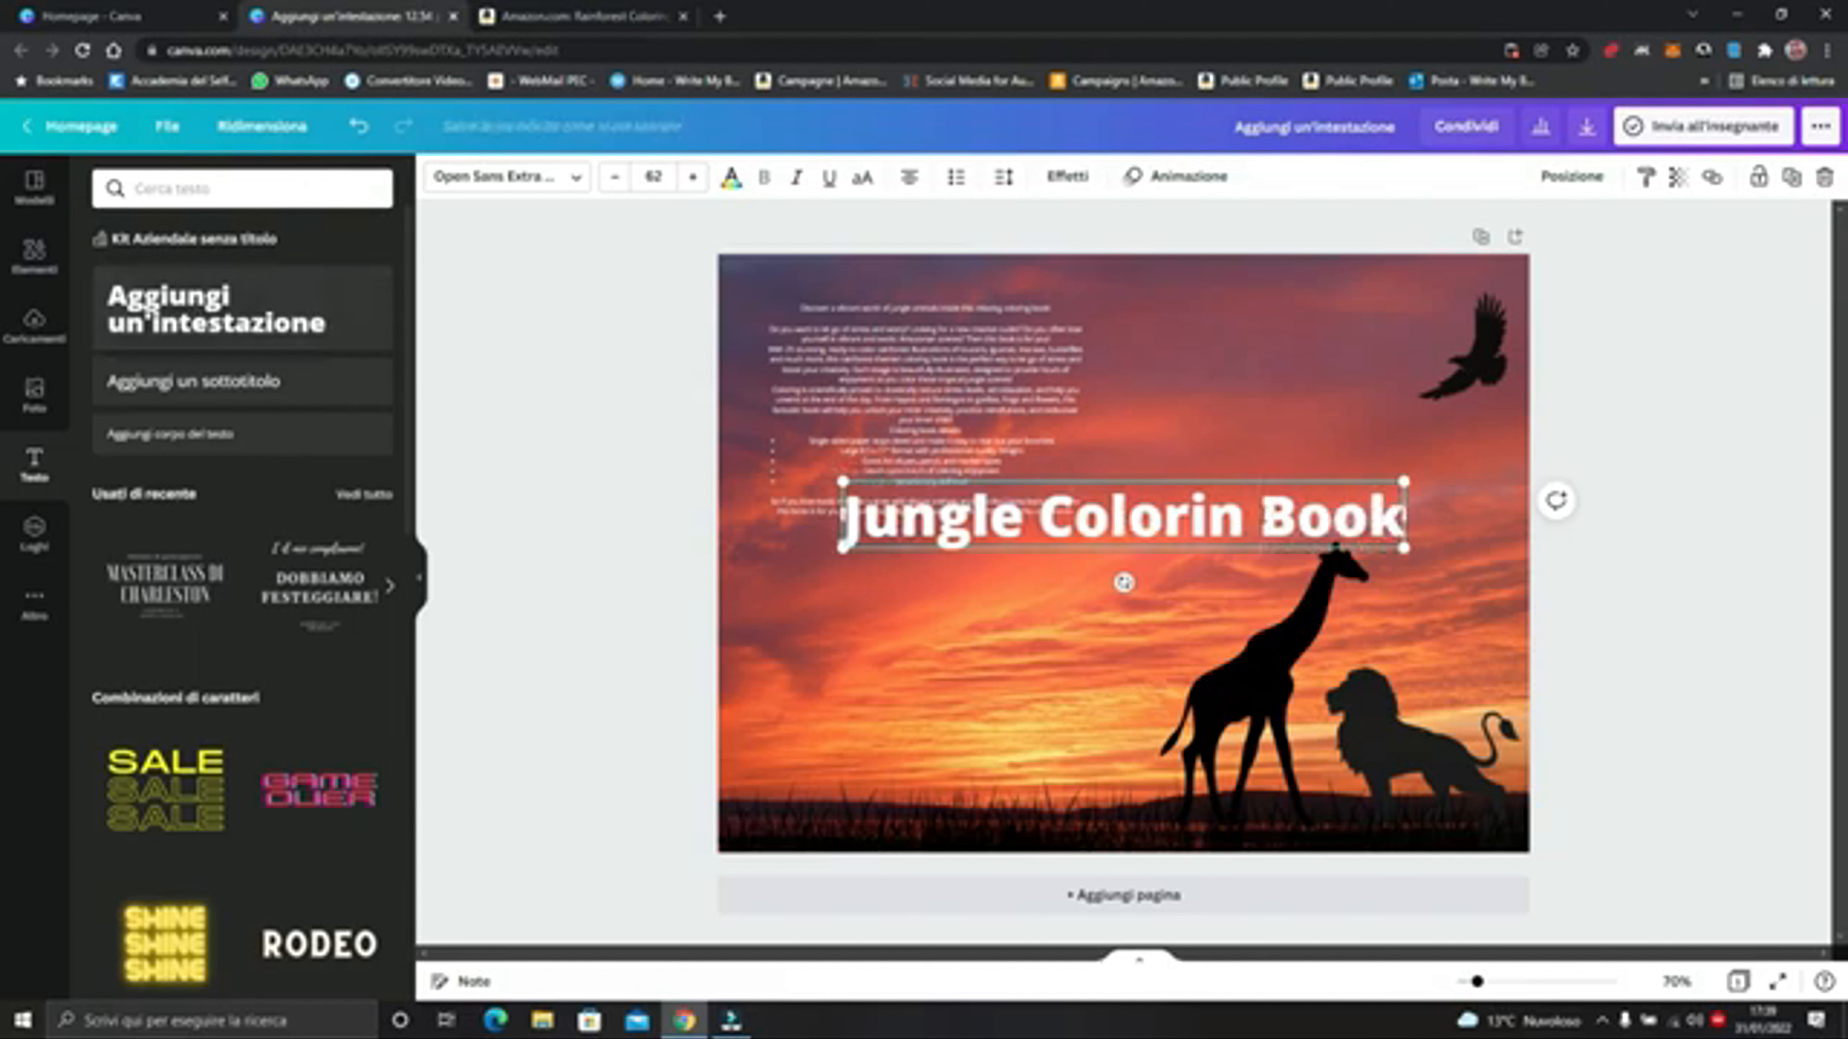
key("Return")
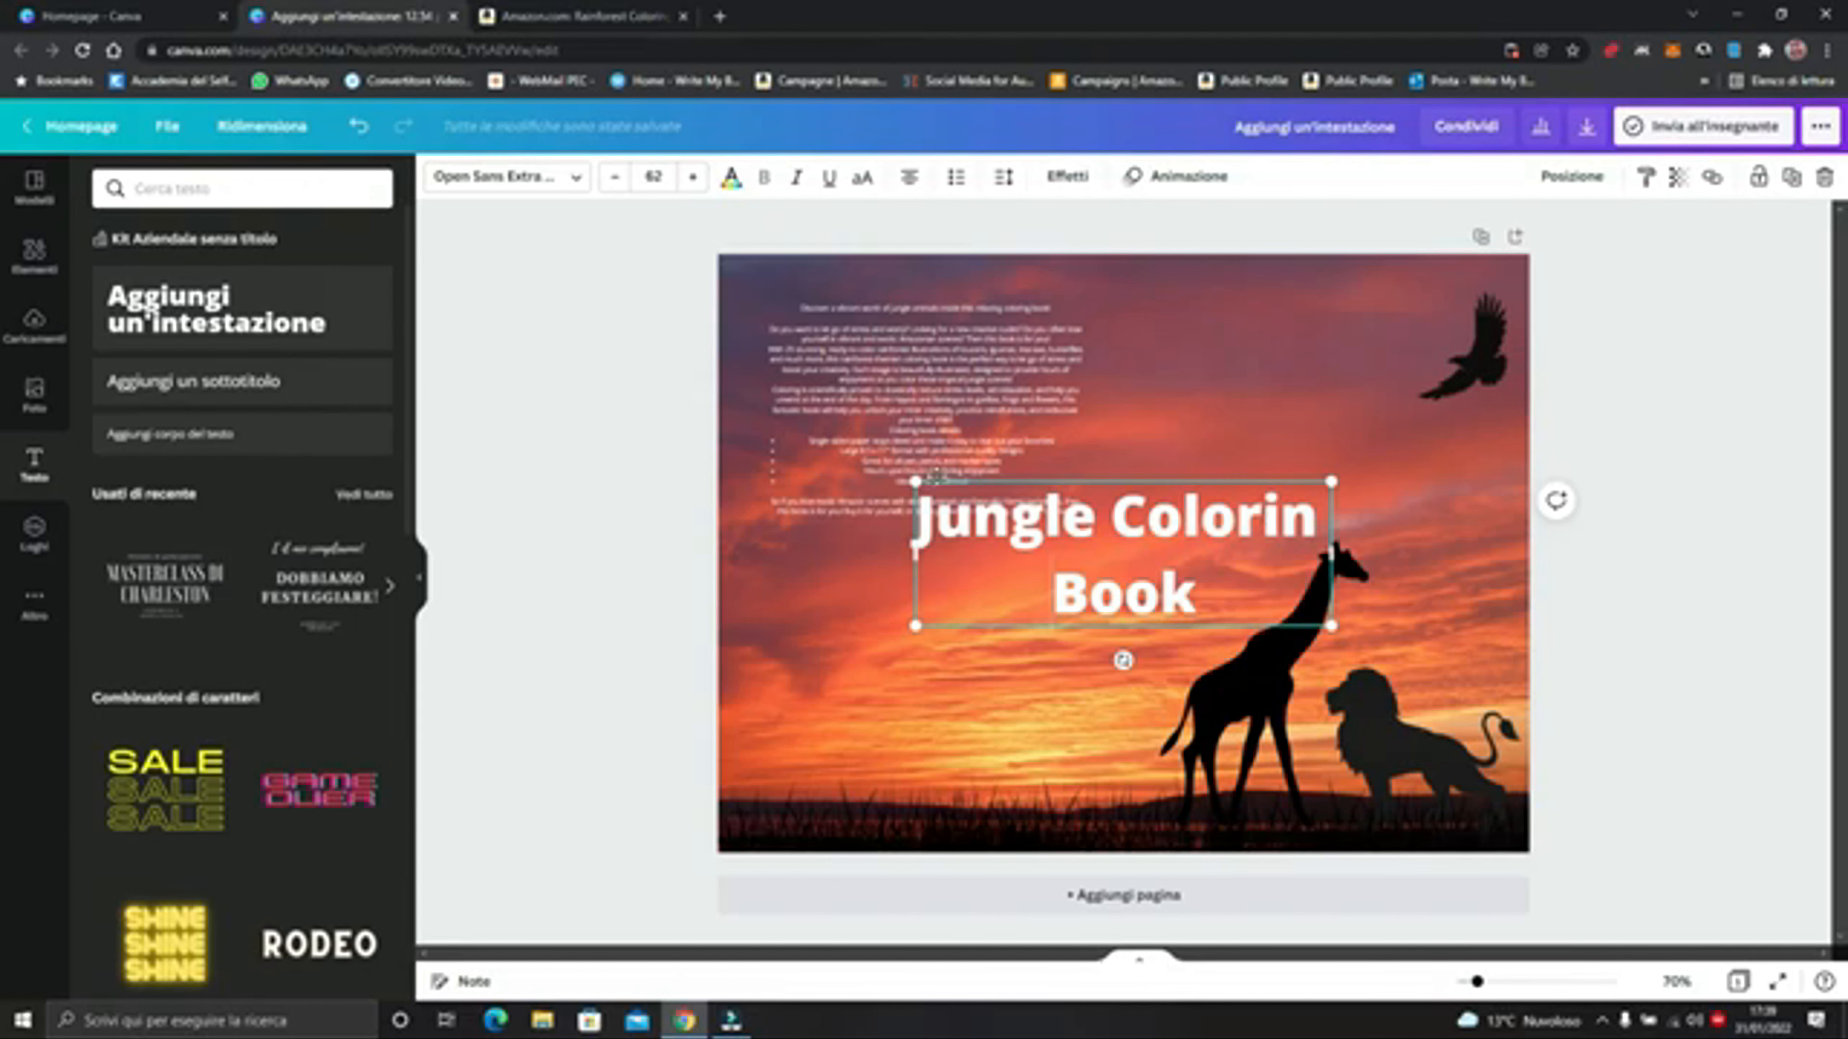
Shrink the heading to about size 43.1 and place it in the page's upper-right area beside the eagle
left_click_drag(915, 481, 1042, 525)
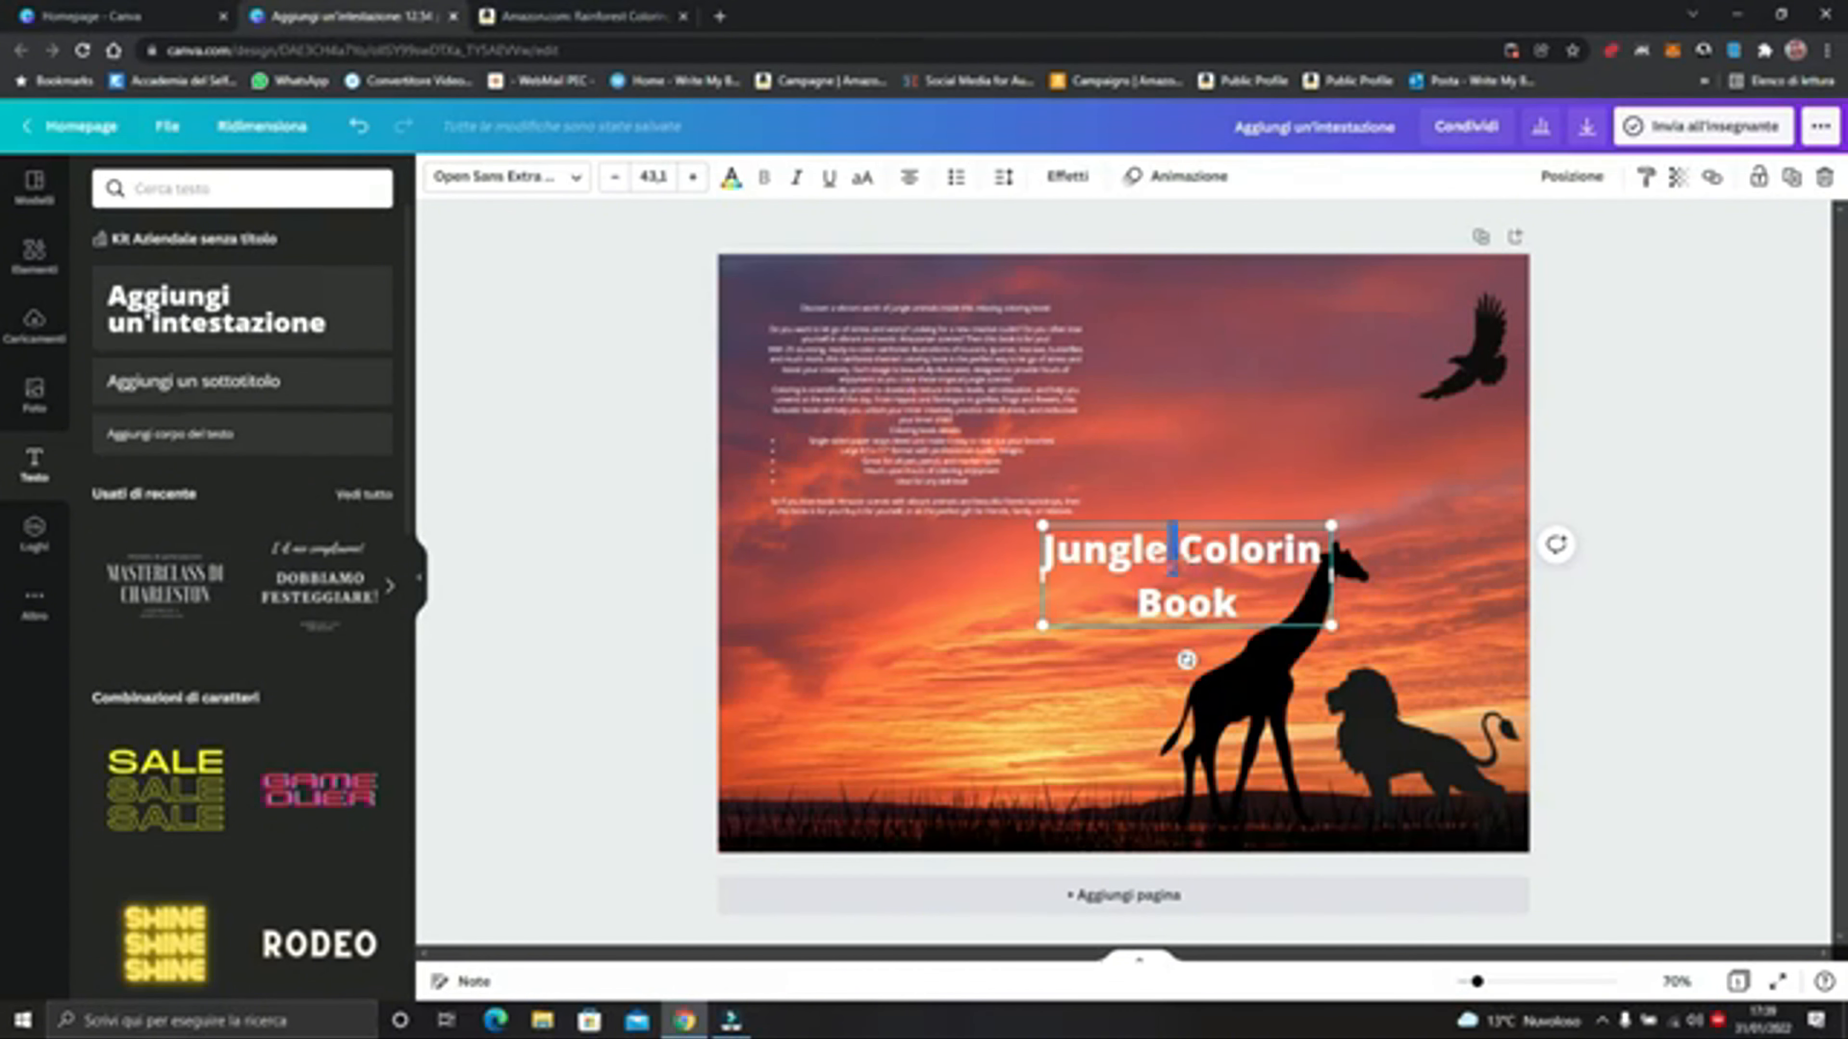
left_click(1220, 459)
left_click_drag(1181, 579, 1340, 316)
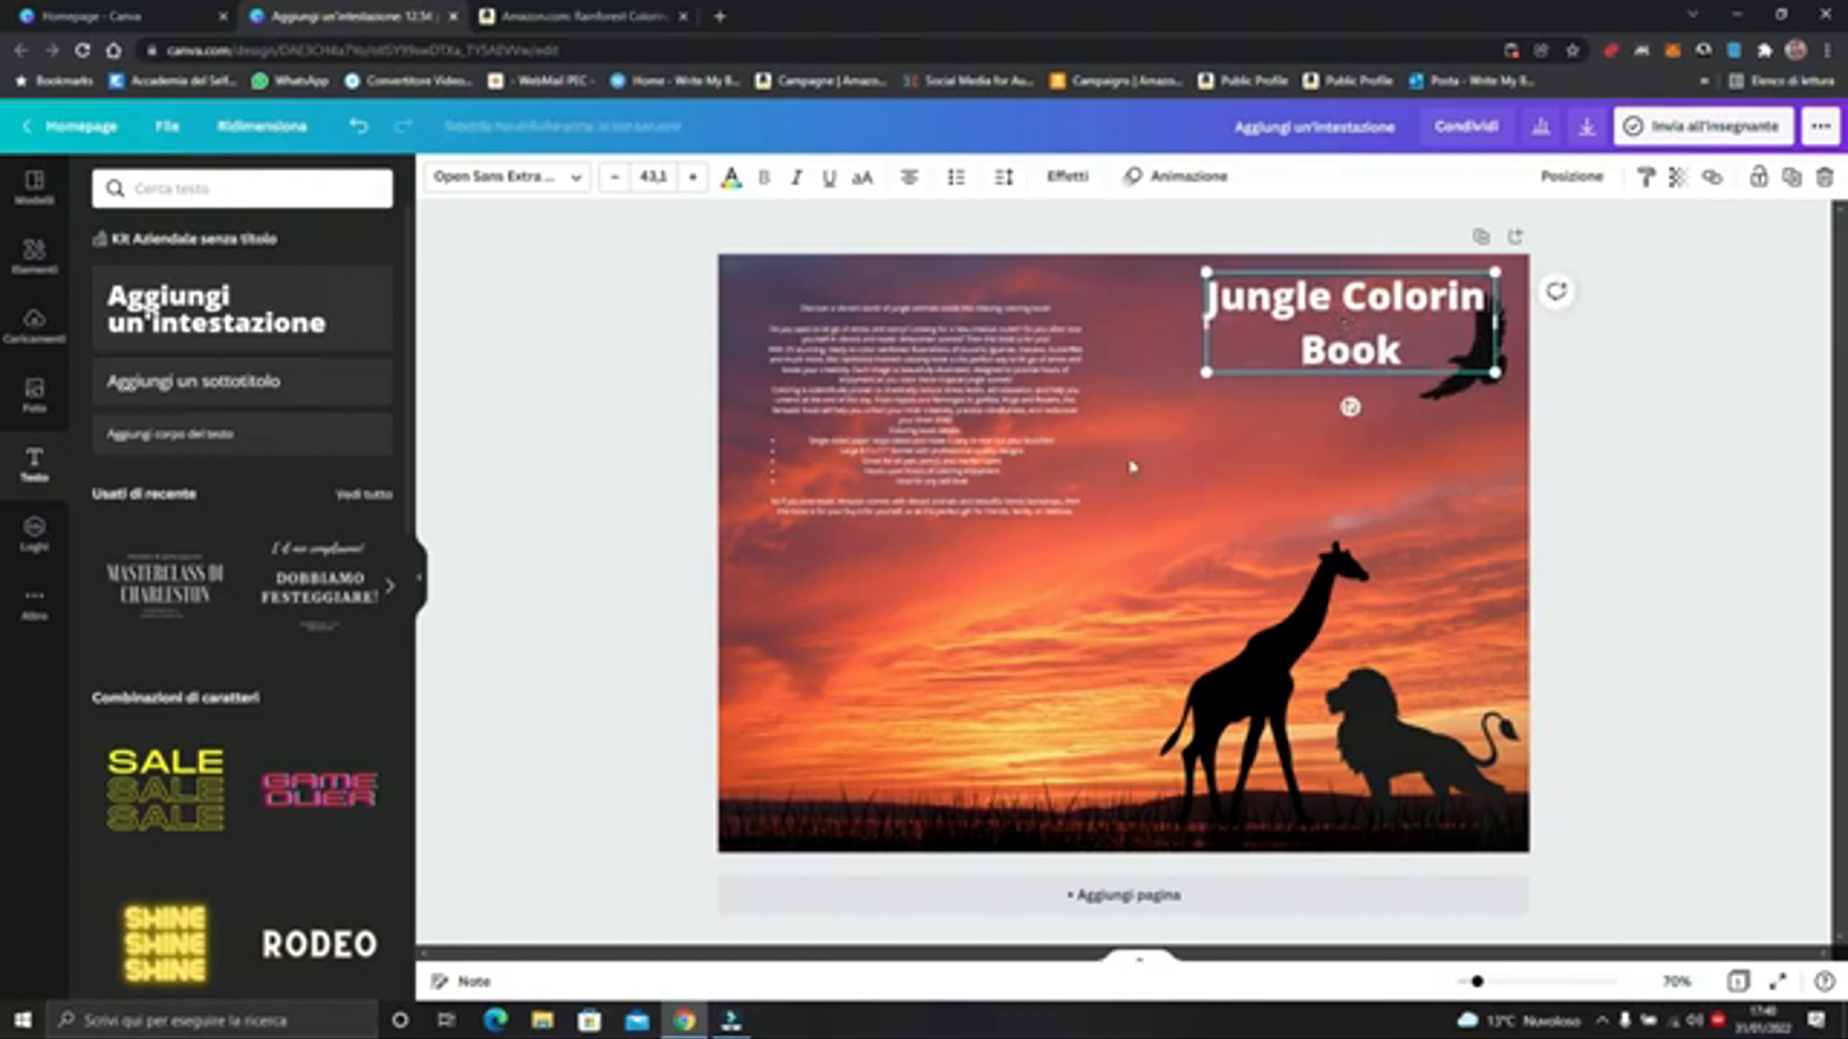
left_click(987, 575)
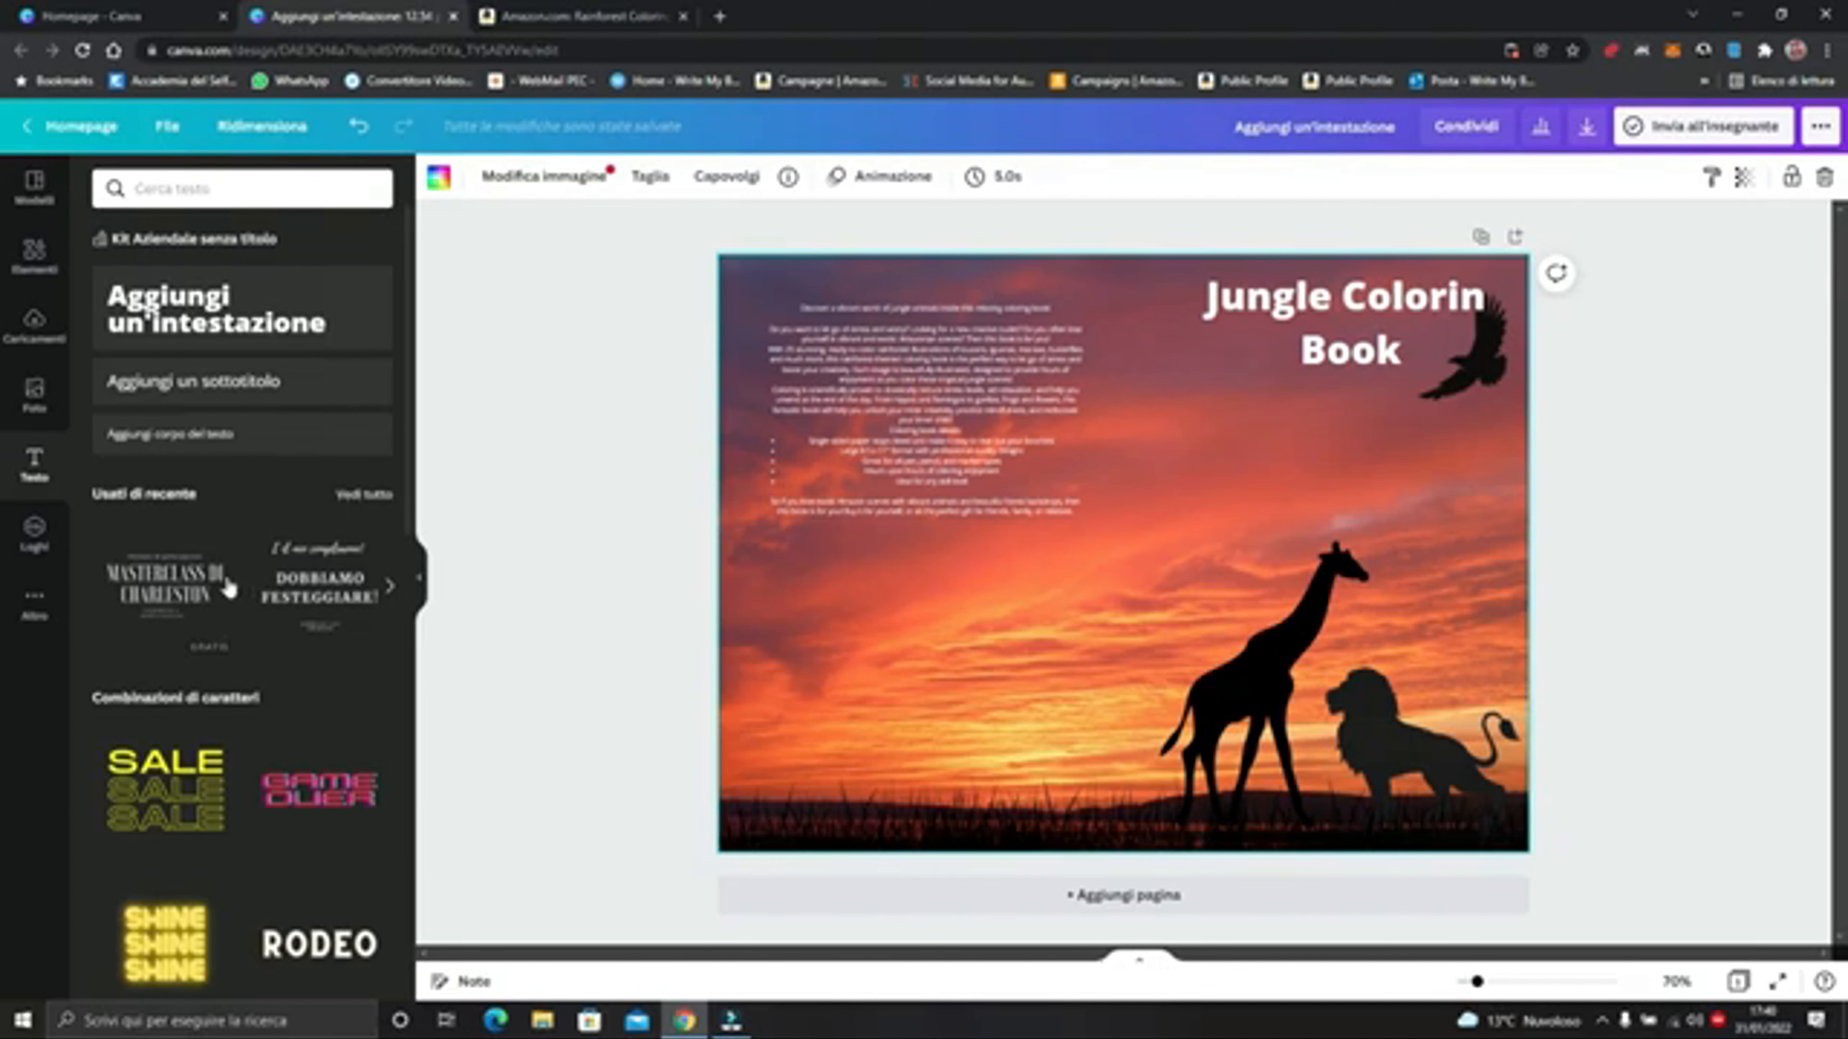
Add a subtitle text box reading "101 Cute Animal to coloring"
left_click(193, 399)
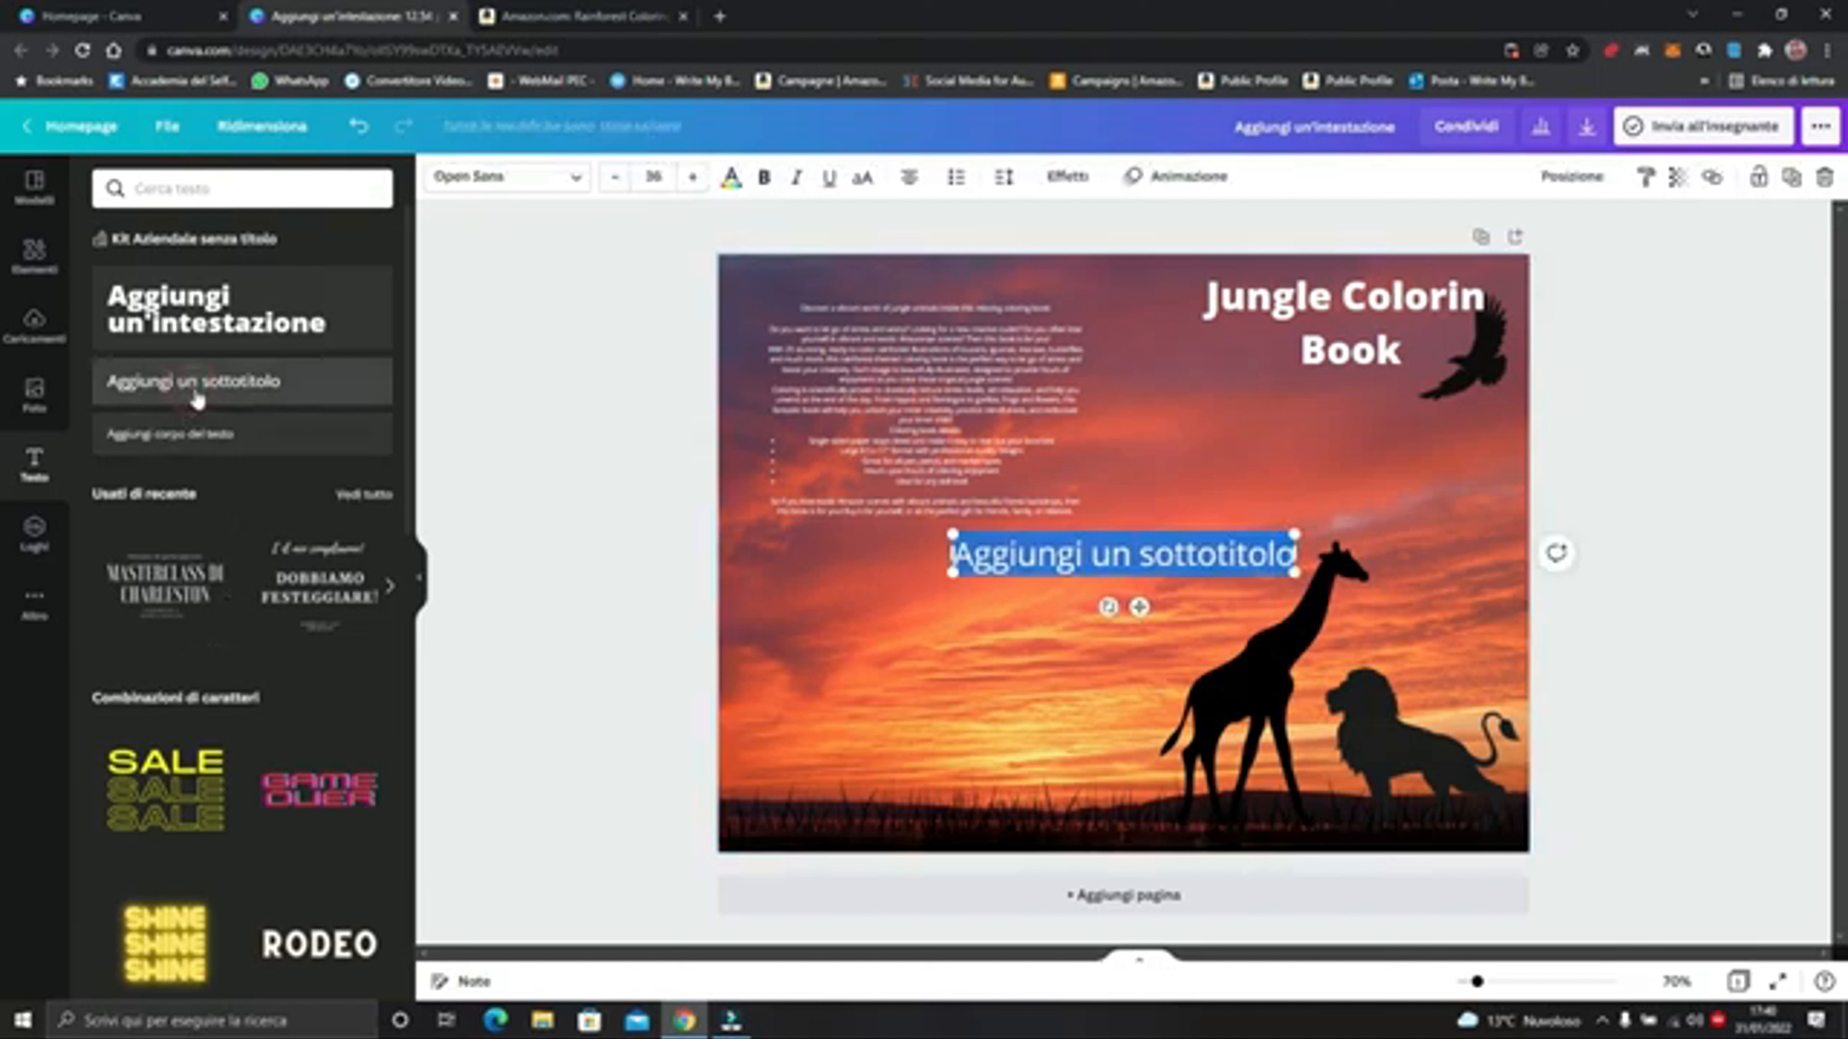
key("BackSpace")
type("010")
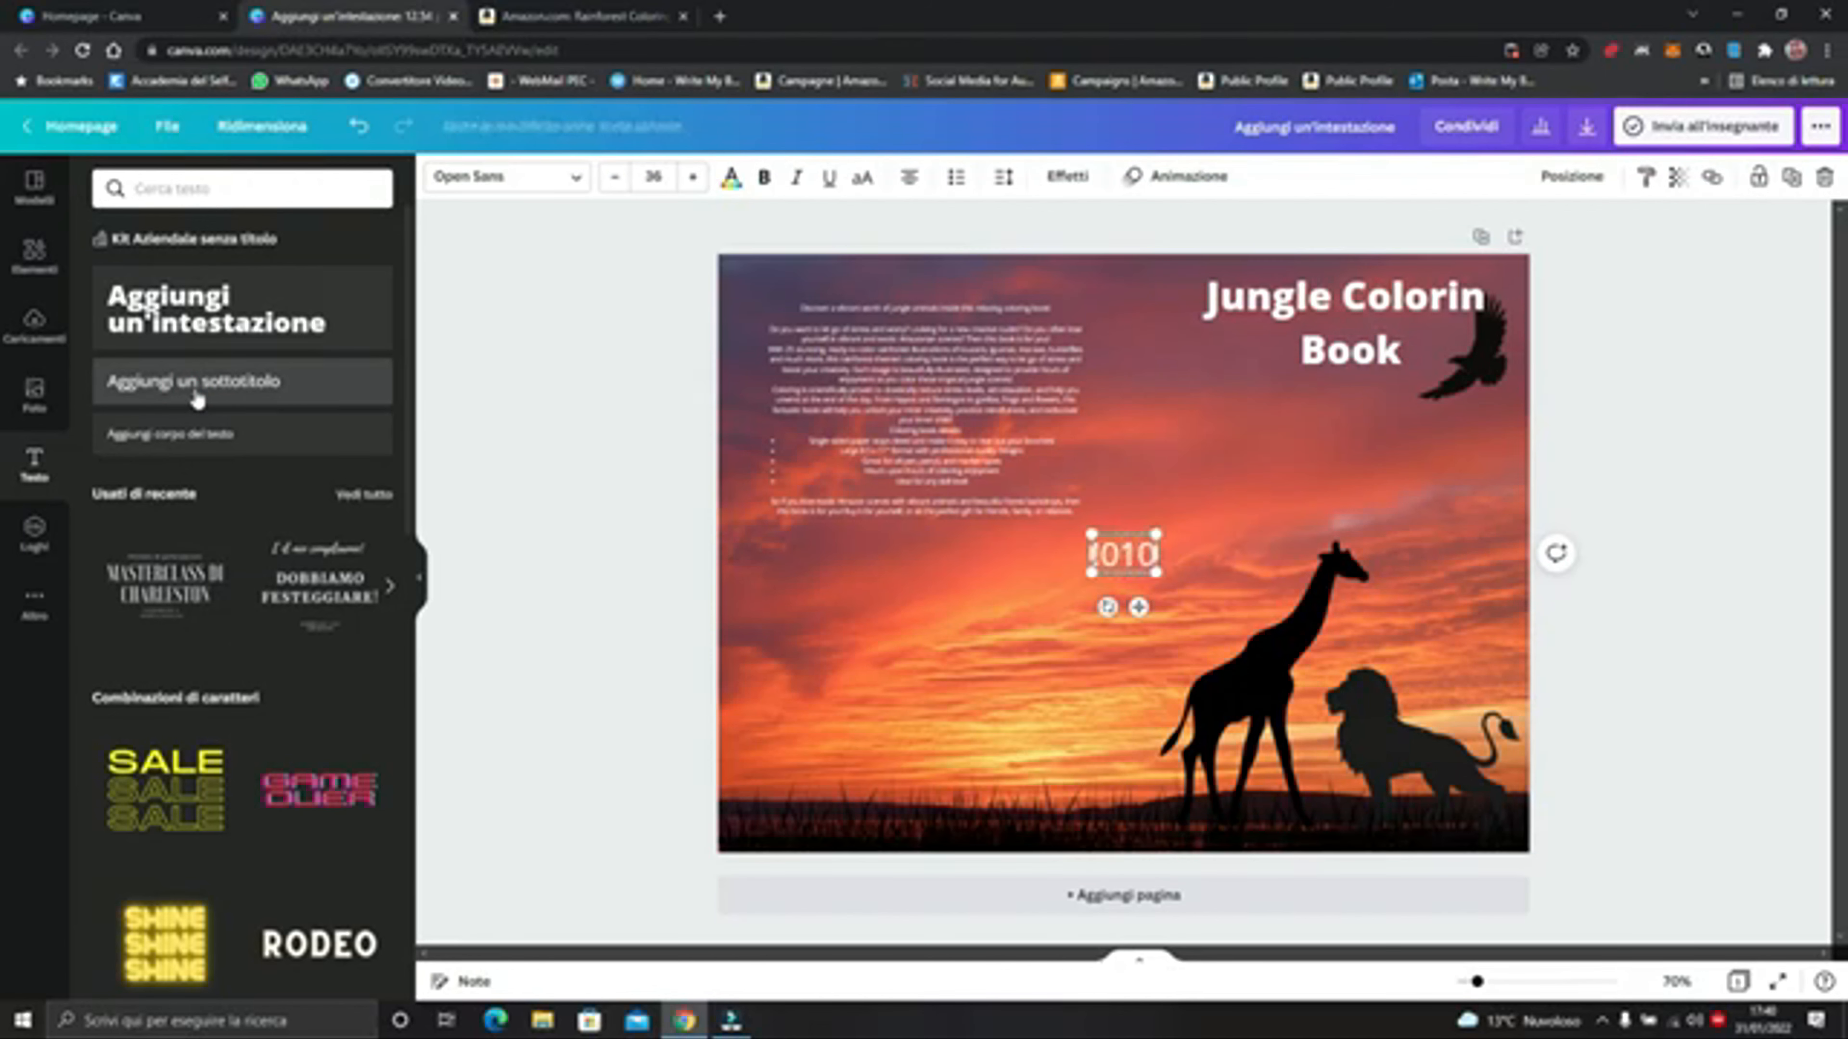
key("BackSpace")
key("BackSpace")
key("BackSpace")
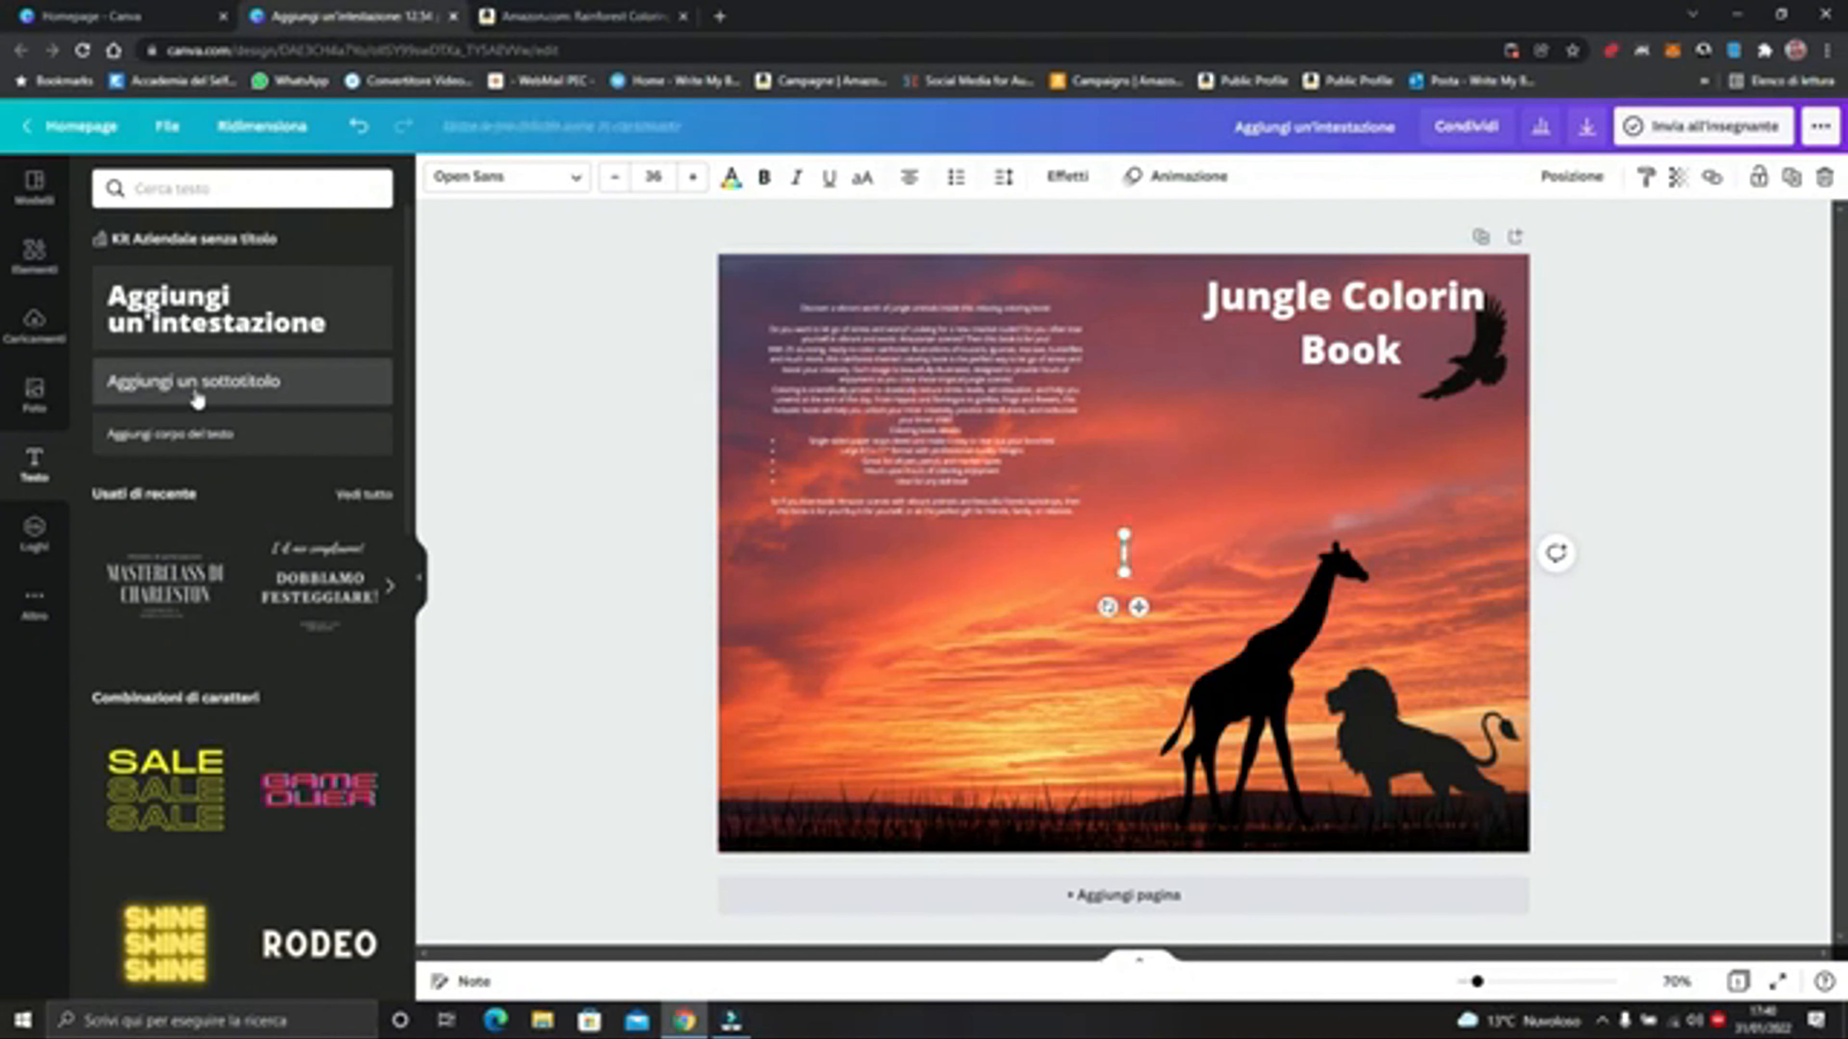
type("101")
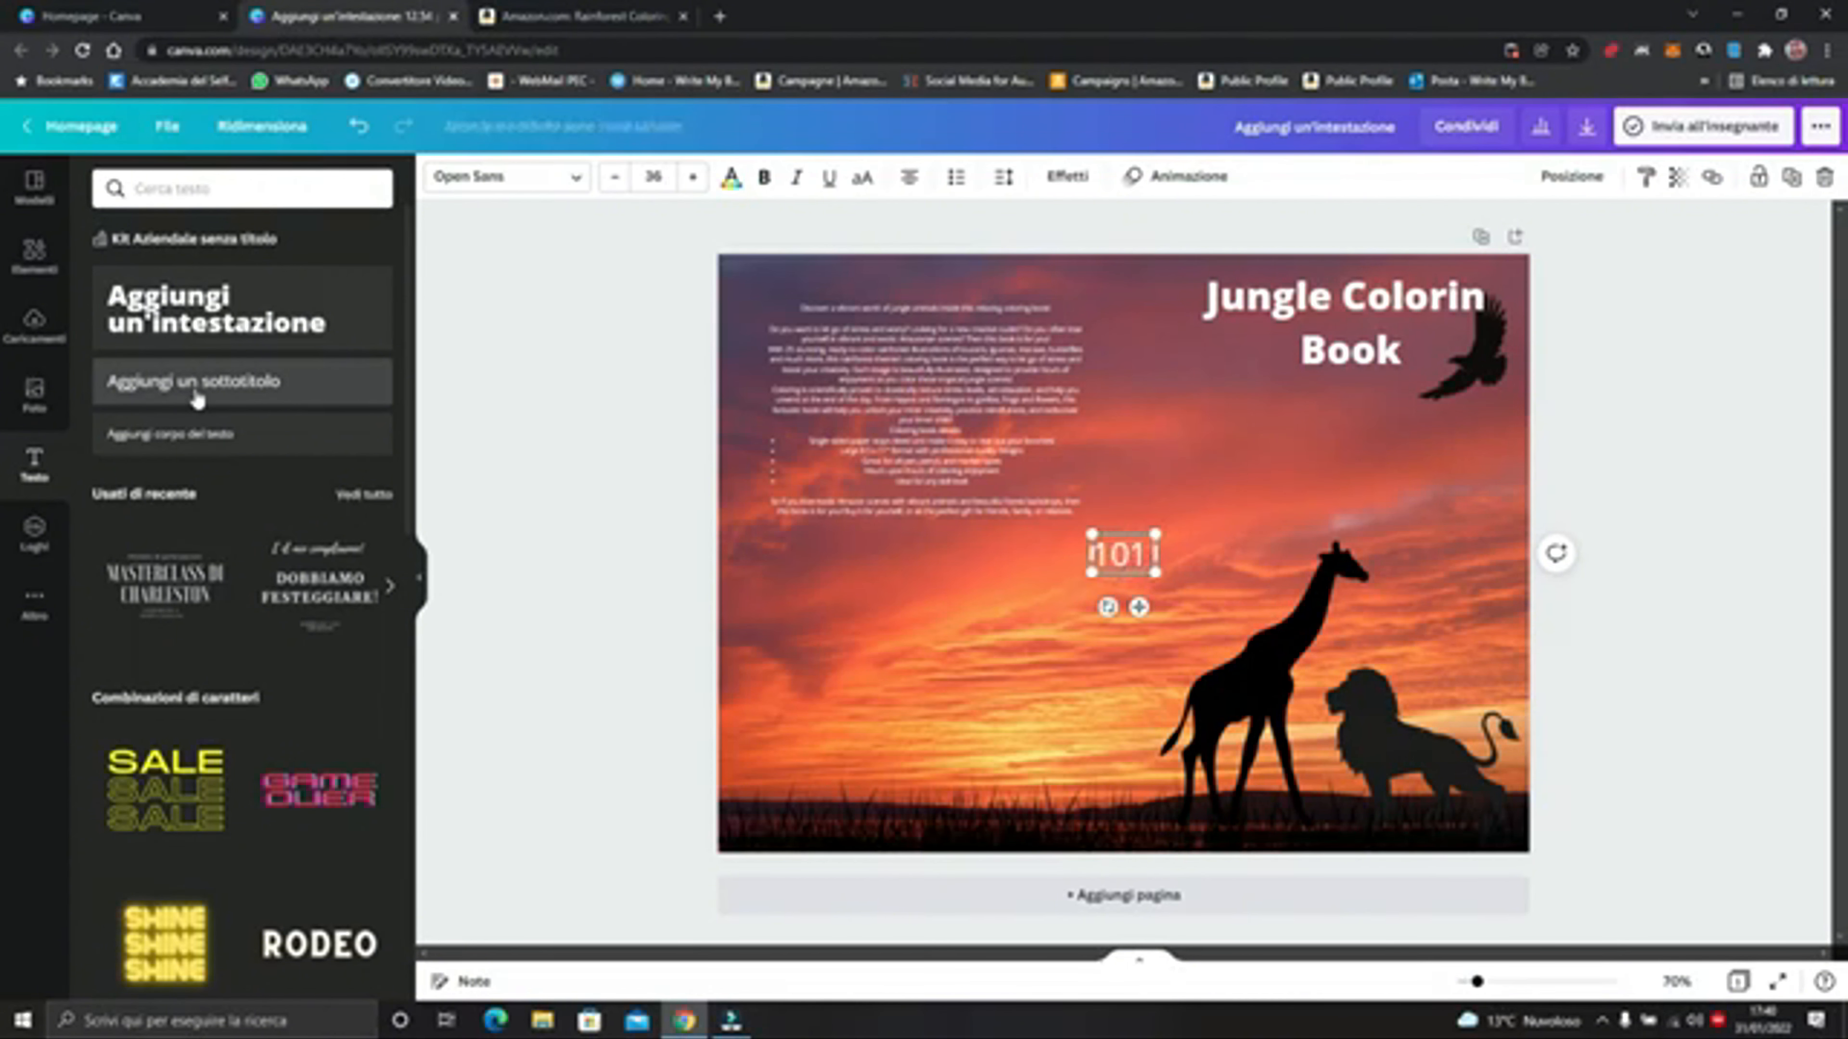
type(" Cute")
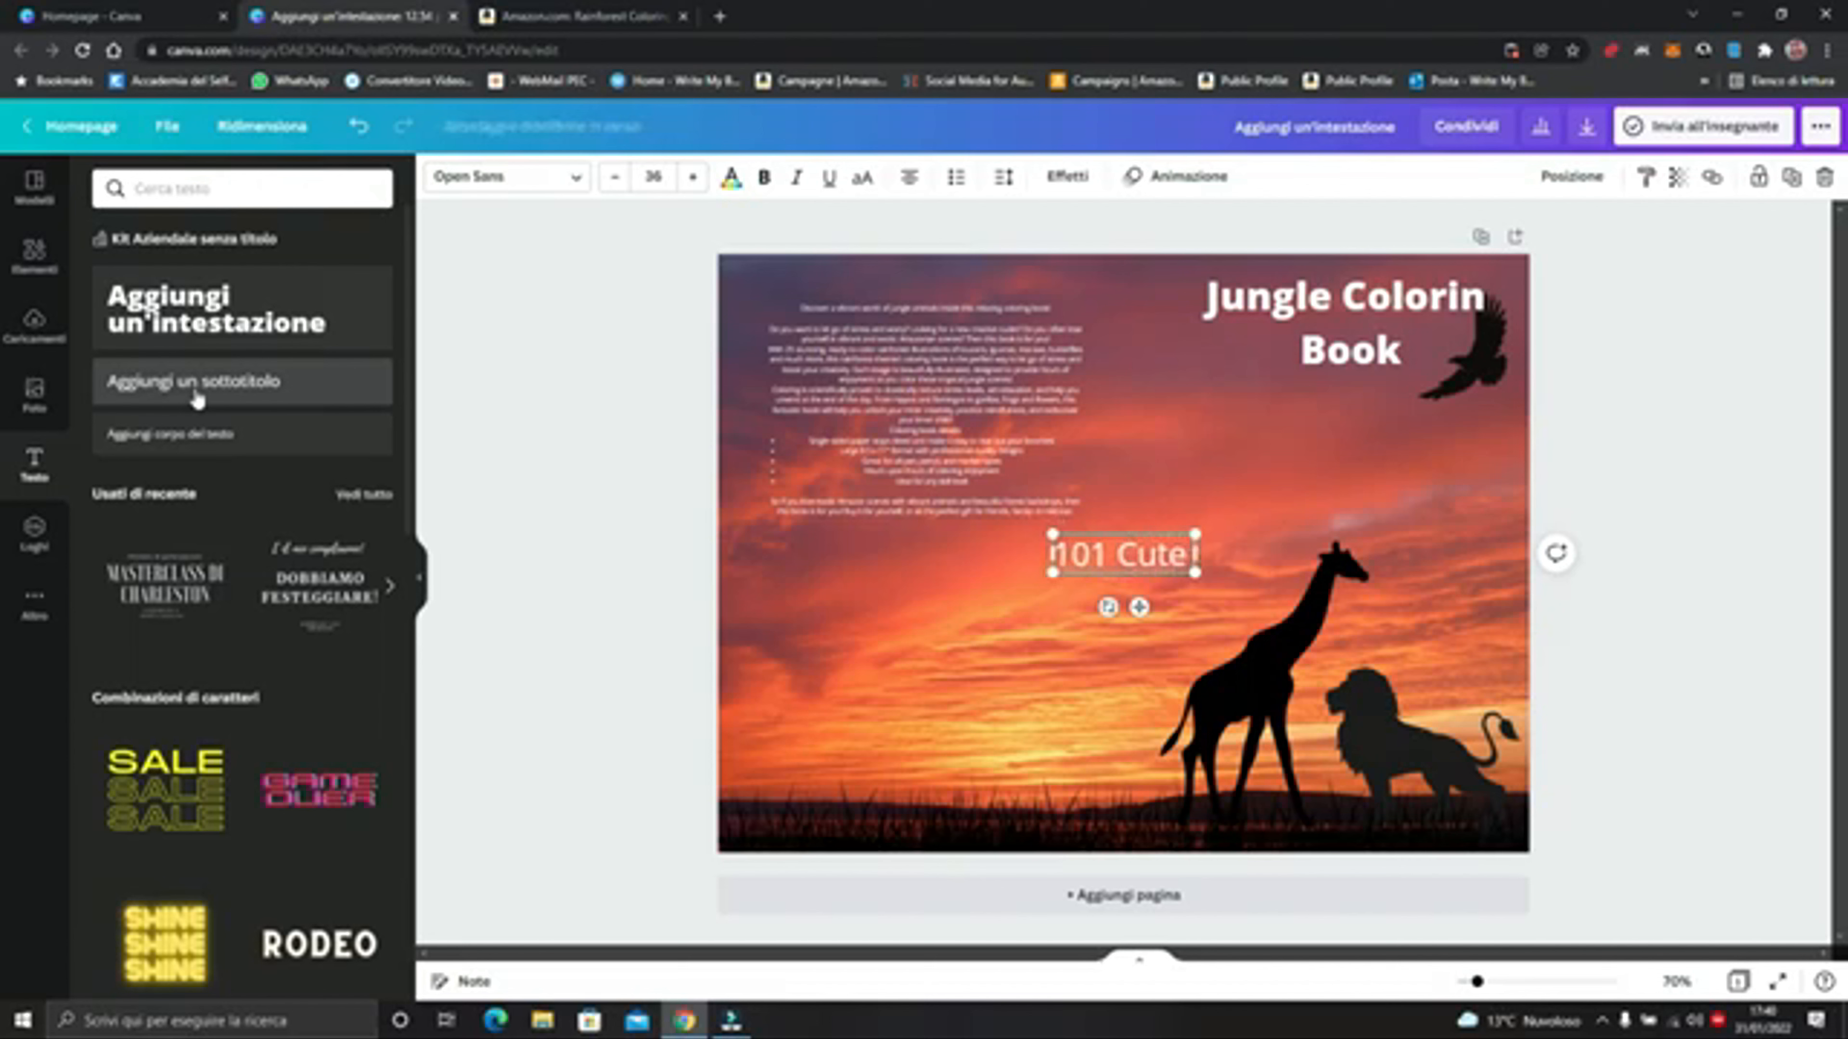
type(" Ani")
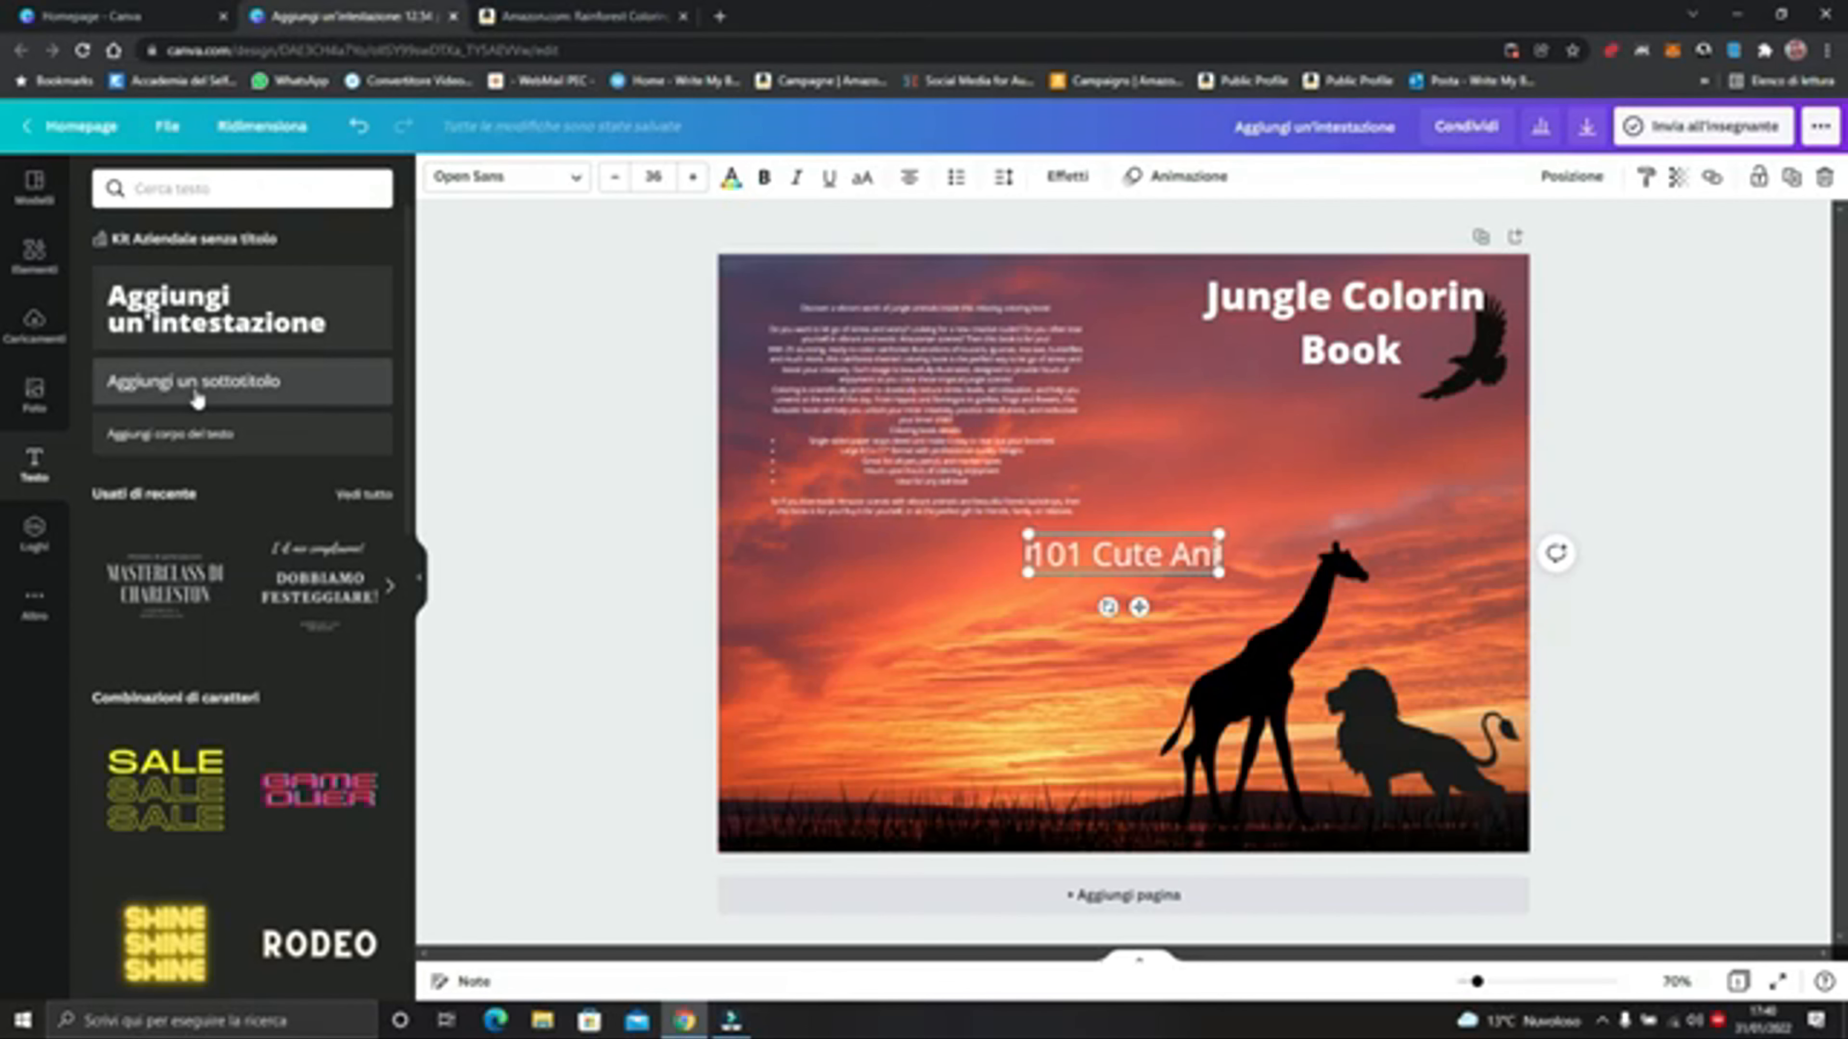
type("mal")
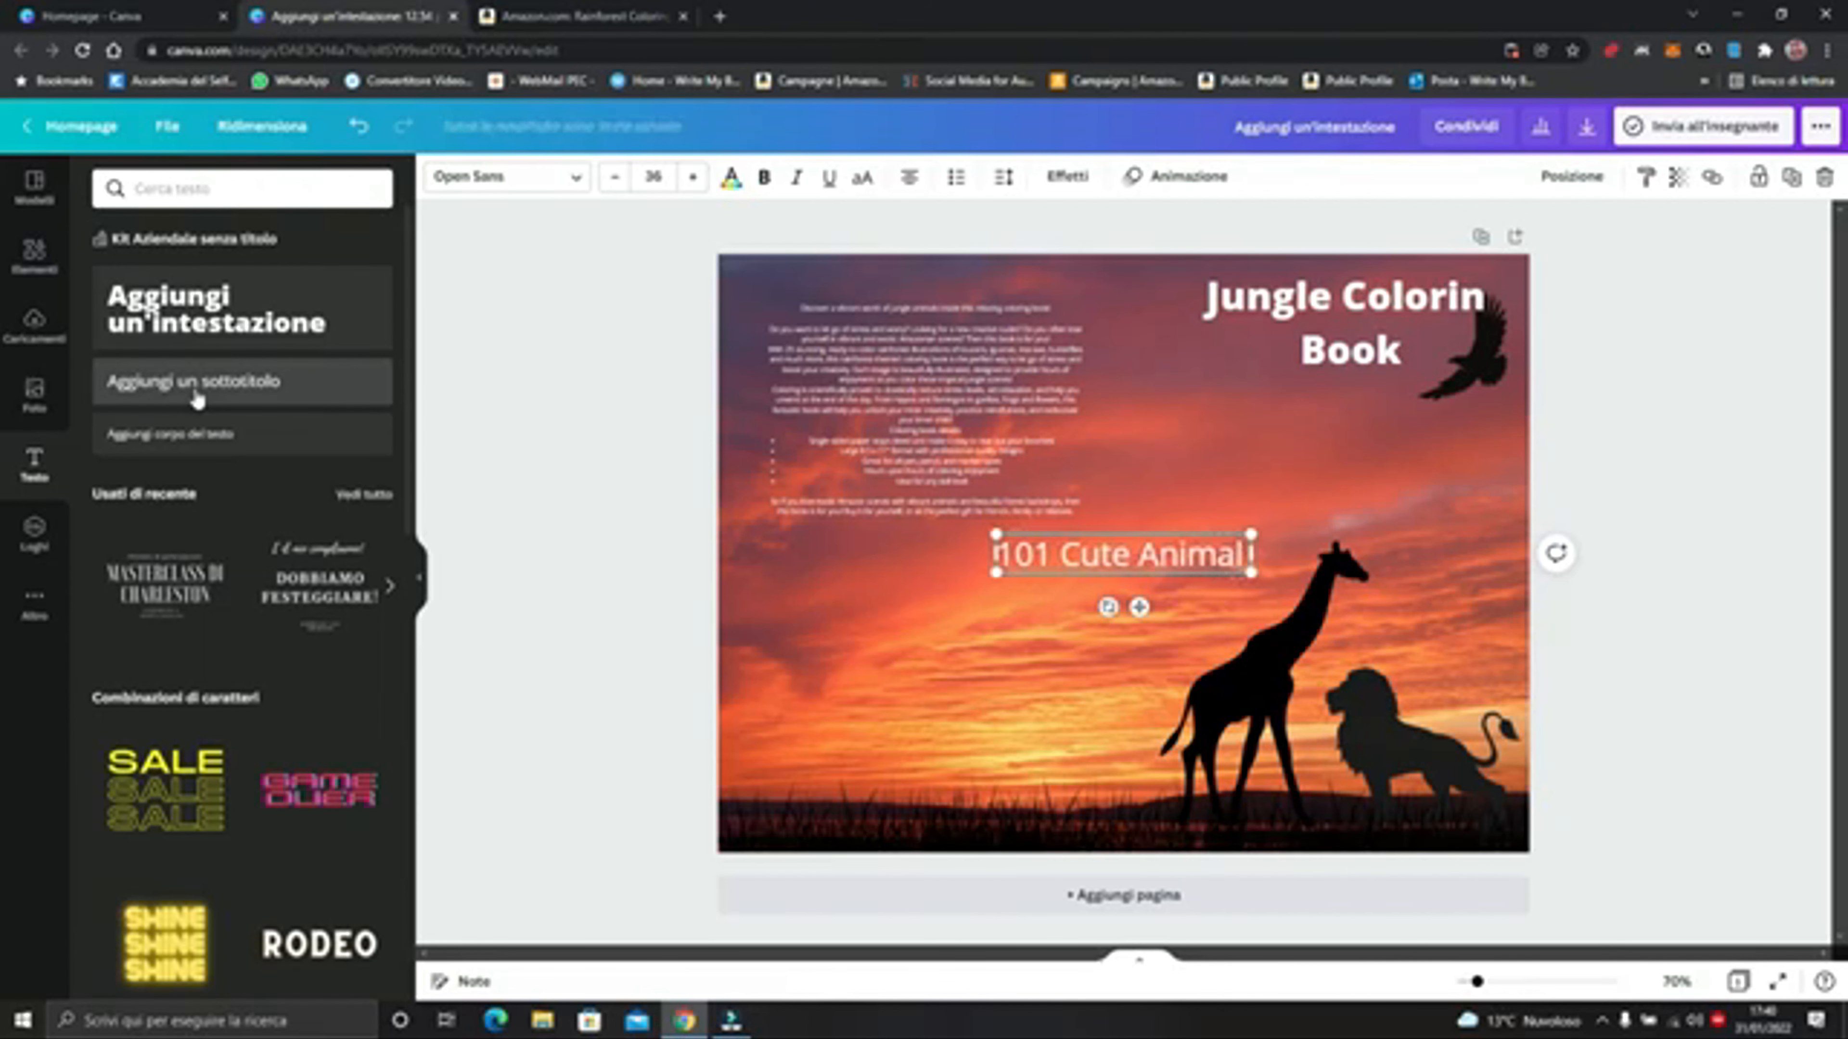
type(" to co")
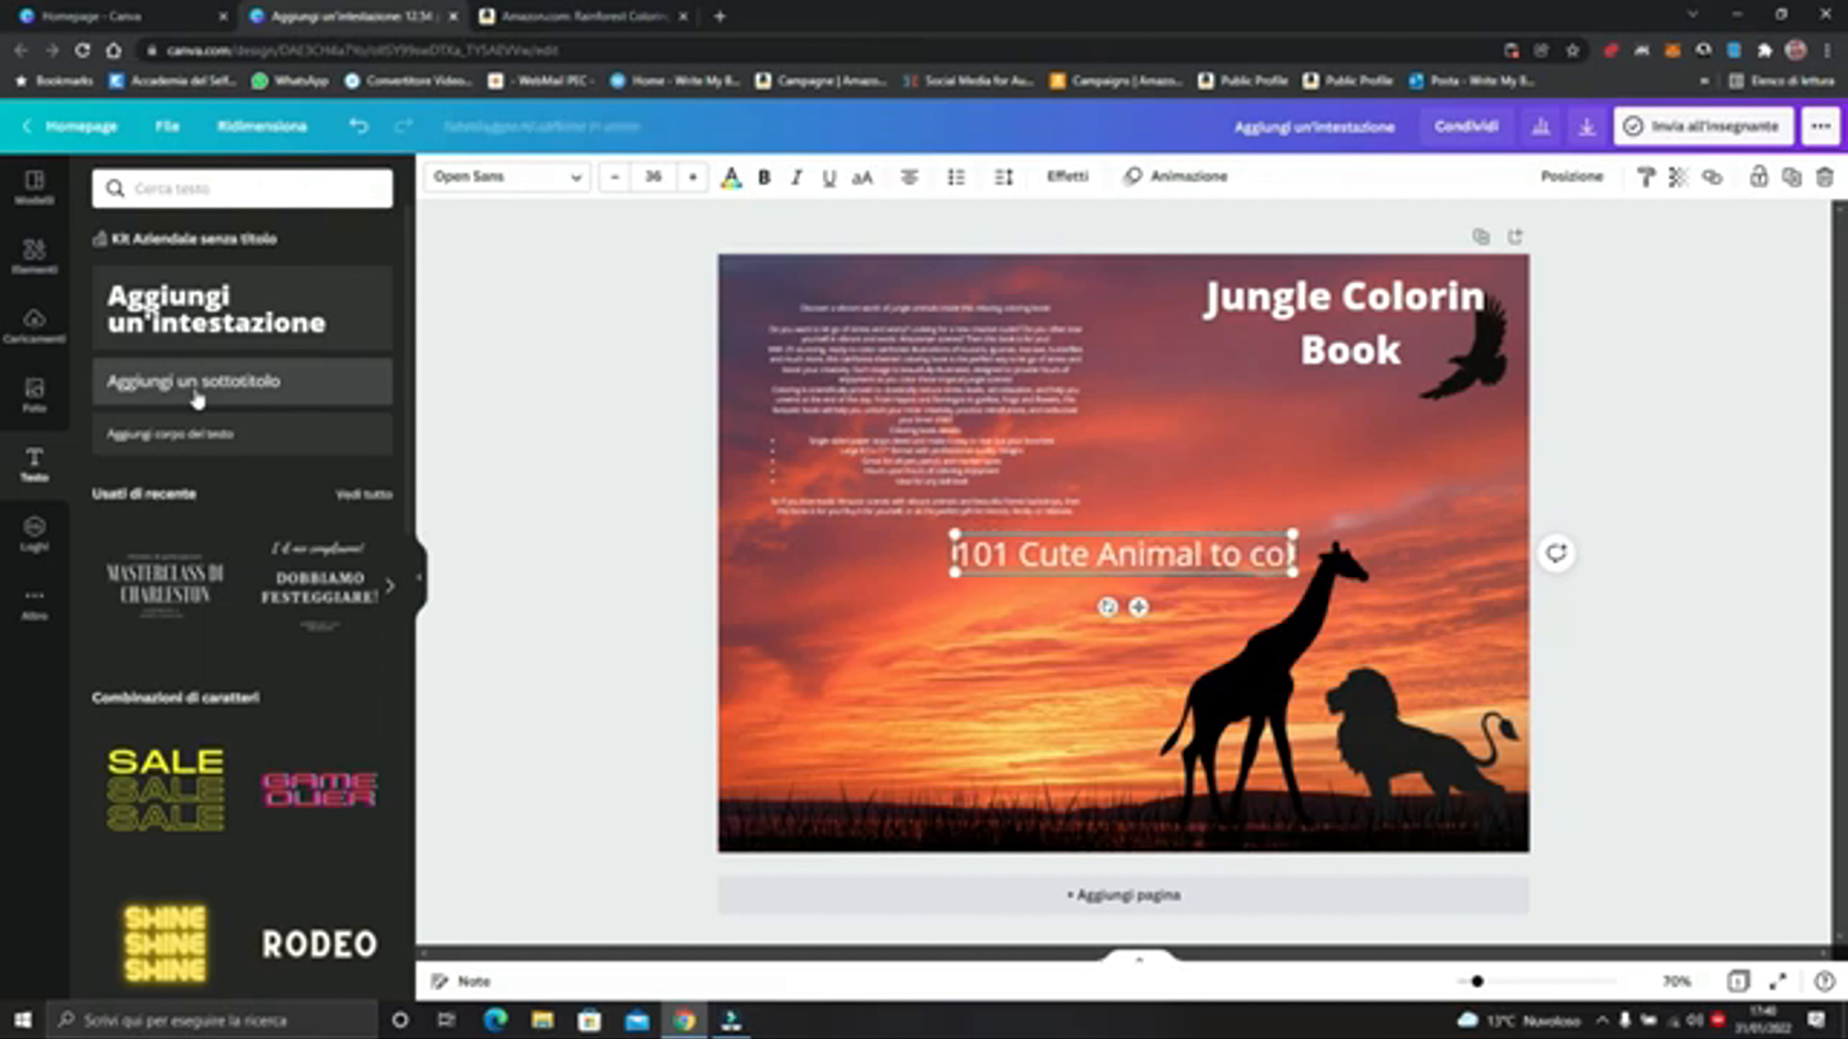
type("loring")
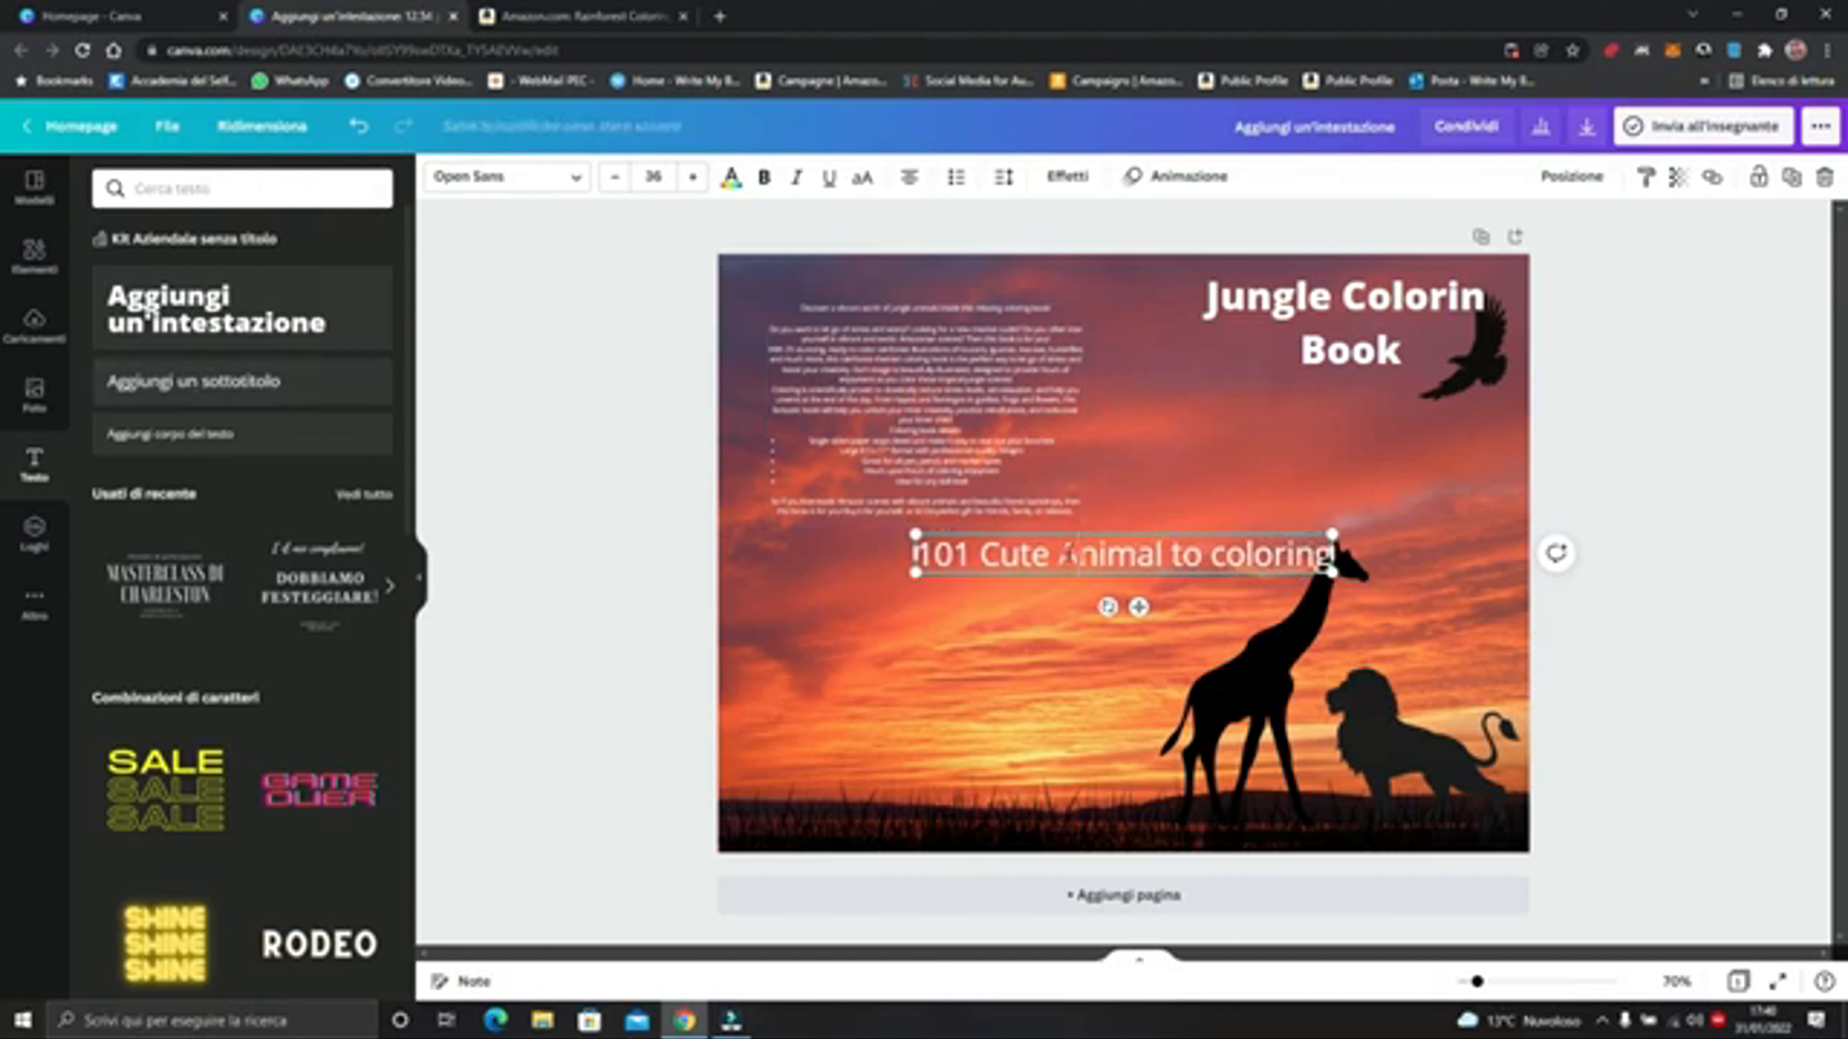
Shrink the subtitle to about size 30.1 and position it beneath the heading, just inside the page's right edge
left_click(1167, 513)
left_click_drag(1141, 557, 1325, 444)
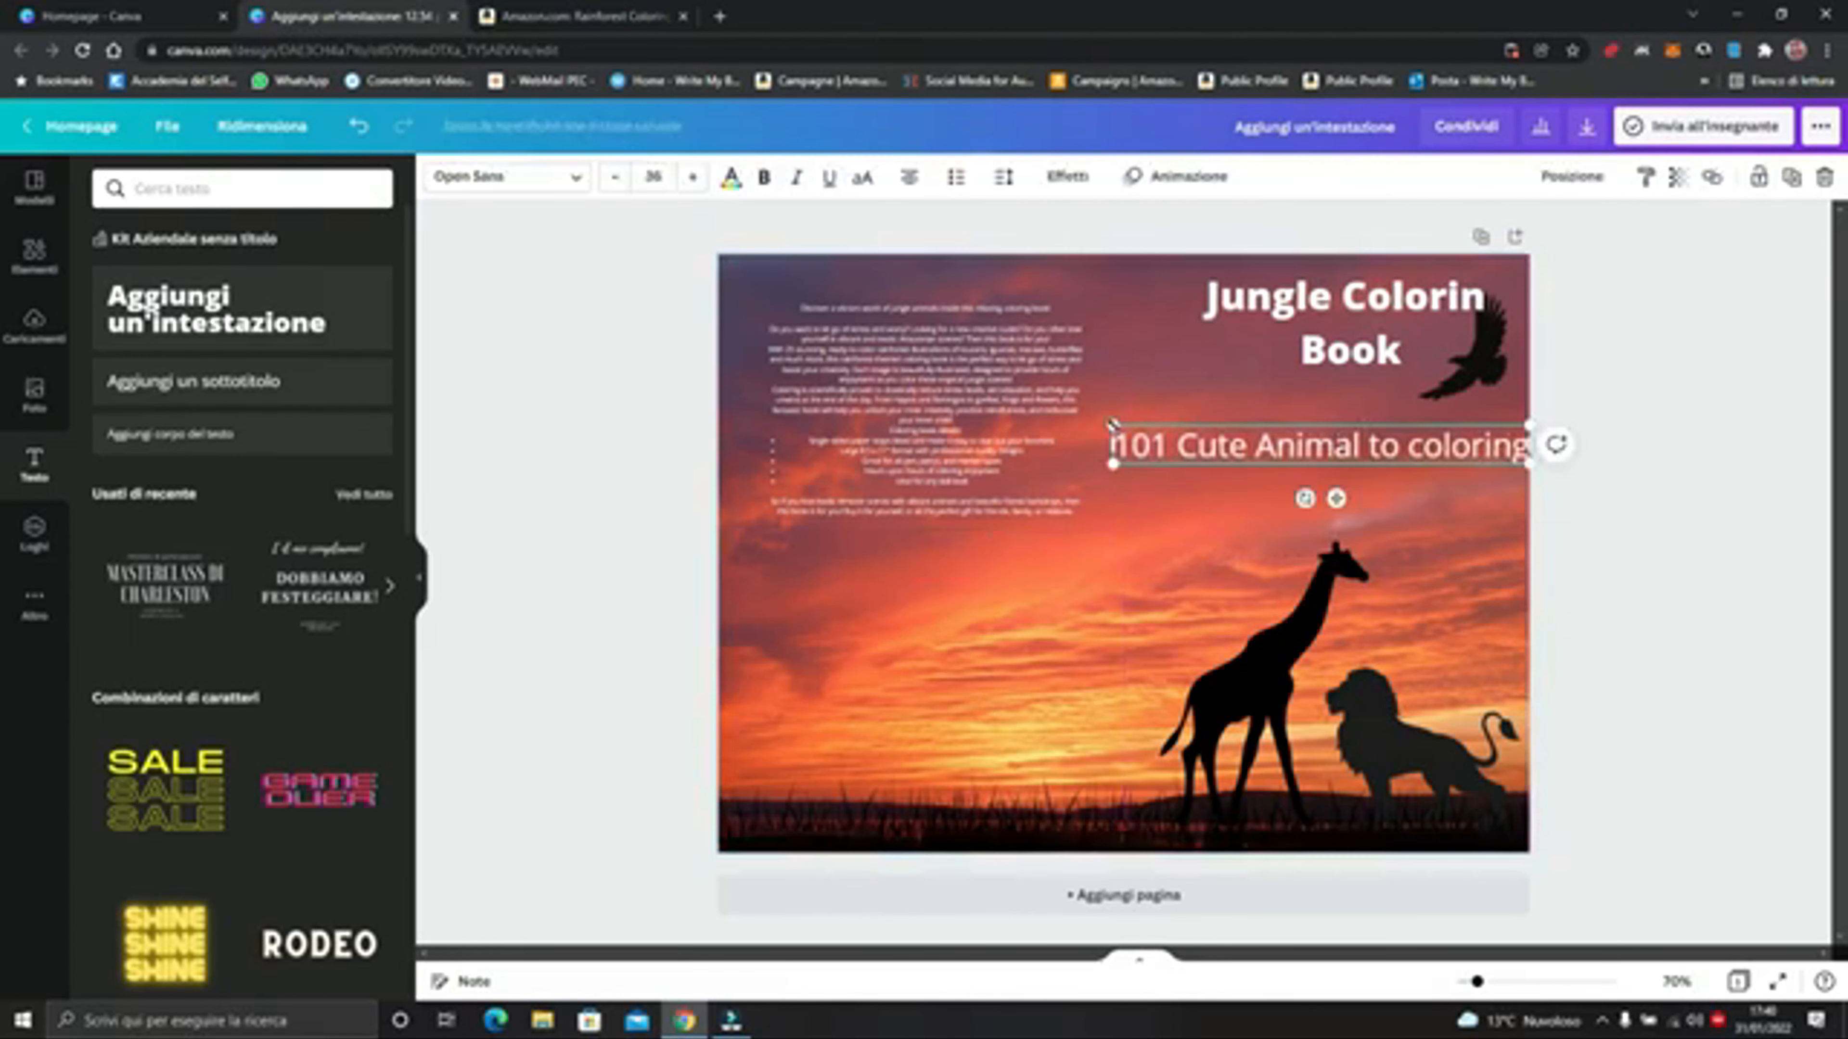
left_click_drag(1113, 425, 1180, 432)
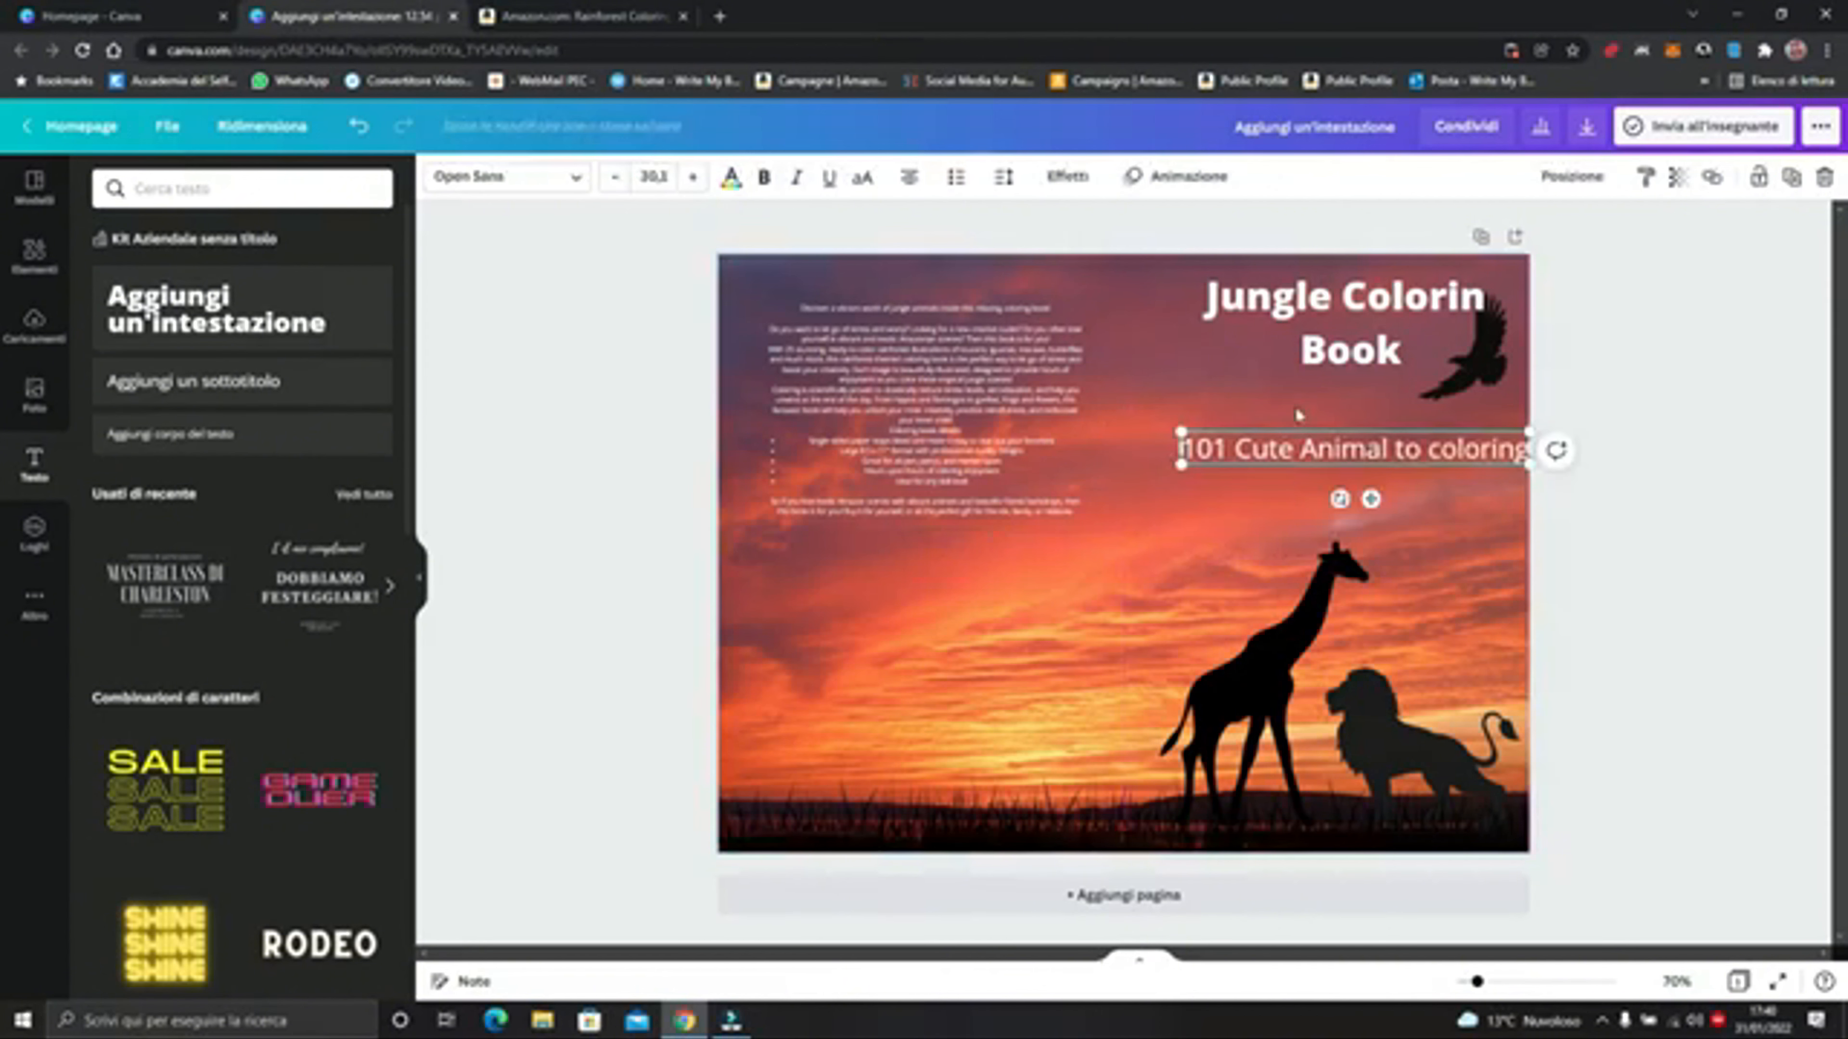
left_click(1344, 416)
left_click_drag(1368, 460, 1360, 462)
left_click(1240, 510)
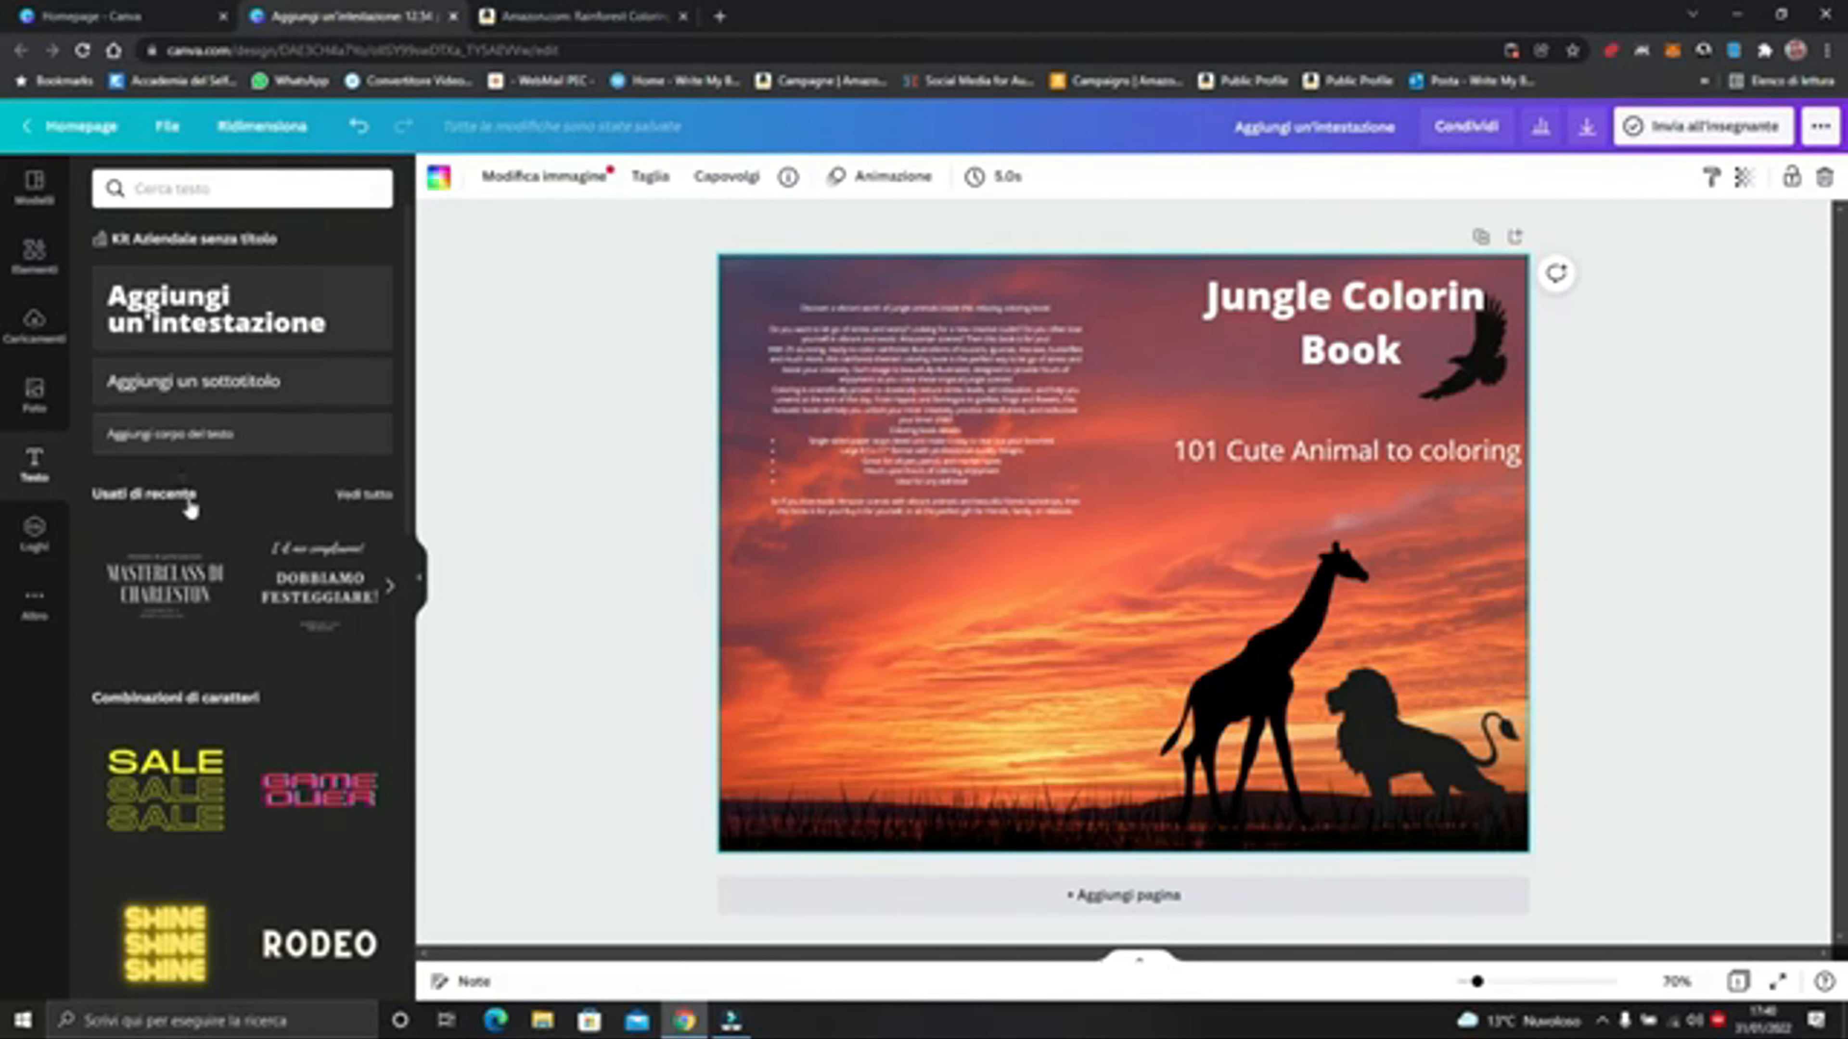
Add a body text box containing the author's full name
left_click(188, 435)
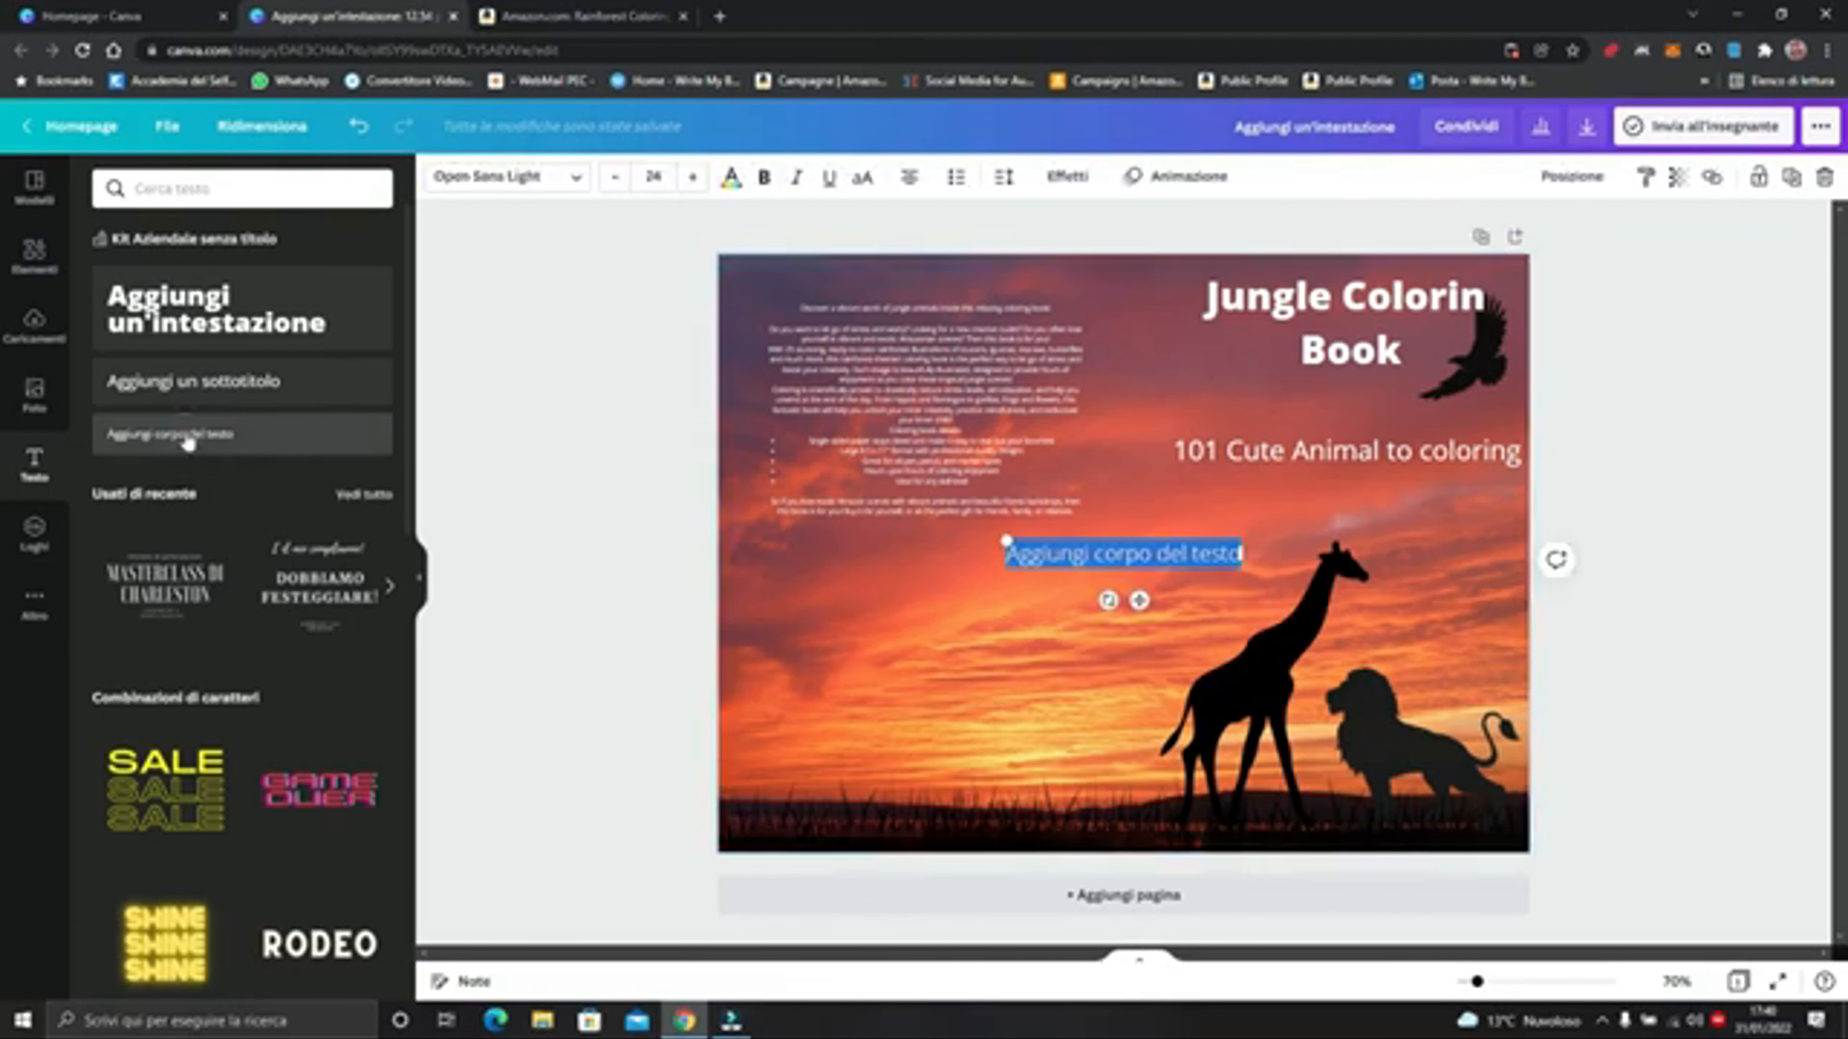
type("Mamo")
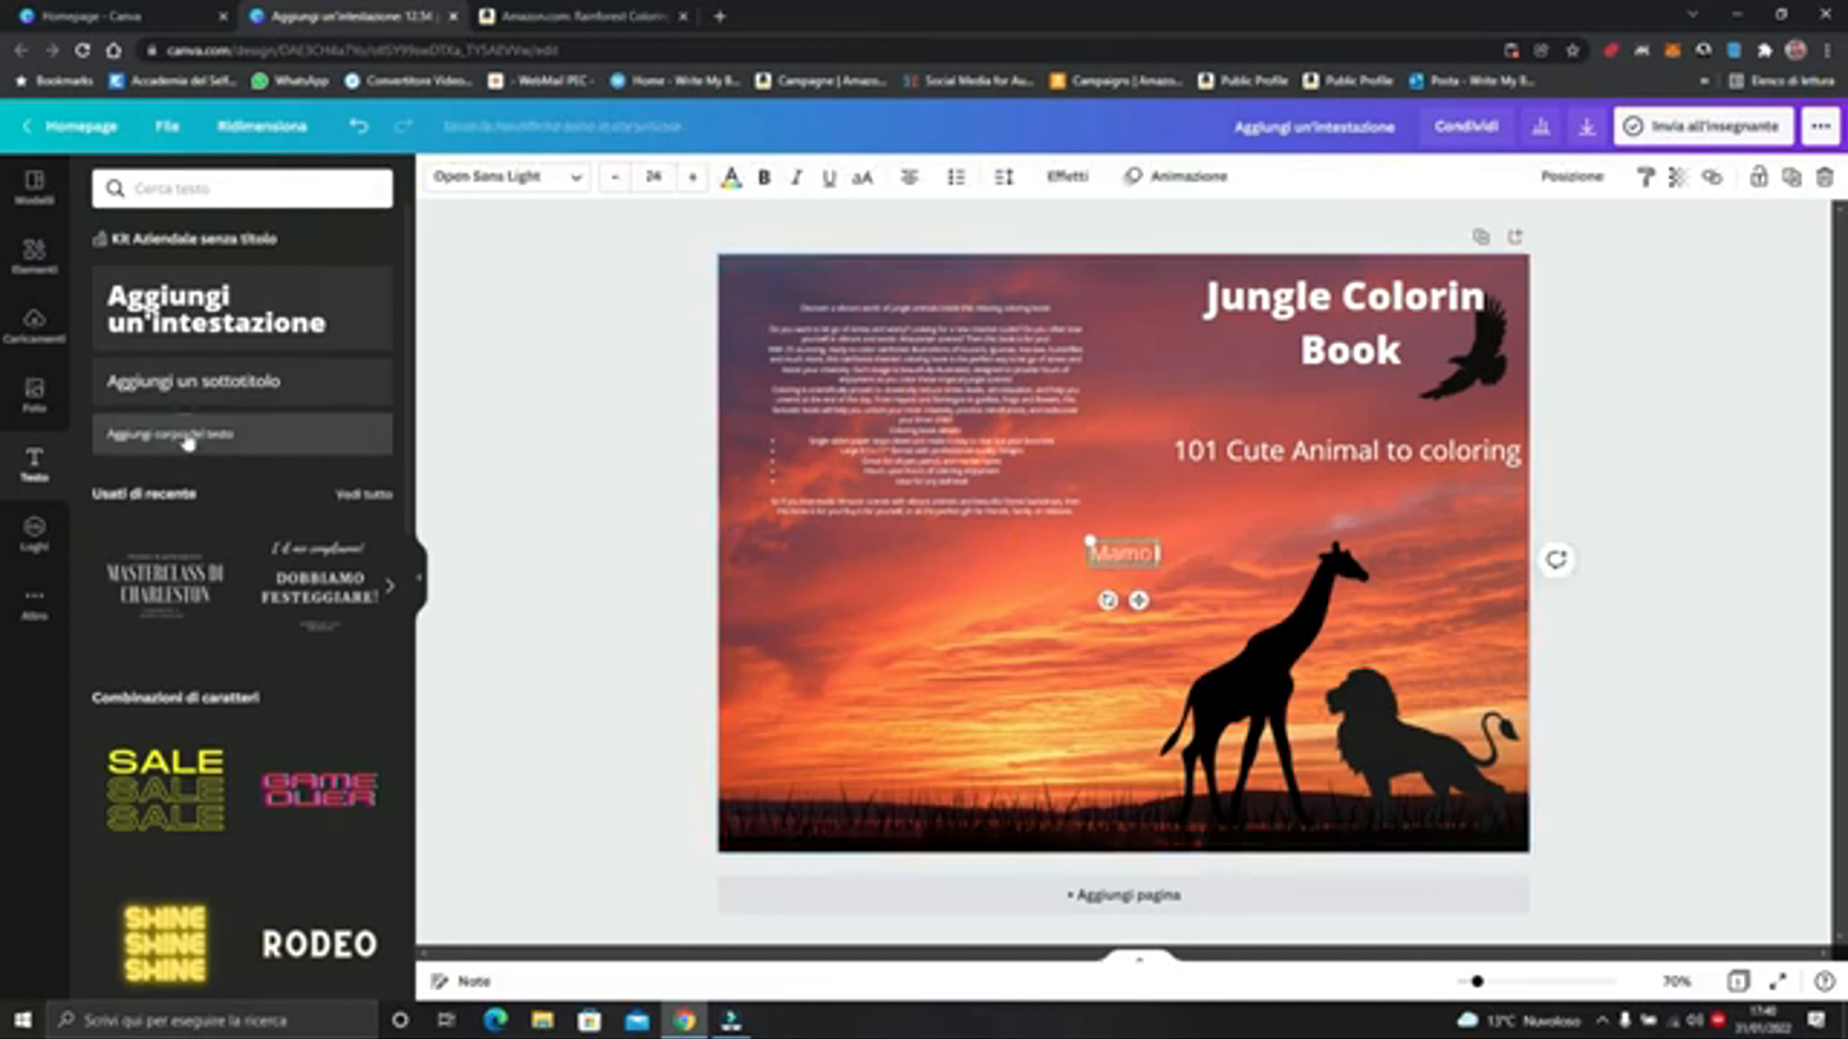
type(" Vuoki")
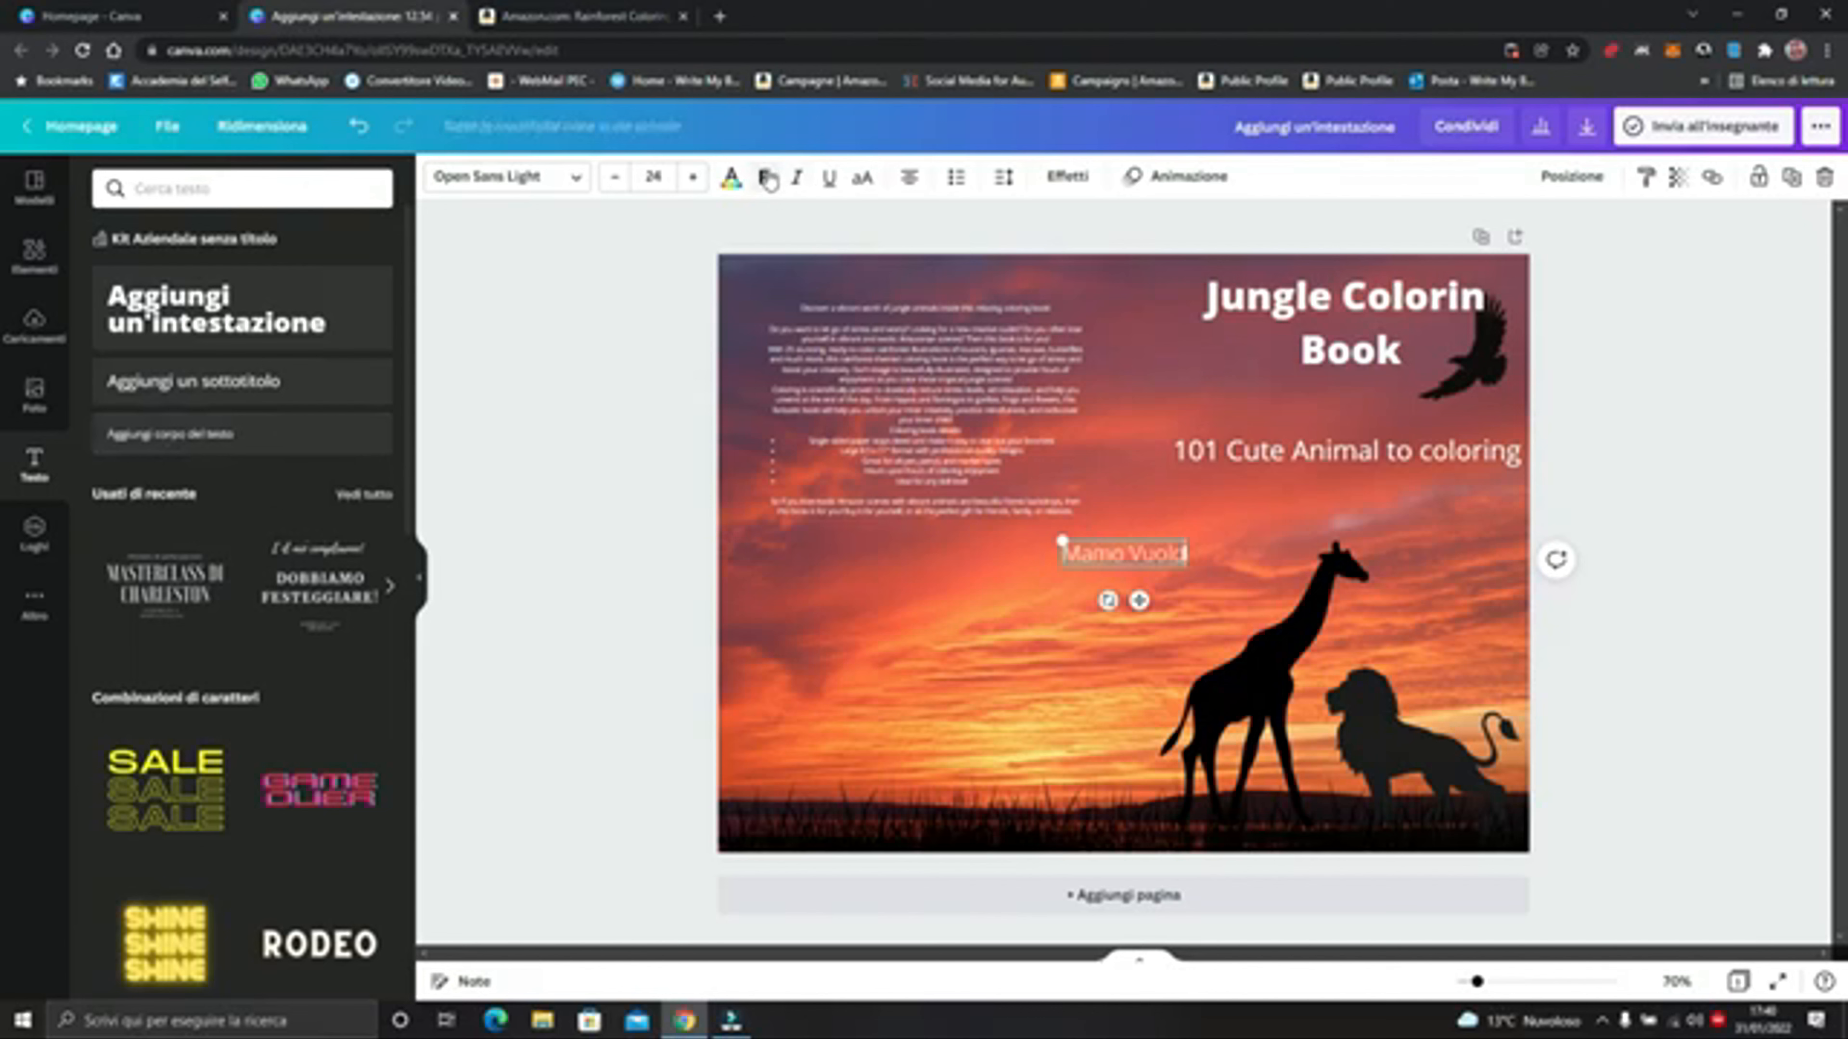
Move the author's name to the page's bottom edge beneath the lion and deselect it
left_click(766, 179)
left_click(1117, 554)
double_click(1118, 554)
left_click(1122, 559)
left_click(1135, 582)
left_click_drag(1149, 553, 1374, 832)
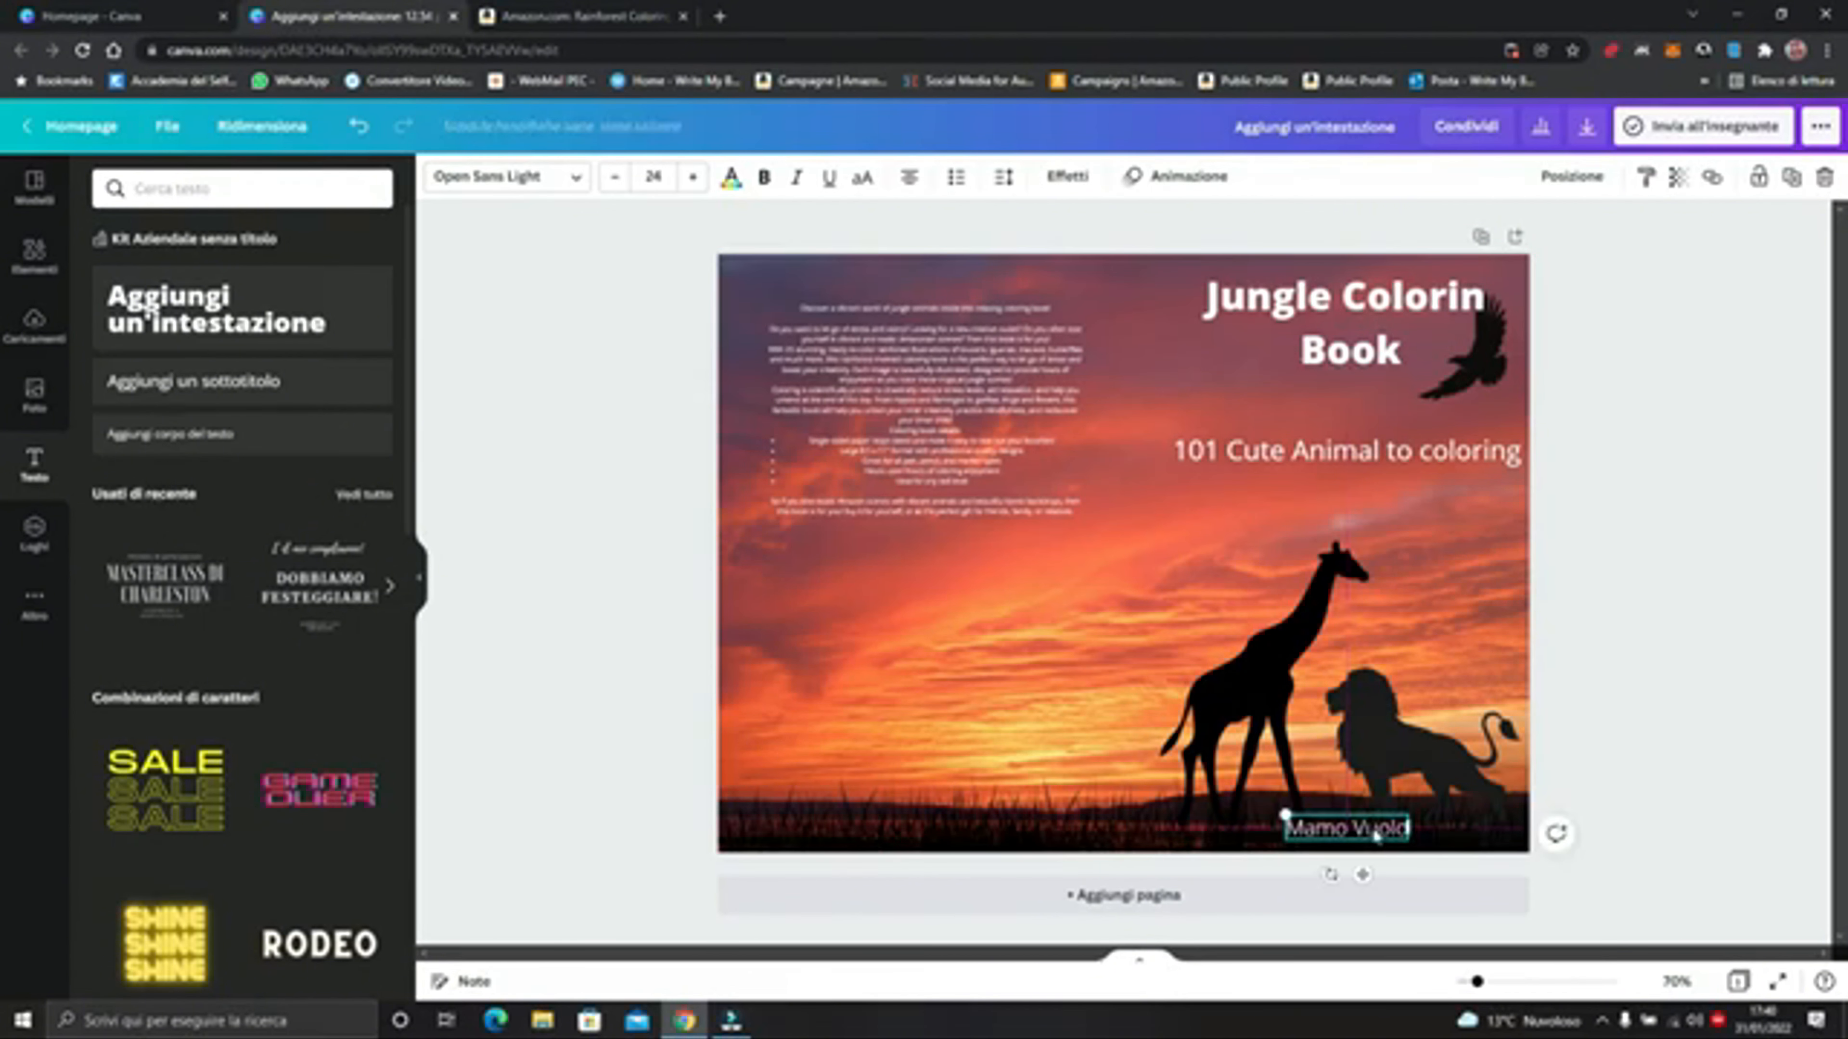
left_click(1400, 670)
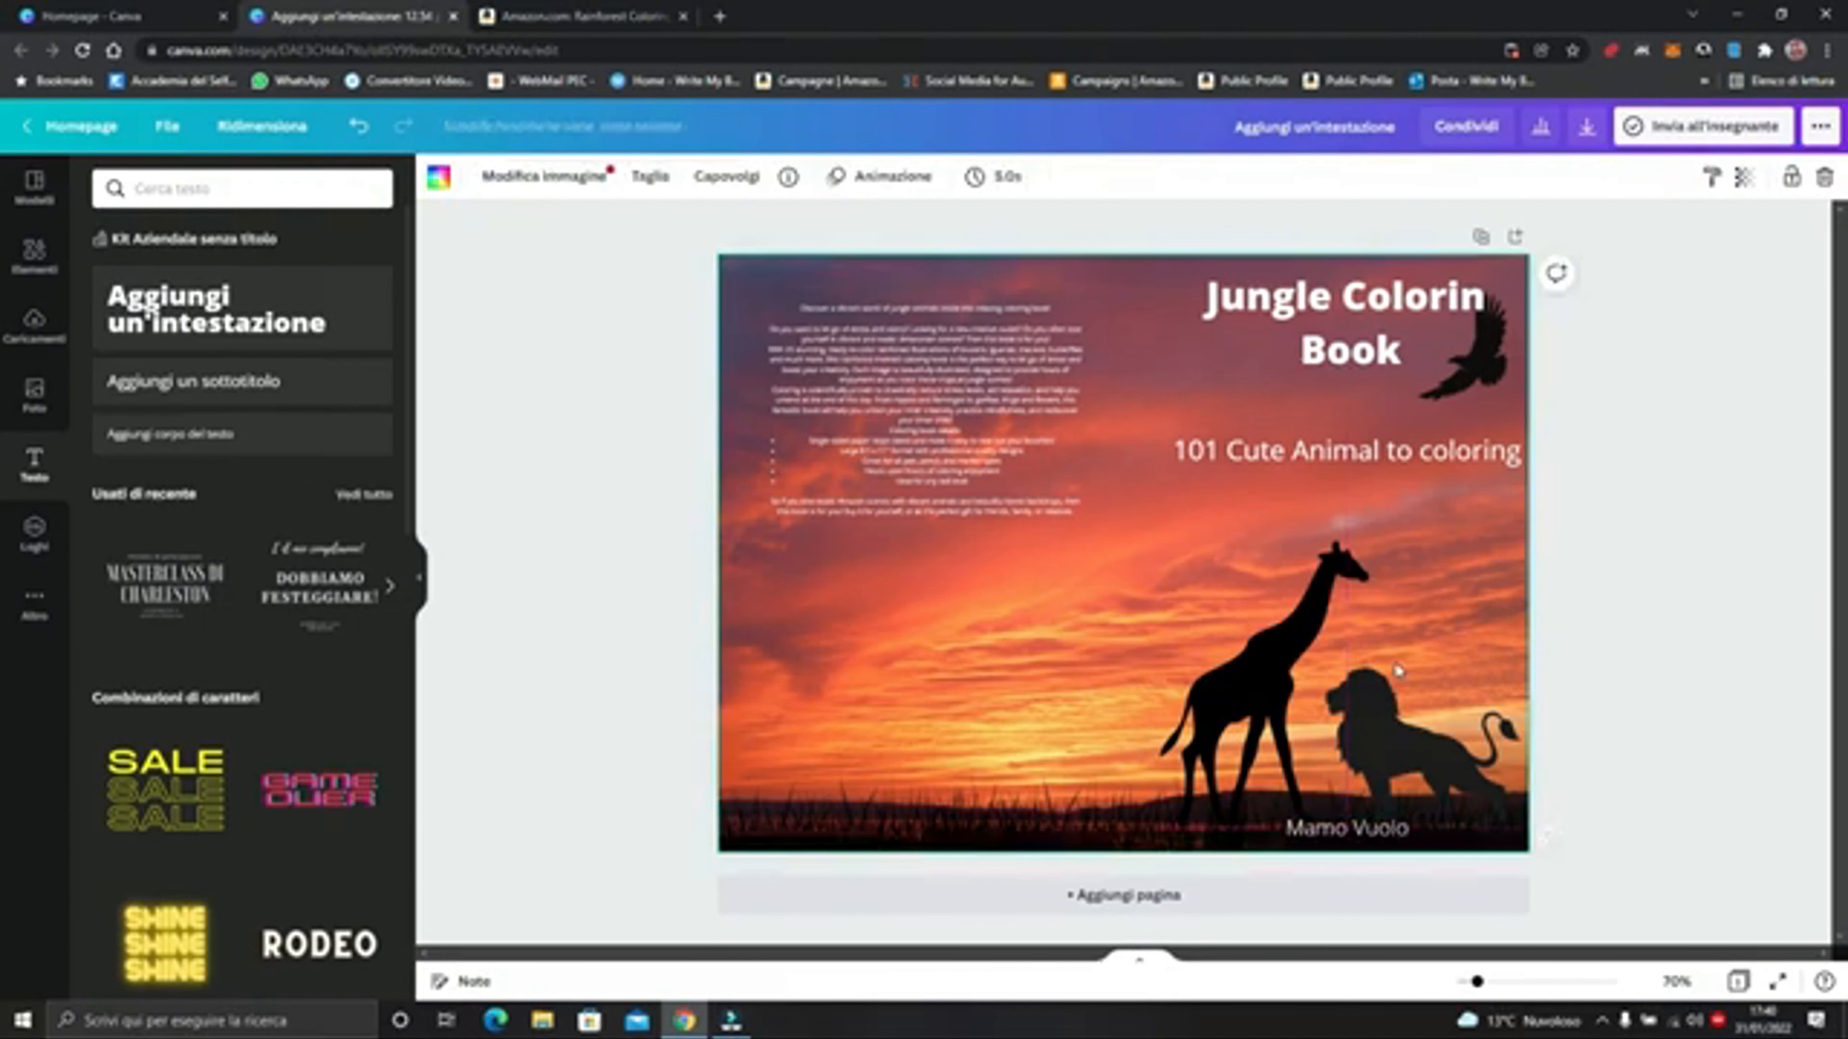
left_click(1618, 537)
left_click(1738, 290)
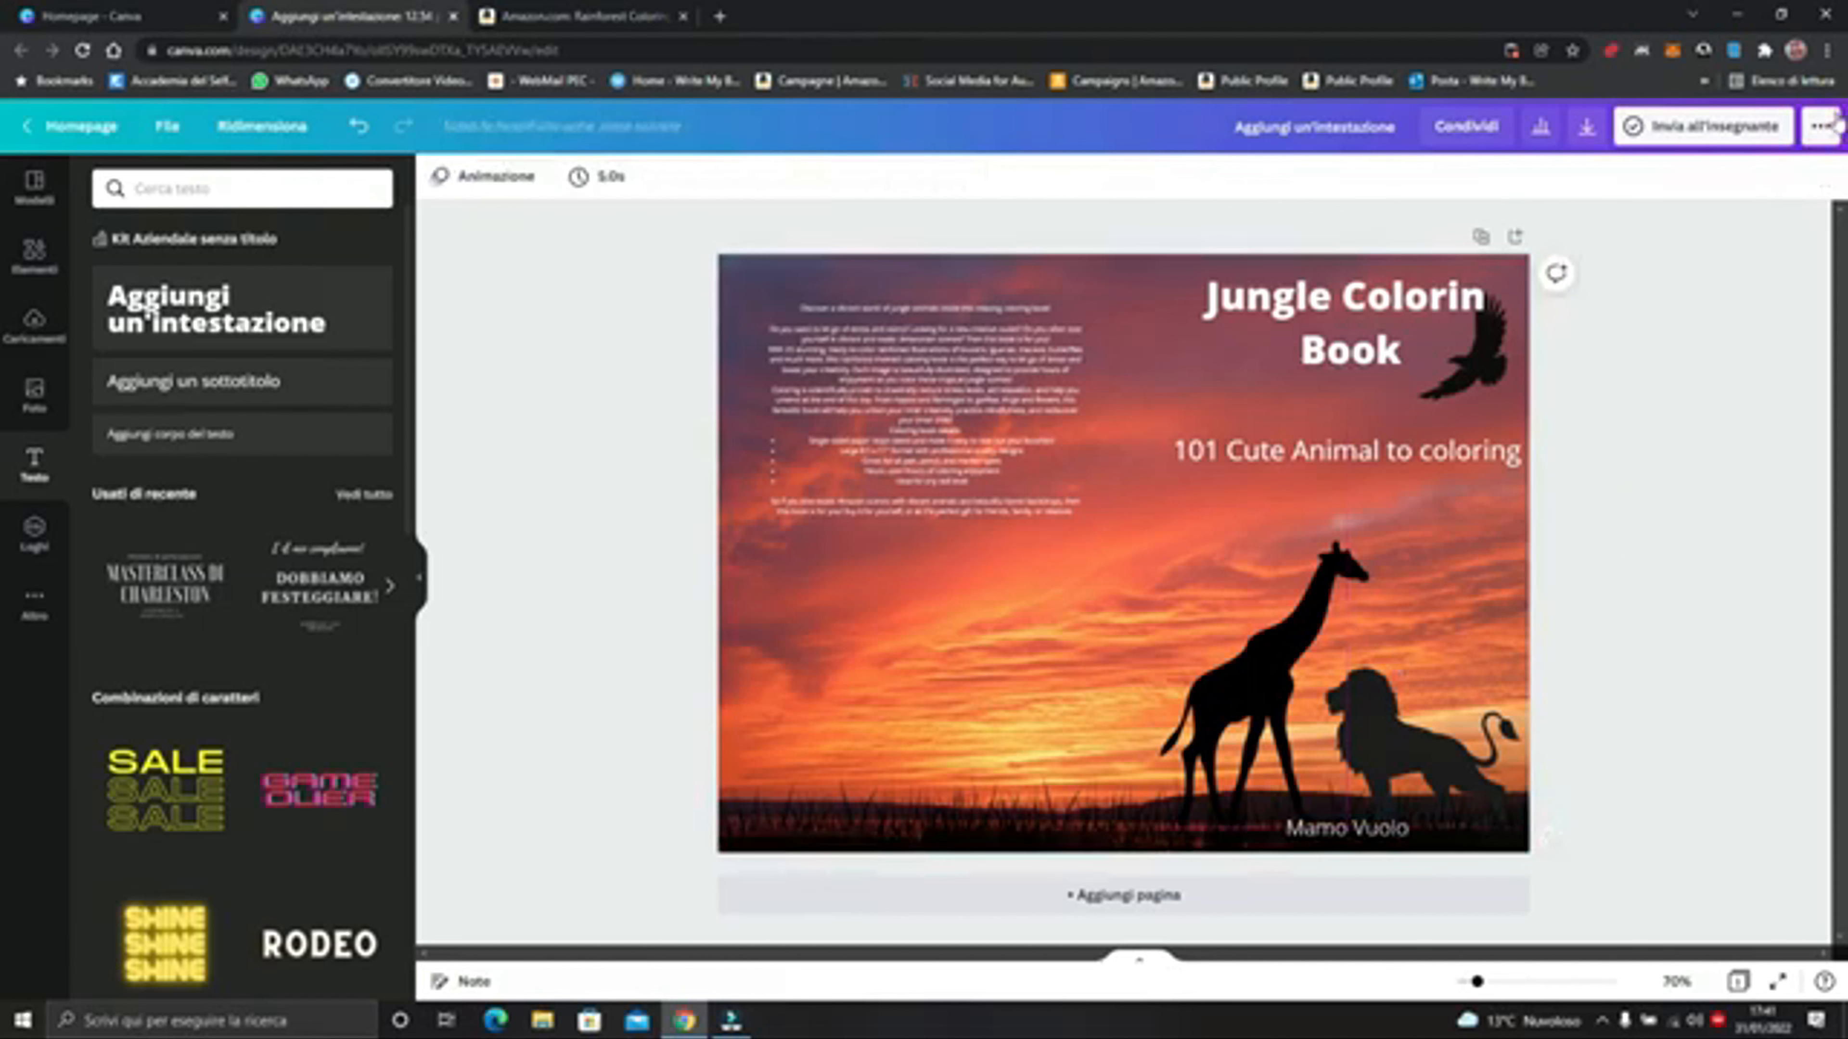
Download the cover design with the file type set to Stampa PDF
left_click(1820, 126)
left_click(1820, 126)
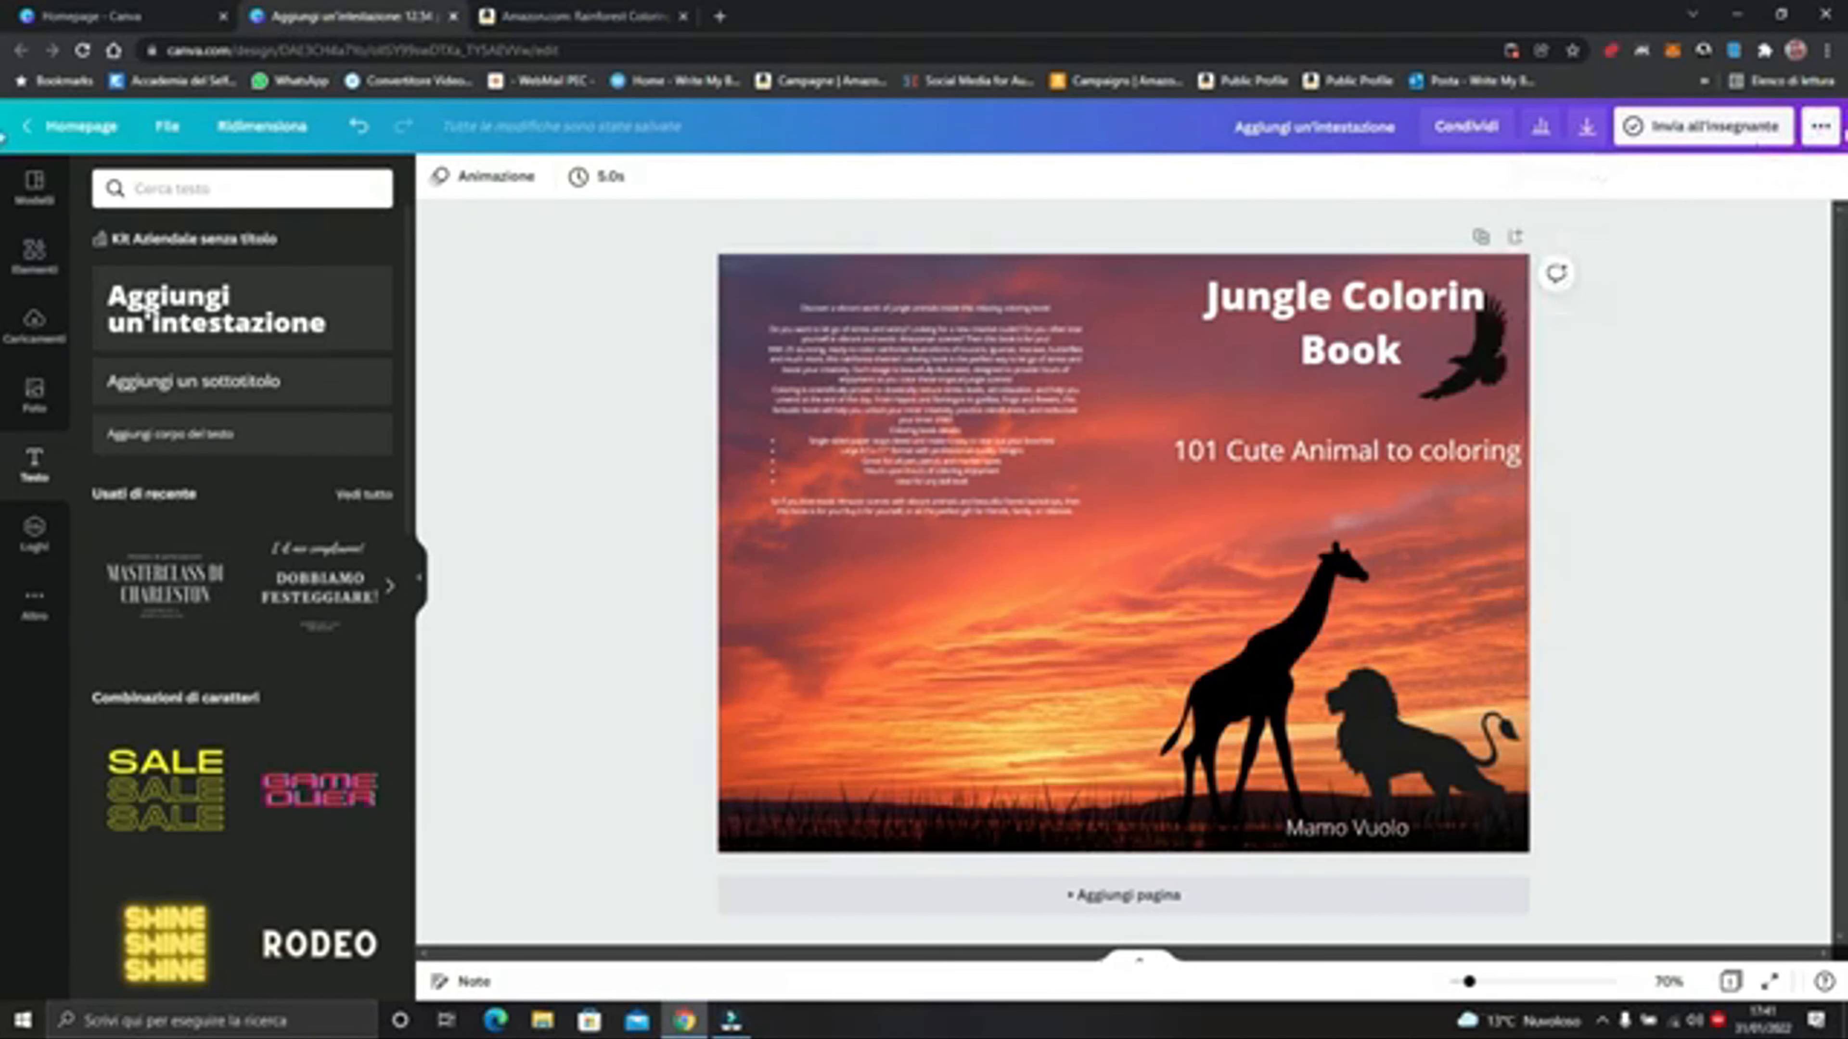
left_click(1820, 126)
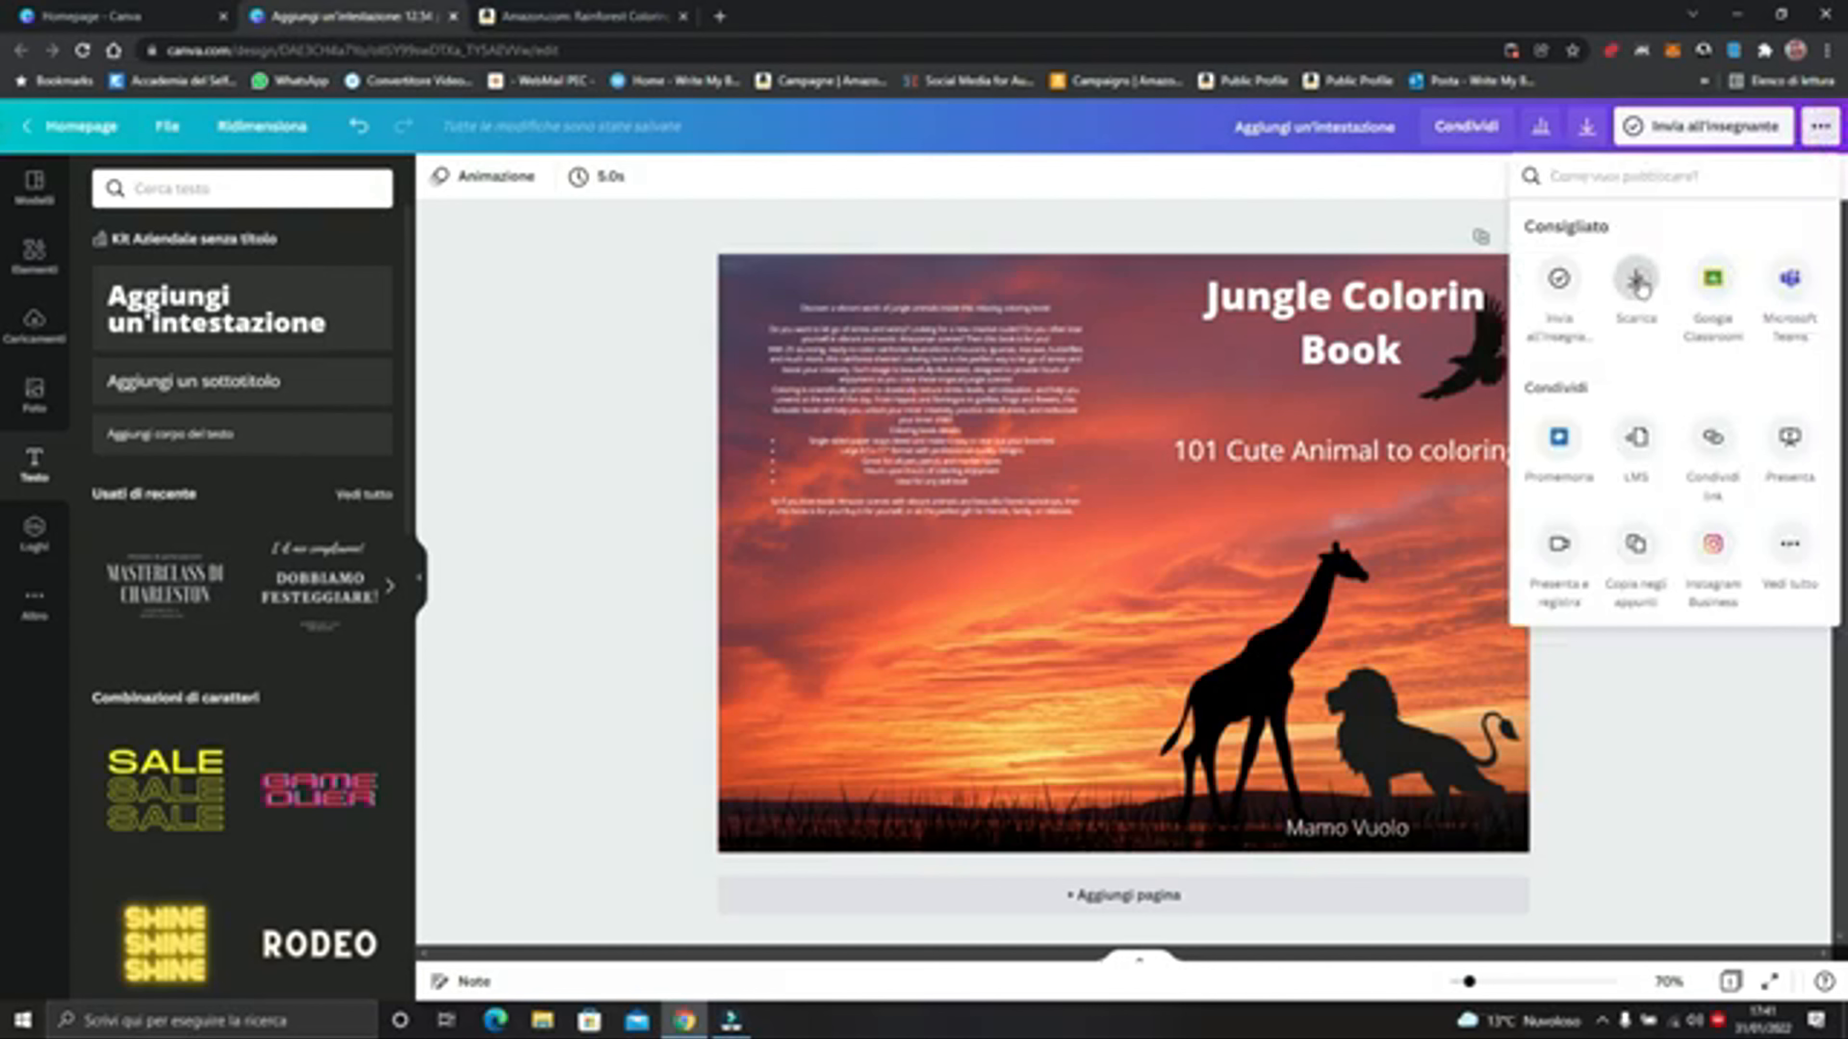
left_click(1634, 300)
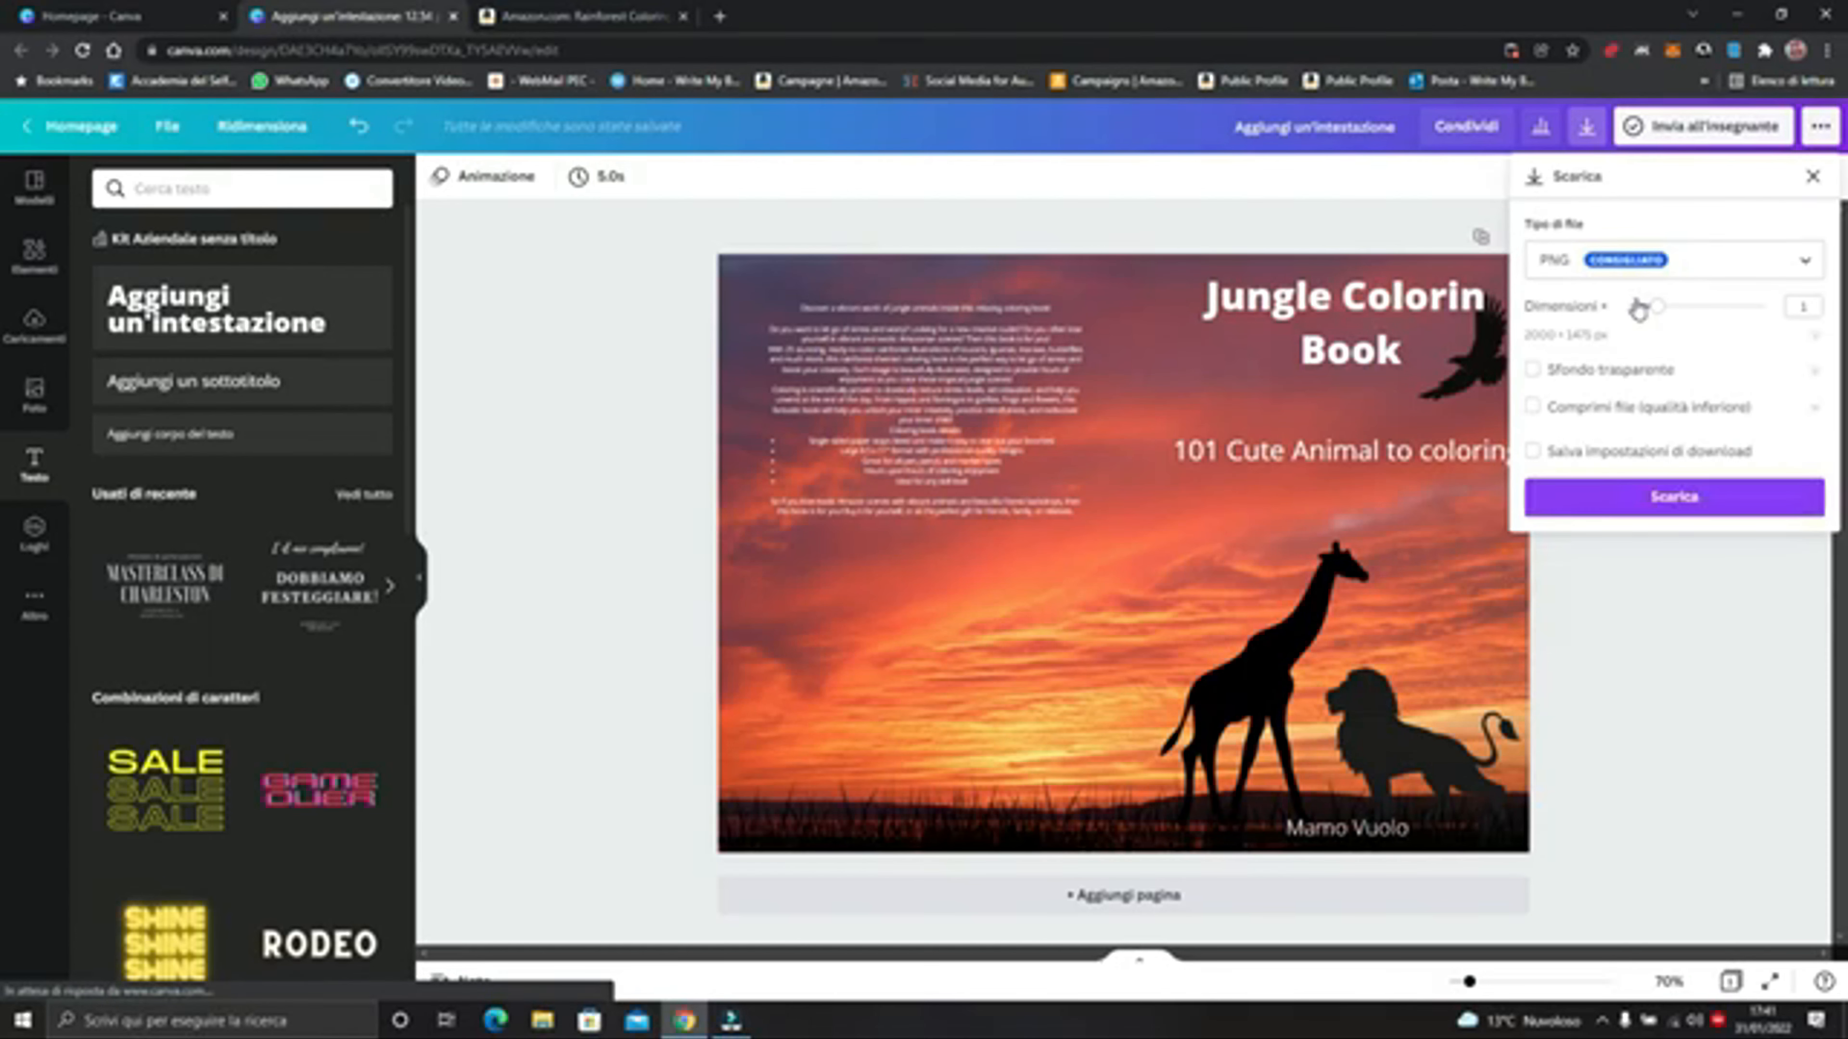
left_click(1804, 266)
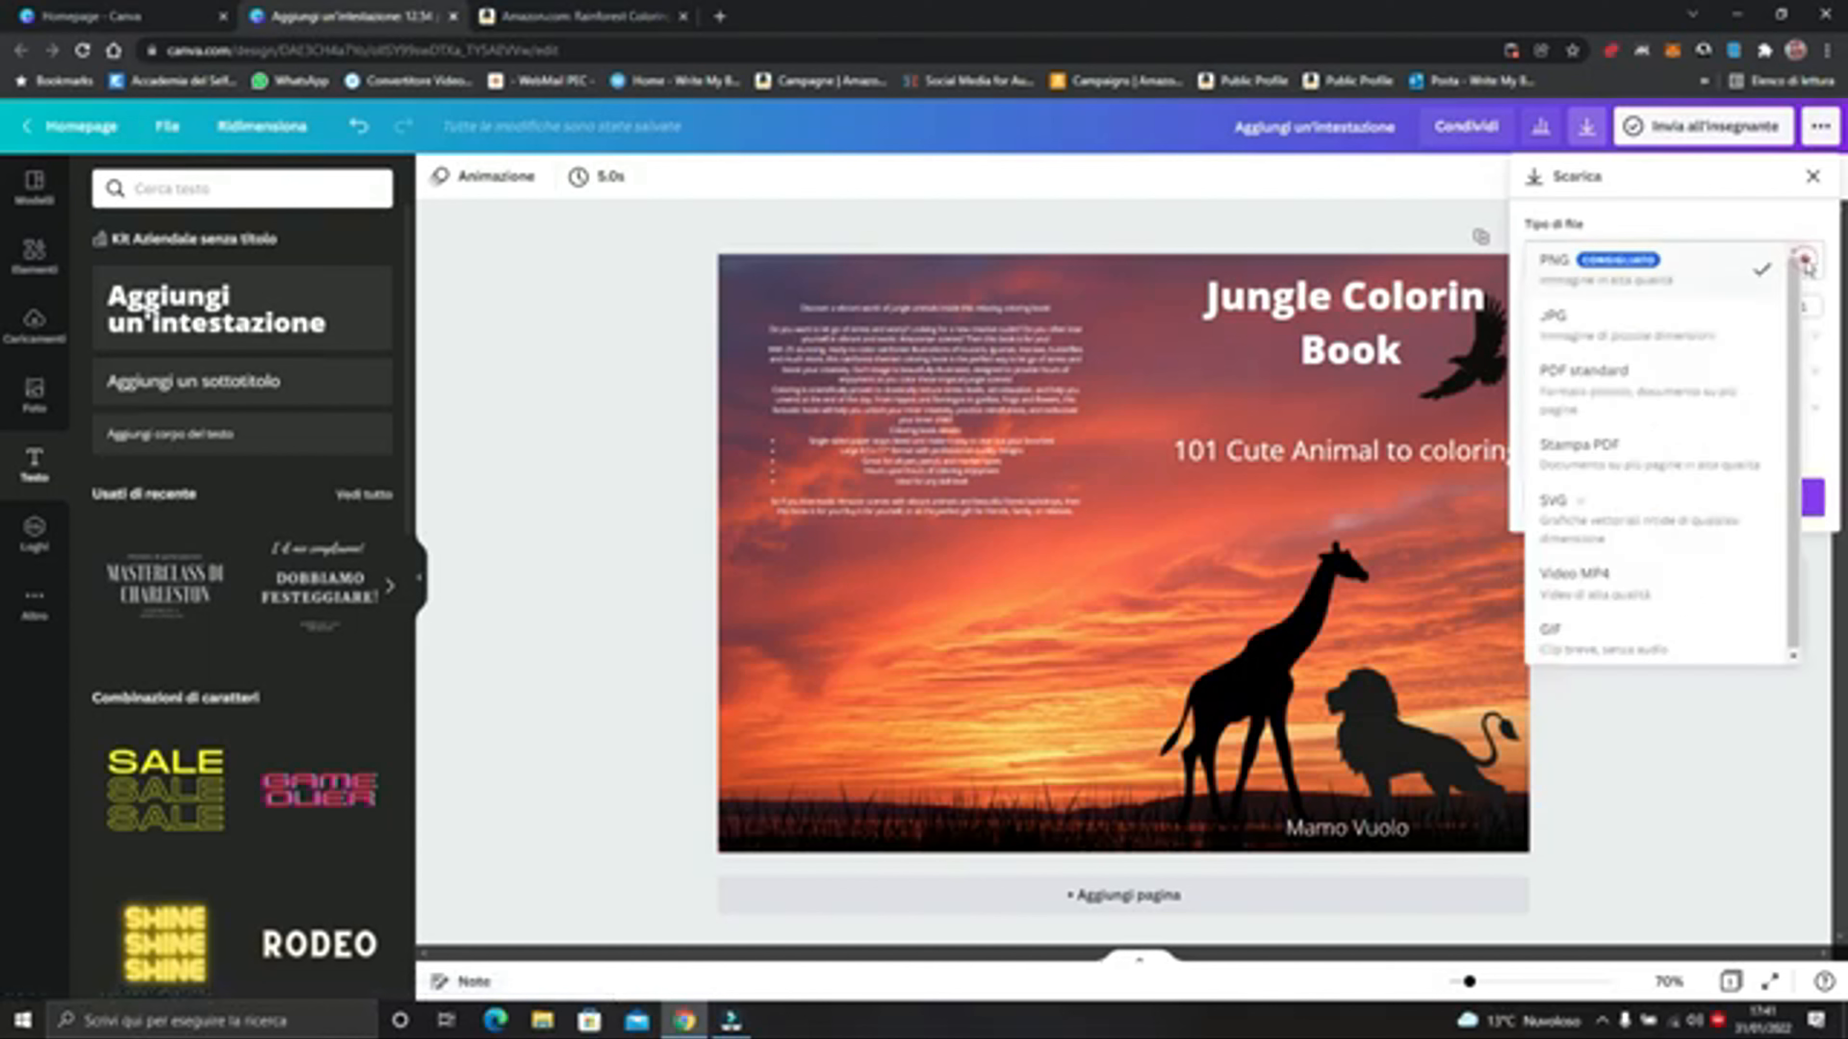
left_click(1627, 459)
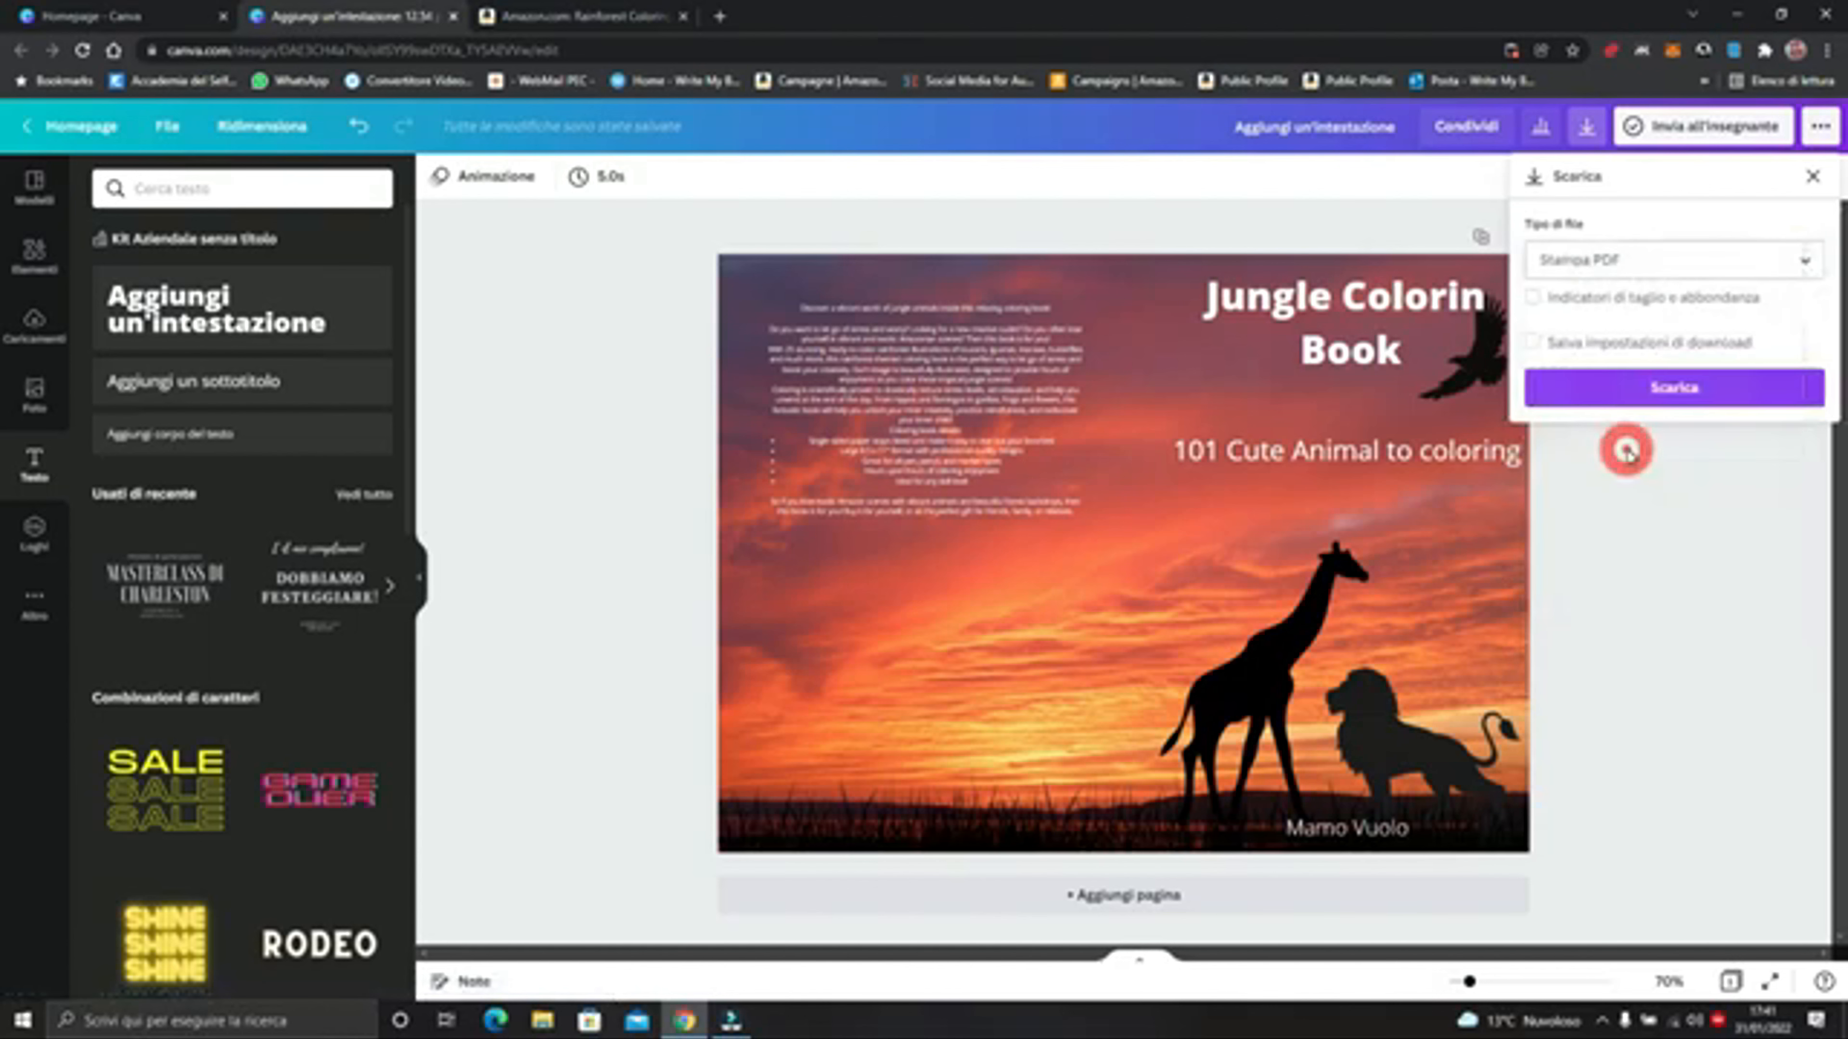
left_click(1699, 389)
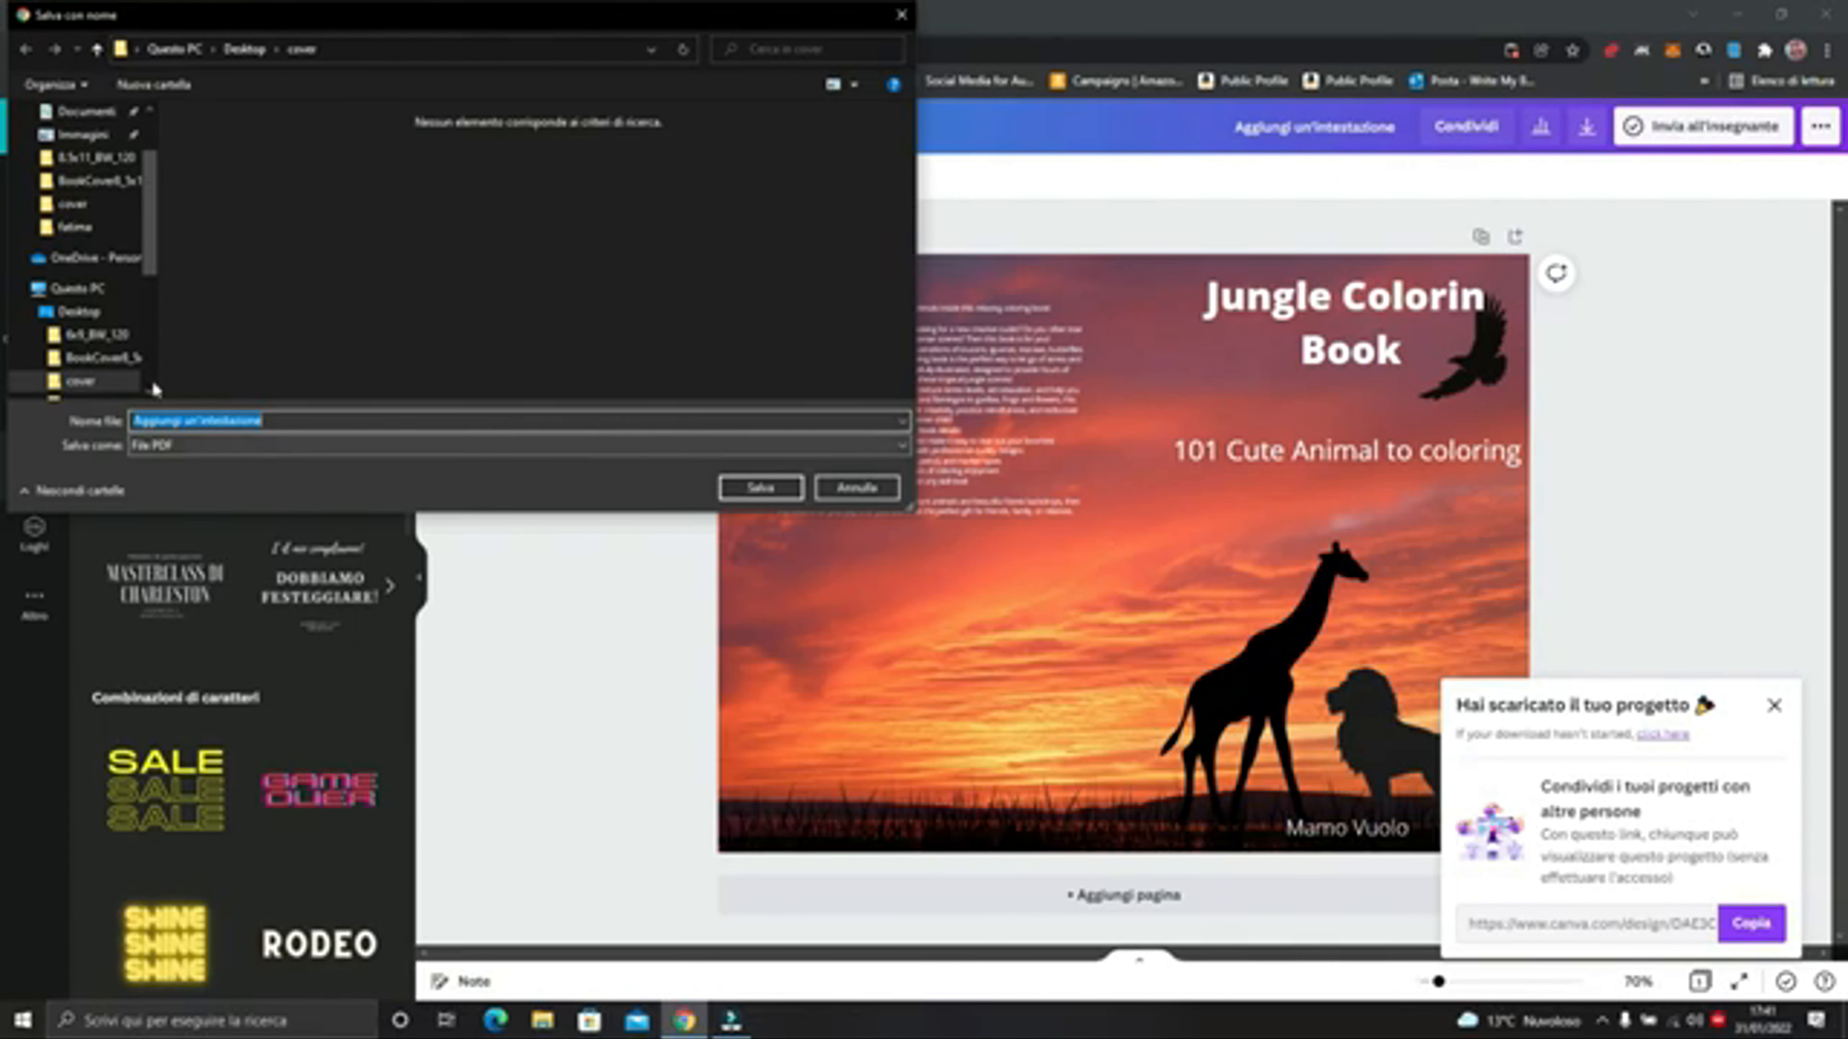
Save the PDF in the Desktop's cover folder under the suggested file name and dismiss the download notification
left_click(113, 386)
left_click(763, 489)
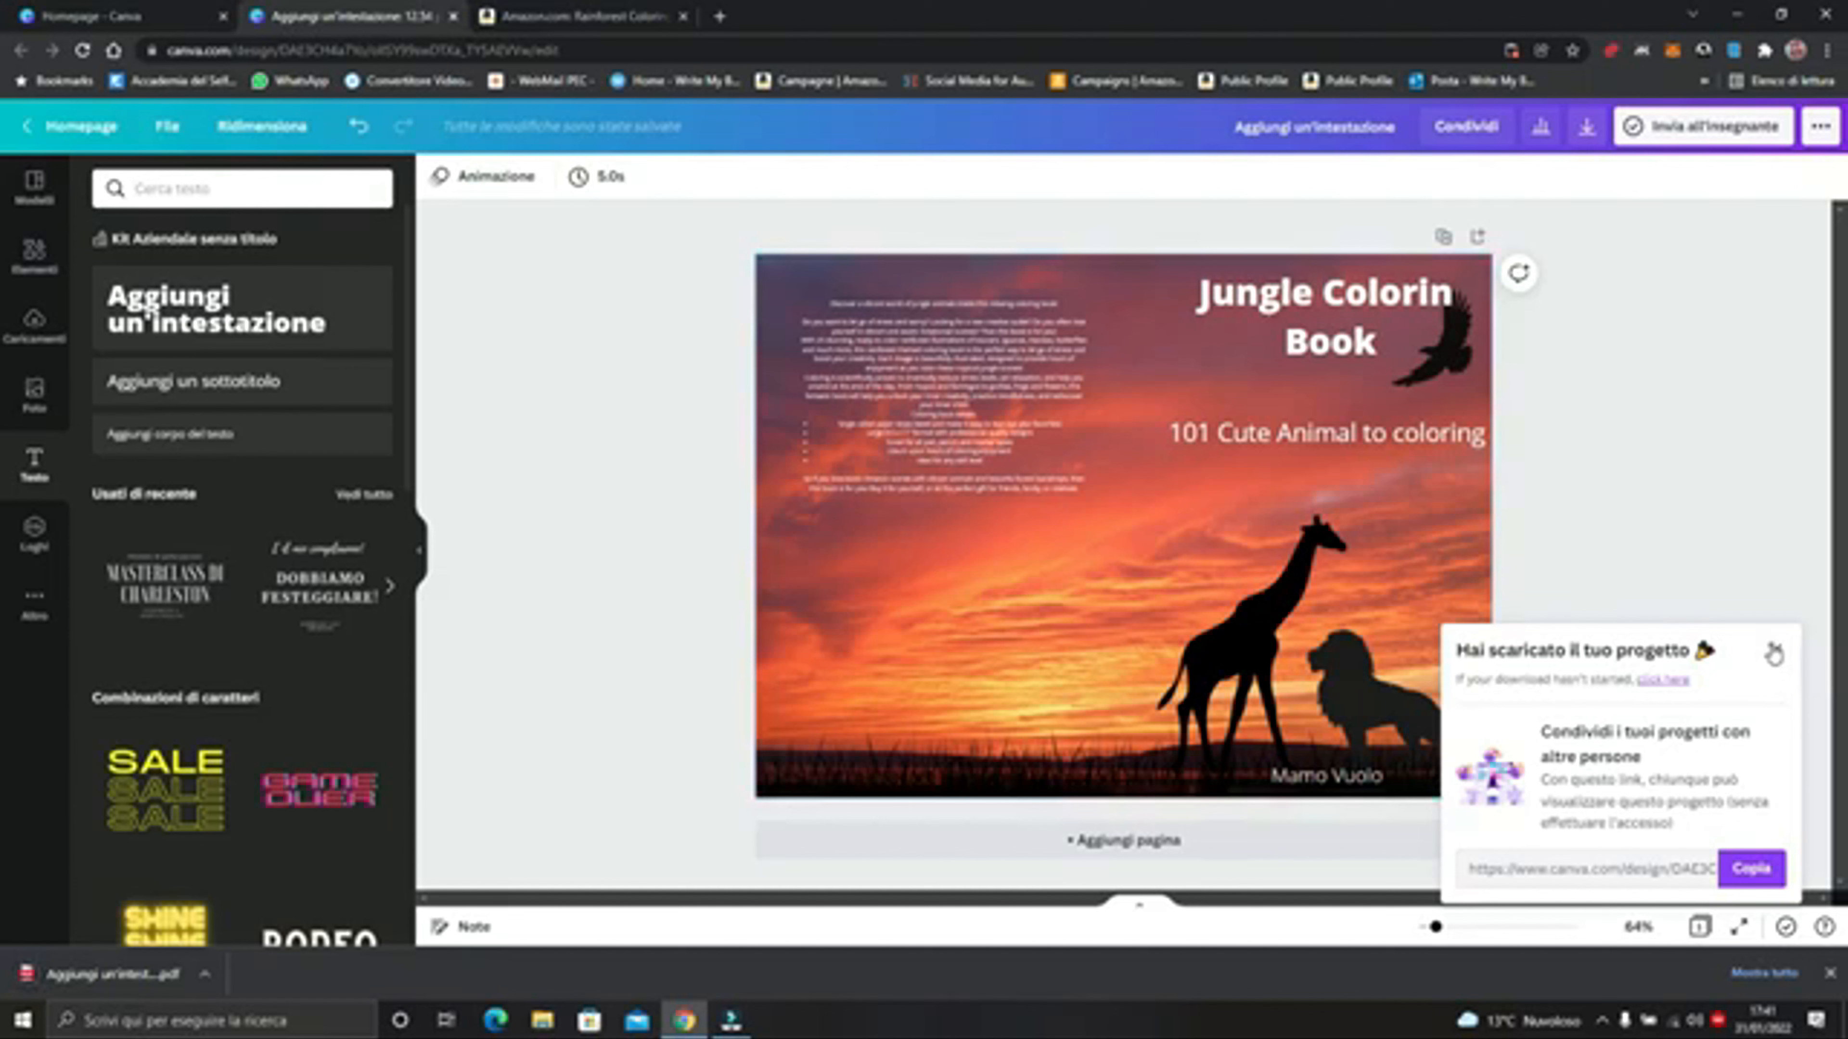
left_click(1774, 651)
Add the missing g to the cover title so it reads "Jungle Coloring Book" and deselect it
left_click(1335, 342)
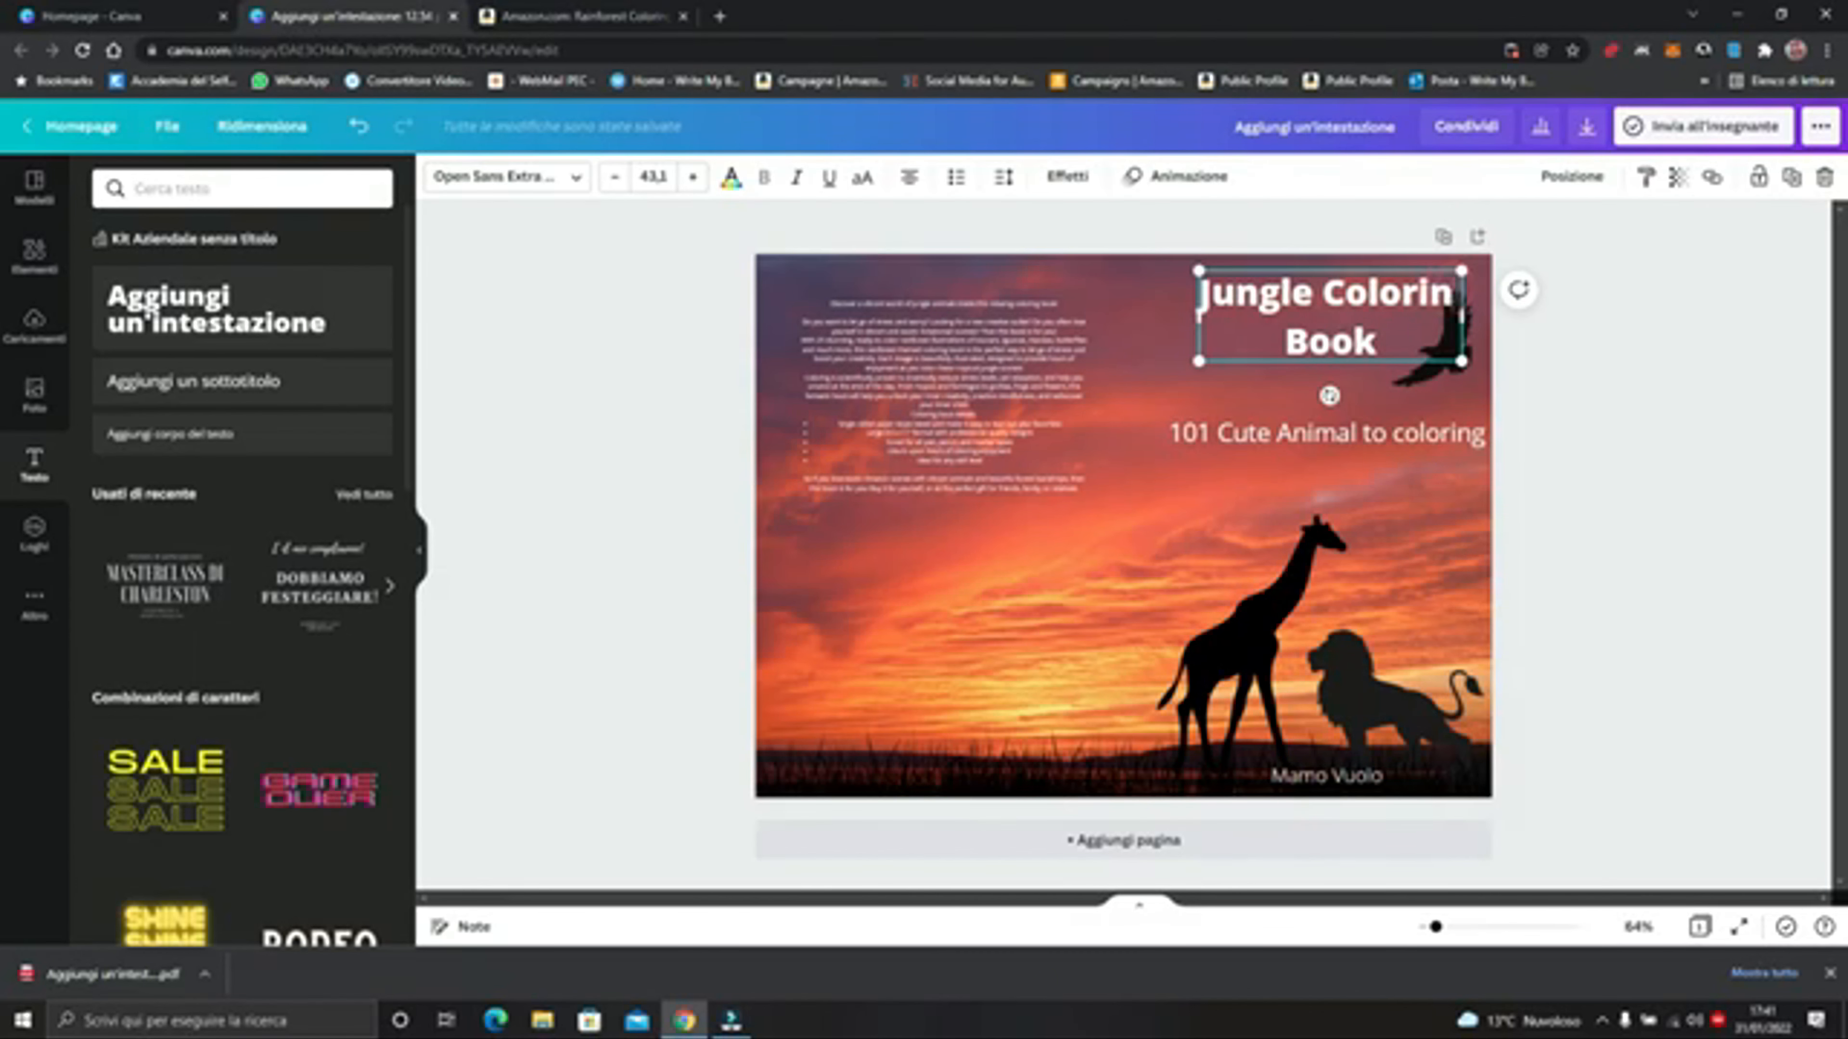
type("g")
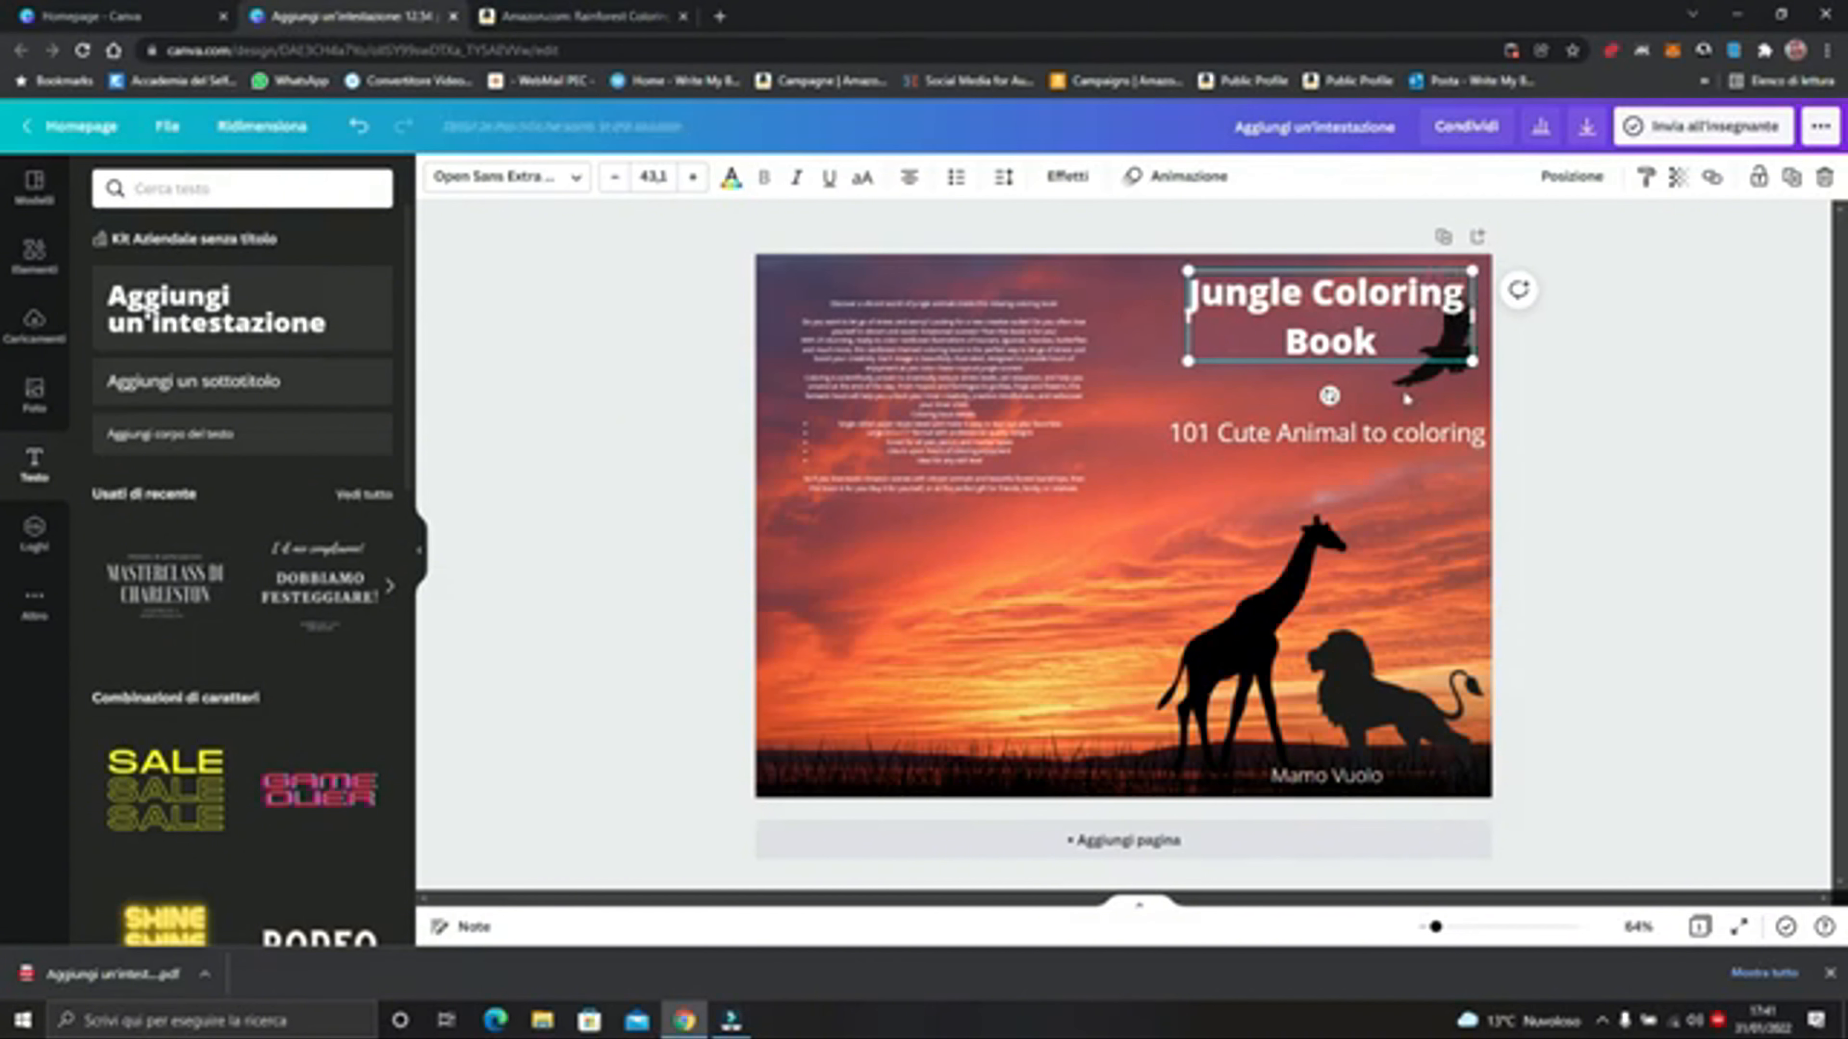
left_click(1406, 397)
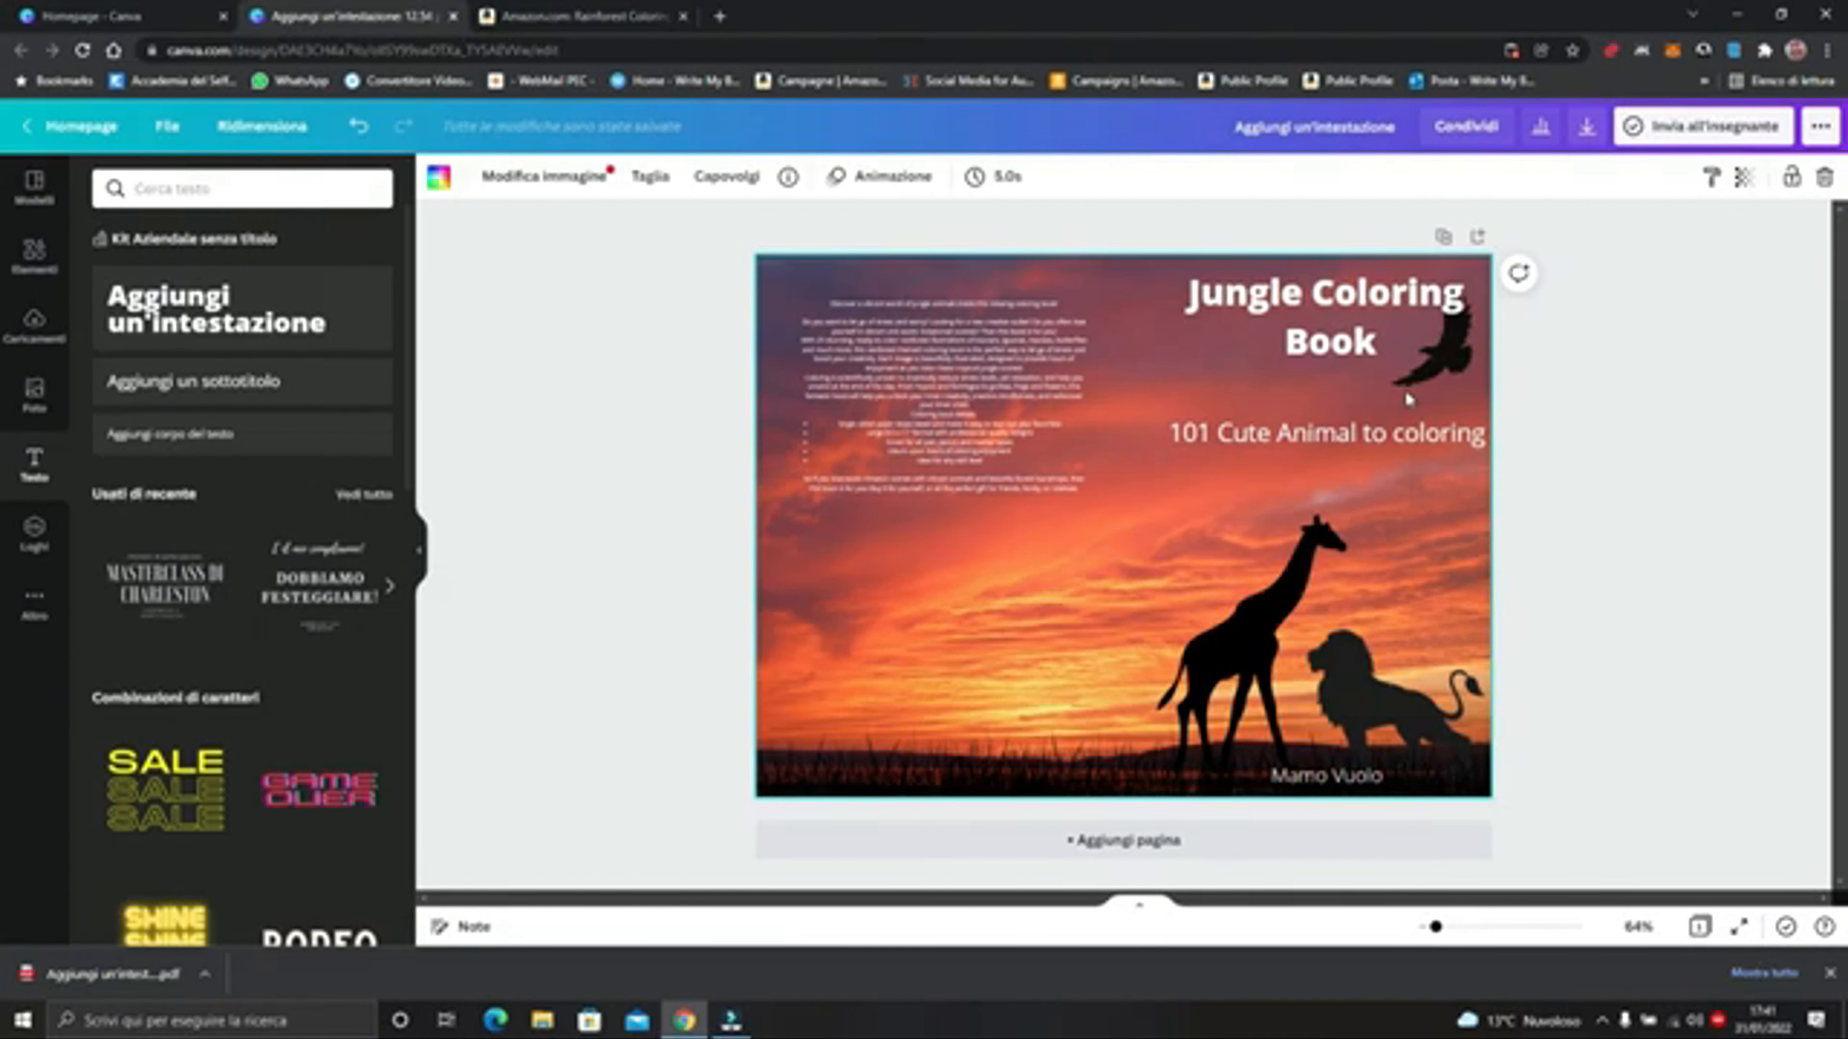
Shrink the subtitle "101 Cute Animal to coloring" to about font size 23.8, centre it beneath the title and deselect it
left_click(1333, 431)
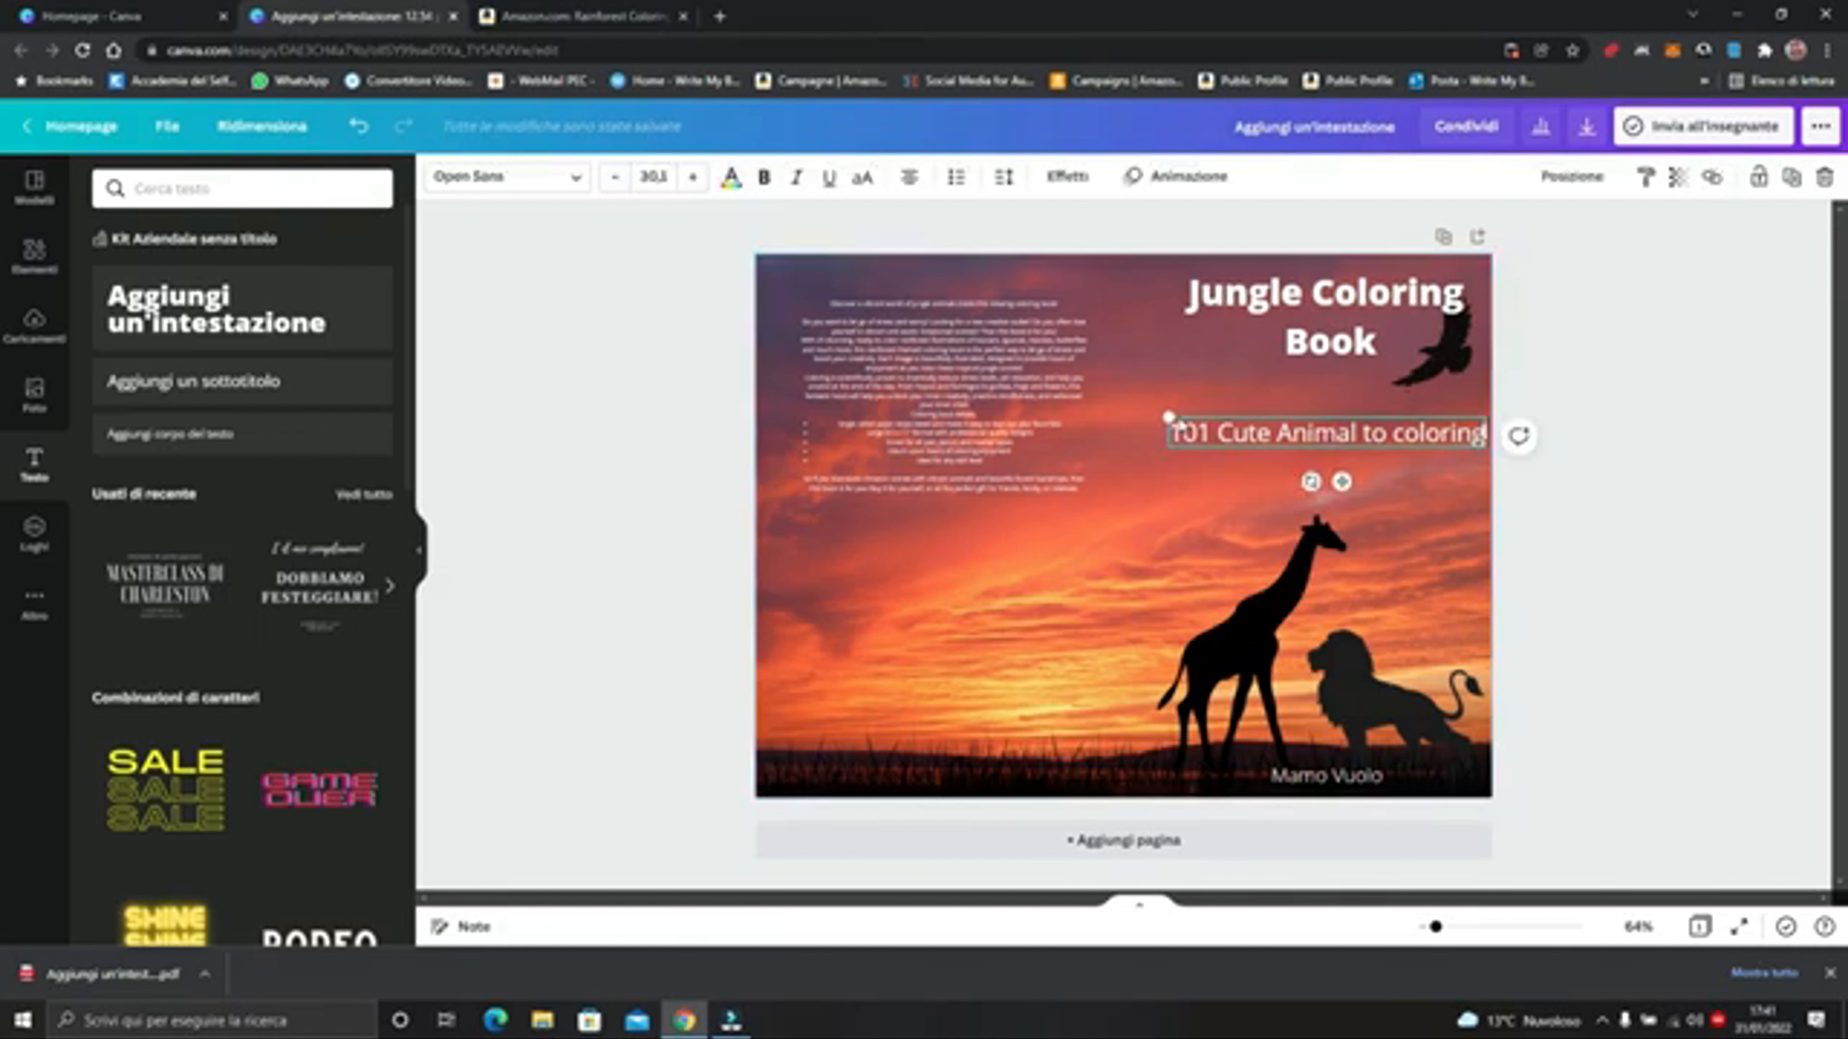
left_click_drag(1166, 416, 1235, 422)
left_click_drag(1358, 444, 1319, 431)
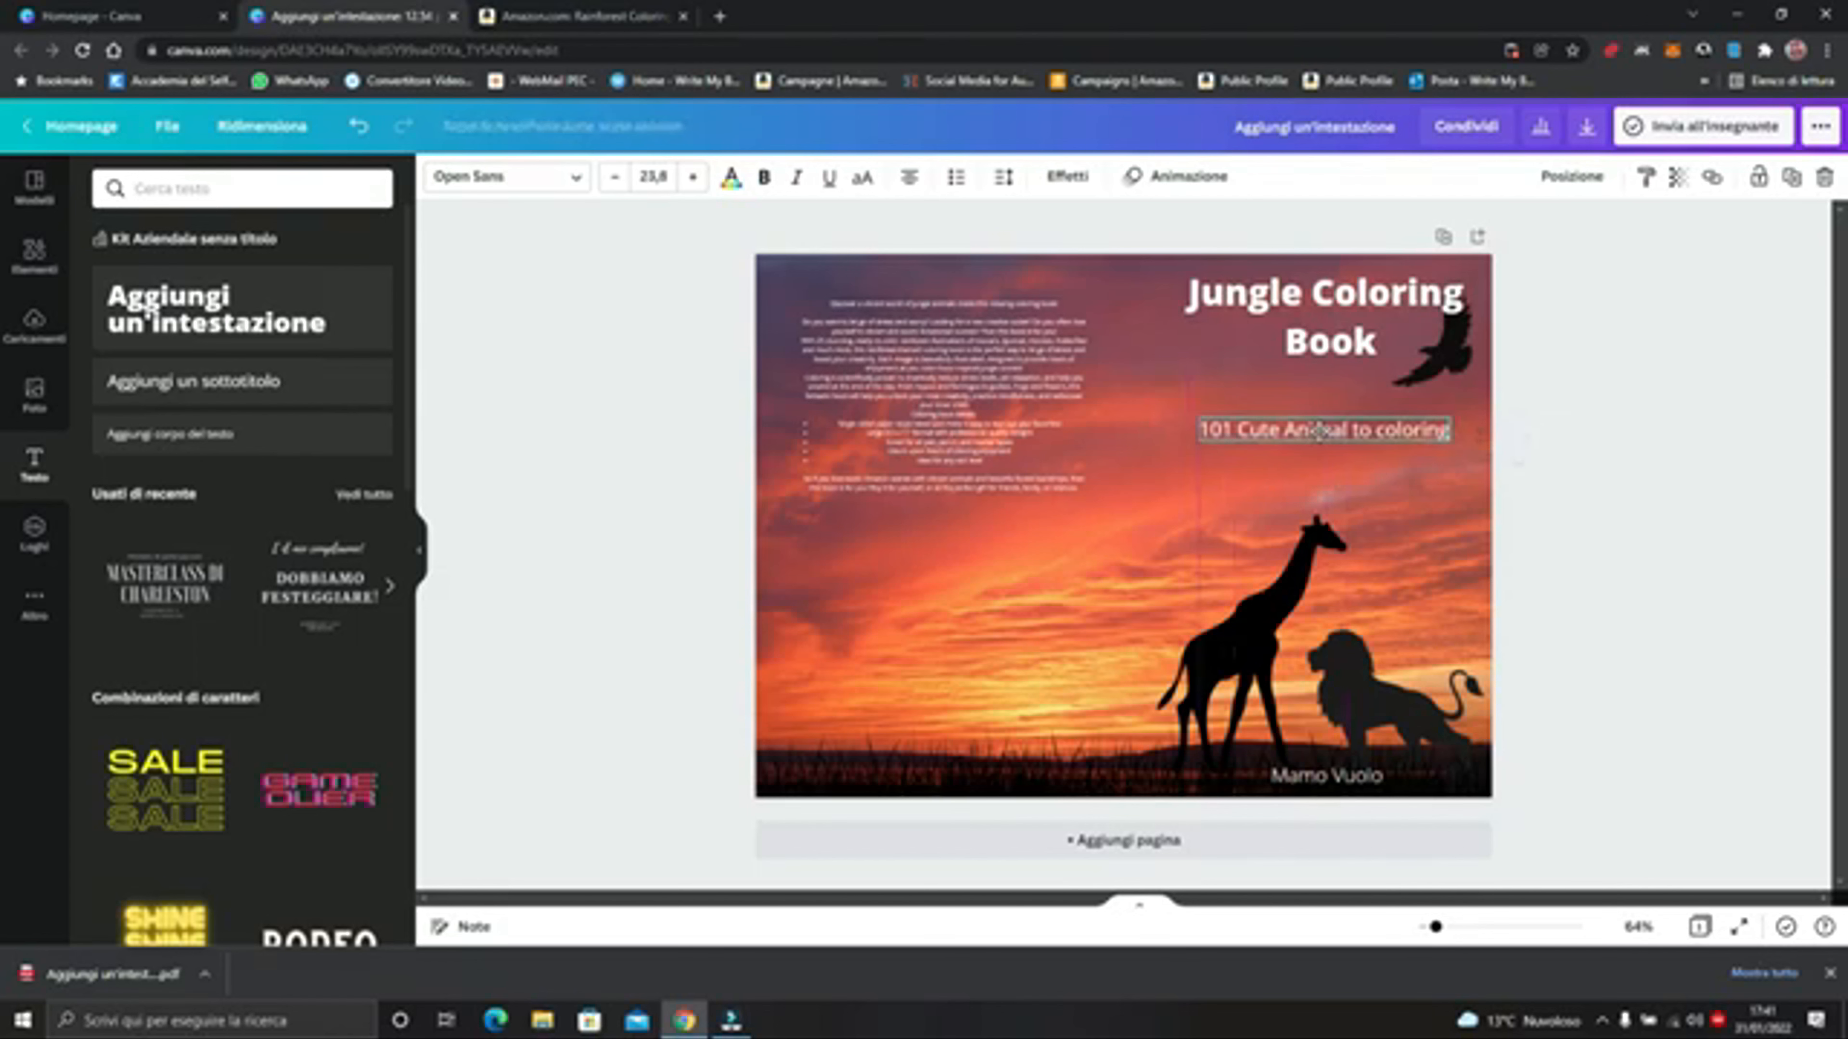
left_click(1136, 500)
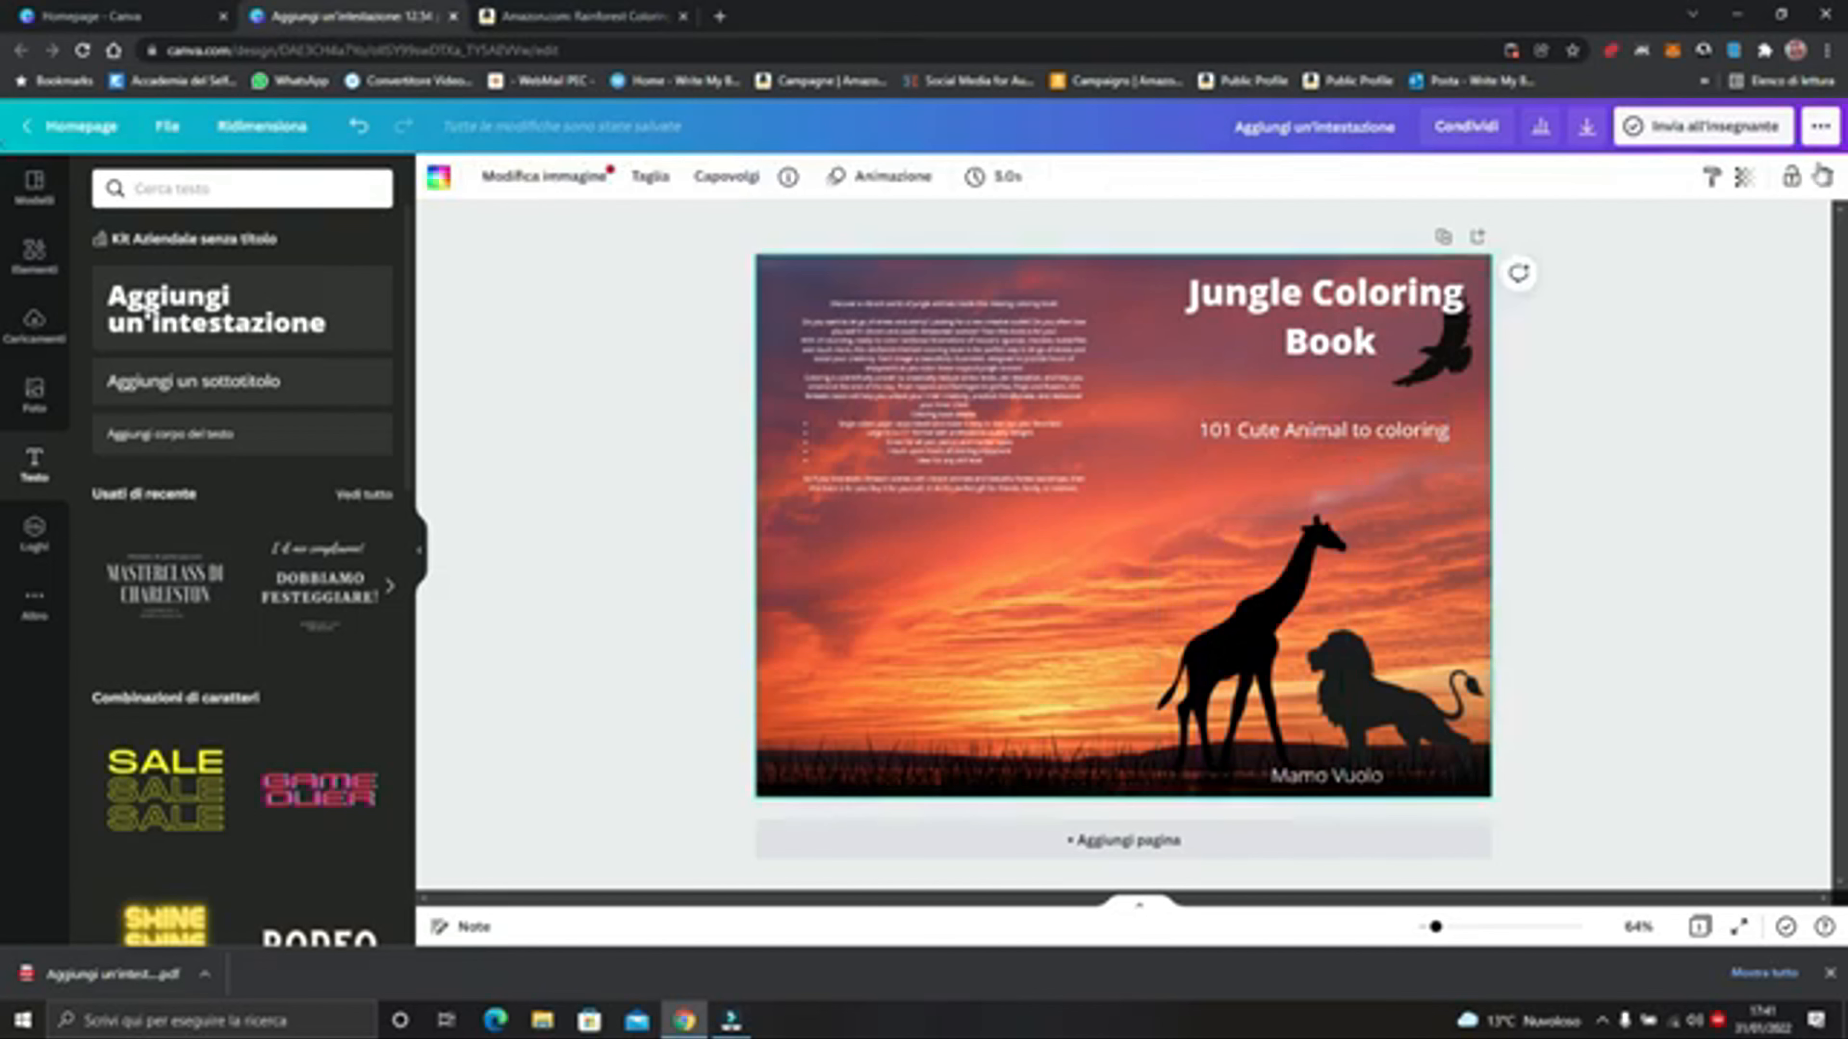
Try to download the corrected cover as a Stampa PDF into the Desktop's cover folder under the suggested file name
left_click(1822, 135)
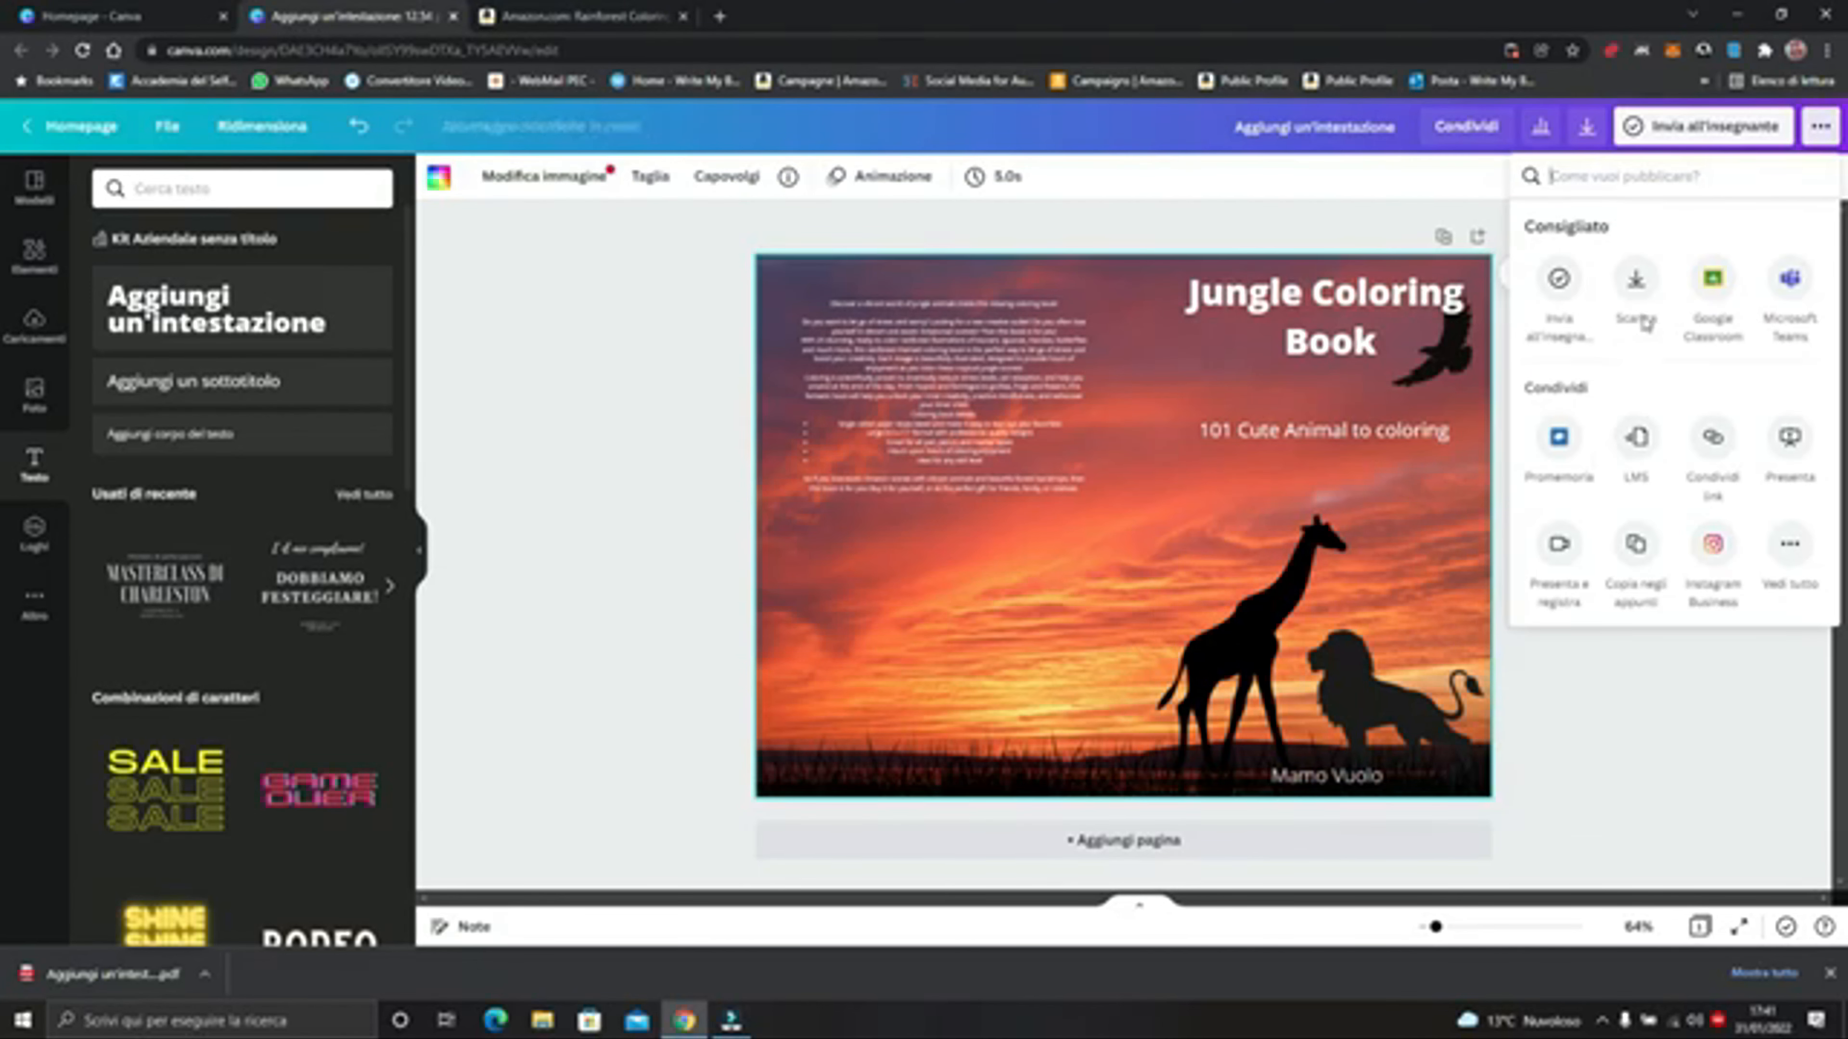
left_click(1634, 287)
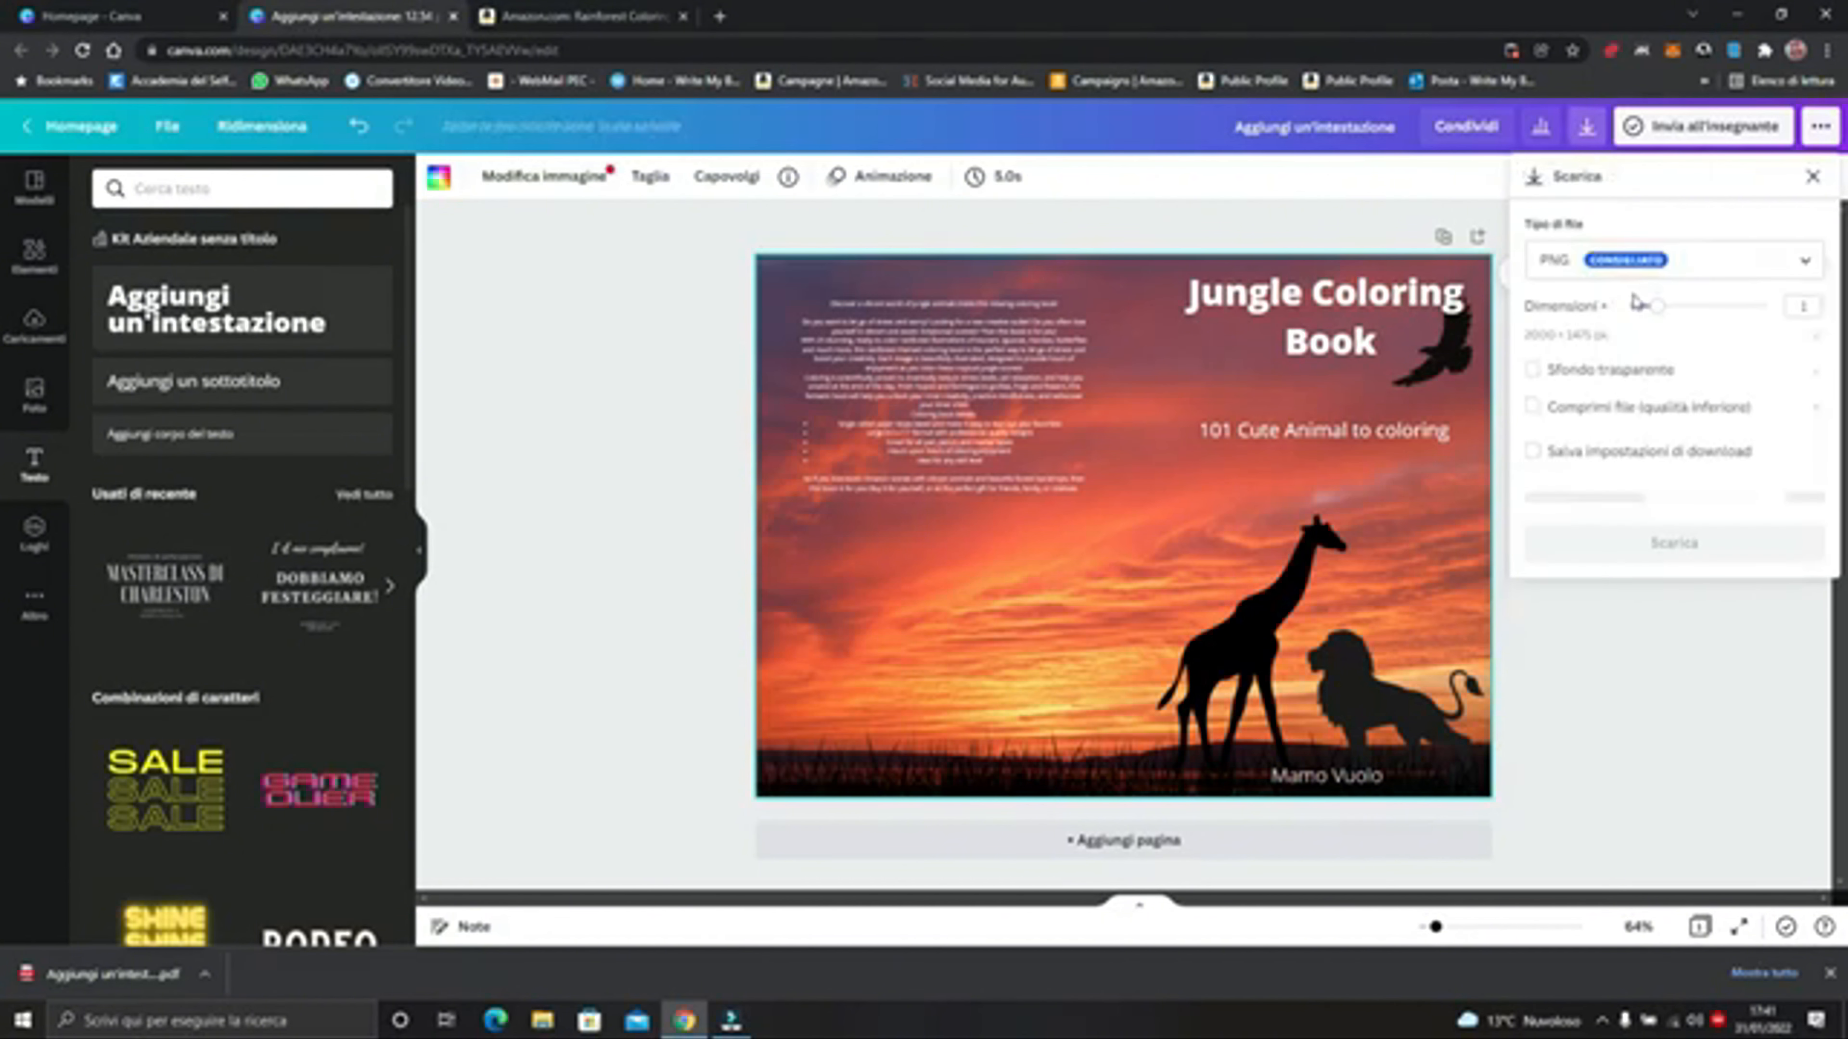
left_click(1801, 259)
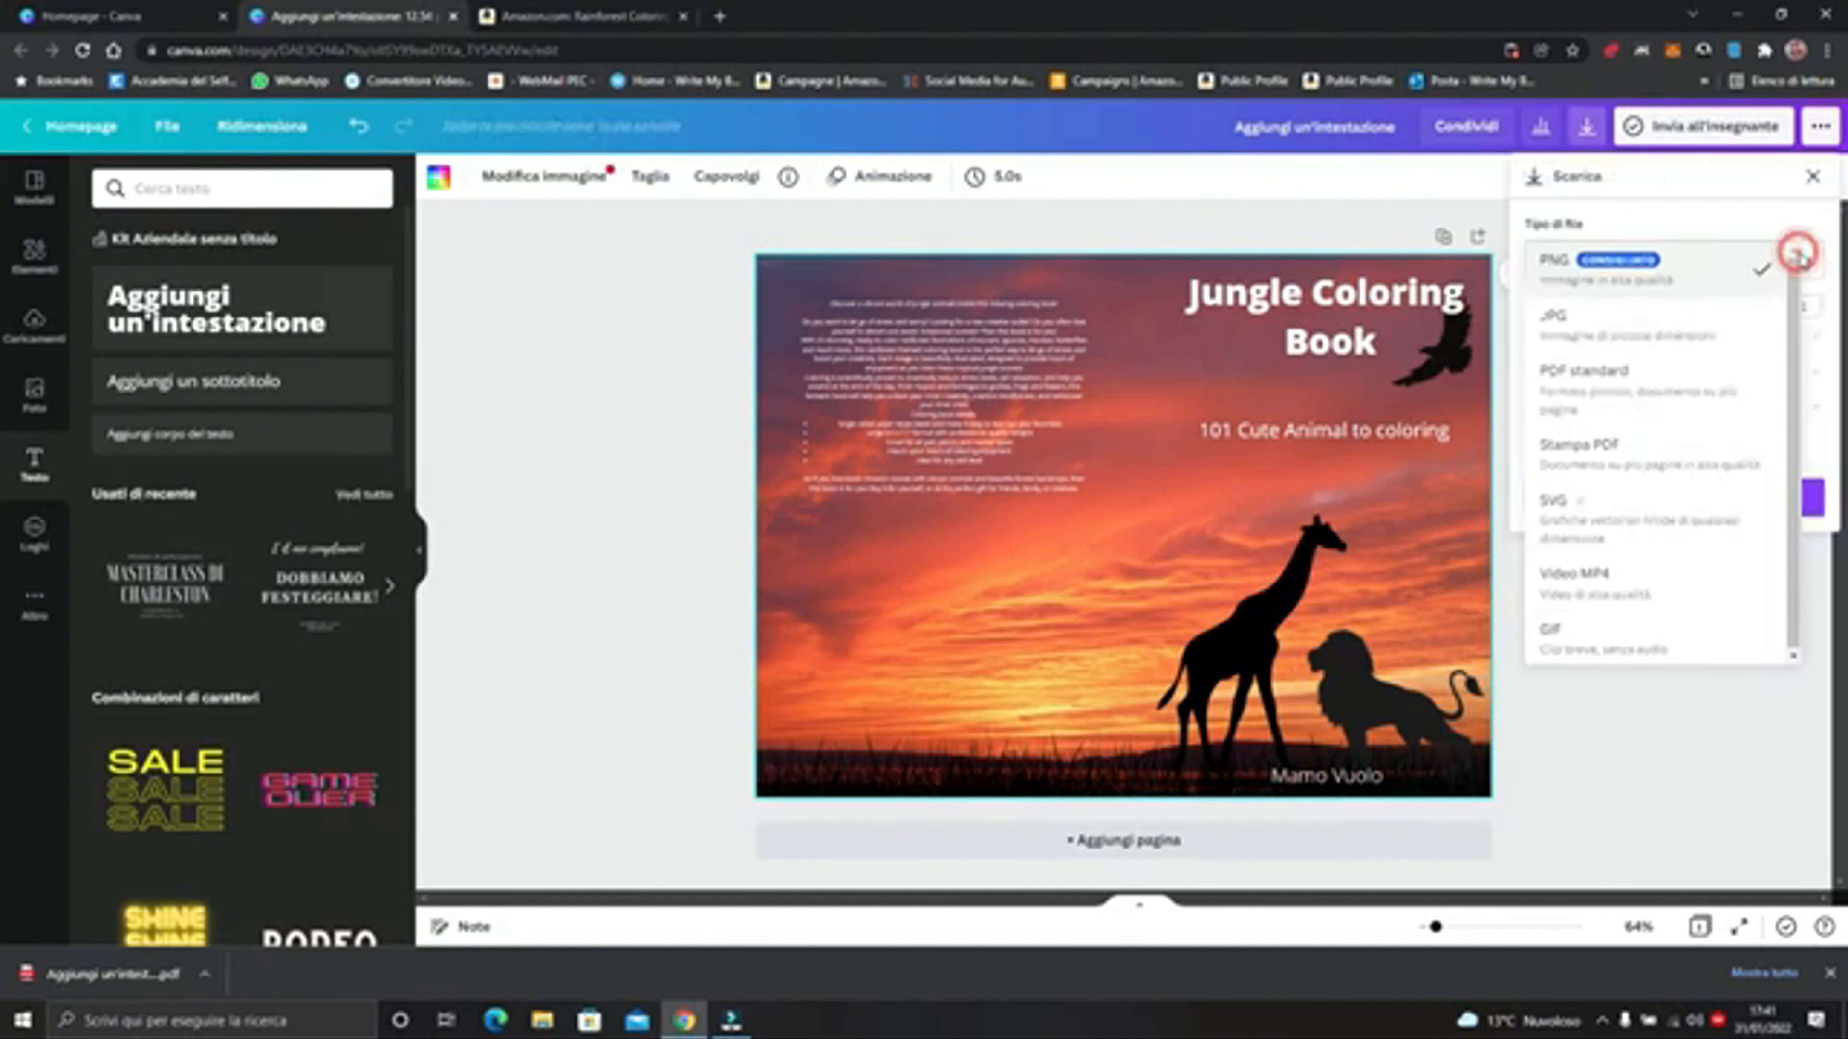
left_click(1638, 455)
left_click(1678, 399)
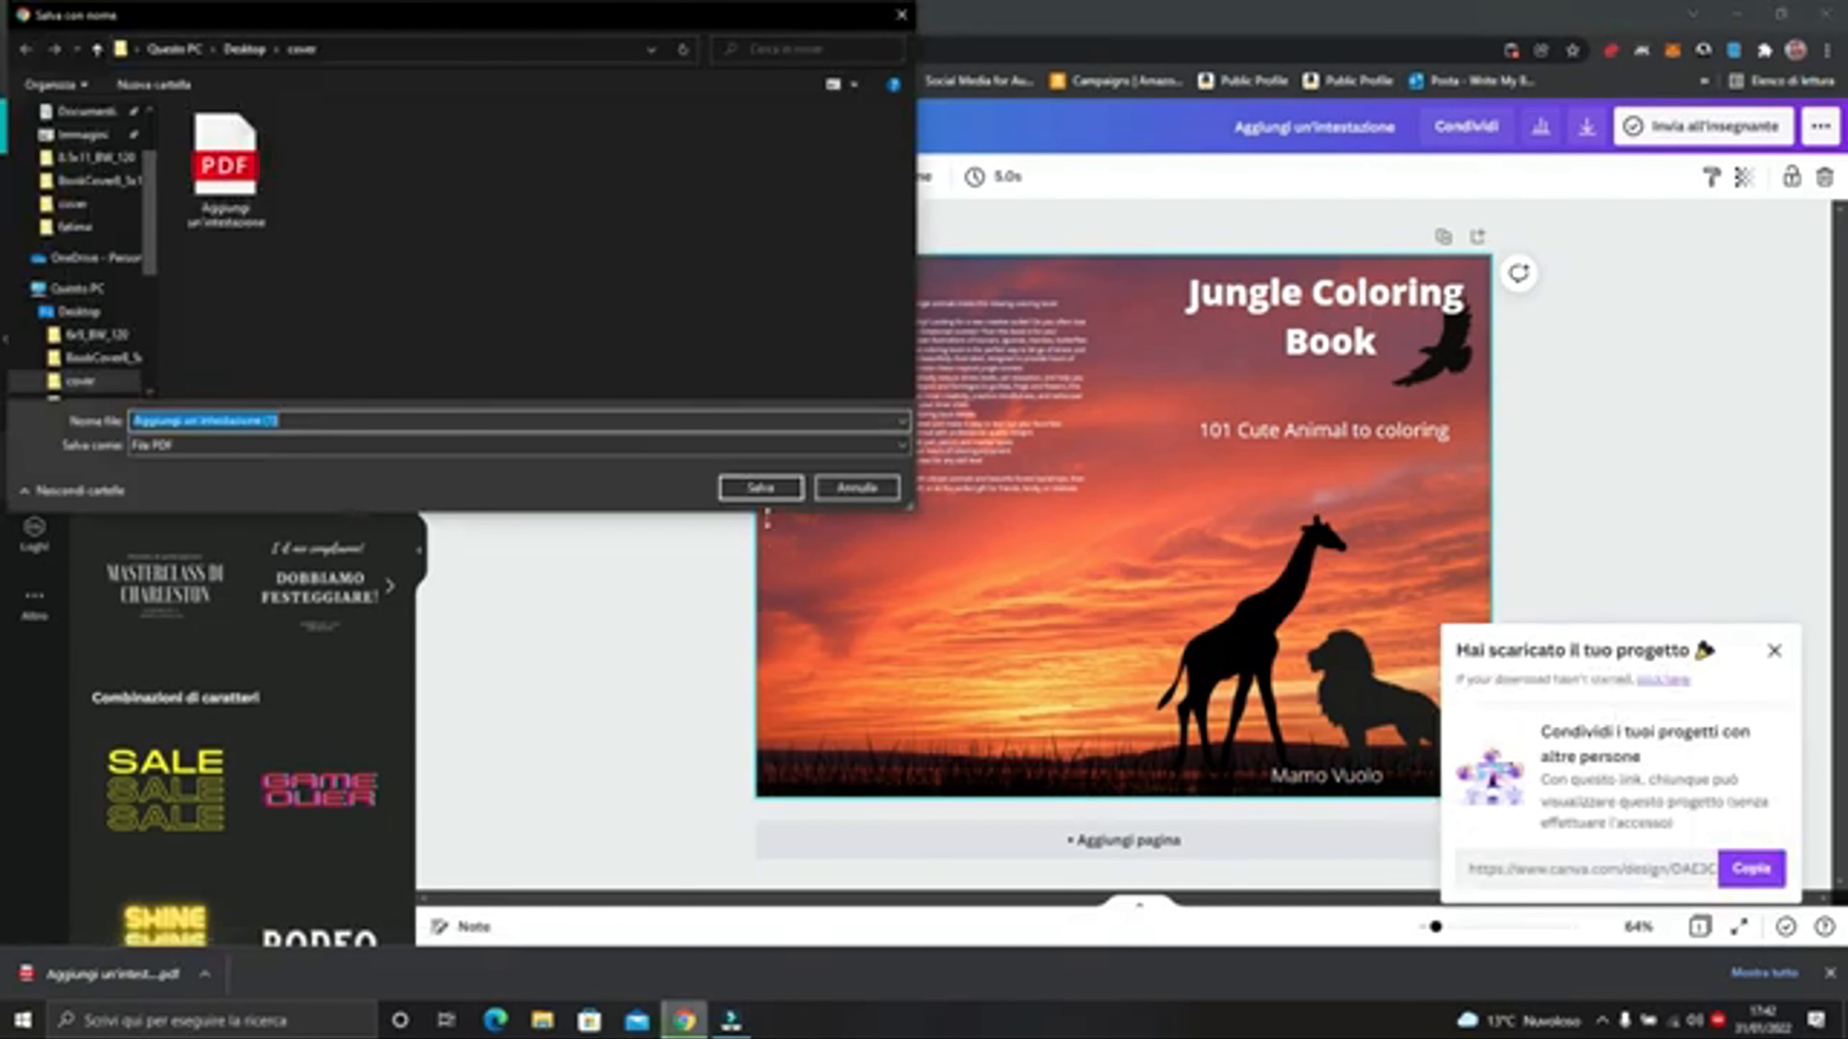
left_click(776, 500)
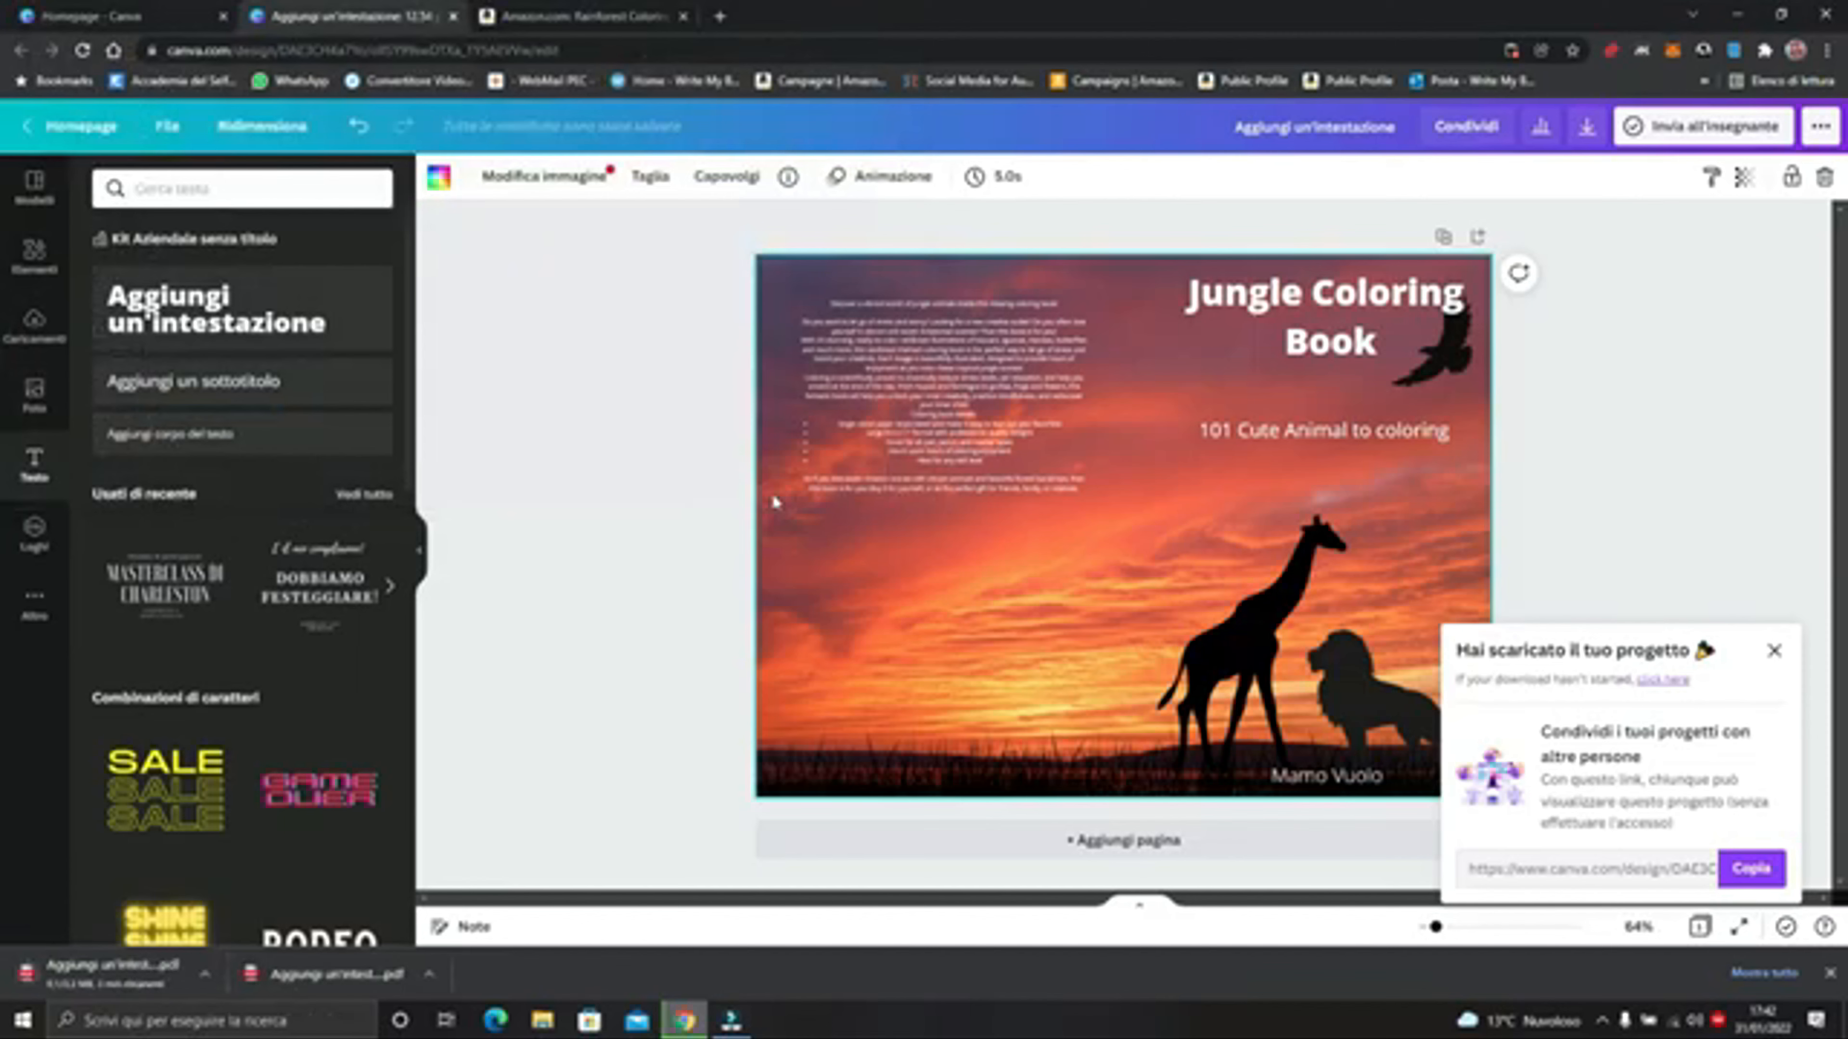
Open the Desktop's cover folder, try the partially downloaded file, and view the earlier exported cover PDF before closing it
left_click(1844, 1022)
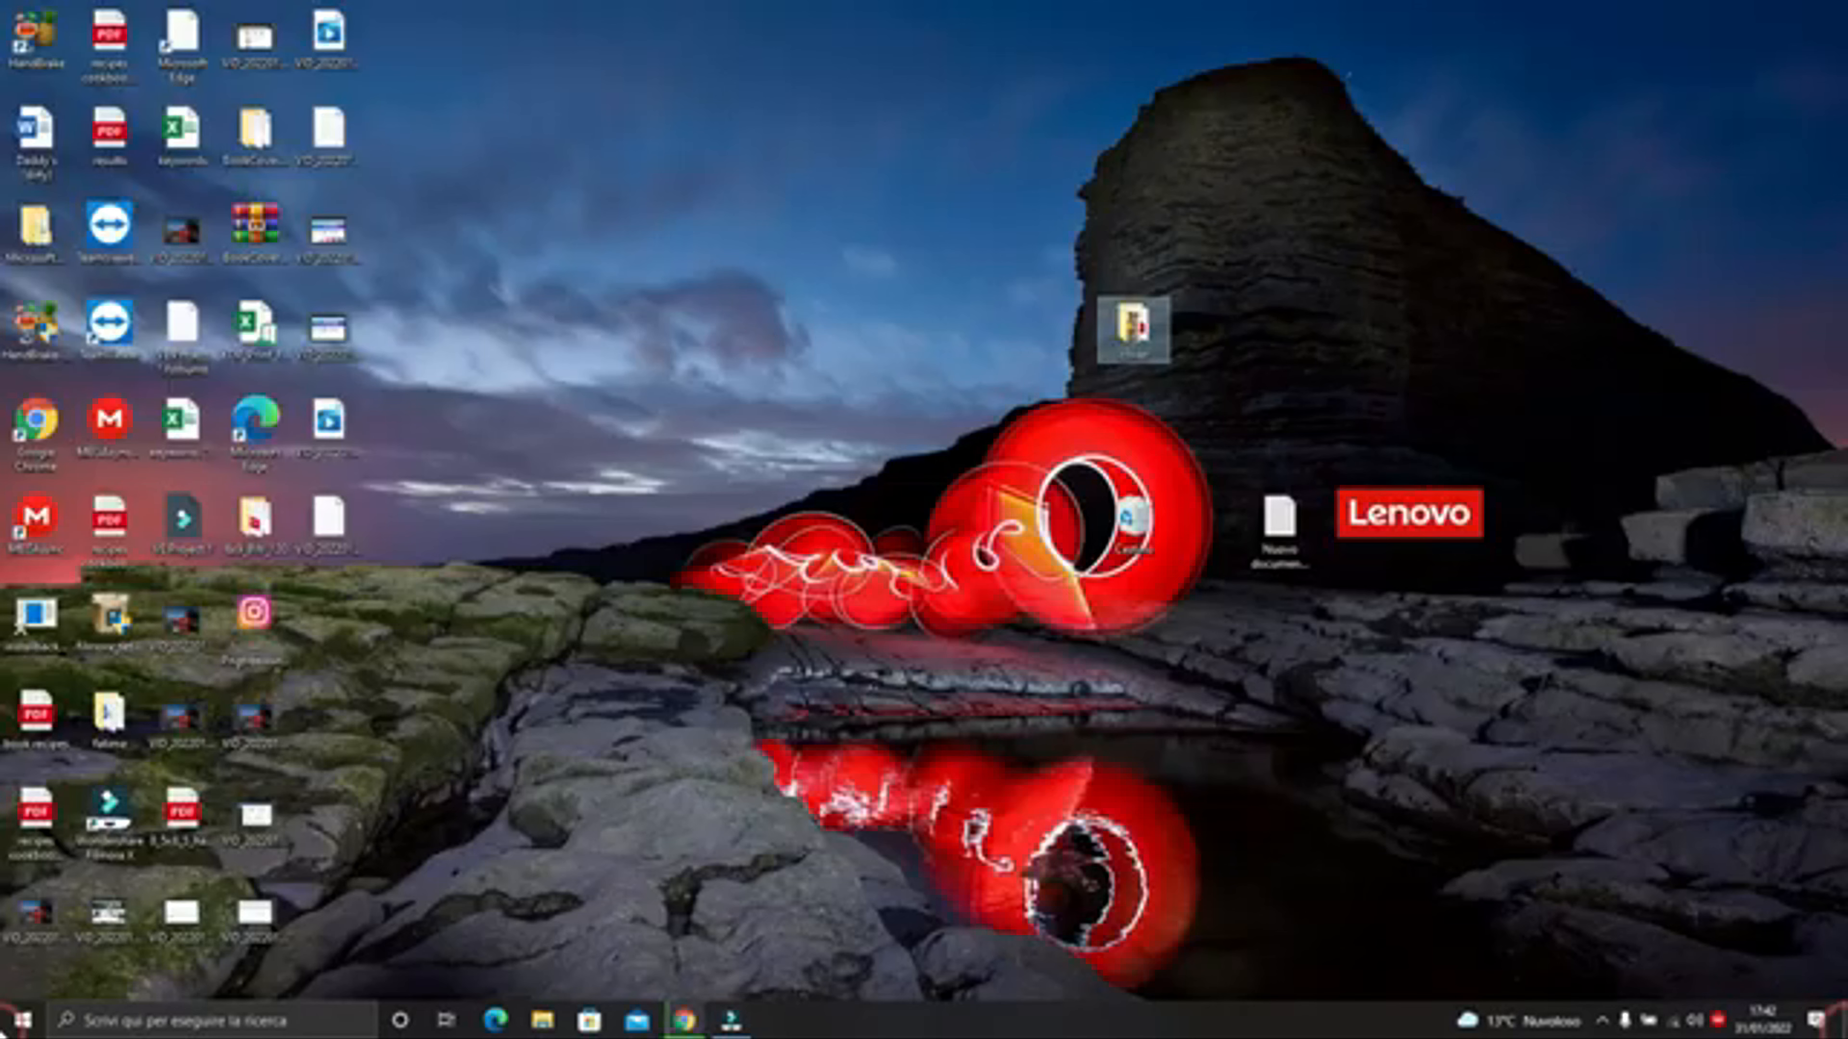
double_click(1133, 328)
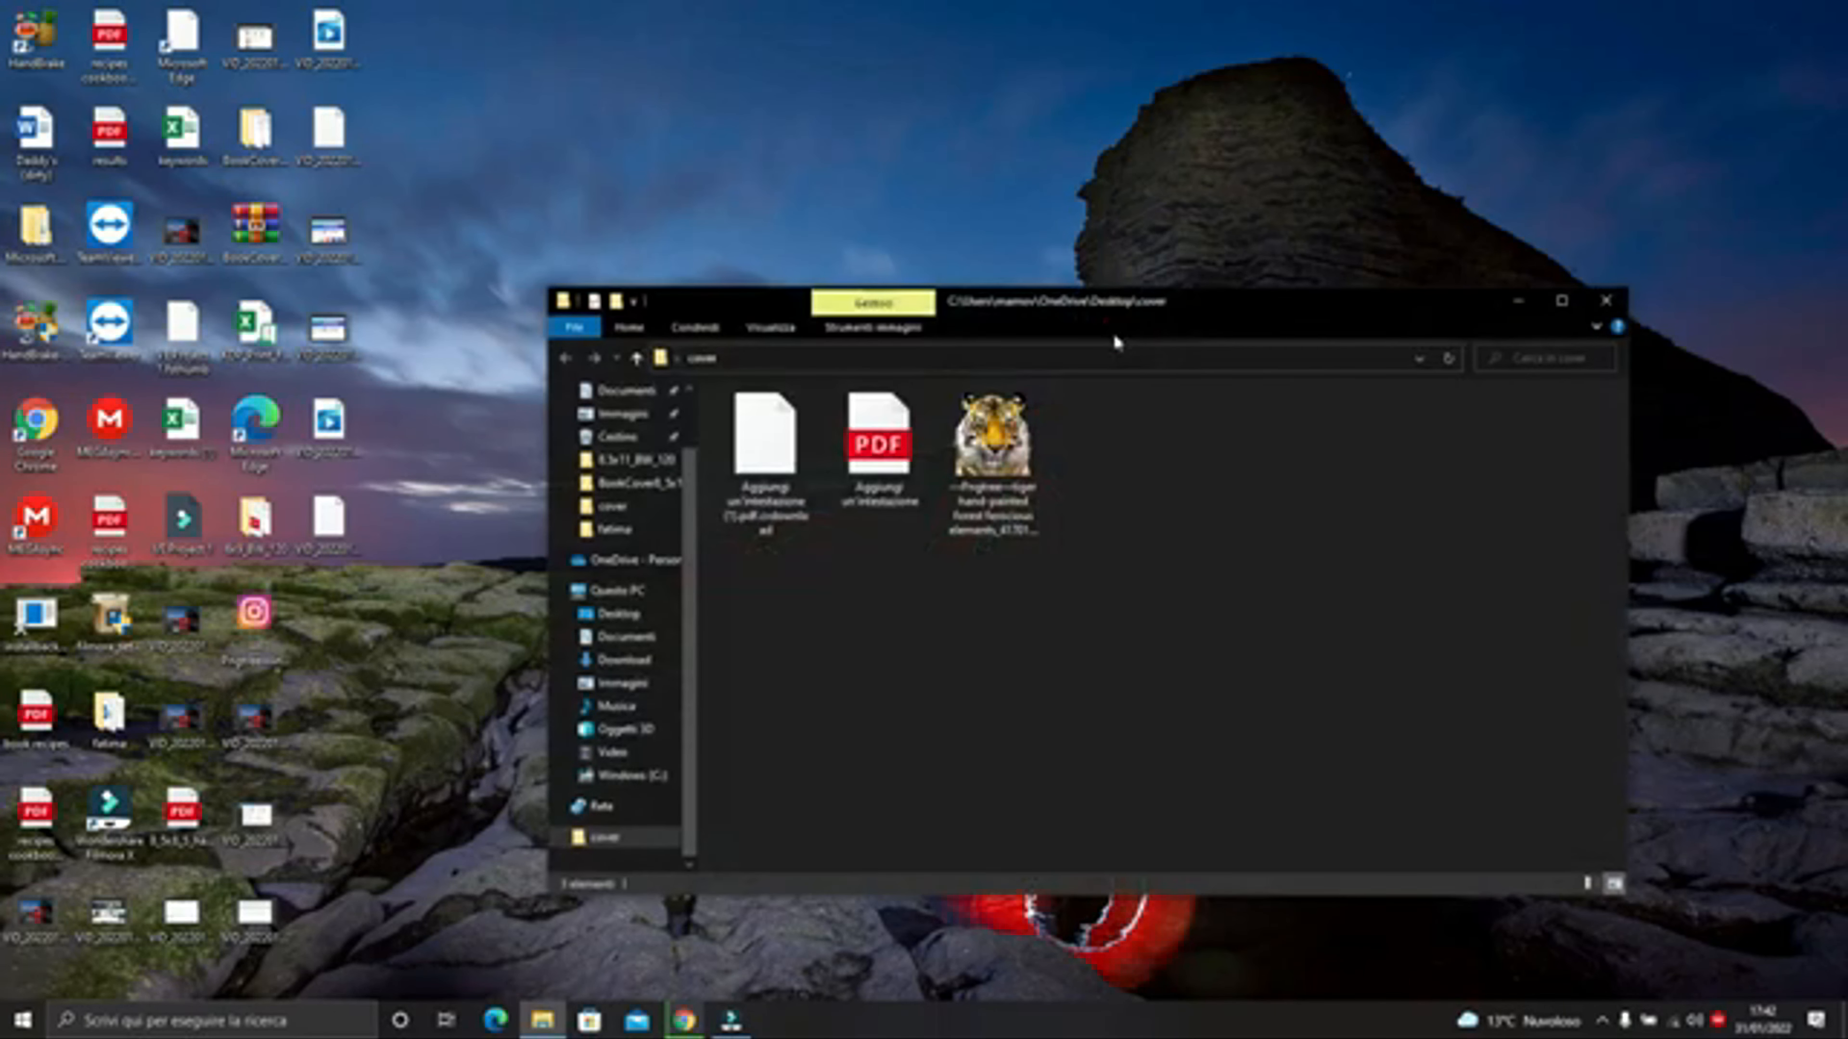
double_click(764, 457)
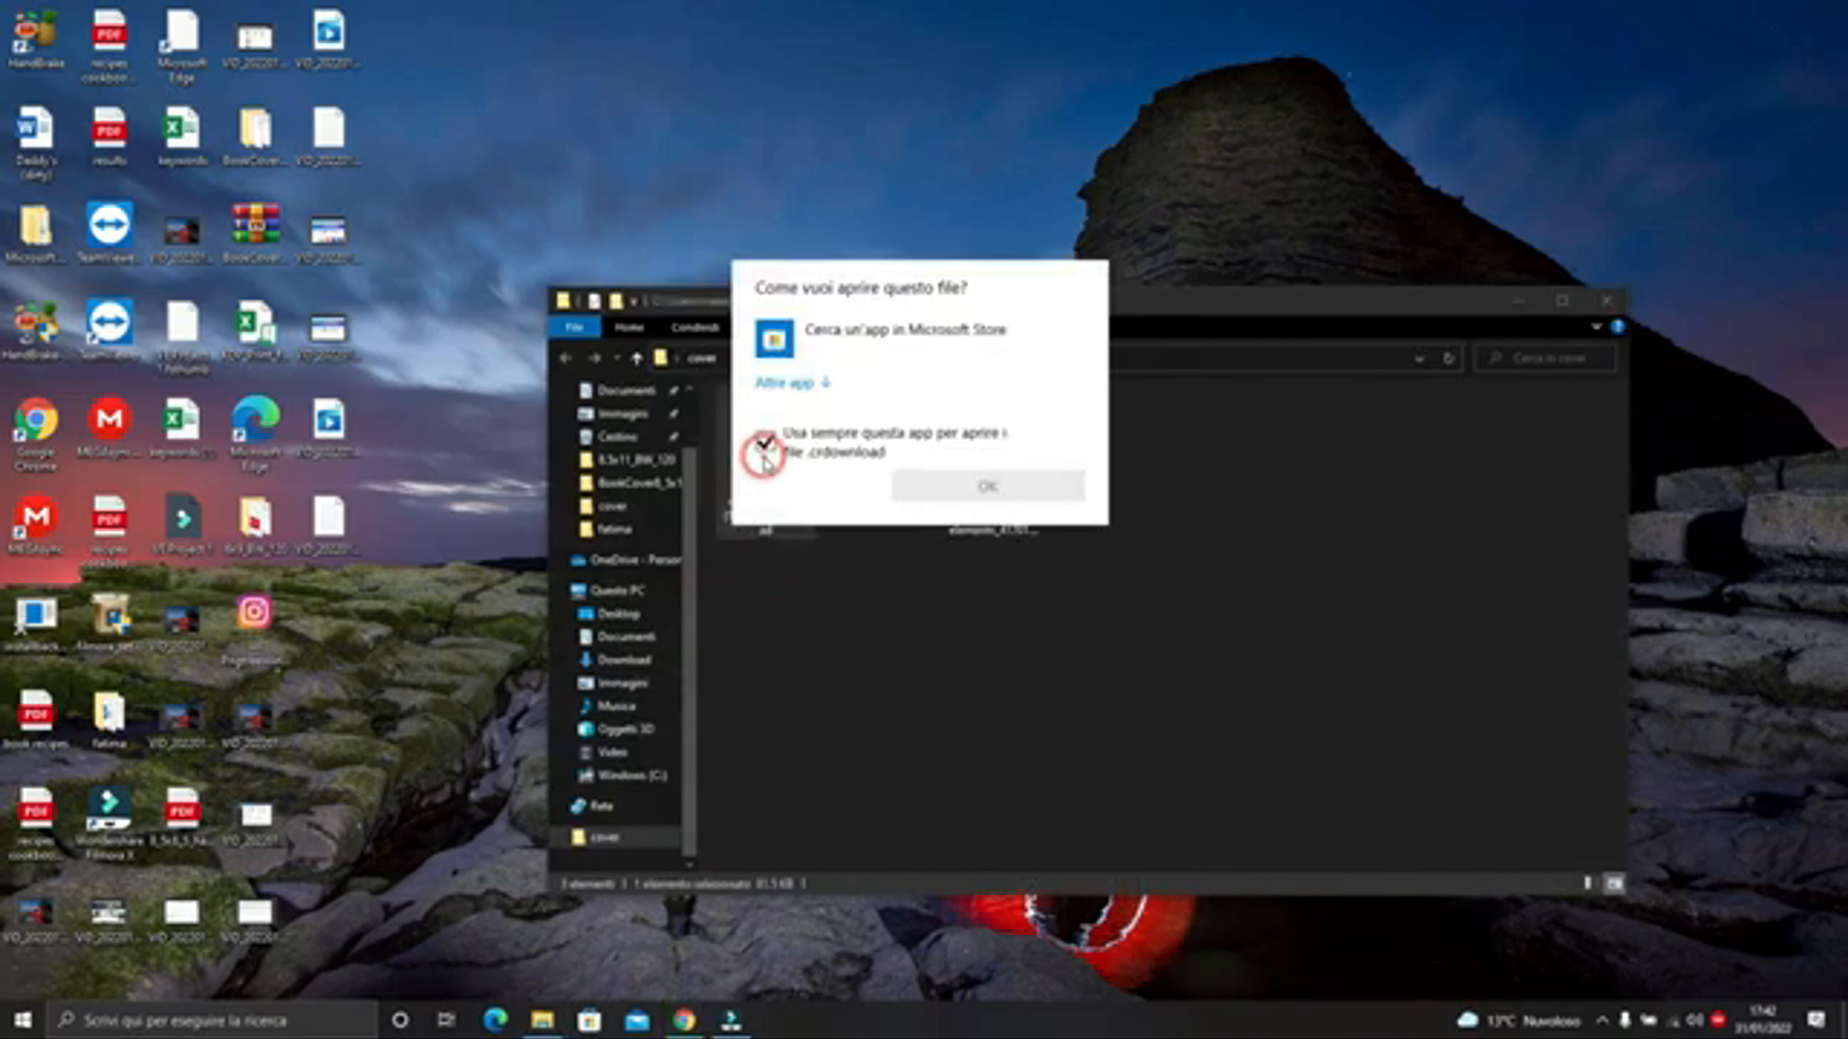
left_click(960, 486)
left_click(1180, 471)
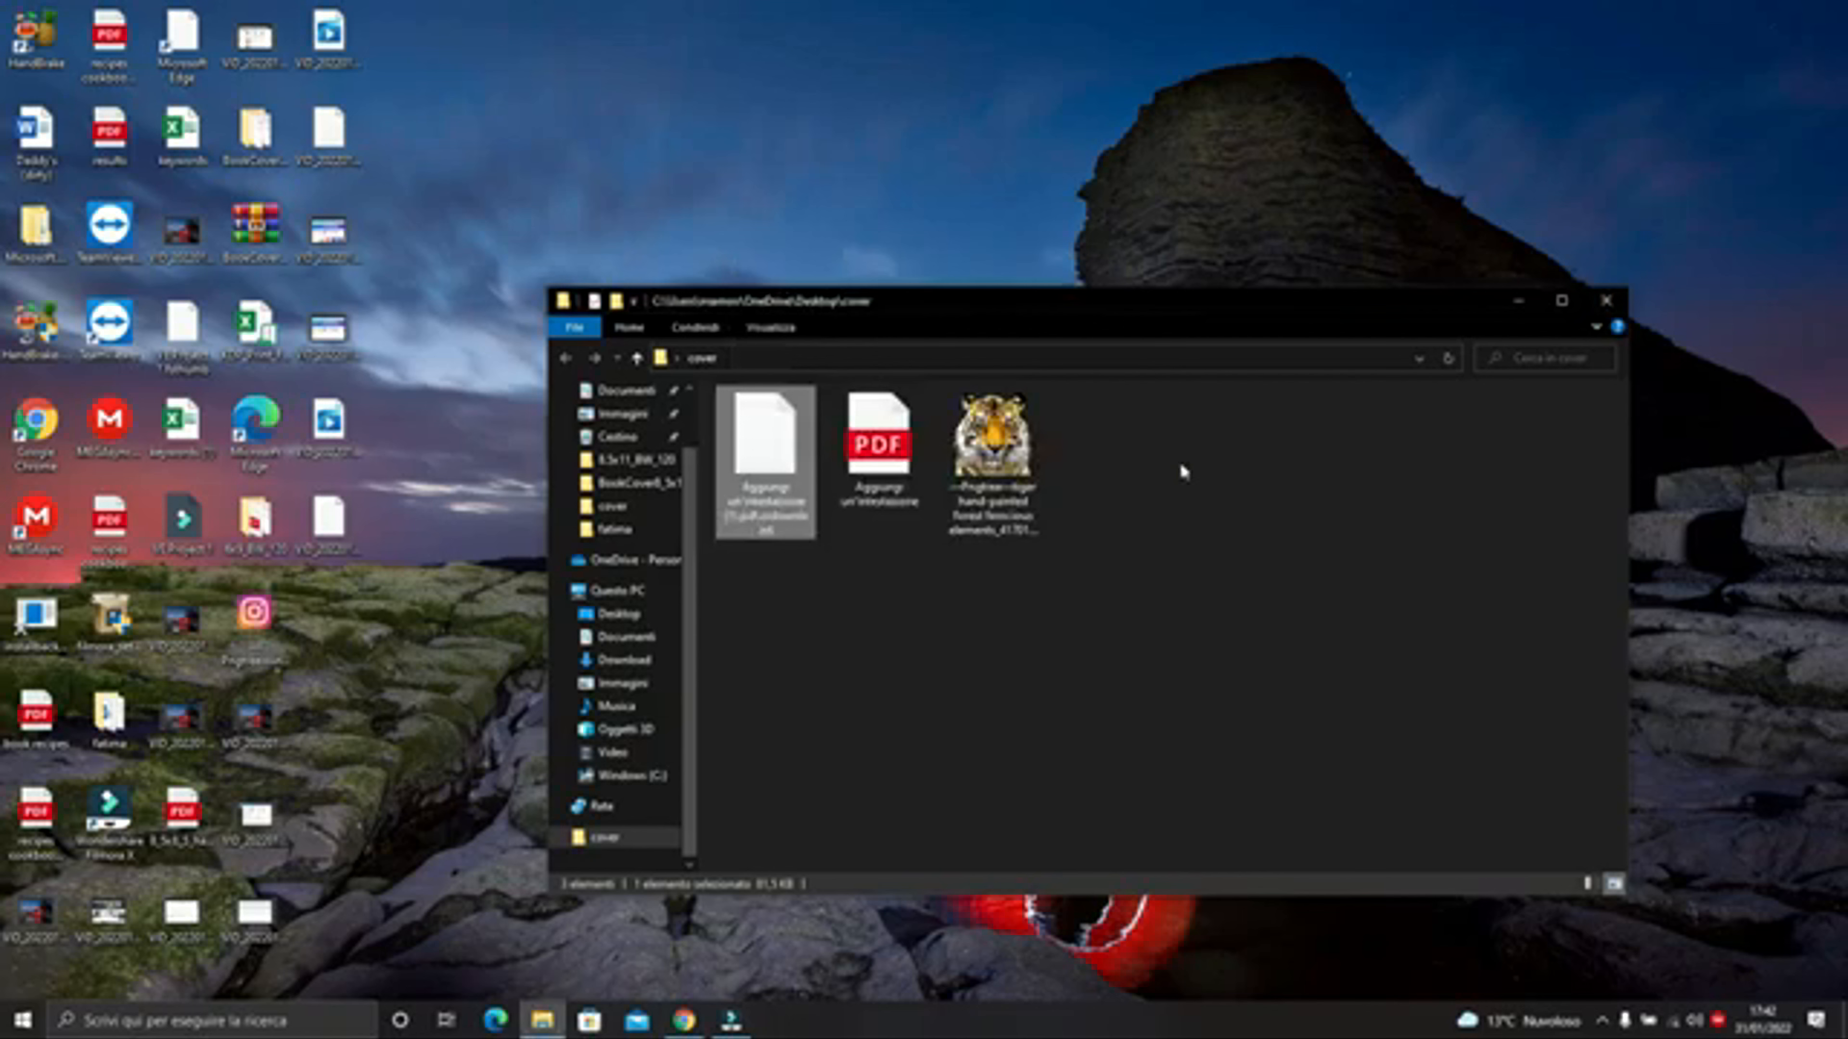
double_click(872, 475)
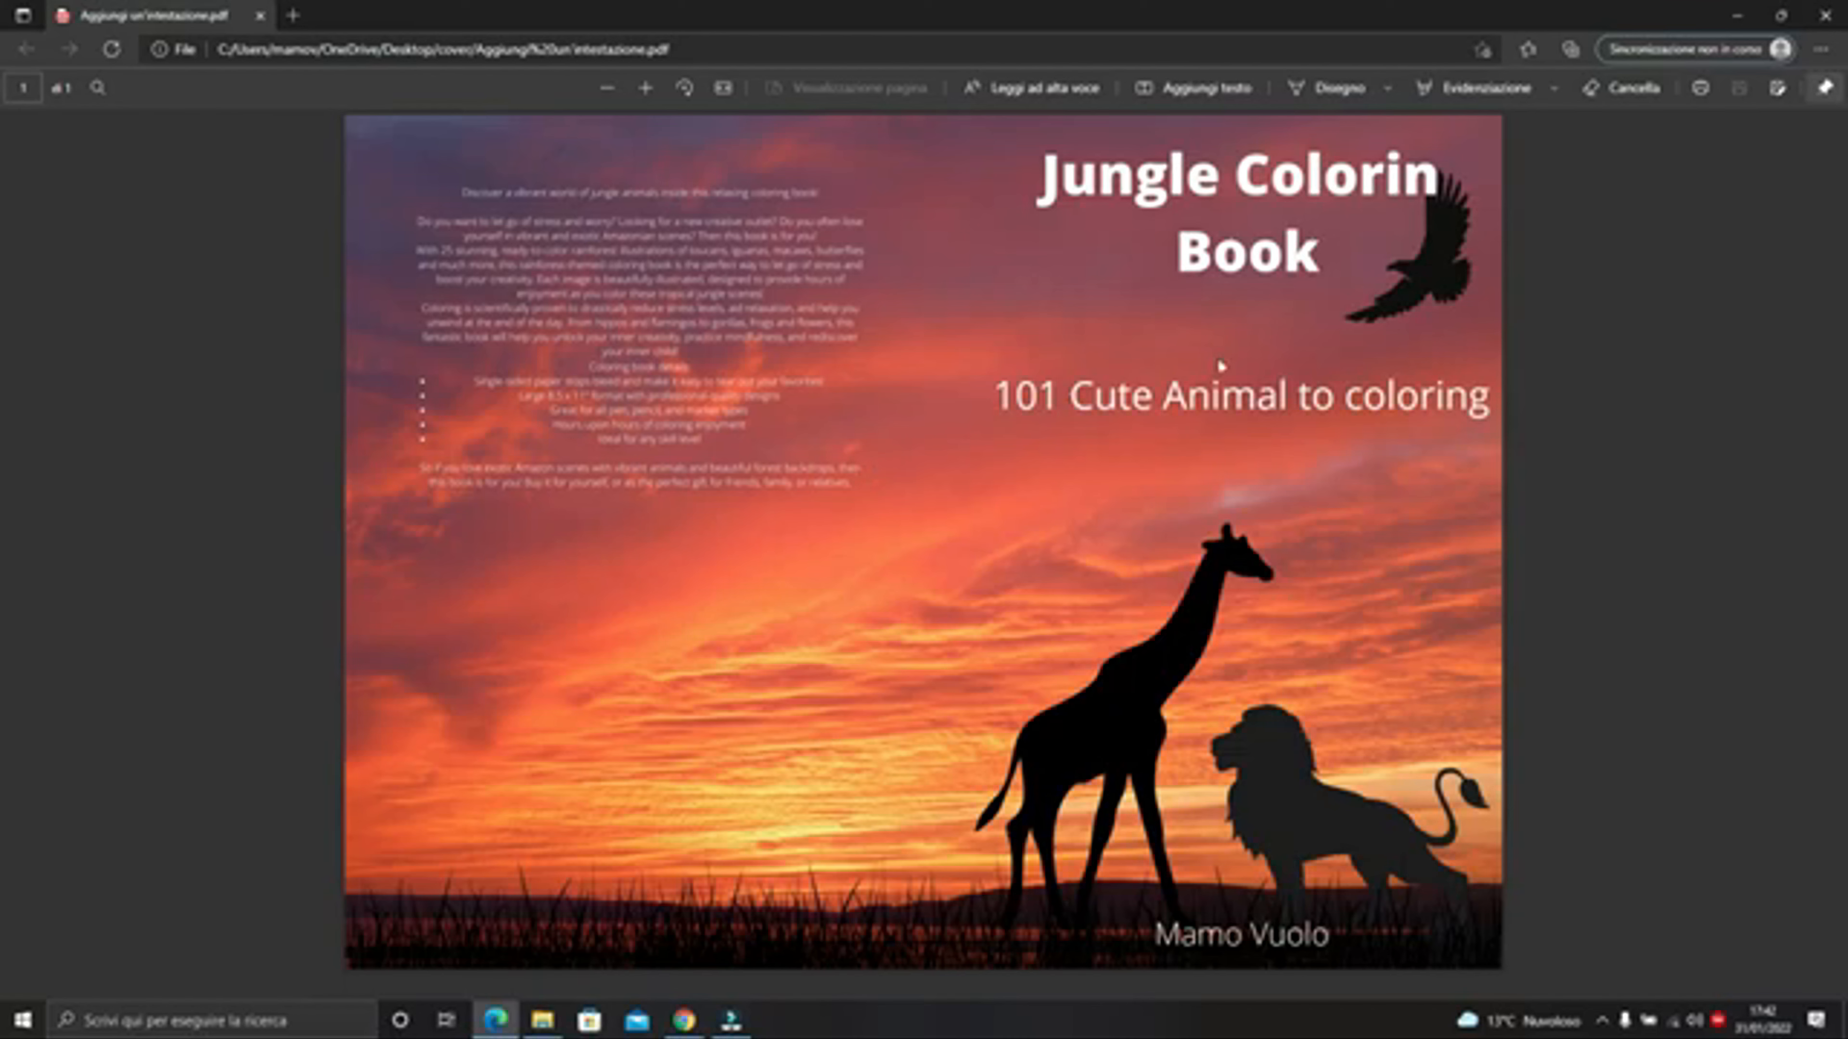
left_click(1825, 15)
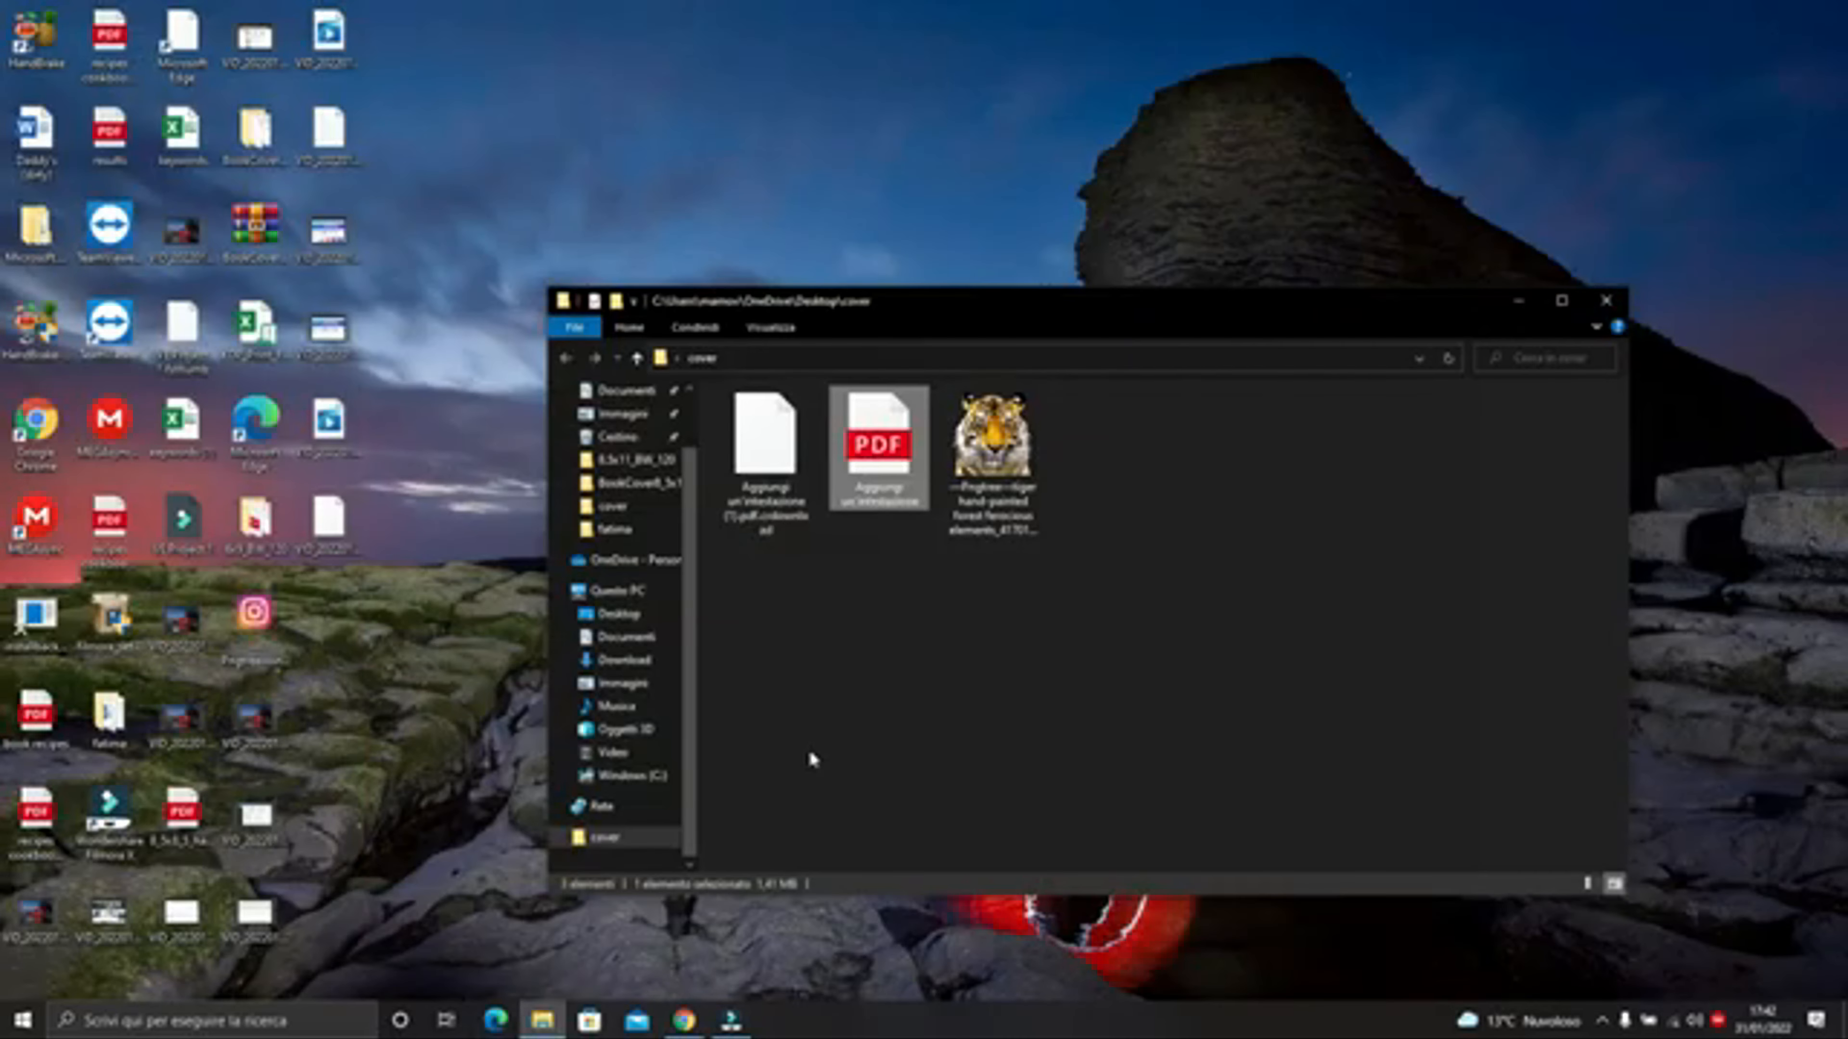
Switch back to the Canva cover design in Chrome and dismiss the download notification
left_click(684, 1020)
right_click(684, 1020)
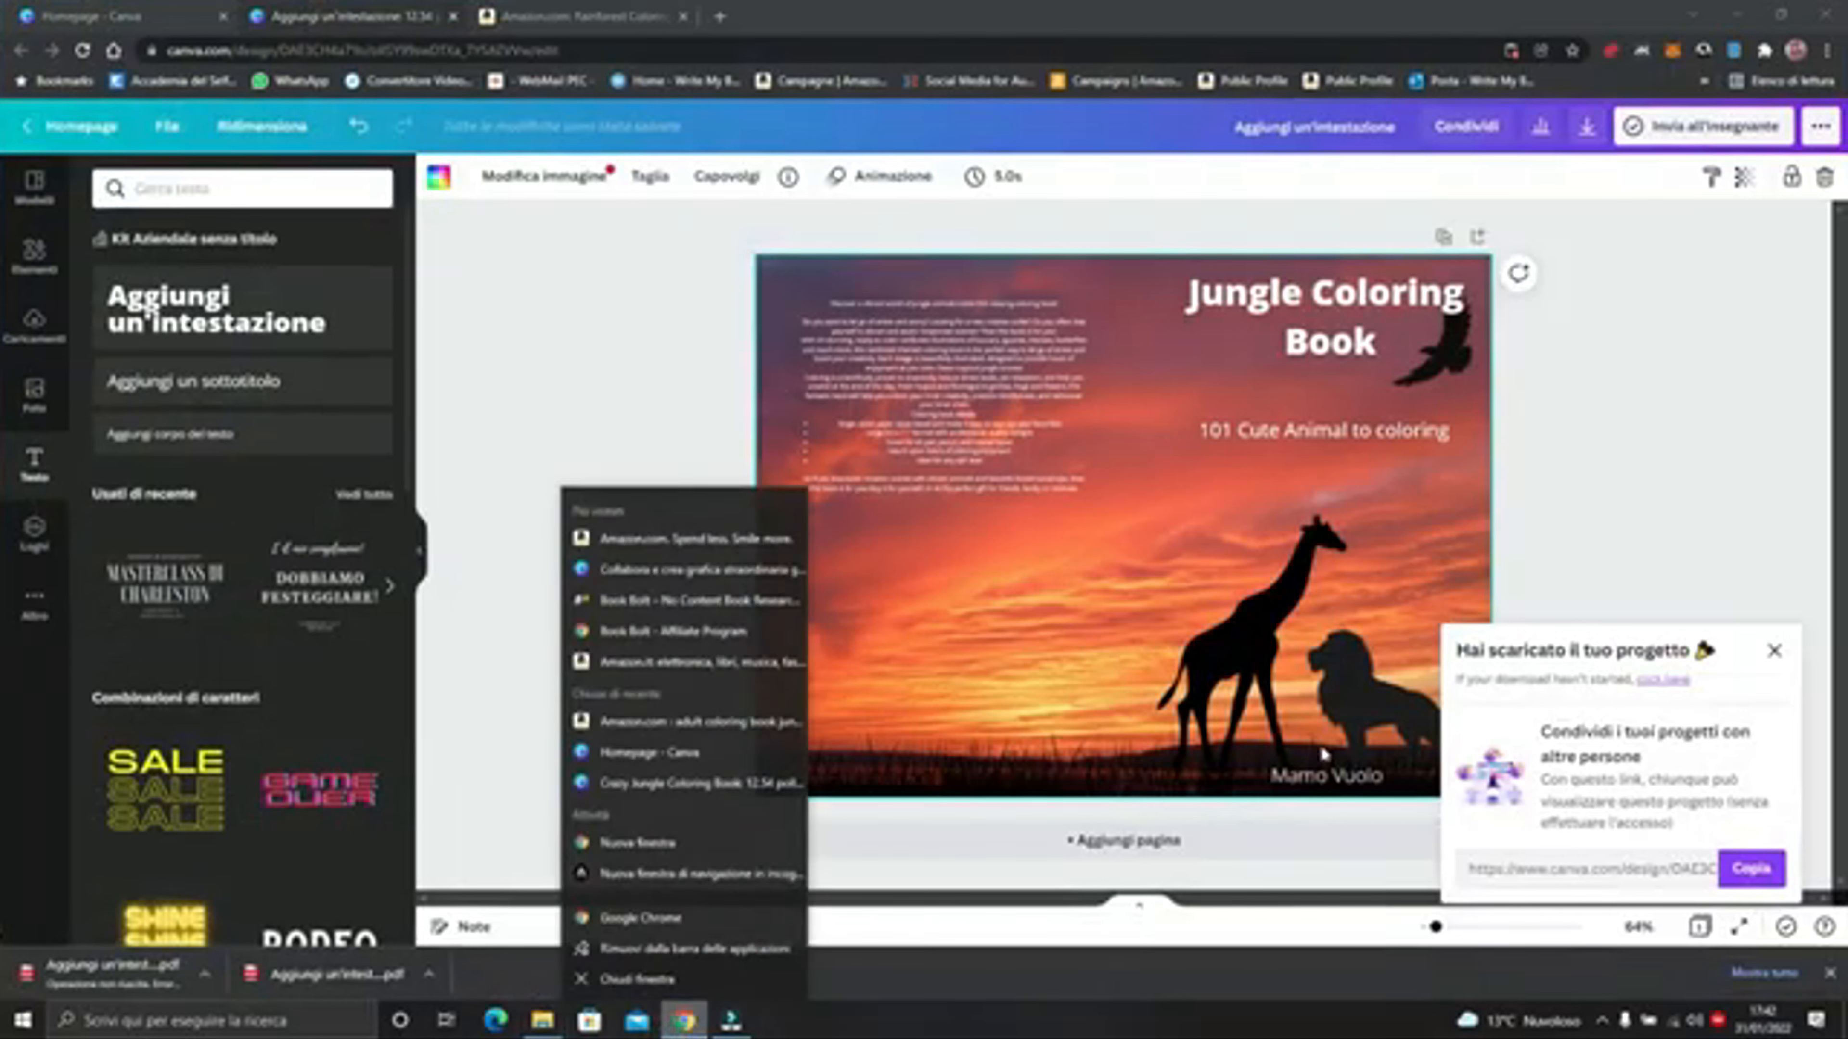
left_click(1773, 650)
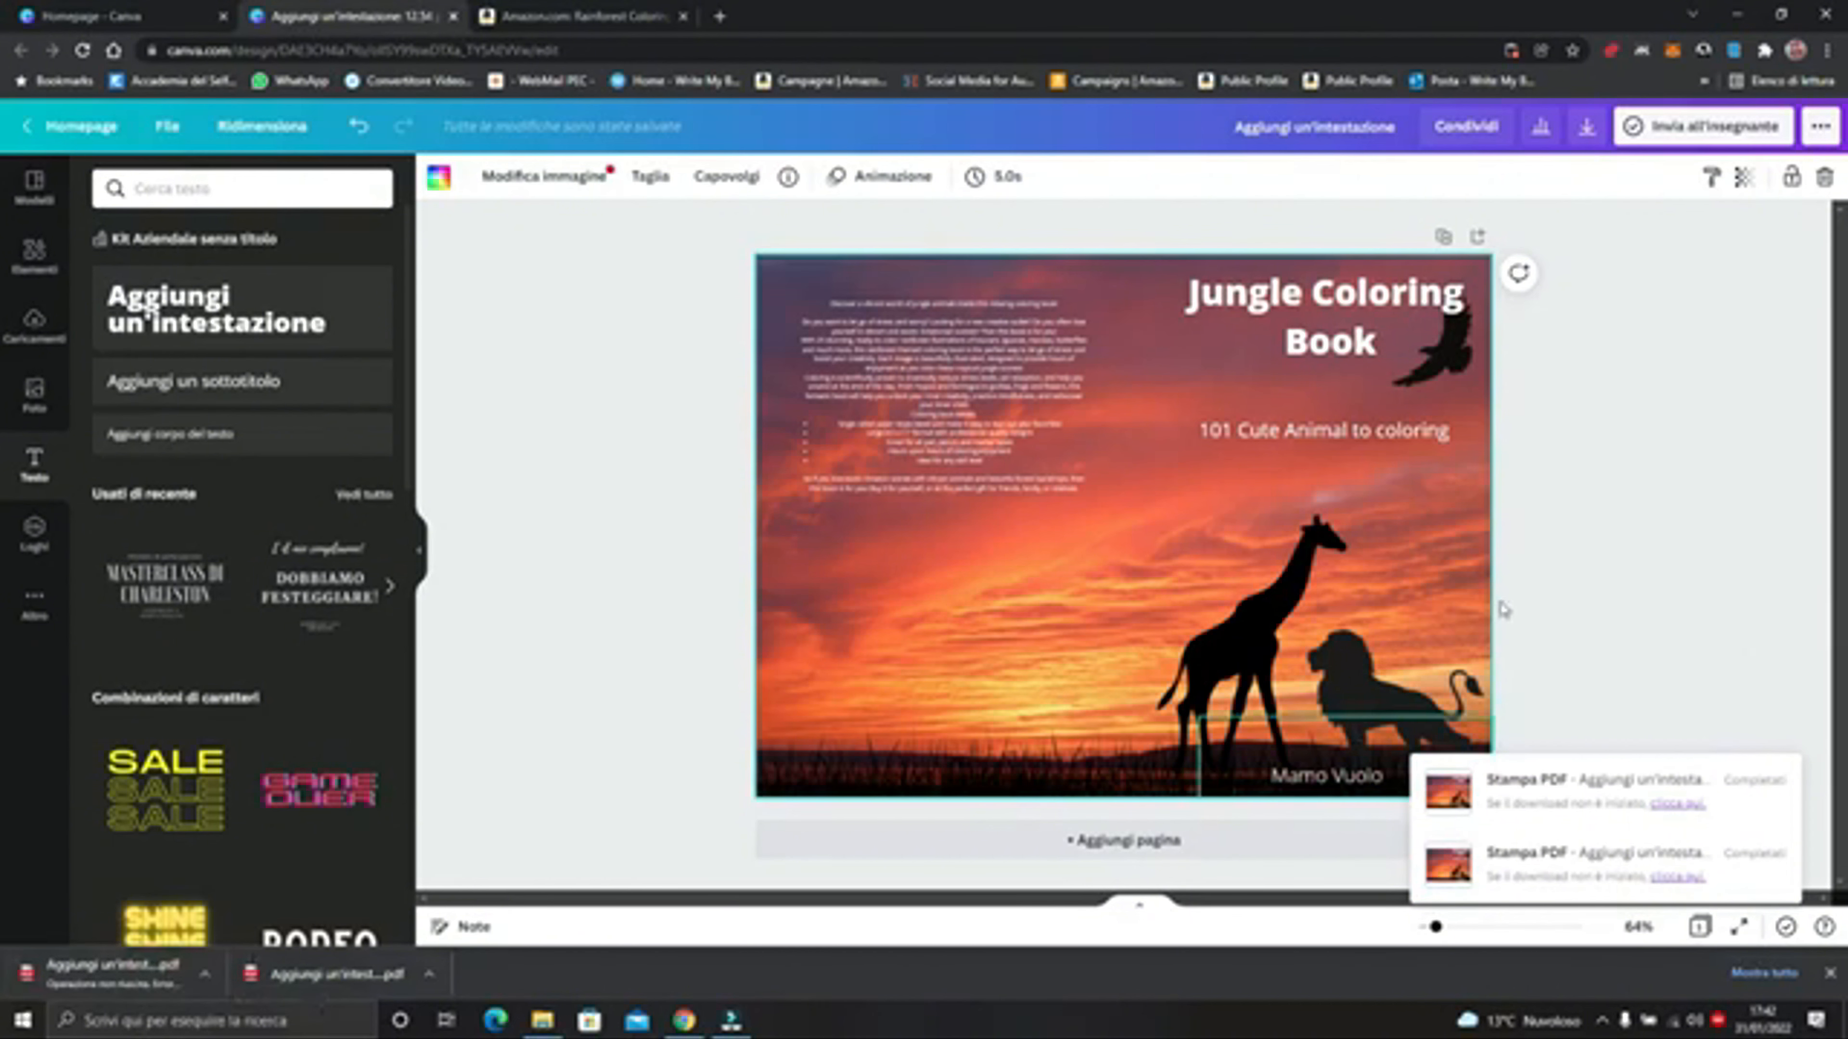
Download the cover again with the file type Stampa PDF and save it in the Desktop's cover folder under the suggested name
left_click(1820, 129)
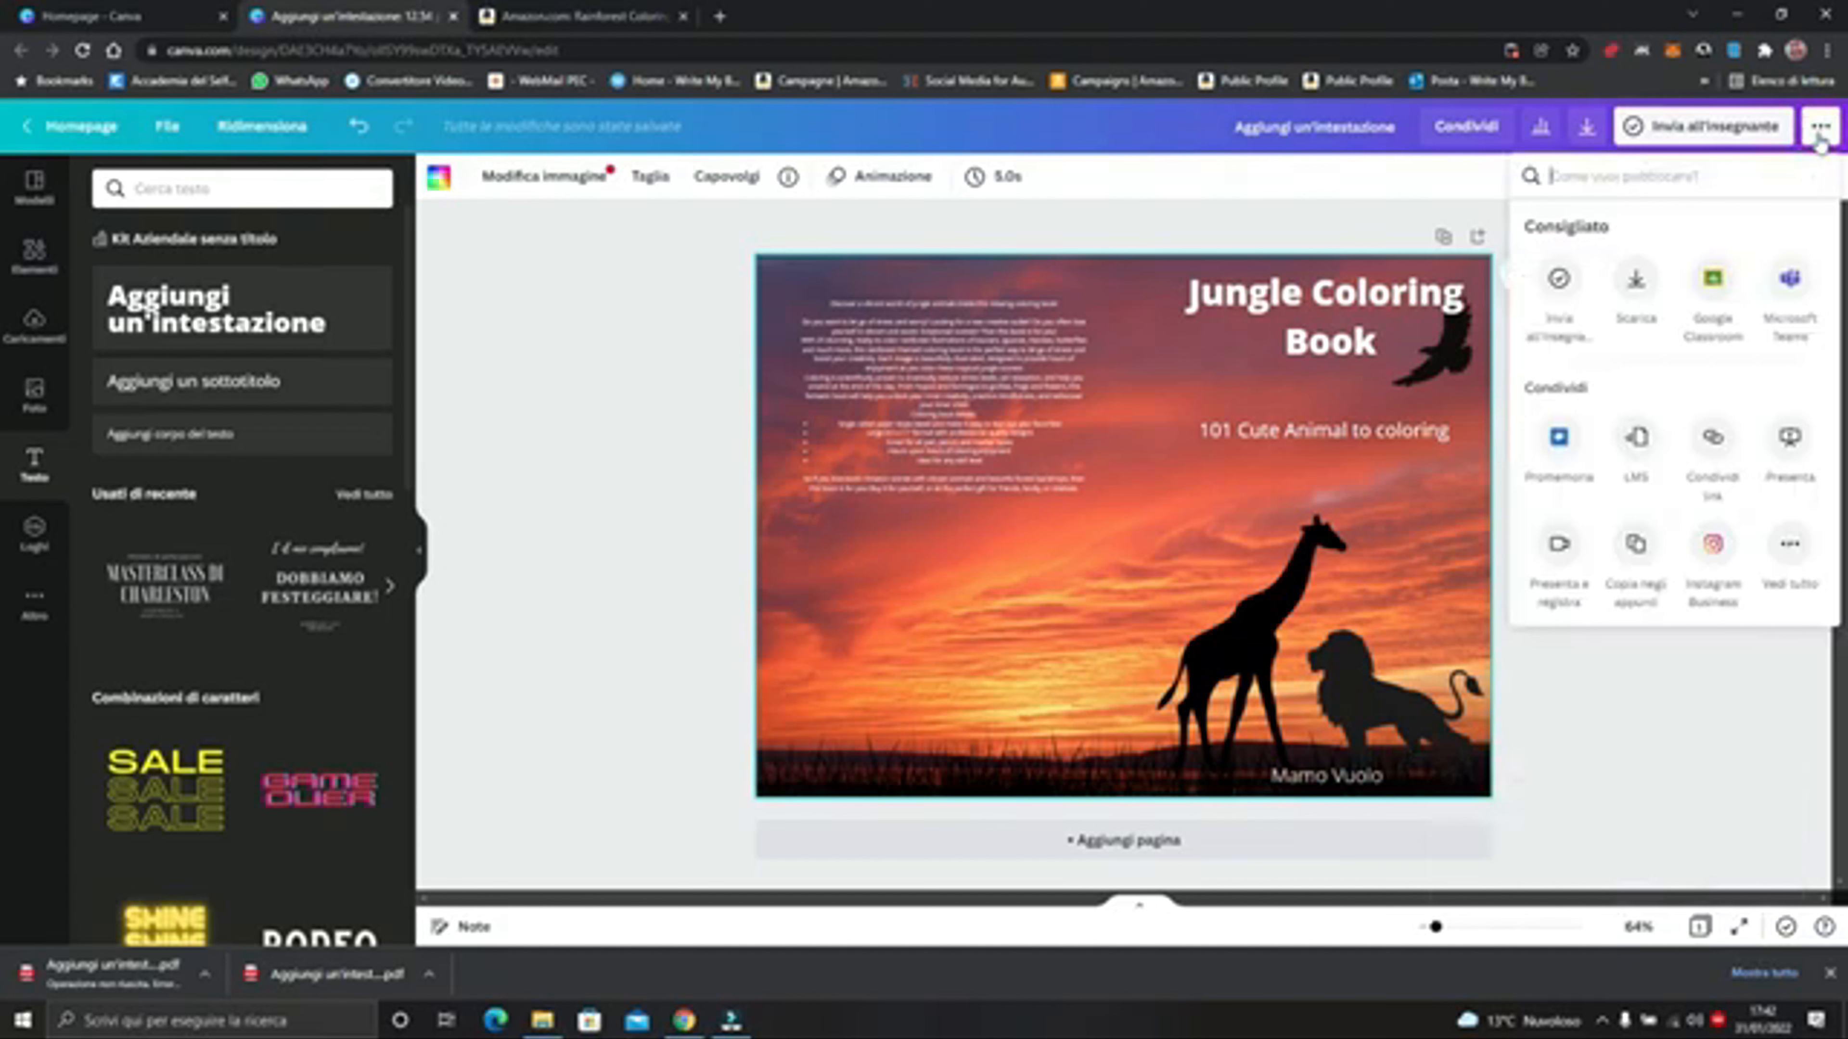
left_click(1631, 280)
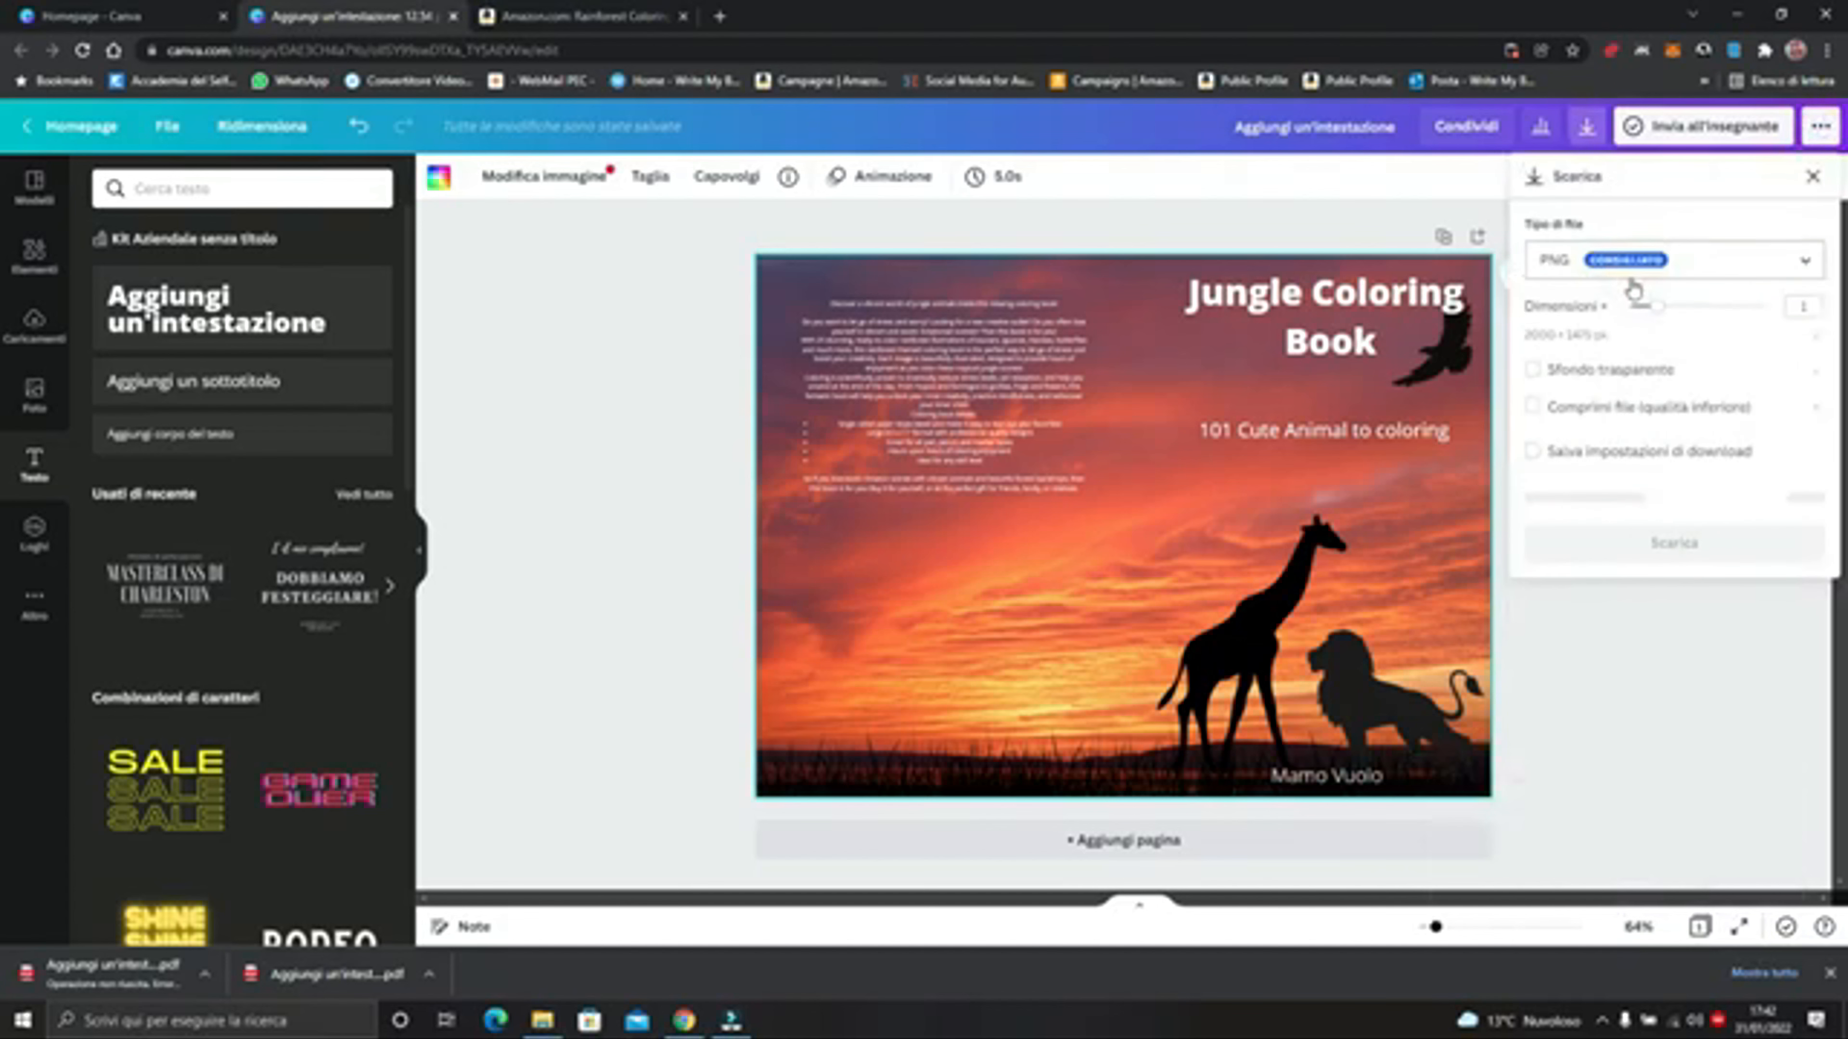
left_click(1736, 270)
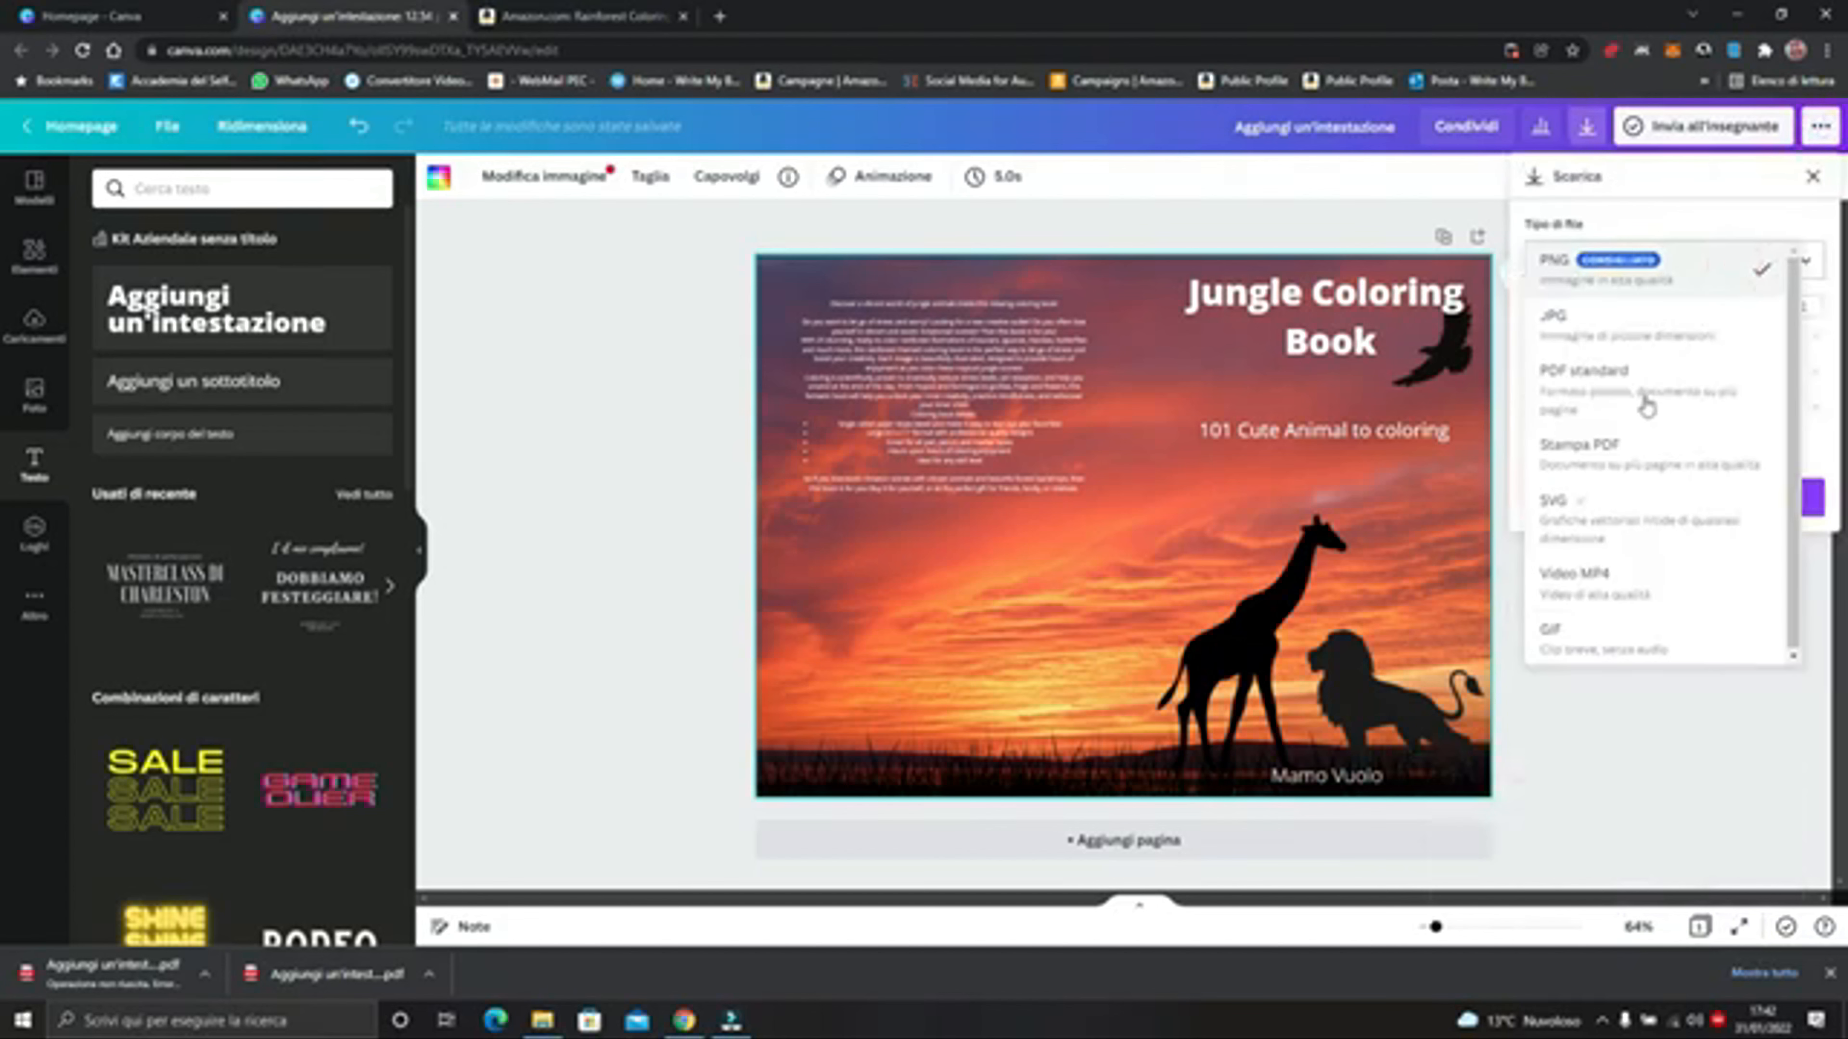
left_click(1610, 453)
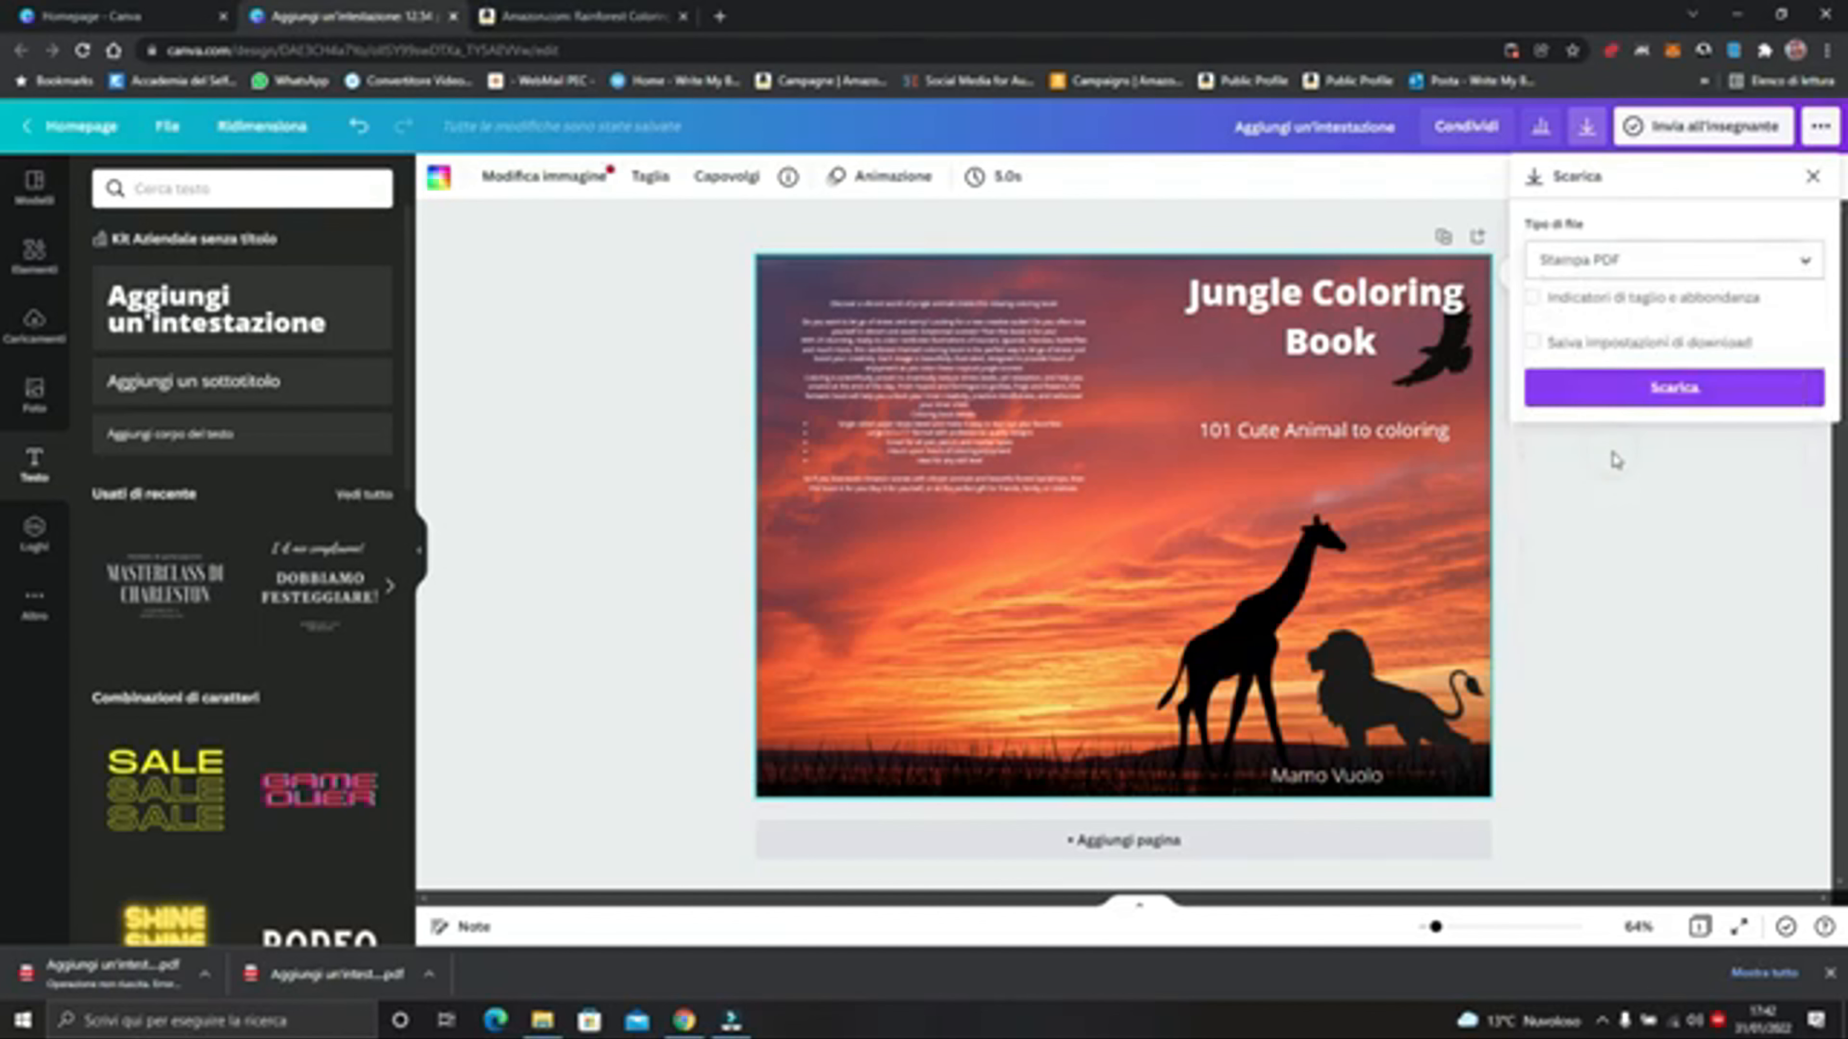
left_click(1650, 393)
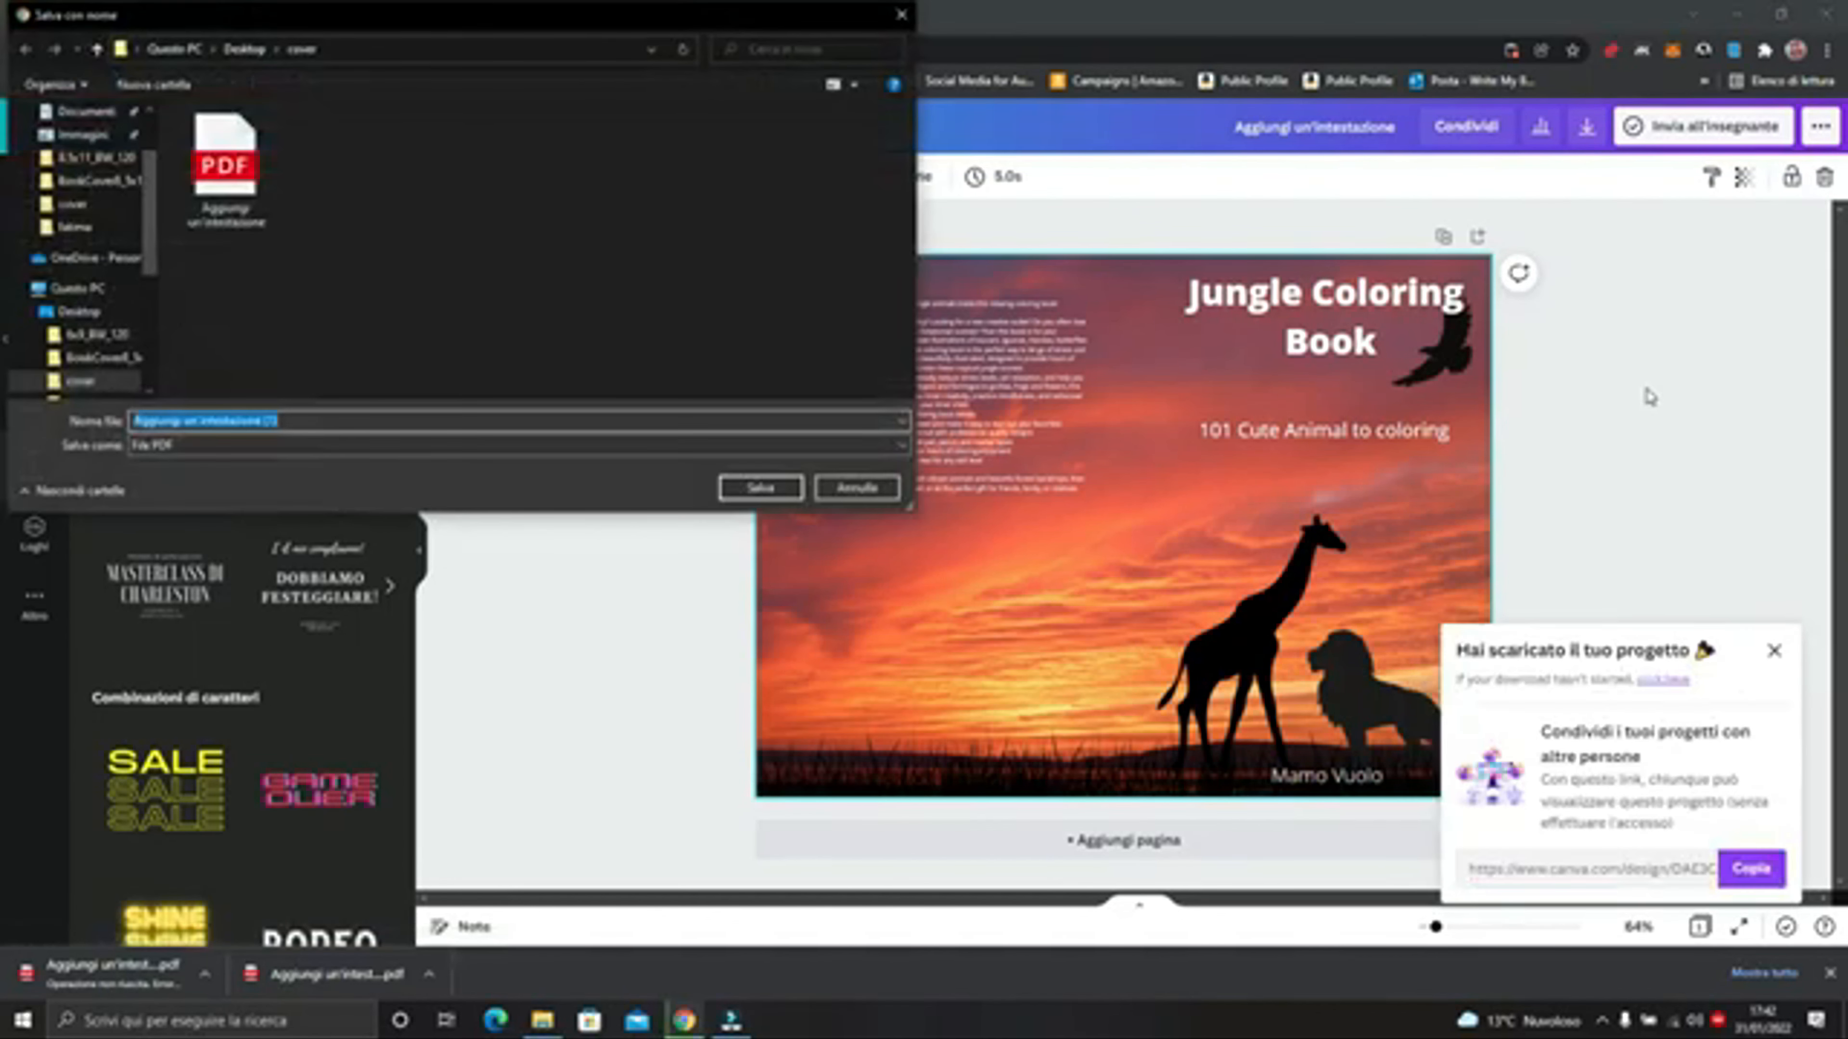
left_click(762, 487)
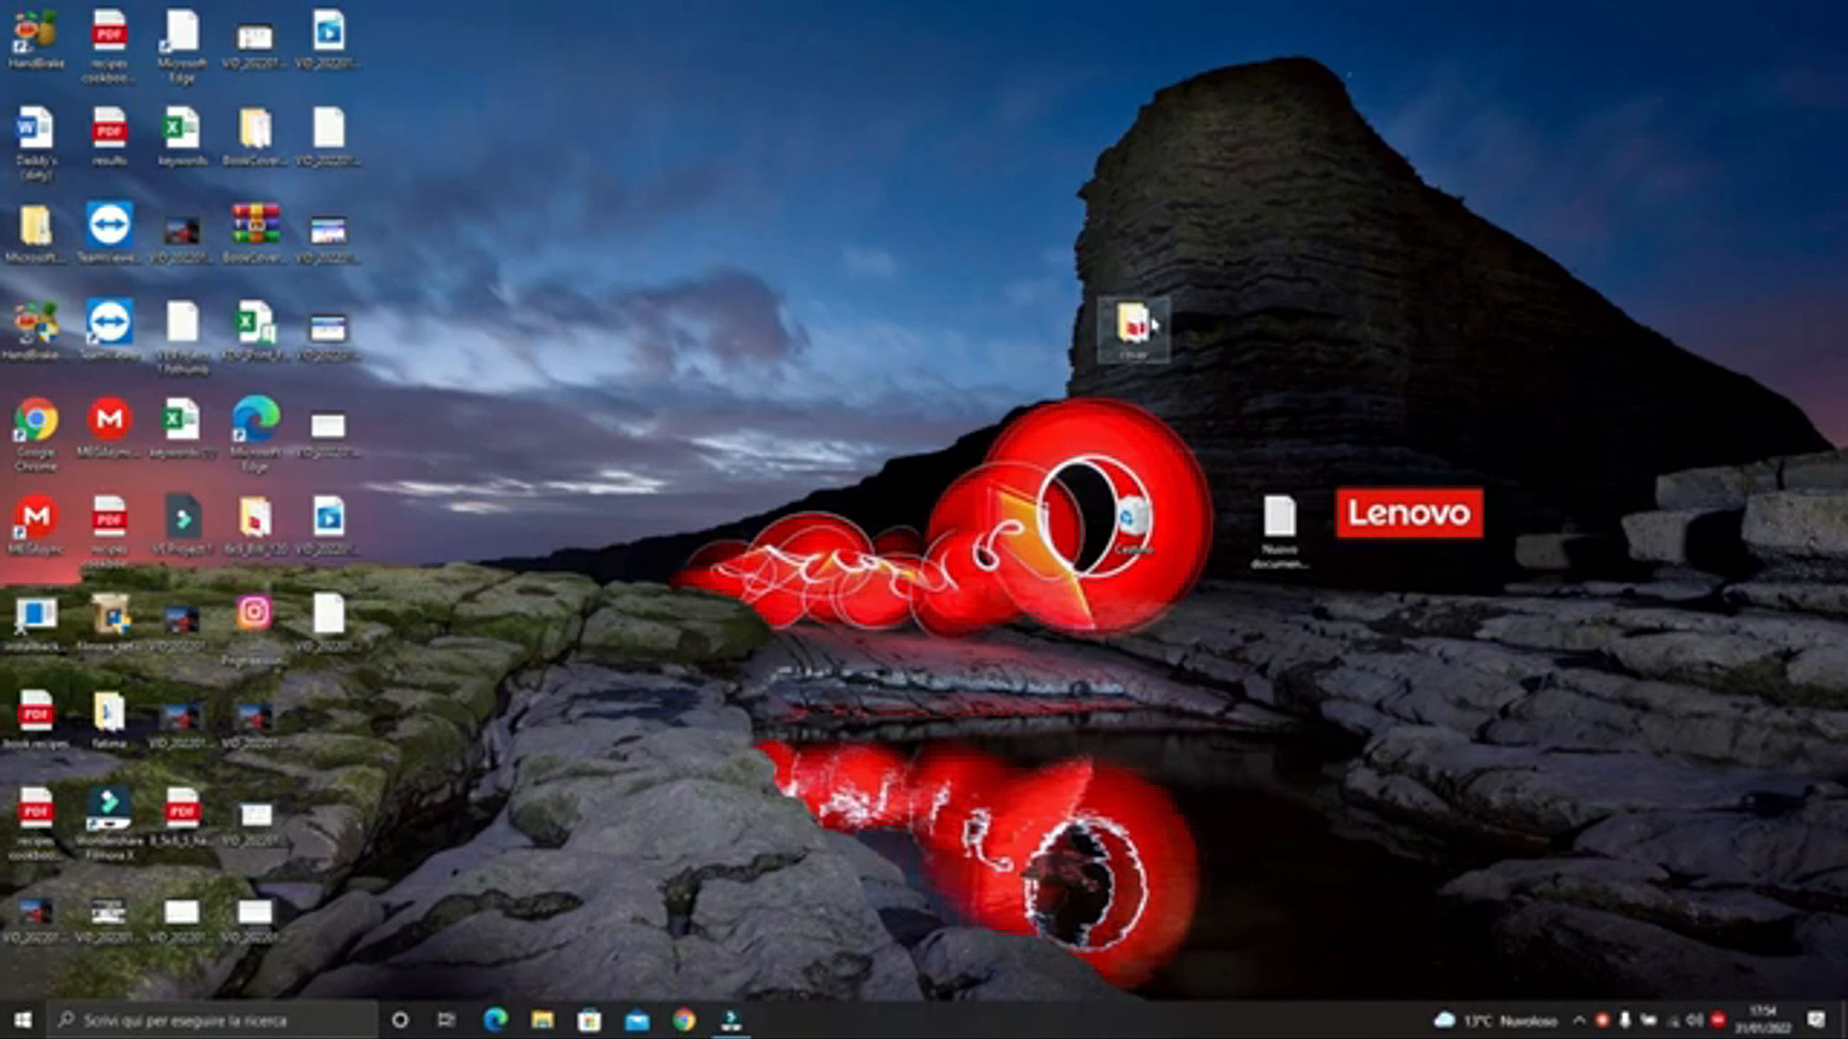
Open the cover folder on the Desktop and view the PDF file named 3
double_click(1134, 328)
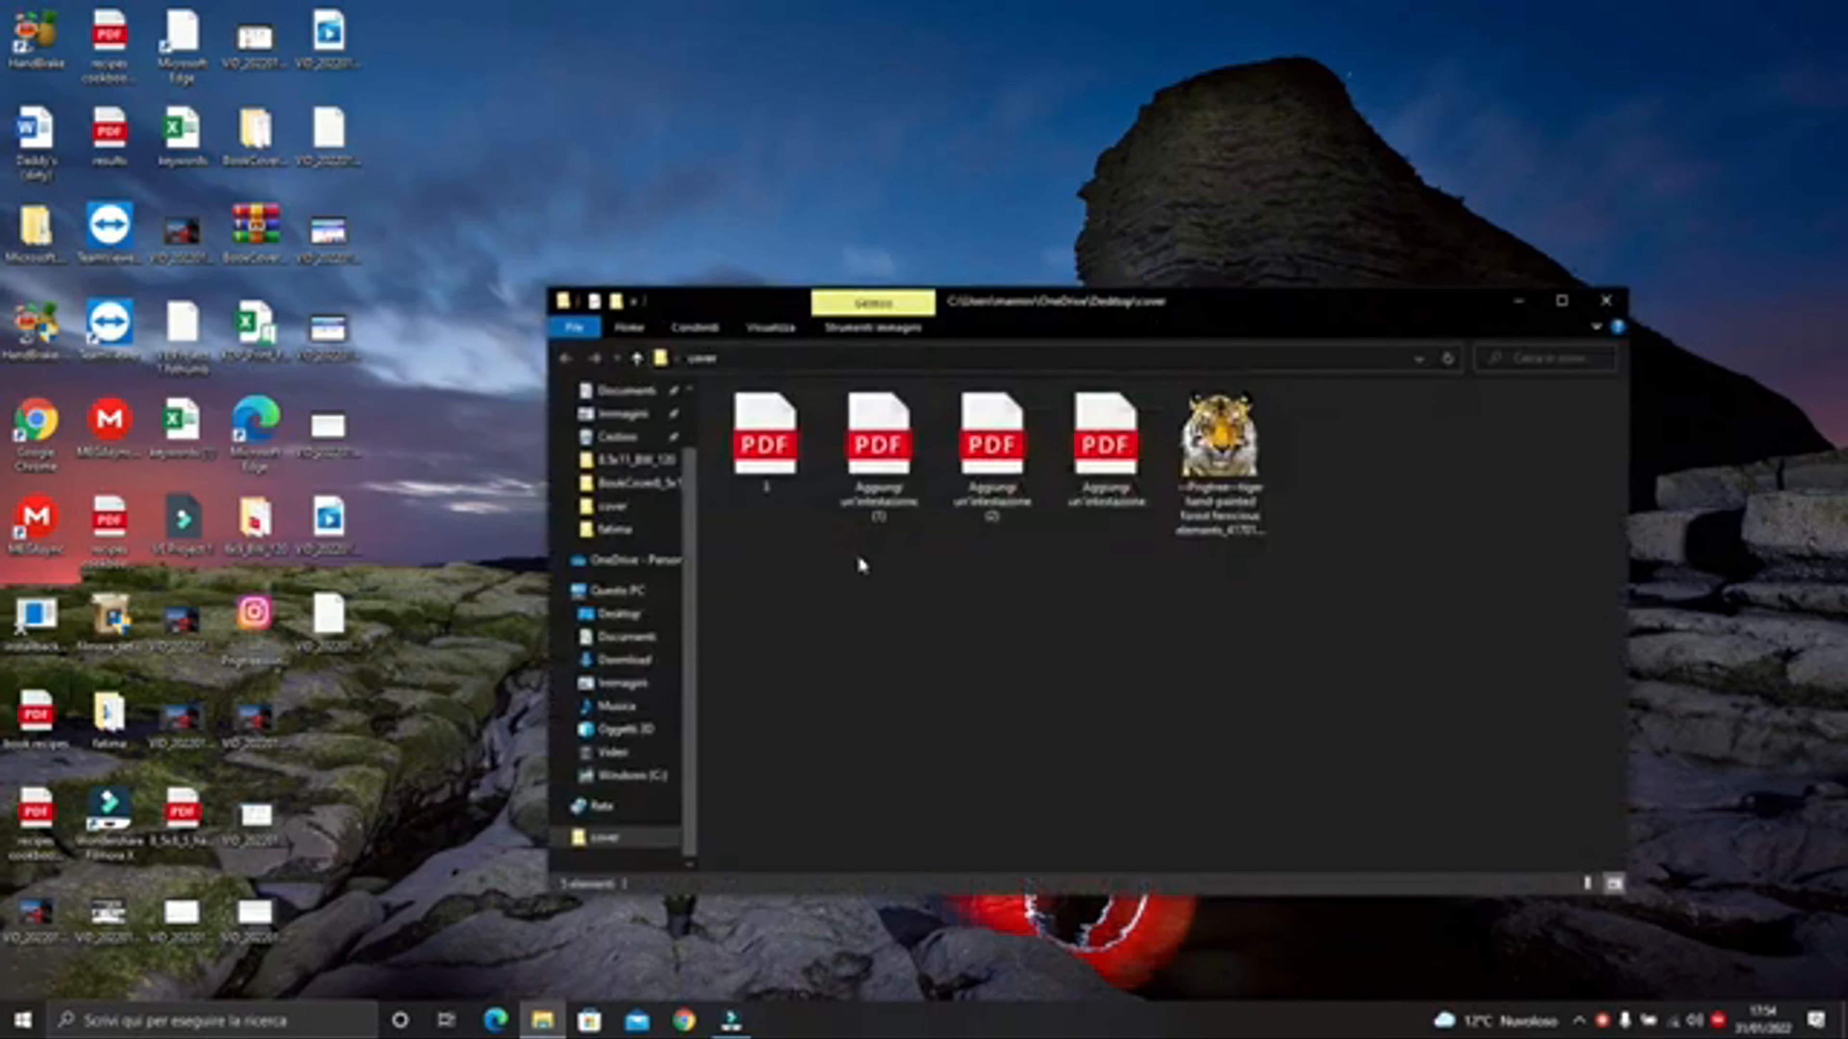
left_click_drag(859, 561, 934, 588)
double_click(784, 481)
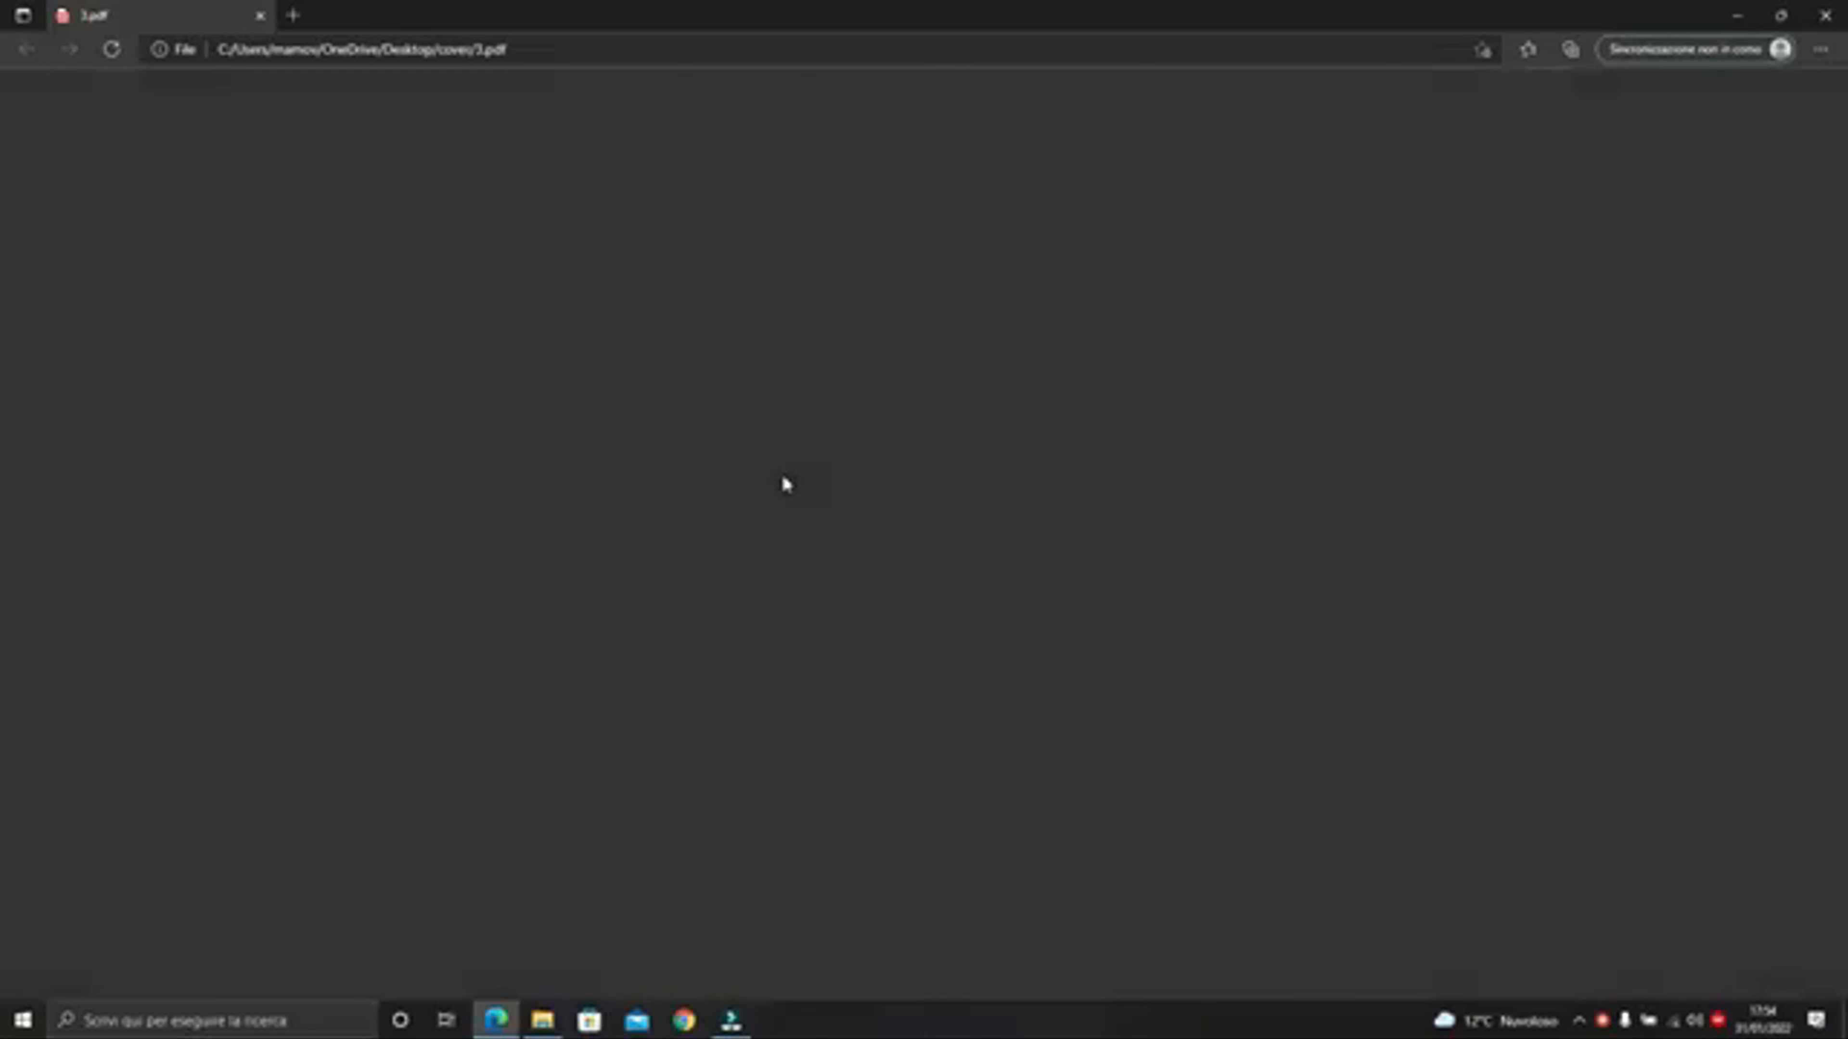